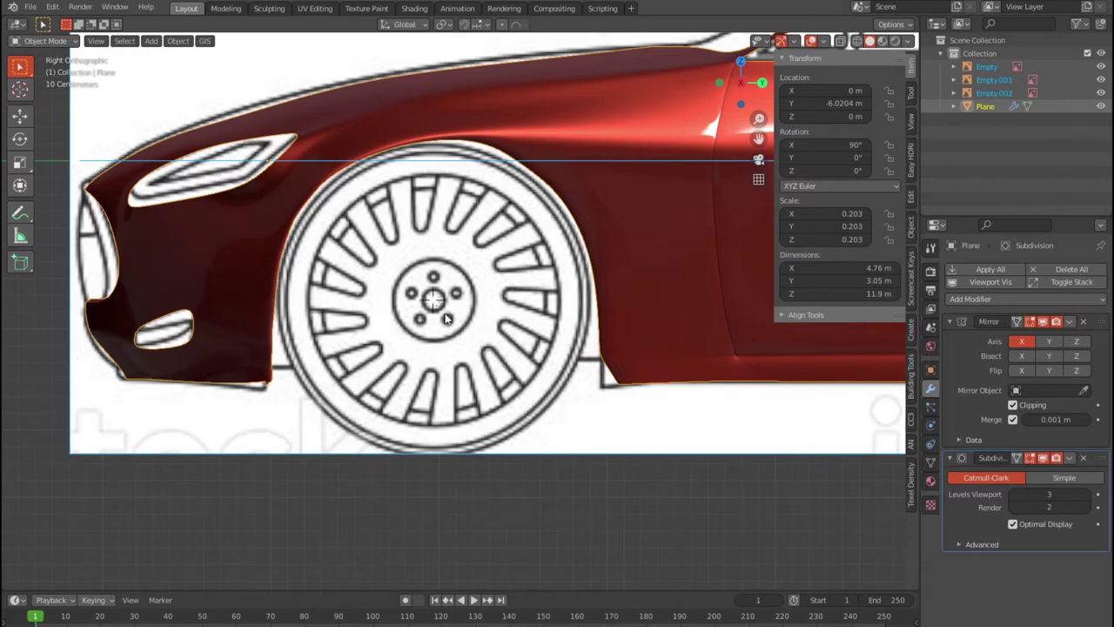
Add a circle mesh and rotate it 90° on Y to face the side view
{"action": "key", "text": "shift+a"}
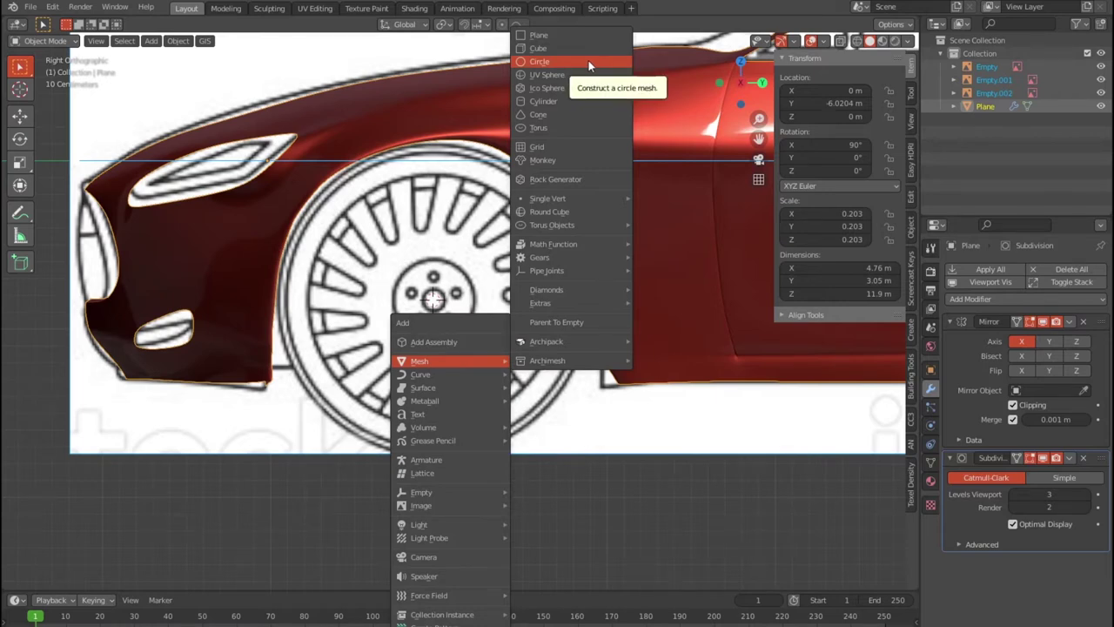
{"action": "left_click", "coordinate": [589, 61]}
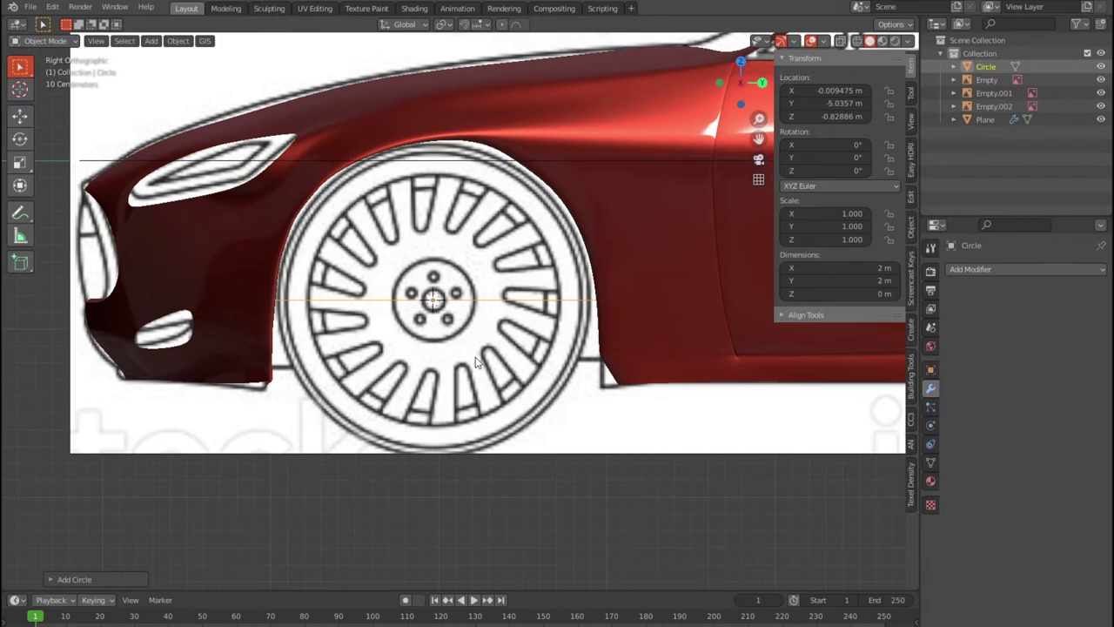
{"action": "key", "text": "r"}
{"action": "type", "text": "y90"}
{"action": "key", "text": "Return"}
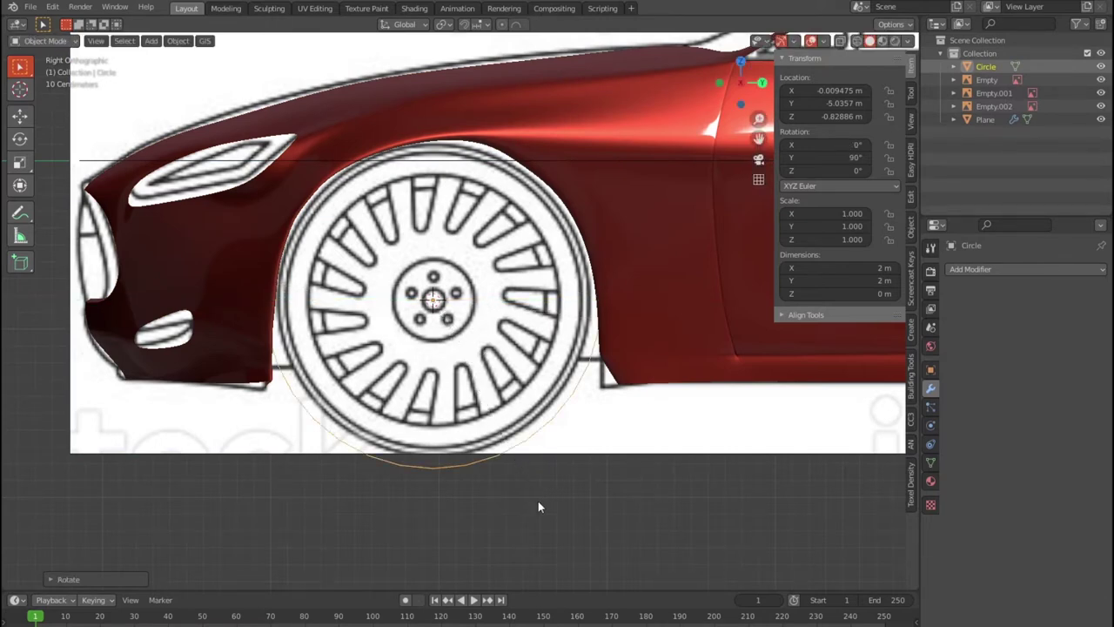
Scale the circle to 0.234 over the hub outline and enter Edit Mode
{"action": "key", "text": "s"}
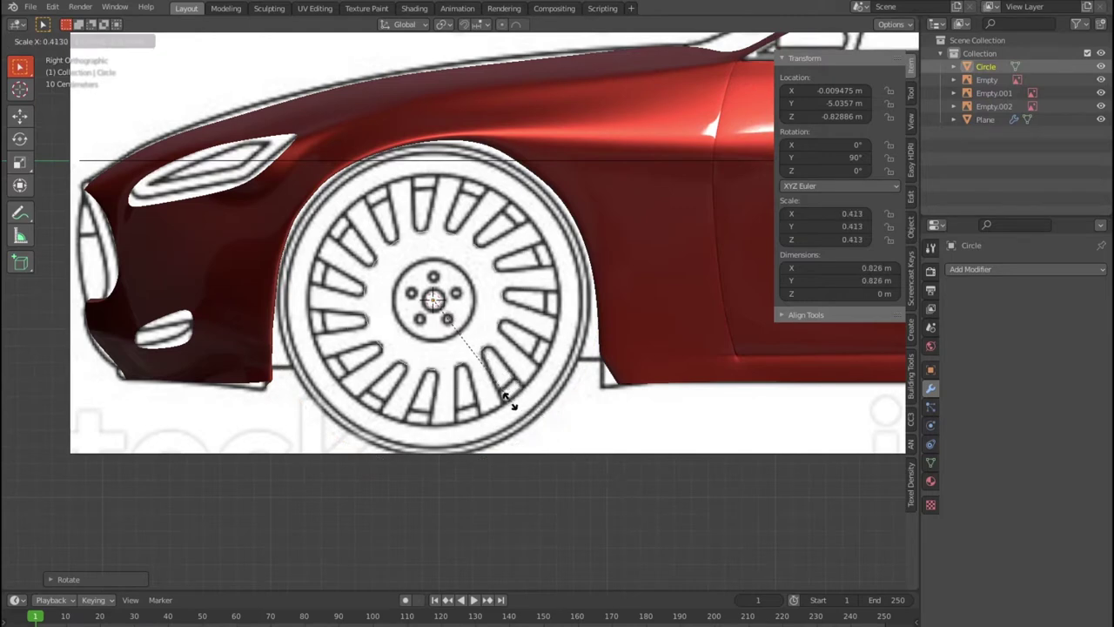
{"action": "left_click", "coordinate": [479, 351]}
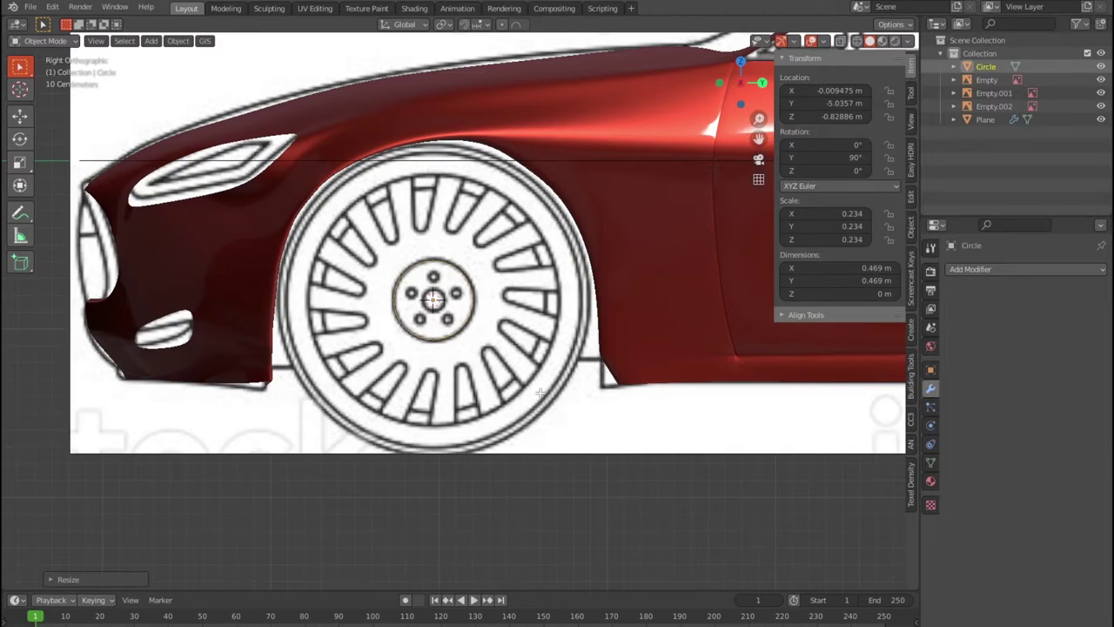
{"action": "key", "text": "Tab"}
{"action": "scroll", "coordinate": [517, 383], "scroll_direction": "up", "scroll_amount": 2}
{"action": "scroll", "coordinate": [505, 384], "scroll_direction": "up", "scroll_amount": 2}
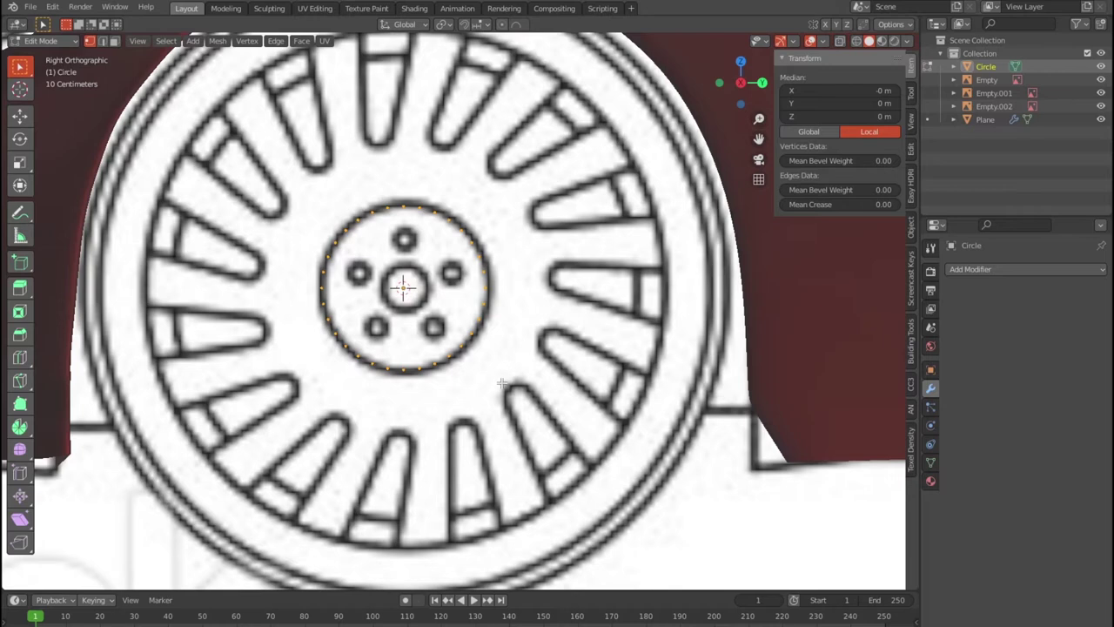
Select all of the circle's edges in edge select mode
{"action": "key", "text": "2"}
{"action": "key", "text": "3"}
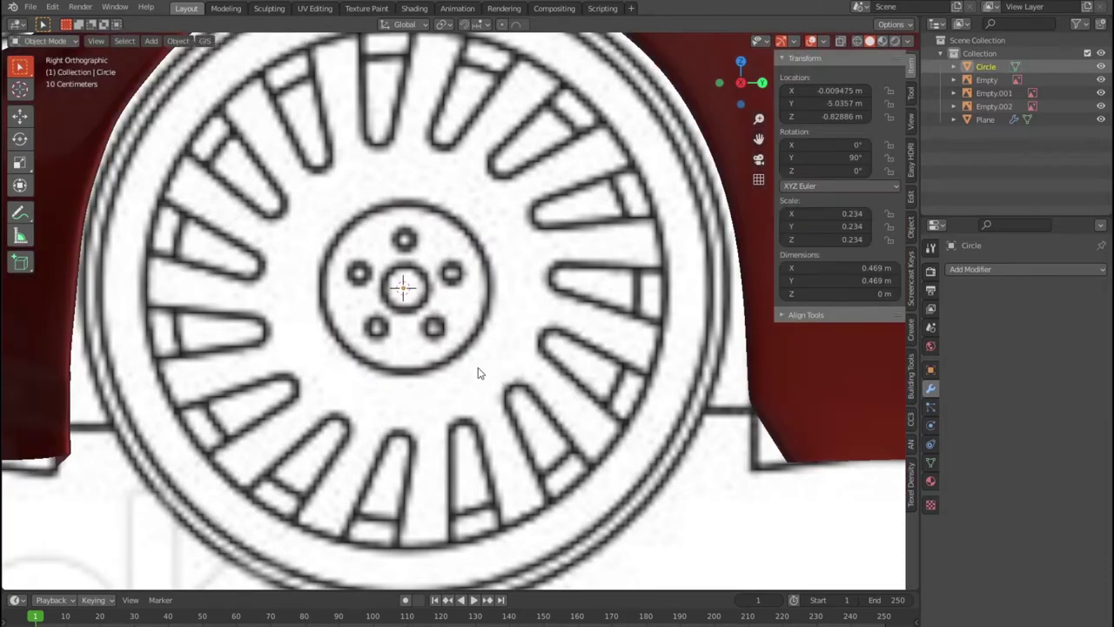
{"action": "scroll", "coordinate": [478, 367], "scroll_direction": "down", "scroll_amount": 3}
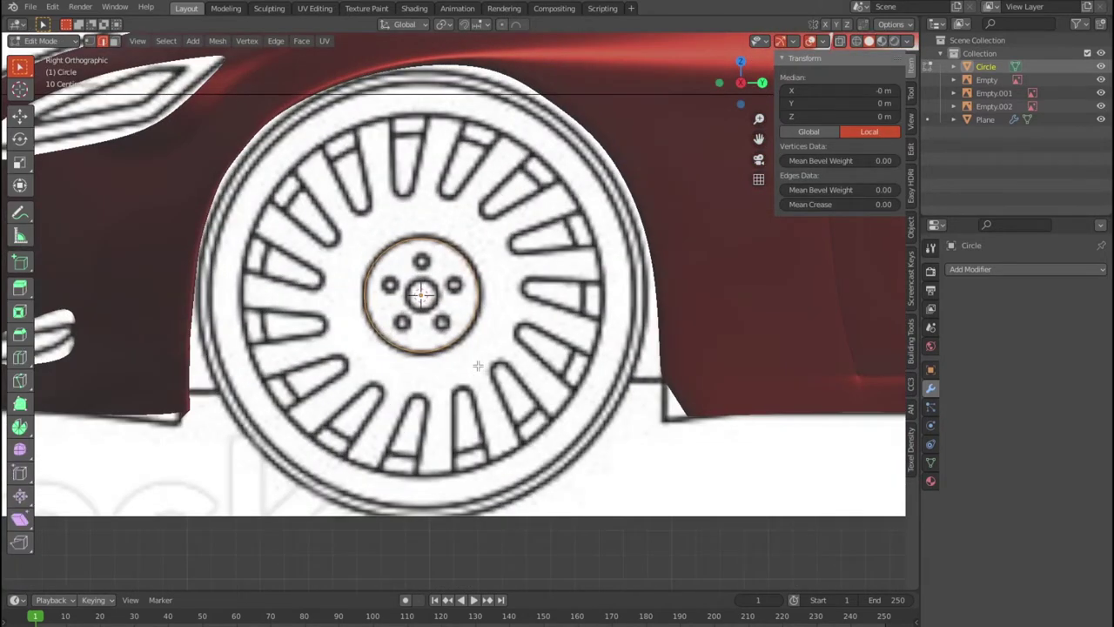
{"action": "key", "text": "e"}
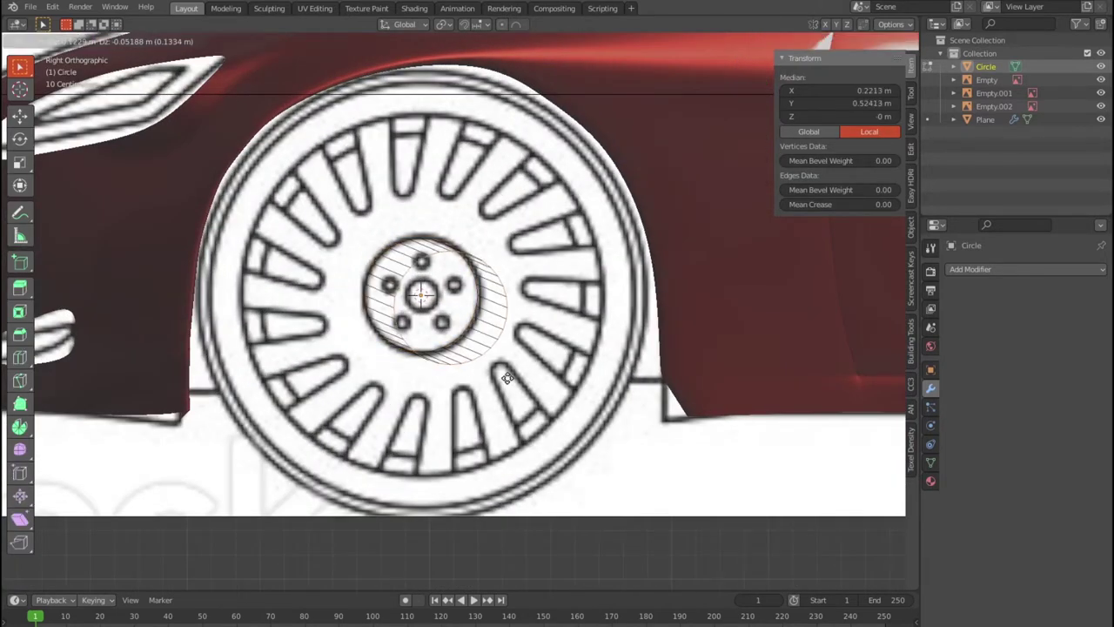
{"action": "right_click", "coordinate": [508, 377]}
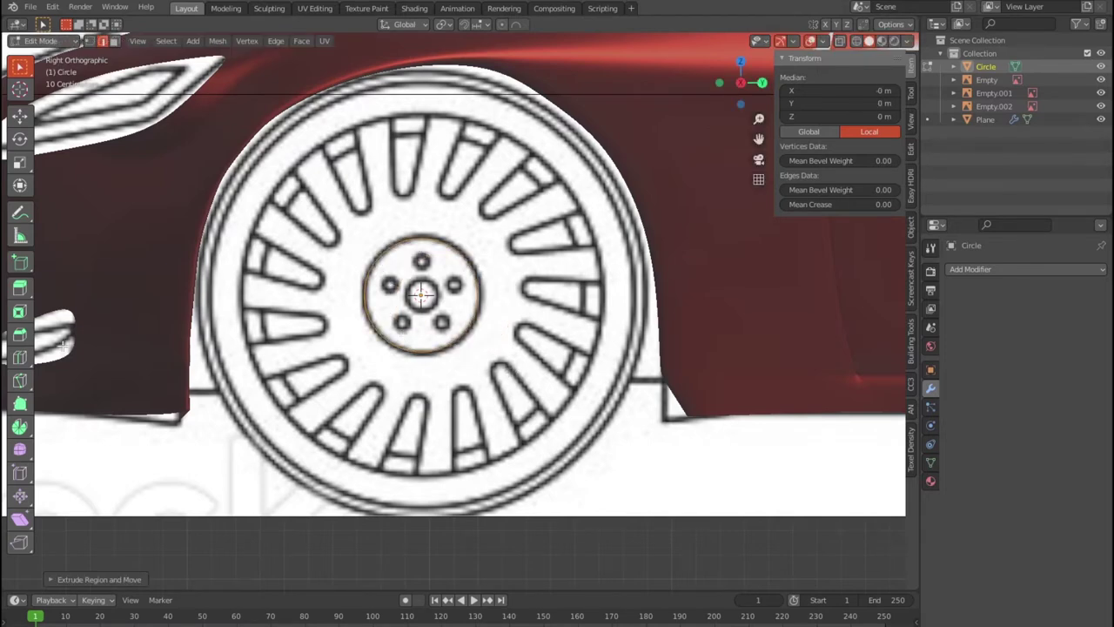
Extrude the edge ring along normals into a thin band just outside the hub
{"action": "left_click", "coordinate": [19, 288]}
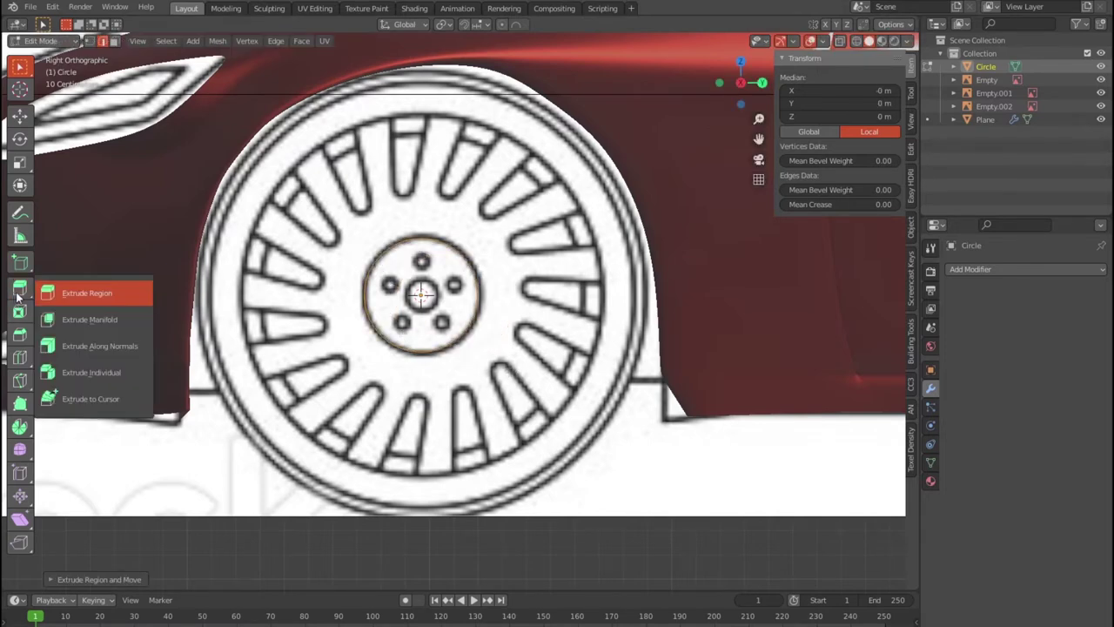
{"action": "left_click", "coordinate": [130, 344]}
{"action": "mouse_move", "coordinate": [494, 267]}
{"action": "left_mouse_down"}
{"action": "mouse_move", "coordinate": [692, 187]}
{"action": "mouse_move", "coordinate": [724, 150]}
{"action": "mouse_move", "coordinate": [753, 155]}
{"action": "mouse_move", "coordinate": [730, 184]}
{"action": "mouse_move", "coordinate": [736, 175]}
{"action": "left_mouse_up"}
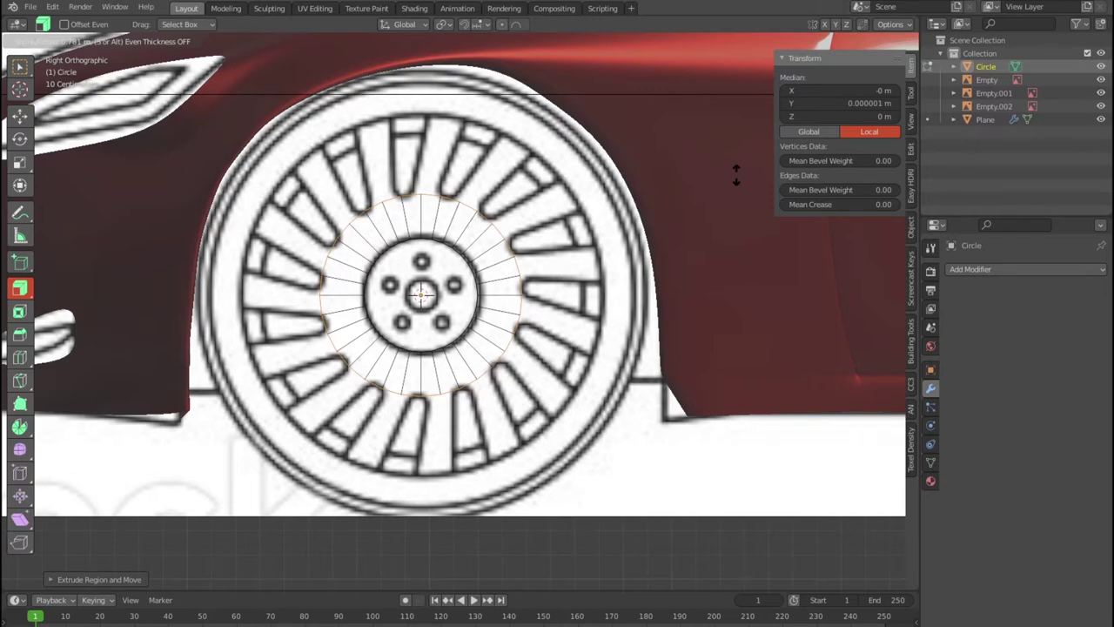
{"action": "left_click_drag", "start_coordinate": [735, 174], "coordinate": [616, 257]}
{"action": "left_click", "coordinate": [617, 256]}
Switch to wireframe shading and frame the front wheel
{"action": "scroll", "coordinate": [617, 257], "scroll_direction": "up", "scroll_amount": 5}
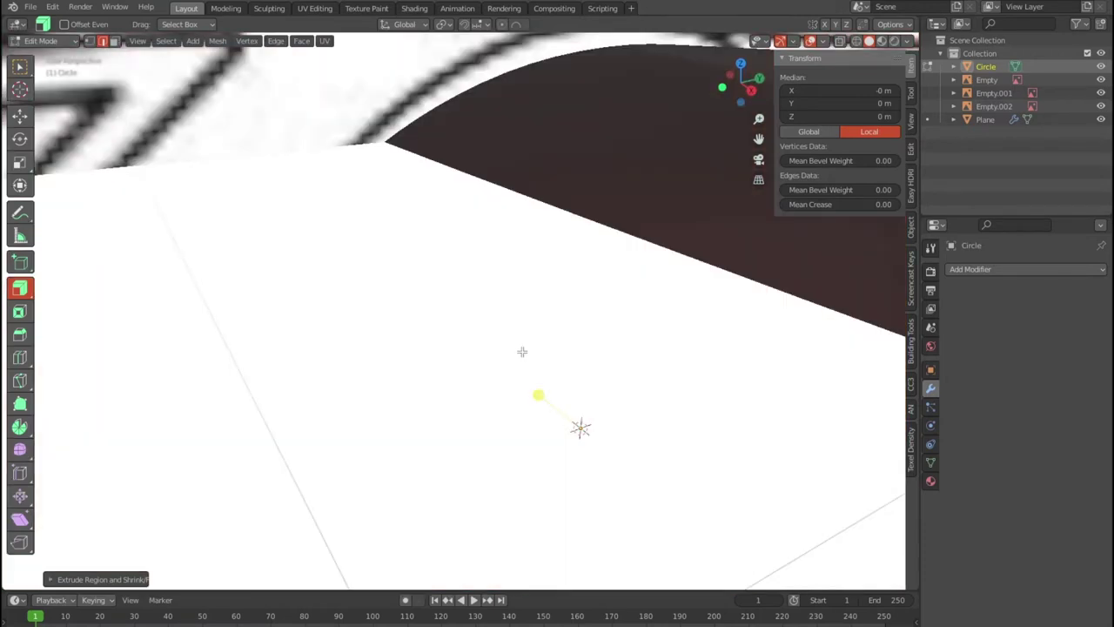
{"action": "middle_click_drag", "start_coordinate": [616, 257], "coordinate": [523, 351]}
{"action": "scroll", "coordinate": [522, 351], "scroll_direction": "down", "scroll_amount": 3}
{"action": "key", "text": "KP_3"}
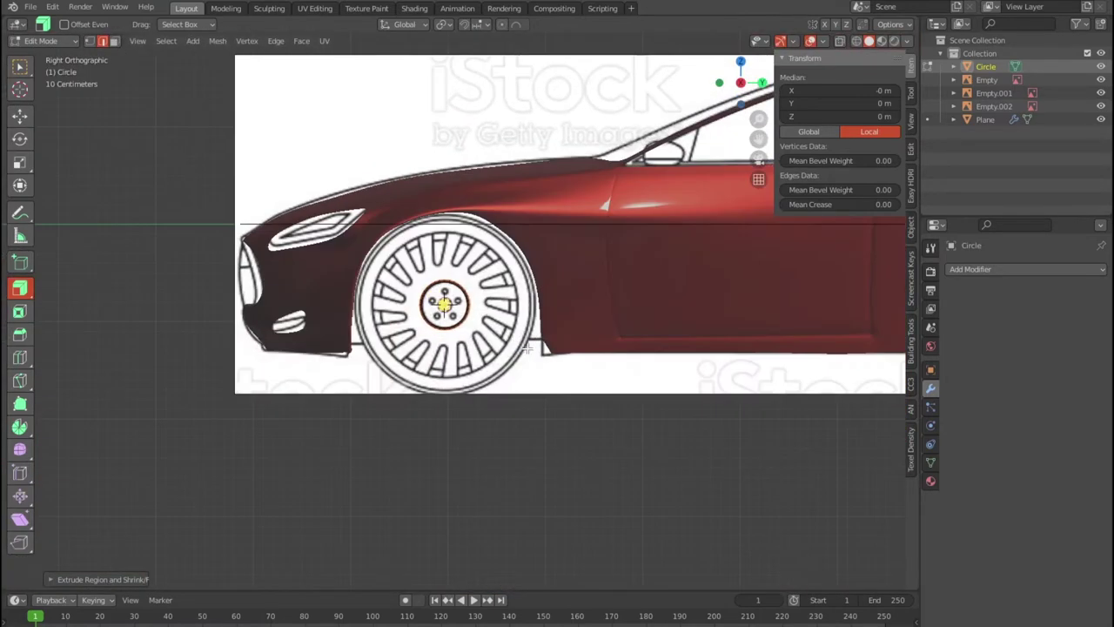
{"action": "key", "text": "KP_1"}
{"action": "key", "text": "z"}
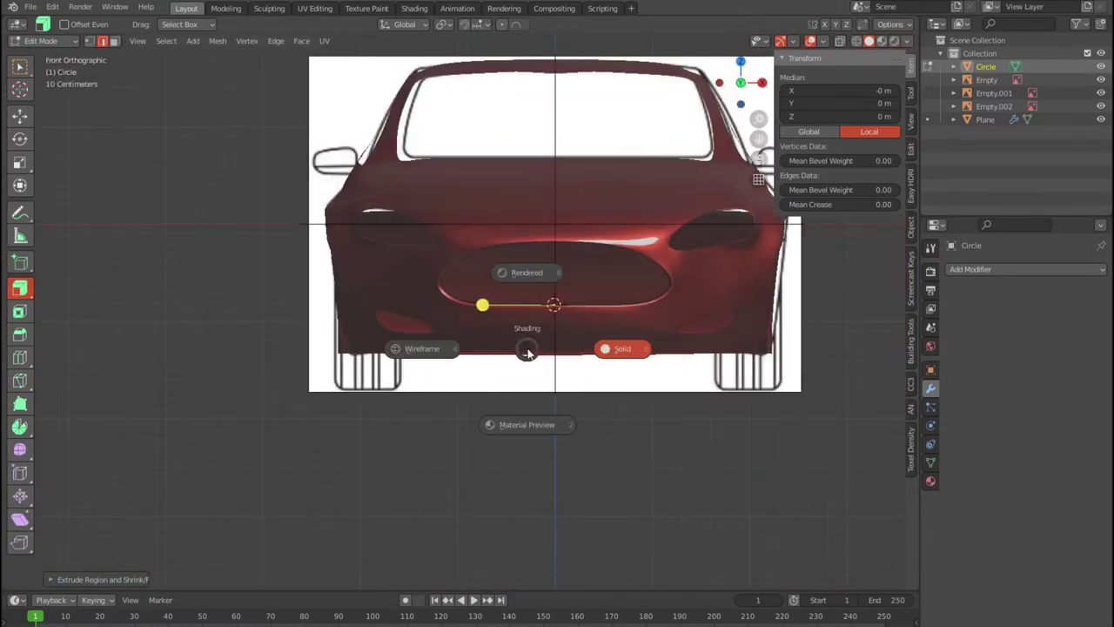
{"action": "left_click", "coordinate": [527, 350]}
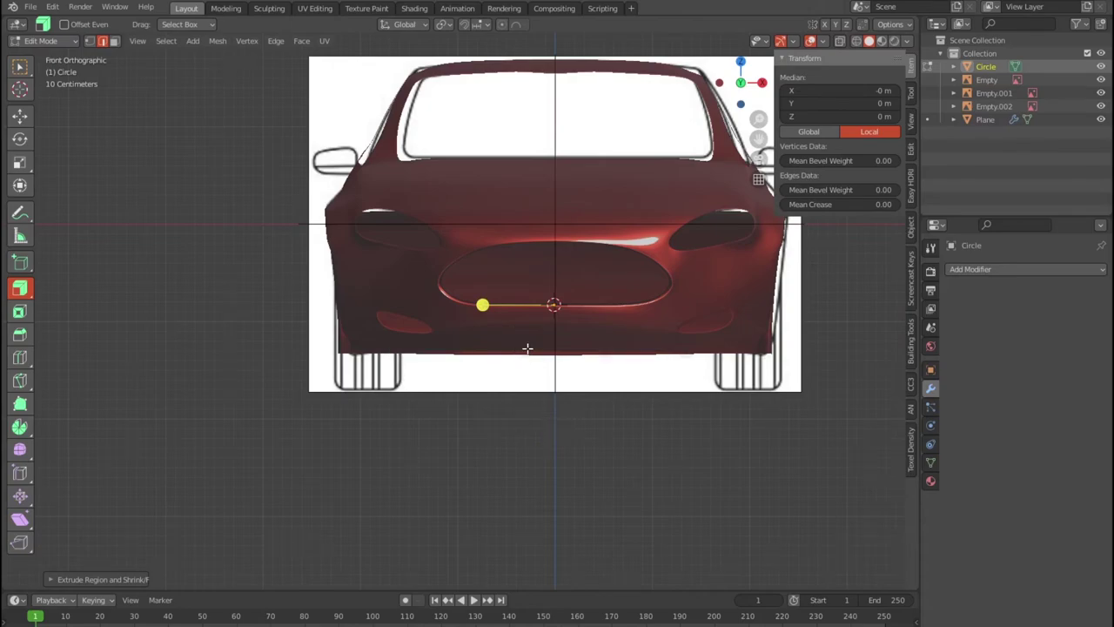
{"action": "key", "text": "shift+z"}
{"action": "middle_click_drag", "start_coordinate": [616, 397], "coordinate": [487, 416]}
{"action": "scroll", "coordinate": [525, 406], "scroll_direction": "up", "scroll_amount": 5}
{"action": "scroll", "coordinate": [488, 416], "scroll_direction": "up", "scroll_amount": 4}
{"action": "scroll", "coordinate": [488, 416], "scroll_direction": "up", "scroll_amount": 3}
{"action": "scroll", "coordinate": [490, 412], "scroll_direction": "down", "scroll_amount": 3}
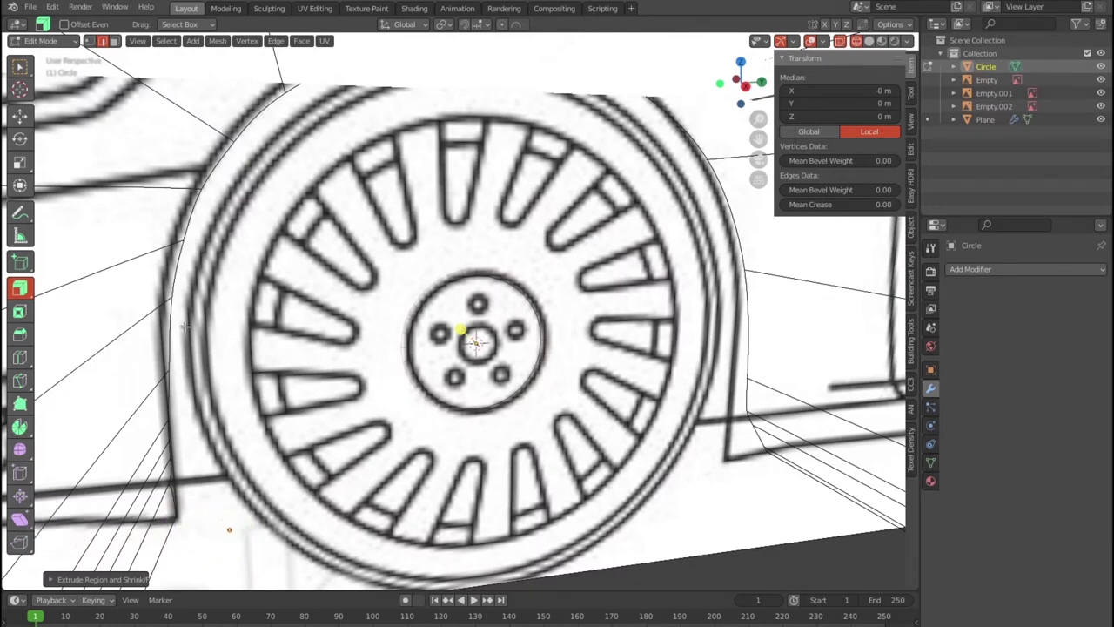
Extrude the hub ring outward along normals until it reaches the rim
{"action": "left_click_drag", "start_coordinate": [460, 332], "coordinate": [358, 234]}
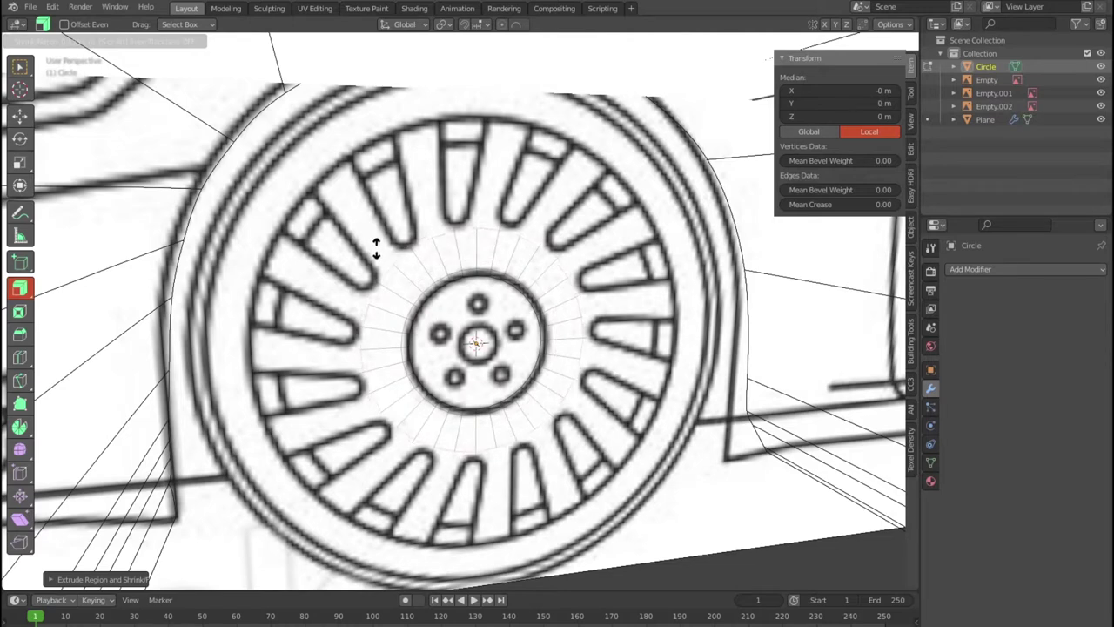
{"action": "left_click_drag", "start_coordinate": [358, 233], "coordinate": [385, 266]}
{"action": "left_click_drag", "start_coordinate": [460, 331], "coordinate": [286, 98]}
{"action": "left_click", "coordinate": [286, 99]}
{"action": "scroll", "coordinate": [286, 98], "scroll_direction": "down", "scroll_amount": 2}
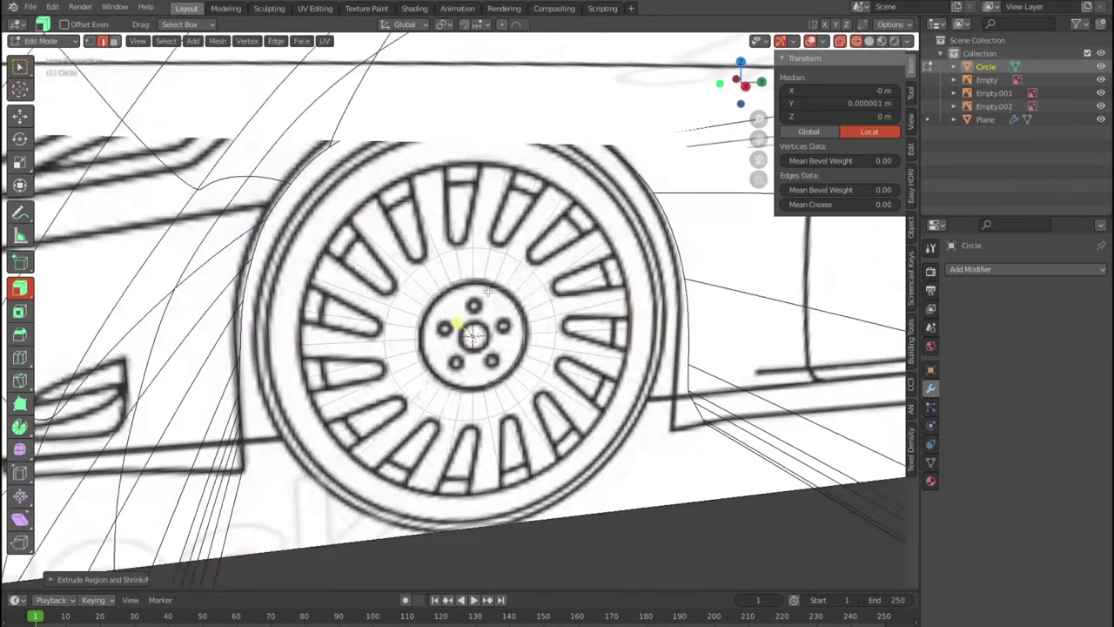
{"action": "scroll", "coordinate": [287, 98], "scroll_direction": "down", "scroll_amount": 4}
Return to solid shading and fatten the red wheel face slightly outward
{"action": "key", "text": "shift+z"}
{"action": "mouse_move", "coordinate": [481, 338]}
{"action": "middle_mouse_down"}
{"action": "mouse_move", "coordinate": [338, 311]}
{"action": "mouse_move", "coordinate": [163, 308]}
{"action": "mouse_move", "coordinate": [182, 325]}
{"action": "middle_mouse_up"}
{"action": "scroll", "coordinate": [287, 348], "scroll_direction": "up", "scroll_amount": 2}
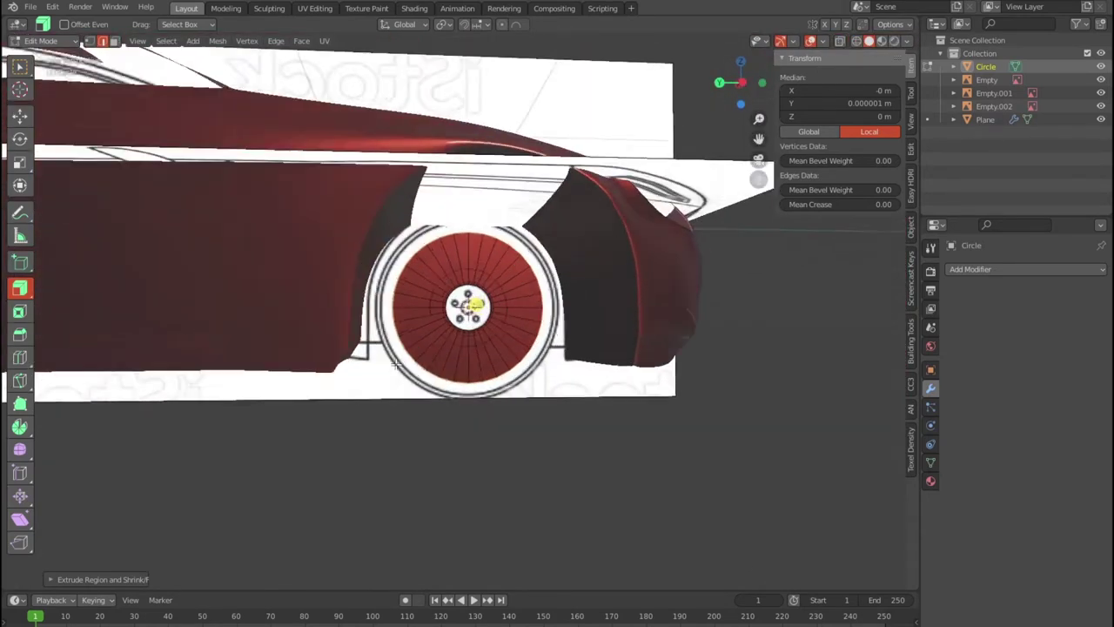
{"action": "scroll", "coordinate": [392, 366], "scroll_direction": "up", "scroll_amount": 3}
{"action": "scroll", "coordinate": [396, 364], "scroll_direction": "up", "scroll_amount": 2}
{"action": "scroll", "coordinate": [396, 364], "scroll_direction": "up", "scroll_amount": 2}
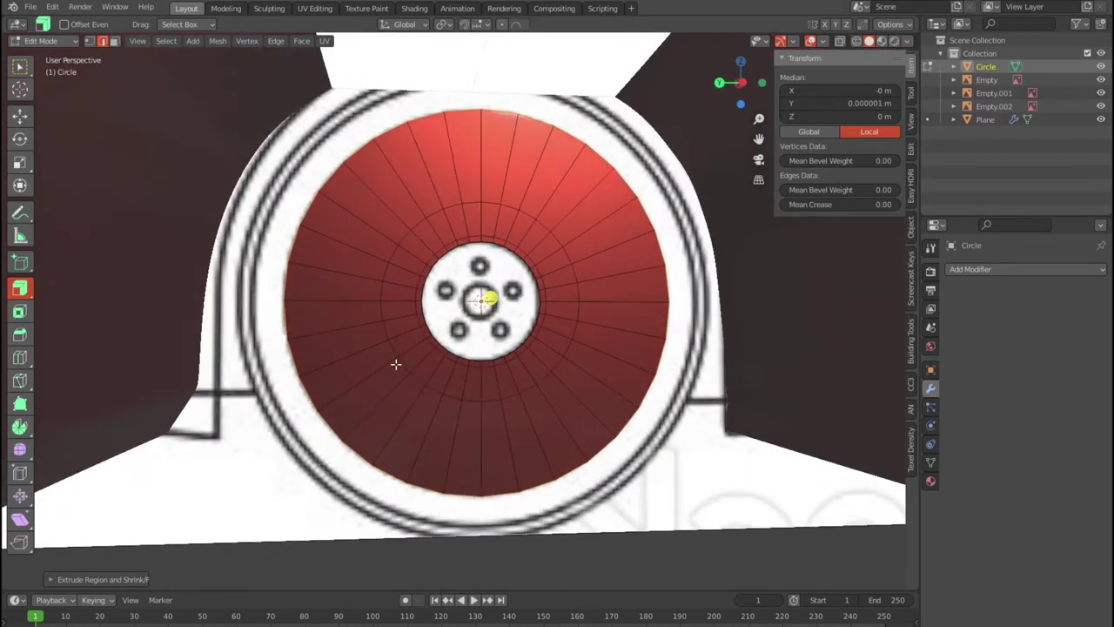
{"action": "left_click_drag", "start_coordinate": [490, 300], "coordinate": [502, 296]}
{"action": "left_click", "coordinate": [502, 296]}
{"action": "scroll", "coordinate": [502, 296], "scroll_direction": "down", "scroll_amount": 3}
Orbit to a three-quarter view of the car and return to Object Mode
{"action": "mouse_move", "coordinate": [518, 329]}
{"action": "middle_mouse_down"}
{"action": "mouse_move", "coordinate": [768, 306]}
{"action": "mouse_move", "coordinate": [5, 349]}
{"action": "middle_mouse_up"}
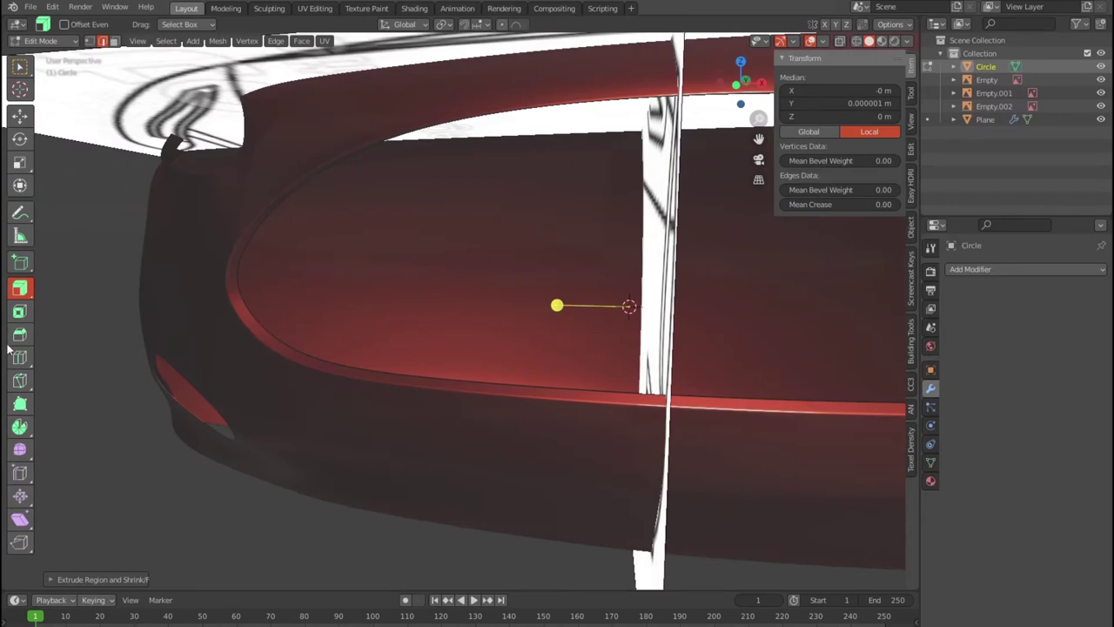
{"action": "scroll", "coordinate": [331, 369], "scroll_direction": "down", "scroll_amount": 5}
{"action": "mouse_move", "coordinate": [322, 363]}
{"action": "middle_mouse_down"}
{"action": "mouse_move", "coordinate": [424, 394]}
{"action": "mouse_move", "coordinate": [458, 357]}
{"action": "mouse_move", "coordinate": [512, 335]}
{"action": "mouse_move", "coordinate": [468, 450]}
{"action": "mouse_move", "coordinate": [529, 309]}
{"action": "mouse_move", "coordinate": [532, 355]}
{"action": "mouse_move", "coordinate": [505, 384]}
{"action": "middle_mouse_up"}
{"action": "scroll", "coordinate": [458, 401], "scroll_direction": "up", "scroll_amount": 3}
{"action": "scroll", "coordinate": [512, 335], "scroll_direction": "up", "scroll_amount": 2}
{"action": "key", "text": "Tab"}
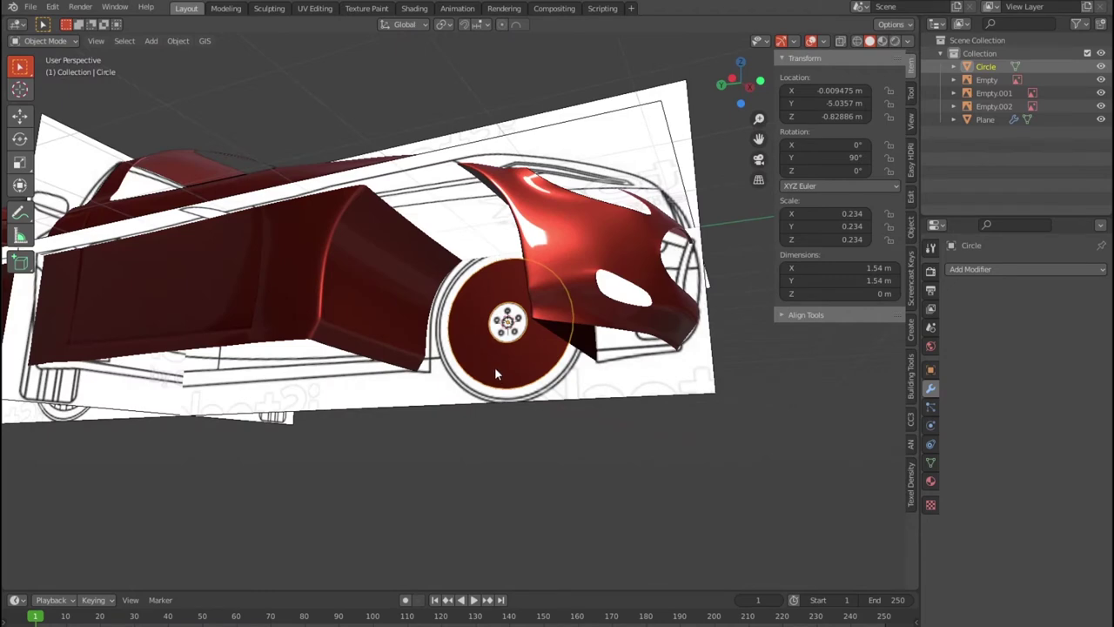
Undo back to before the previous circle existed
{"action": "scroll", "coordinate": [496, 375], "scroll_direction": "up", "scroll_amount": 2}
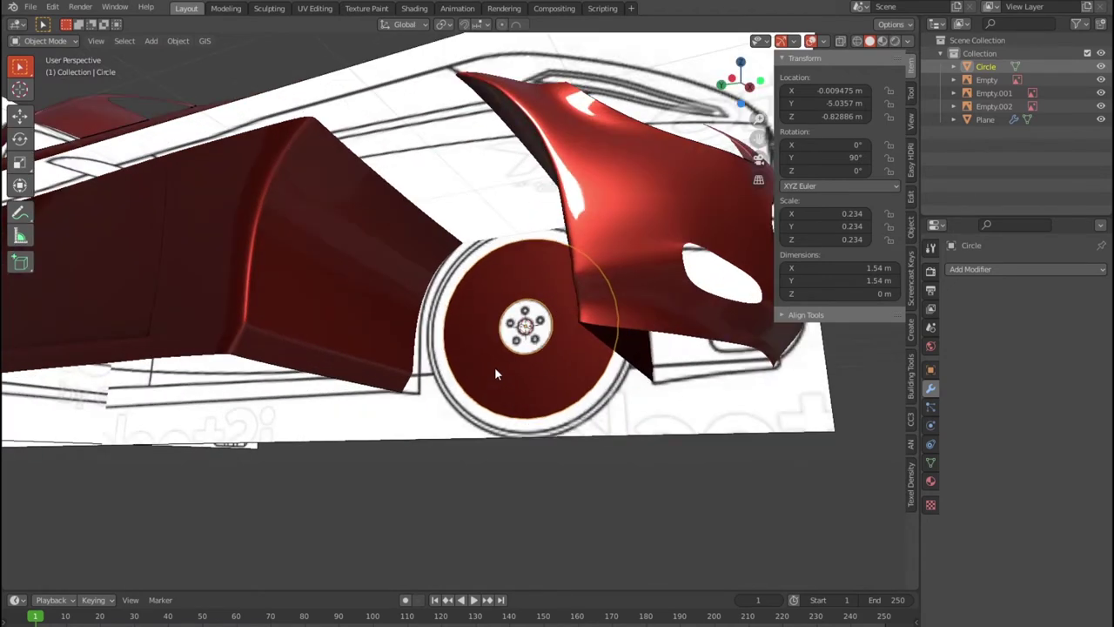
{"action": "key", "text": "Tab"}
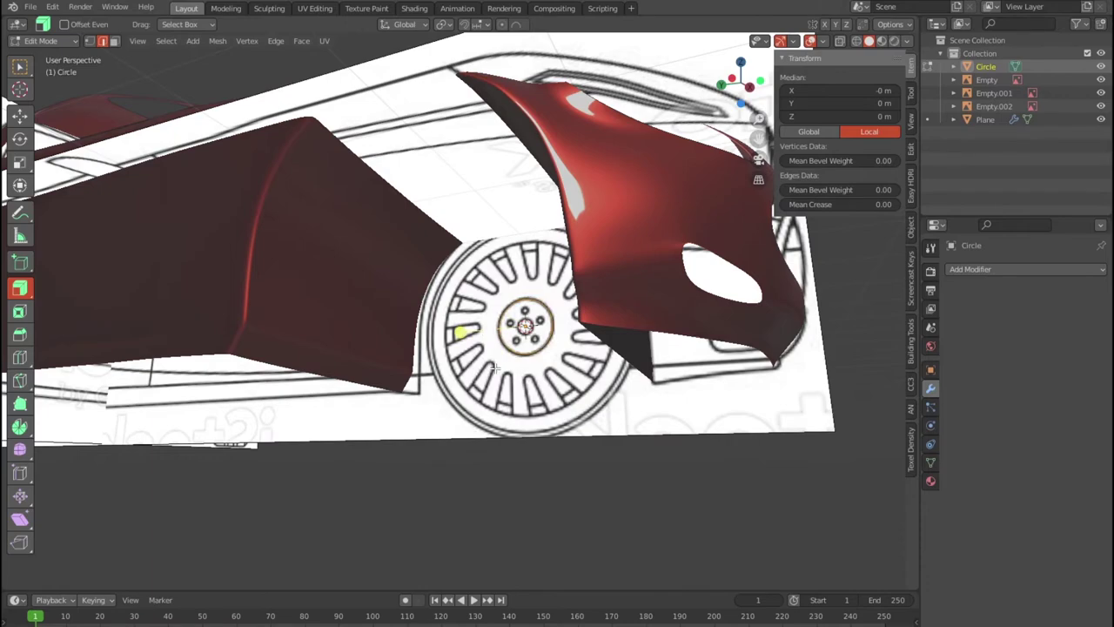
{"action": "key", "text": "KP_3"}
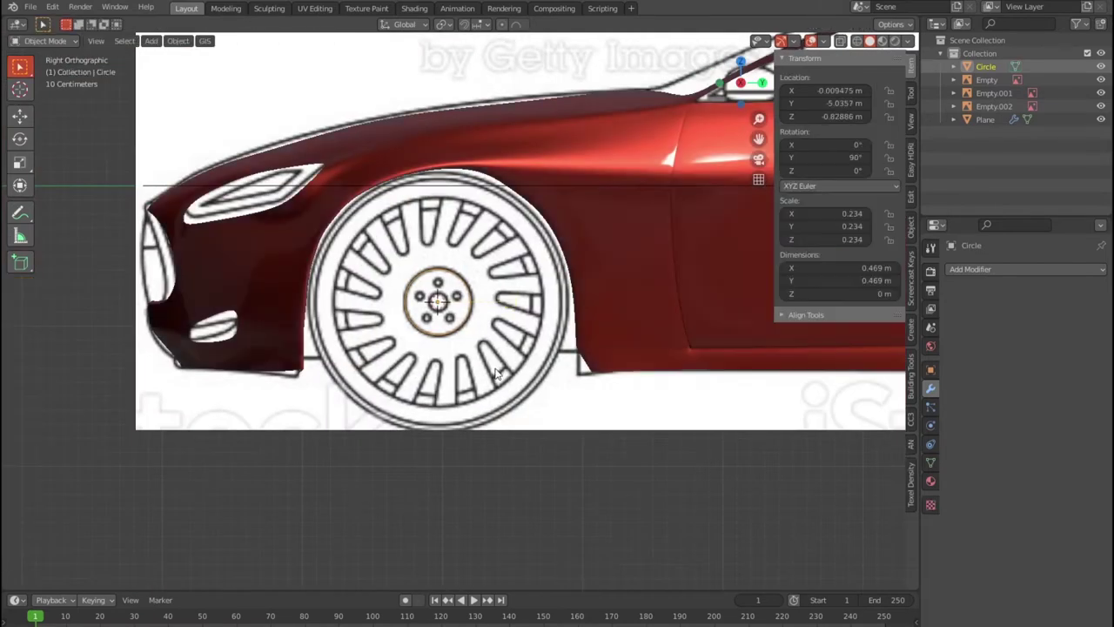
{"action": "key", "text": "1"}
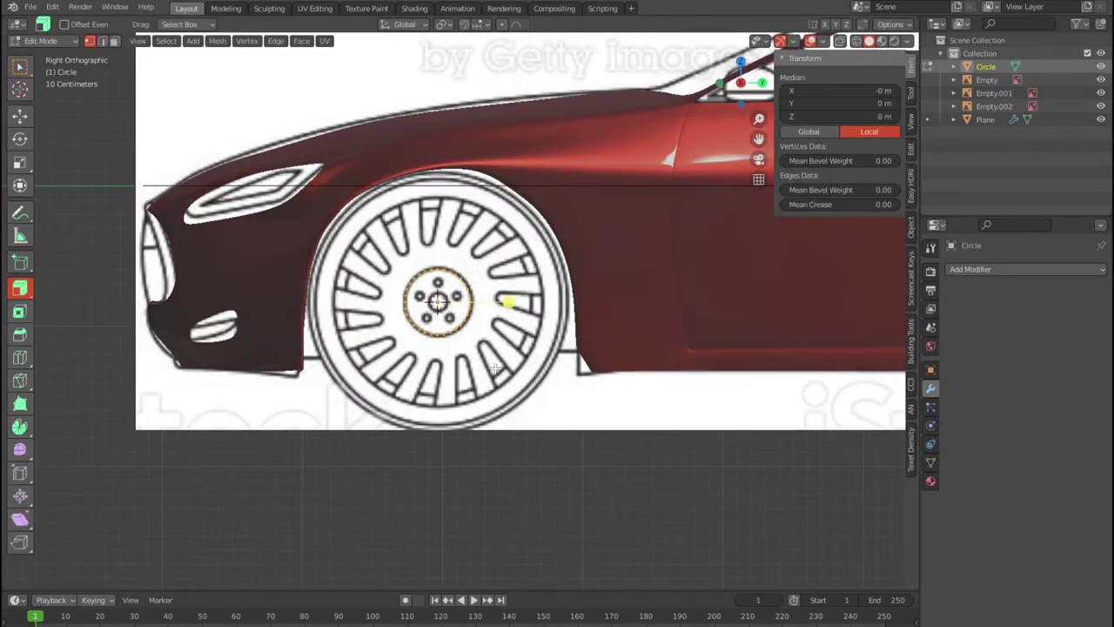
{"action": "key", "text": "Tab"}
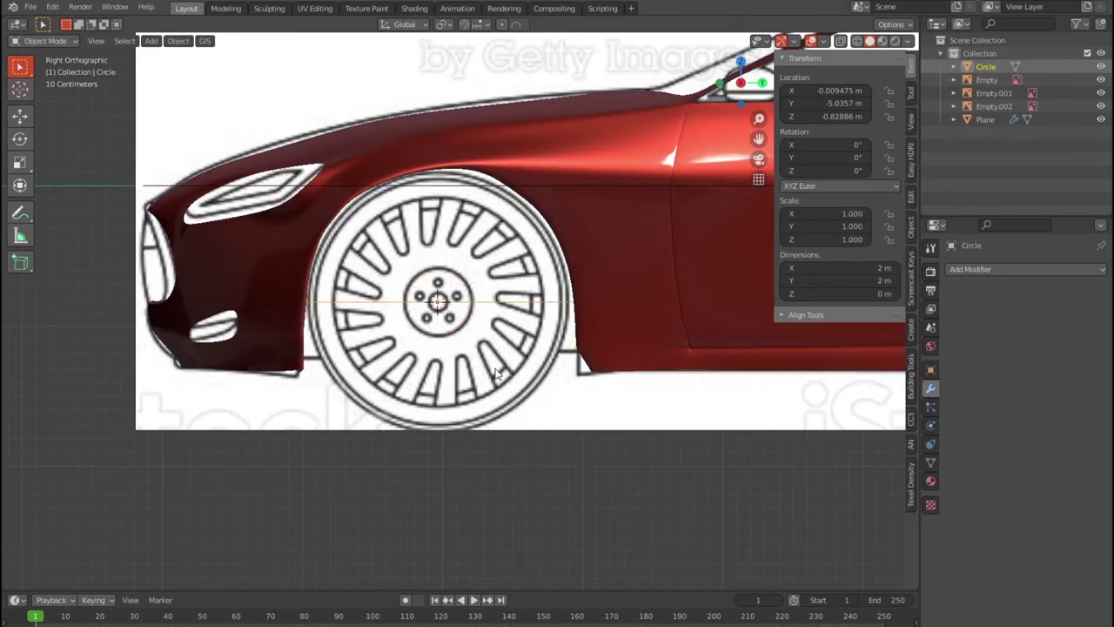
{"action": "key", "text": "ctrl+z"}
Add a new circle mesh with 30 vertices
{"action": "key", "text": "shift+a"}
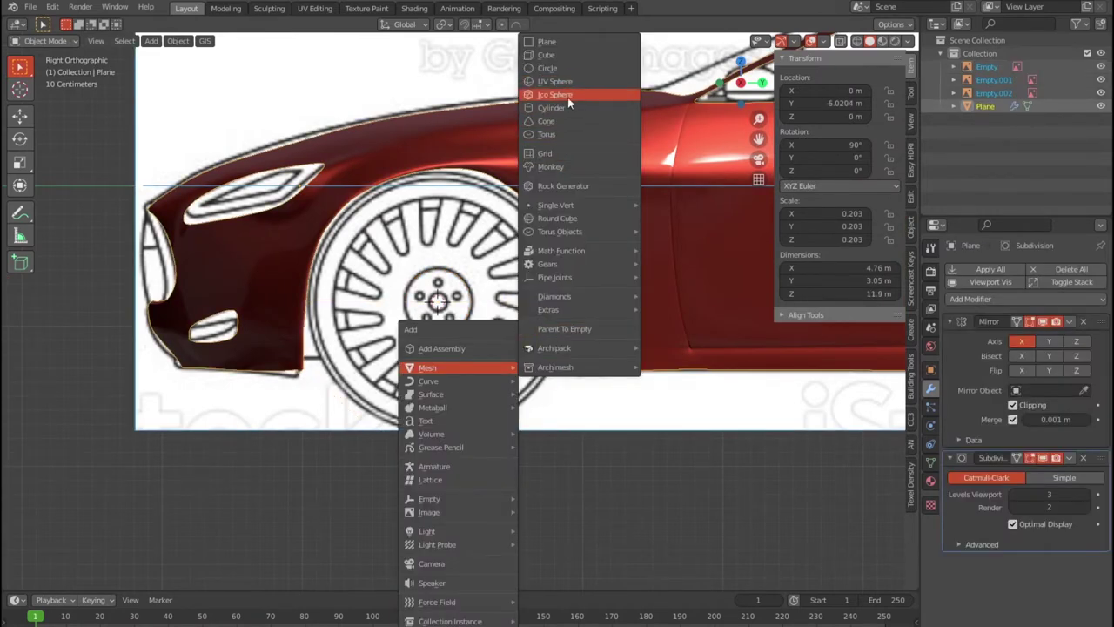
{"action": "left_click", "coordinate": [550, 68]}
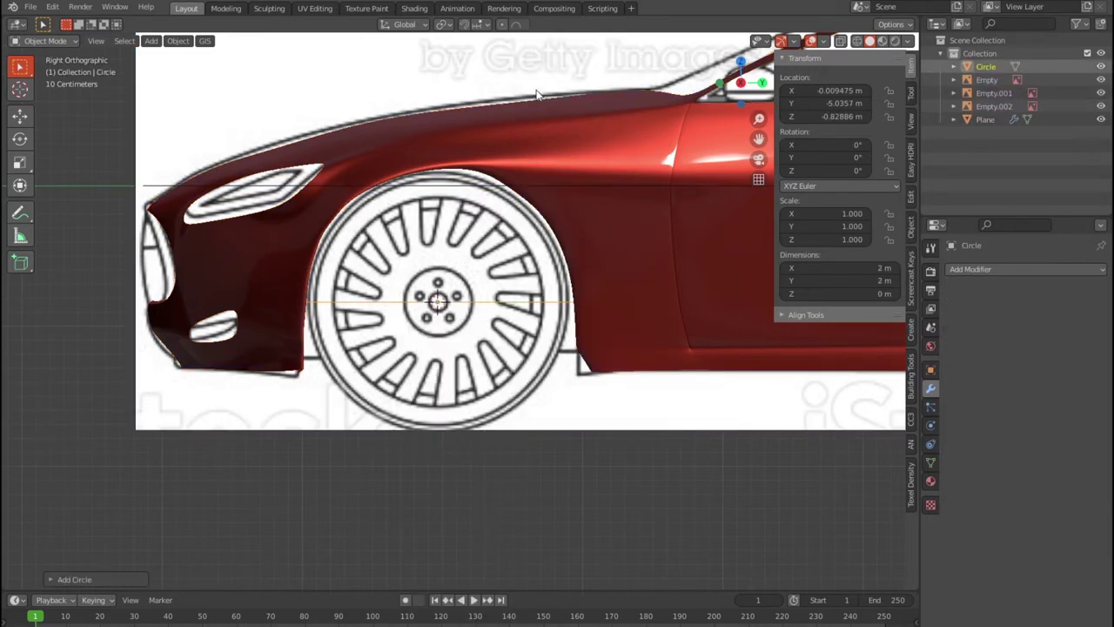
{"action": "left_click", "coordinate": [108, 582]}
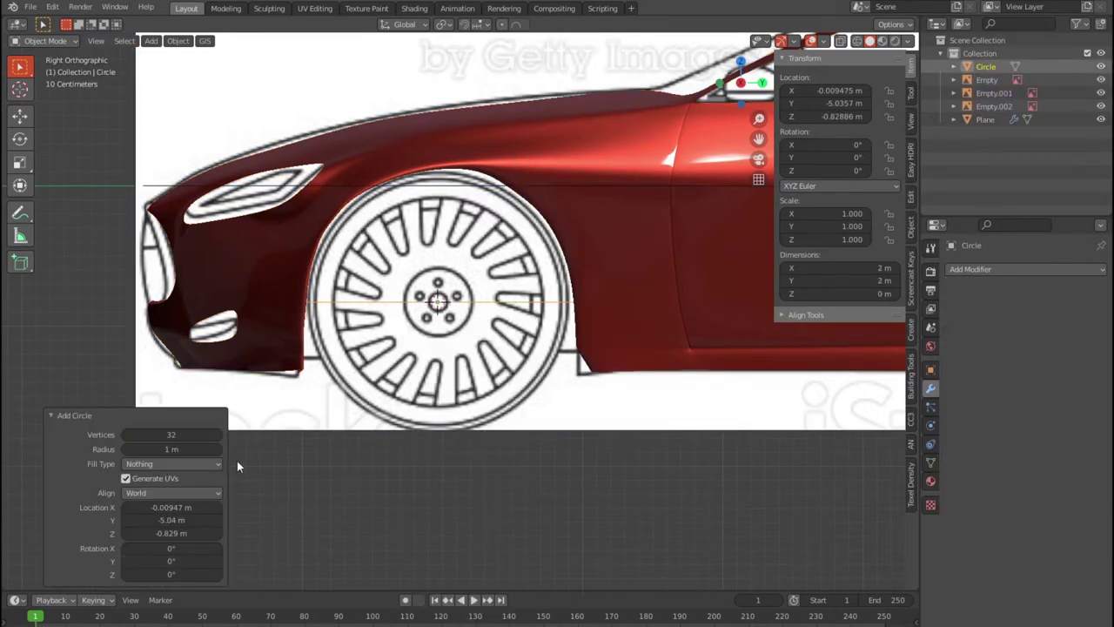
{"action": "left_click", "coordinate": [174, 434]}
{"action": "type", "text": "30"}
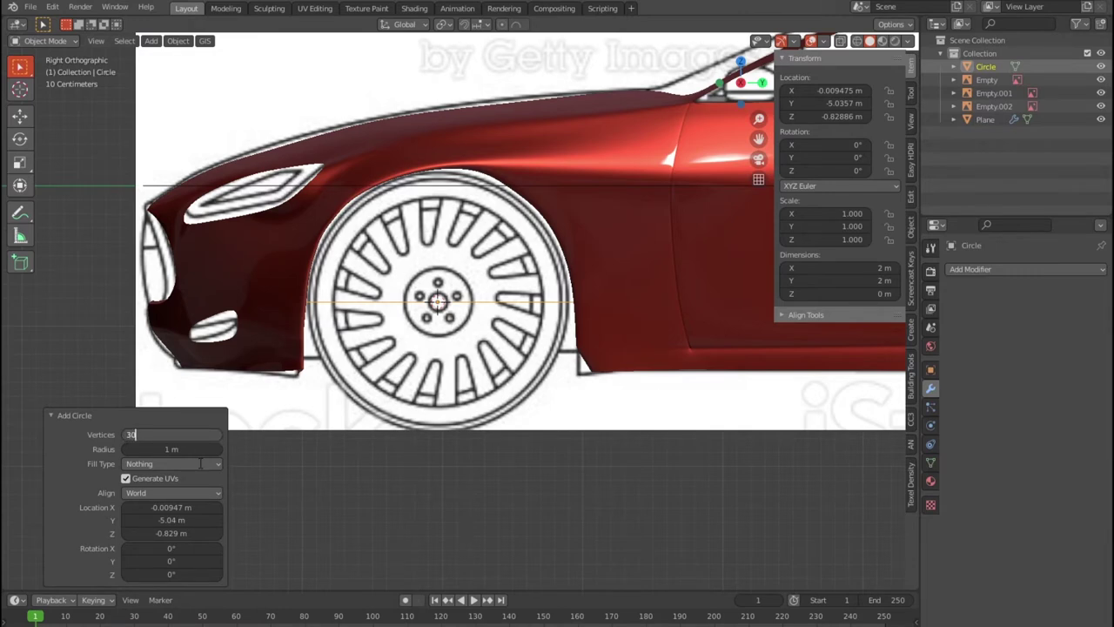
{"action": "key", "text": "Return"}
Rotate the 30-vertex circle 90° on Y and begin shrinking it
{"action": "key", "text": "s"}
{"action": "key", "text": "r"}
{"action": "key", "text": "y"}
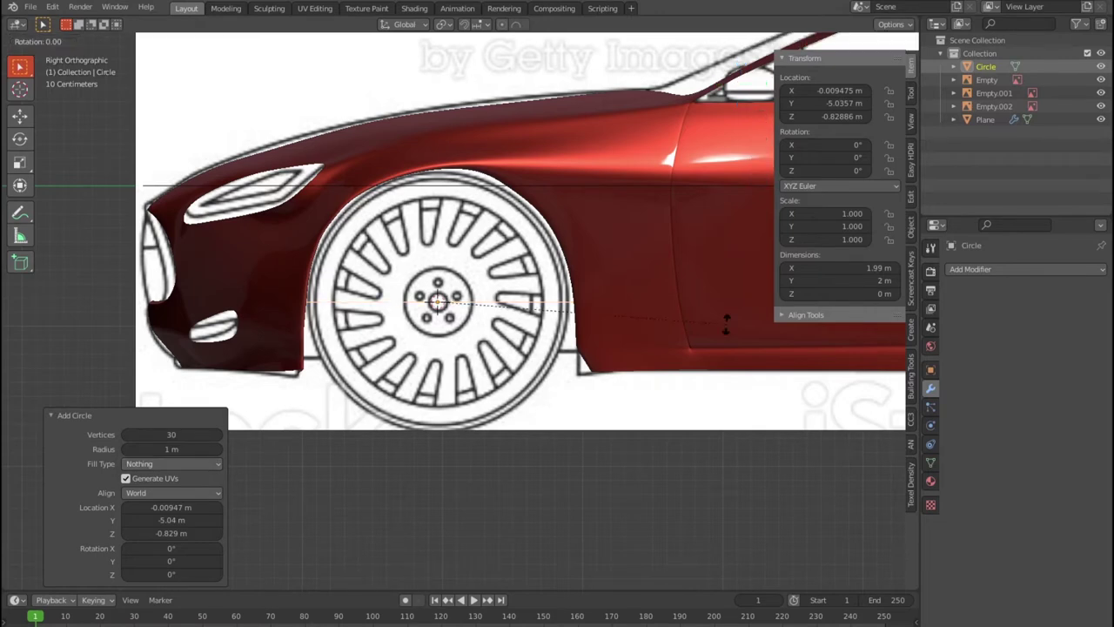
{"action": "type", "text": "0"}
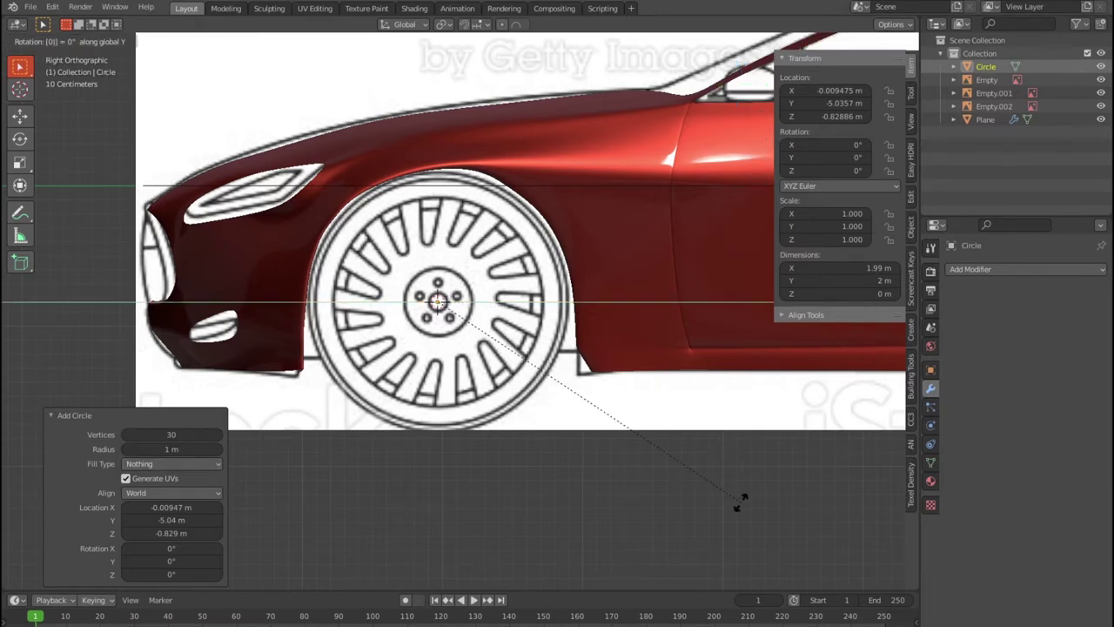
{"action": "type", "text": "90"}
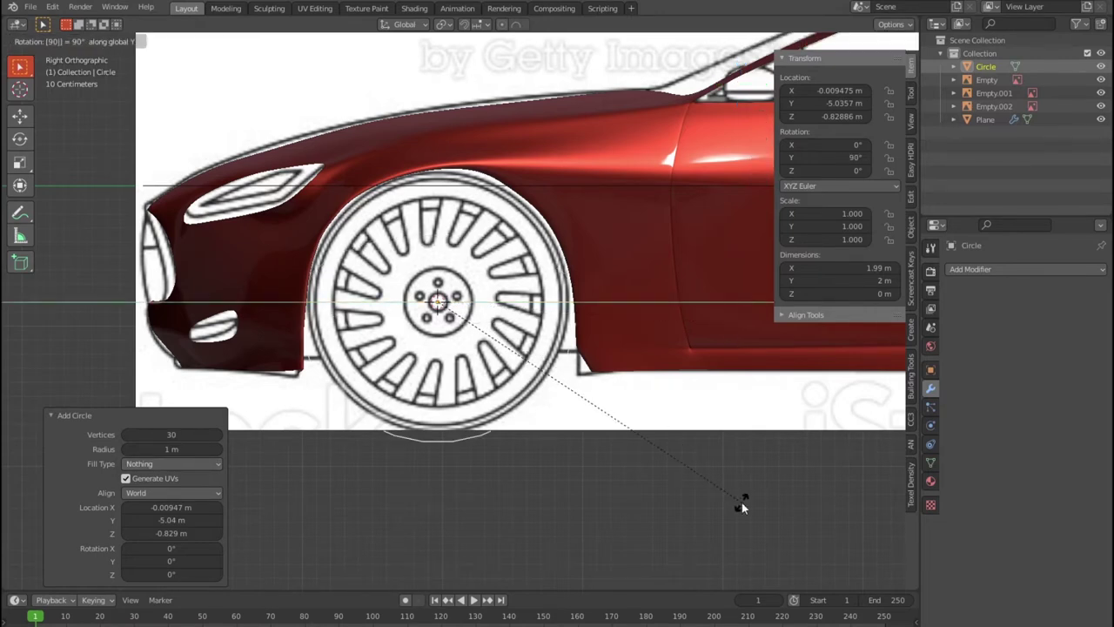
{"action": "key", "text": "Return"}
{"action": "key", "text": "s"}
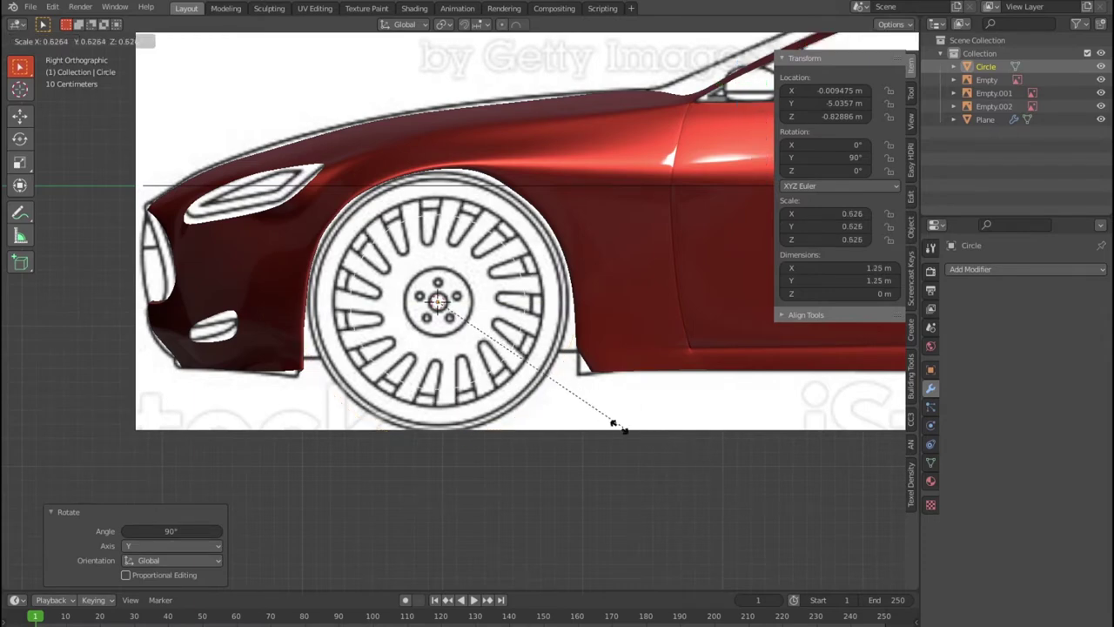
Confirm the circle's smaller size and enter Edit Mode in edge select
{"action": "left_click", "coordinate": [512, 360]}
{"action": "scroll", "coordinate": [513, 361], "scroll_direction": "up", "scroll_amount": 2}
{"action": "scroll", "coordinate": [513, 352], "scroll_direction": "up", "scroll_amount": 2}
{"action": "key", "text": "Tab"}
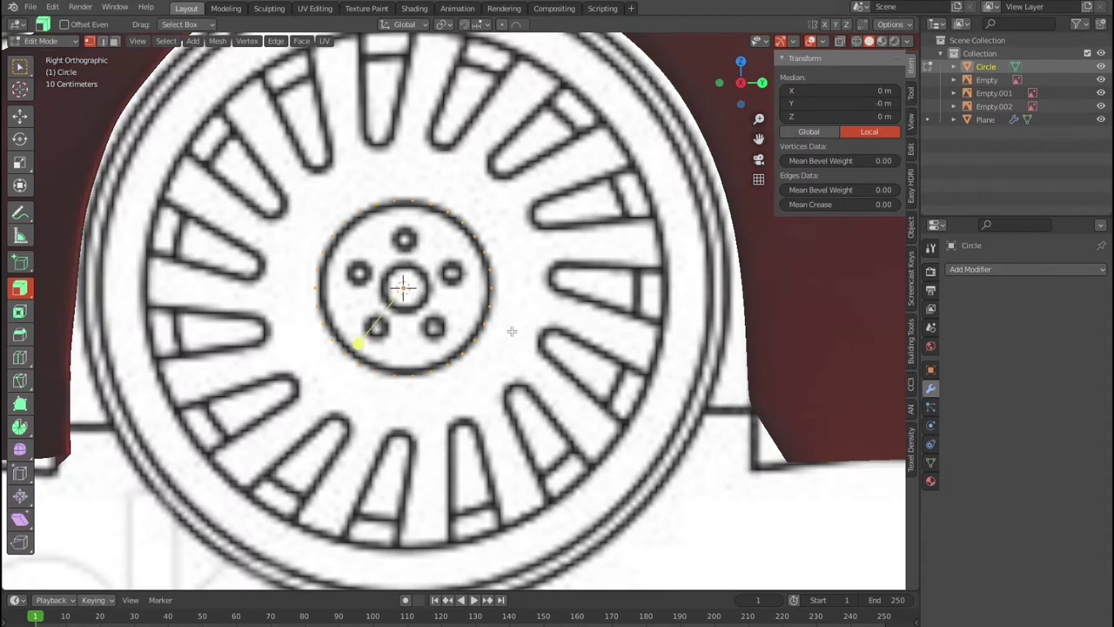
{"action": "scroll", "coordinate": [512, 331], "scroll_direction": "up", "scroll_amount": 1}
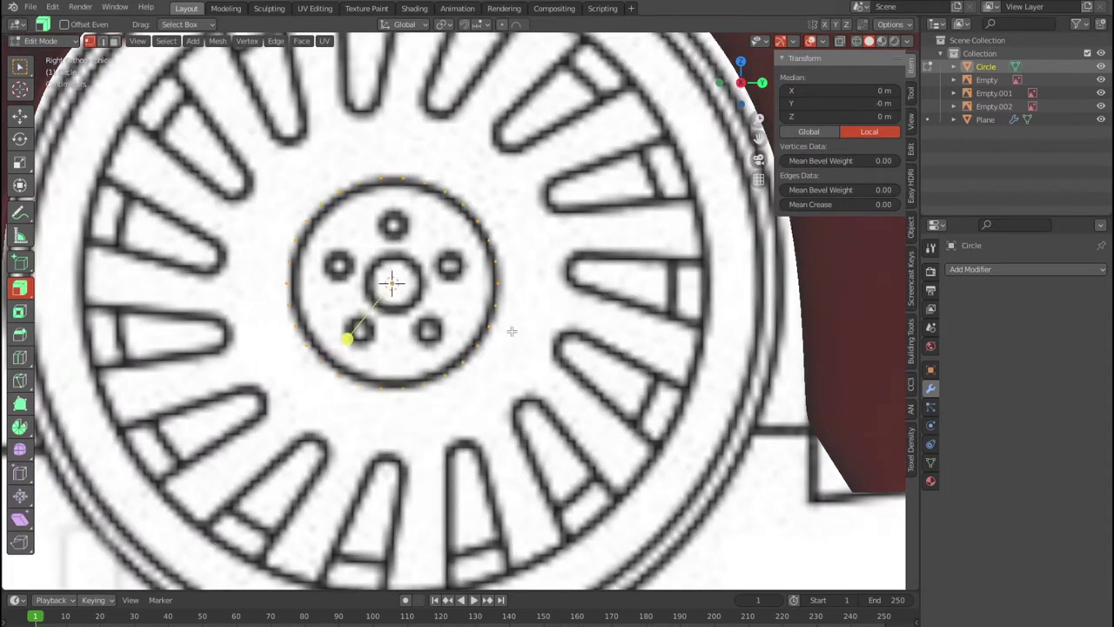
{"action": "key", "text": "2"}
{"action": "left_click", "coordinate": [346, 340]}
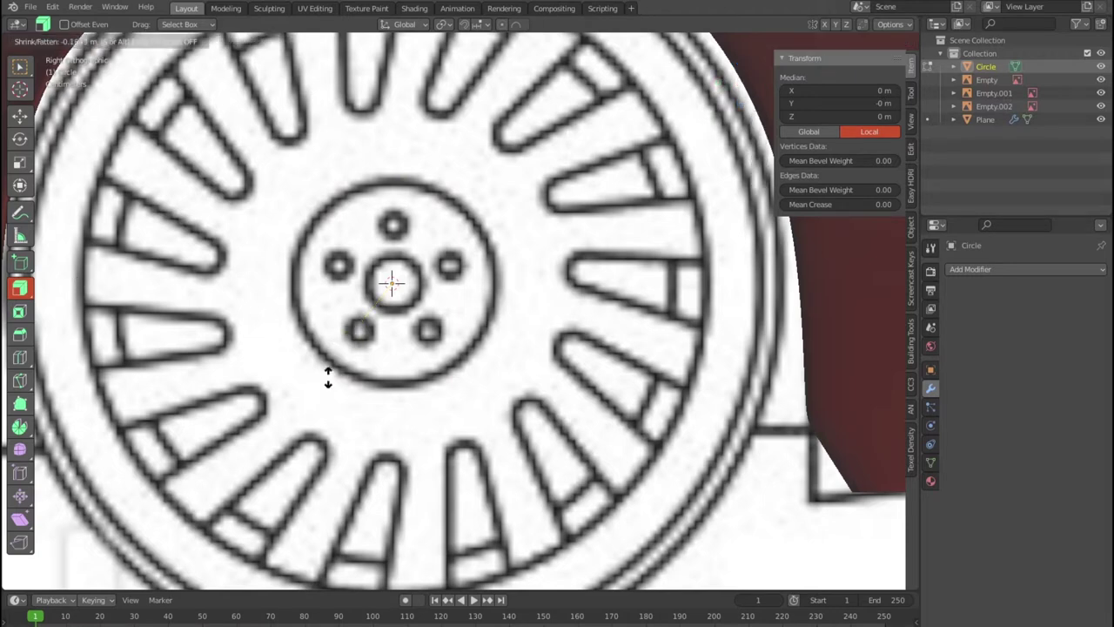
Undo an accidental extrusion and return to the straight right side view
{"action": "right_click", "coordinate": [510, 395]}
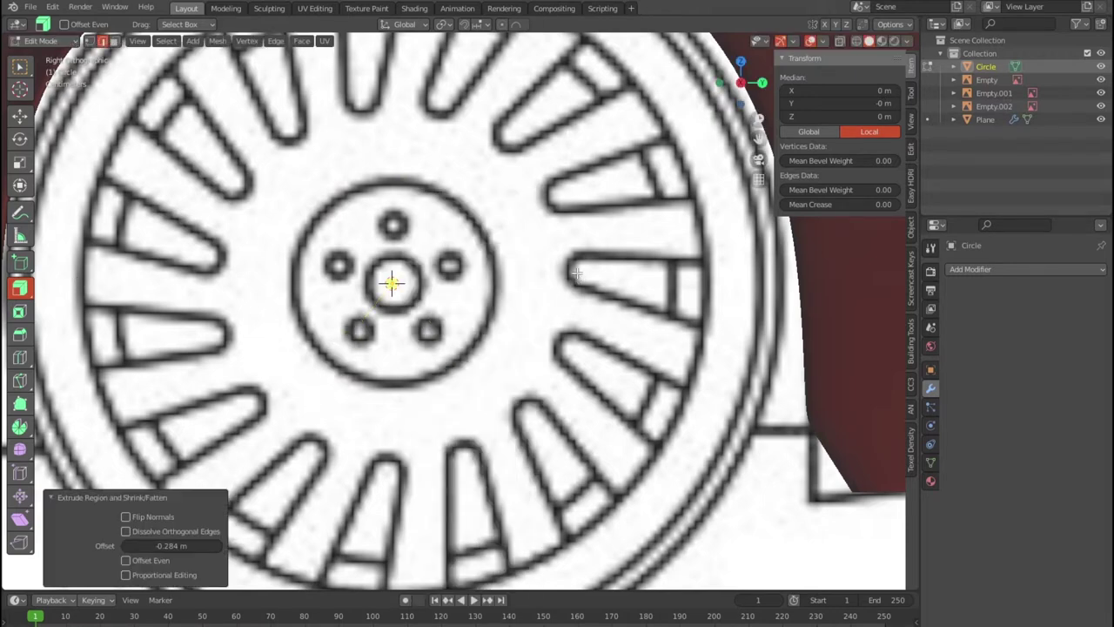
{"action": "scroll", "coordinate": [575, 273], "scroll_direction": "down", "scroll_amount": 2}
{"action": "scroll", "coordinate": [576, 274], "scroll_direction": "down", "scroll_amount": 3}
{"action": "mouse_move", "coordinate": [575, 273]}
{"action": "middle_mouse_down"}
{"action": "mouse_move", "coordinate": [630, 302]}
{"action": "mouse_move", "coordinate": [587, 297]}
{"action": "middle_mouse_up"}
{"action": "scroll", "coordinate": [630, 302], "scroll_direction": "up", "scroll_amount": 3}
{"action": "scroll", "coordinate": [630, 302], "scroll_direction": "down", "scroll_amount": 5}
{"action": "scroll", "coordinate": [601, 305], "scroll_direction": "up", "scroll_amount": 5}
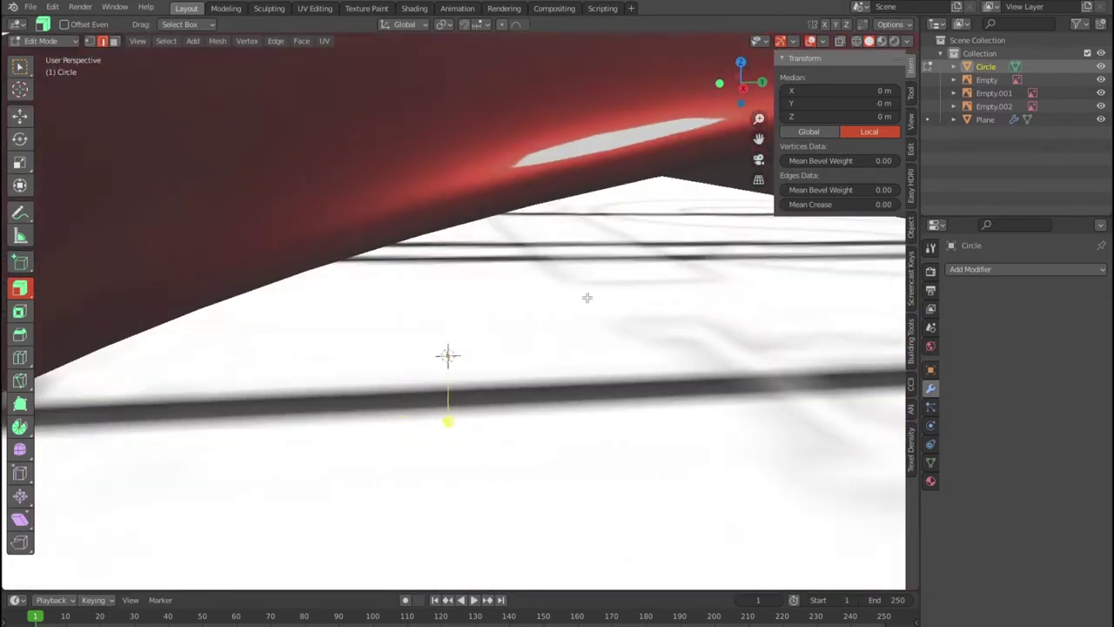
{"action": "scroll", "coordinate": [587, 297], "scroll_direction": "down", "scroll_amount": 5}
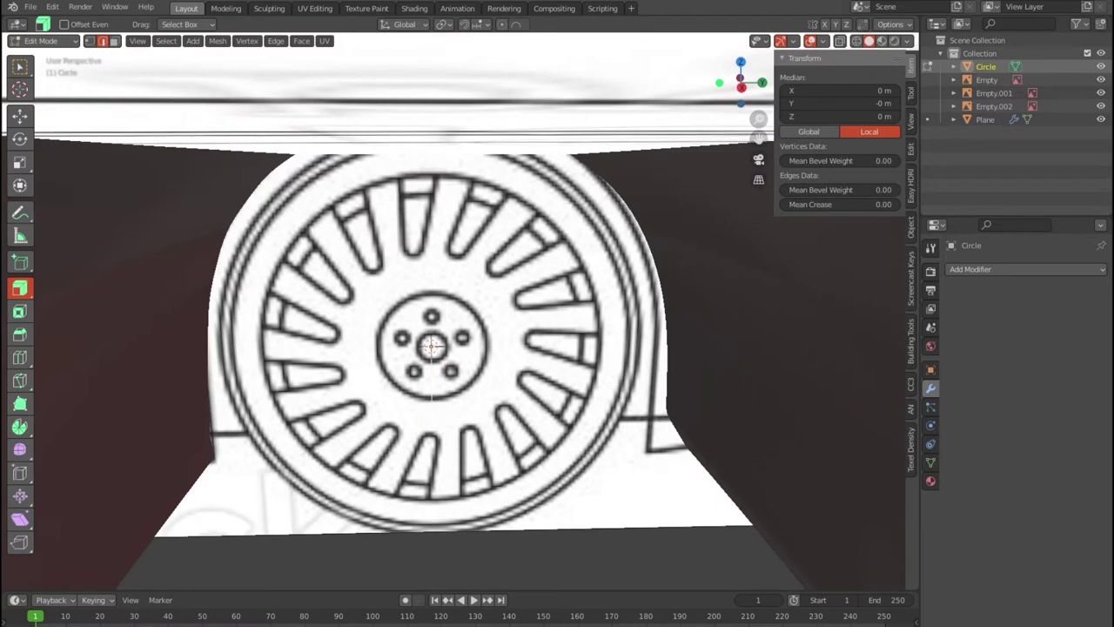
{"action": "left_click_drag", "start_coordinate": [430, 369], "coordinate": [462, 393]}
{"action": "right_click", "coordinate": [498, 422]}
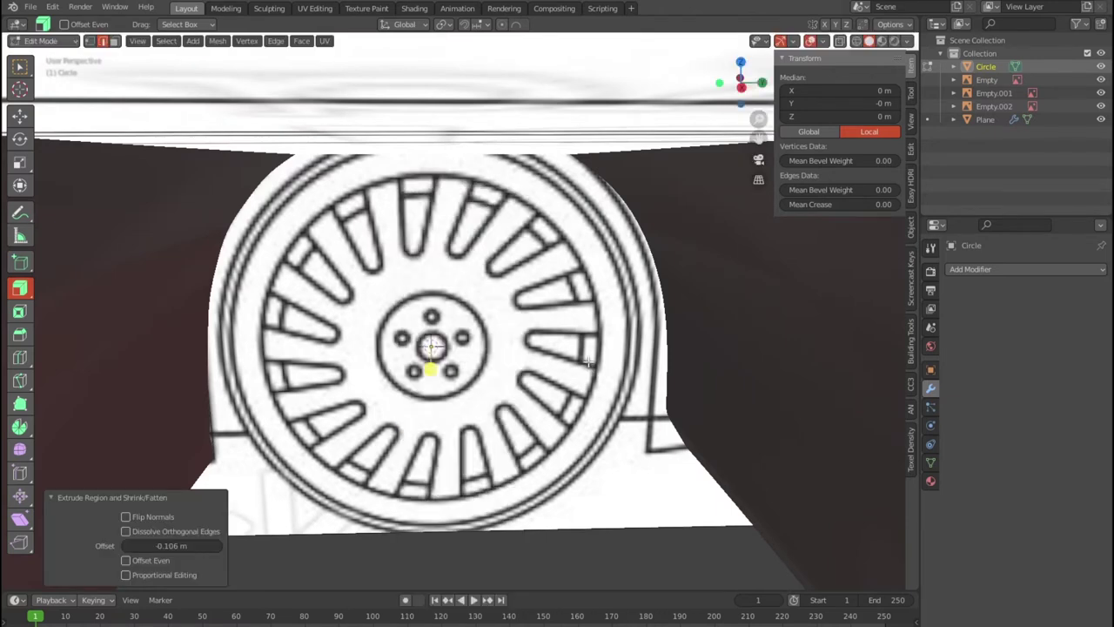
{"action": "key", "text": "ctrl+z"}
{"action": "key", "text": "KP_3"}
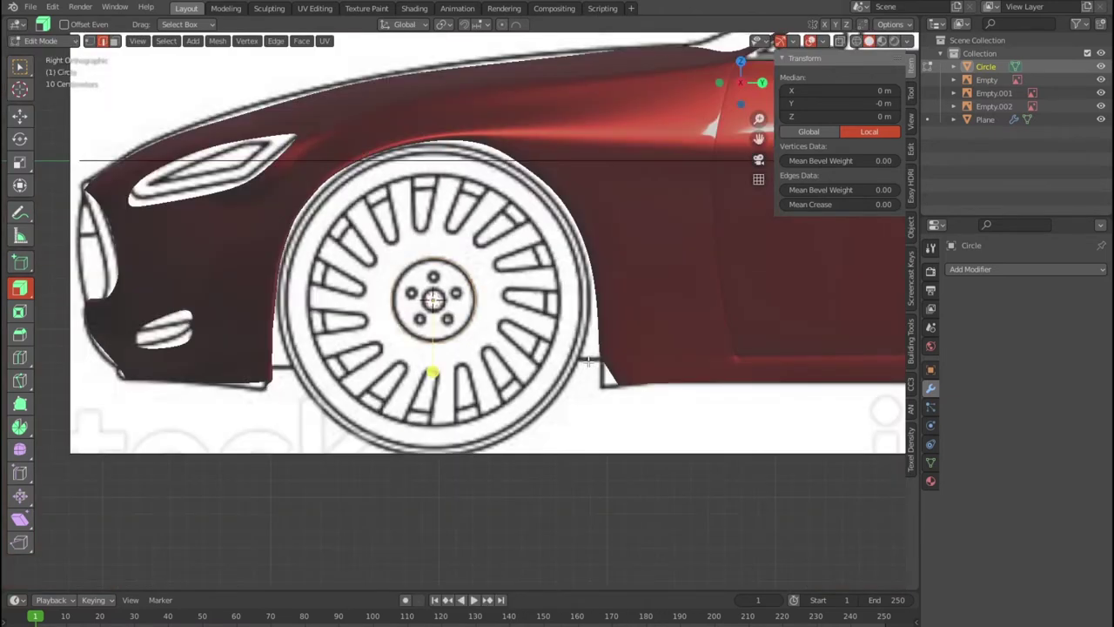
Extrude the hub ring, fatten it into a band, and rotate it 1.81°
{"action": "key", "text": "e"}
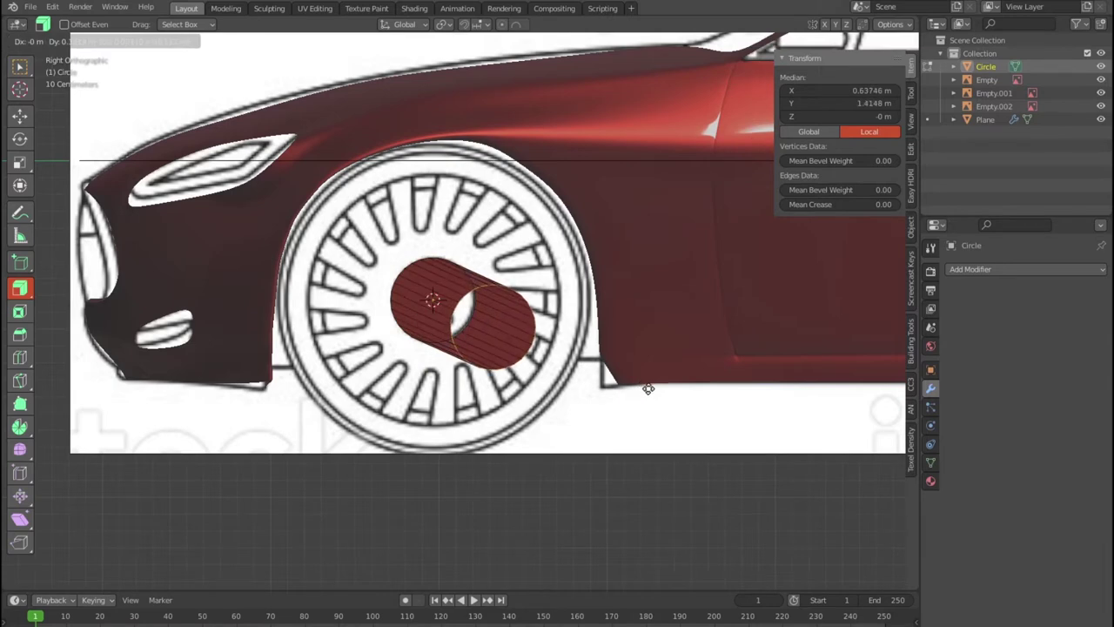
{"action": "key", "text": "Escape"}
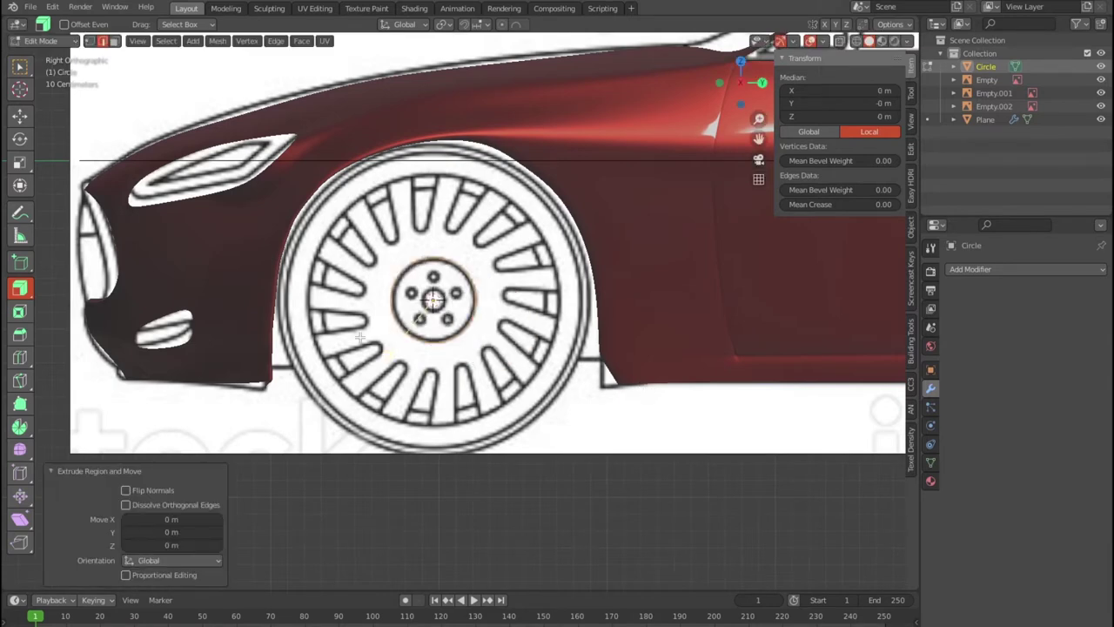
{"action": "key", "text": "alt+s"}
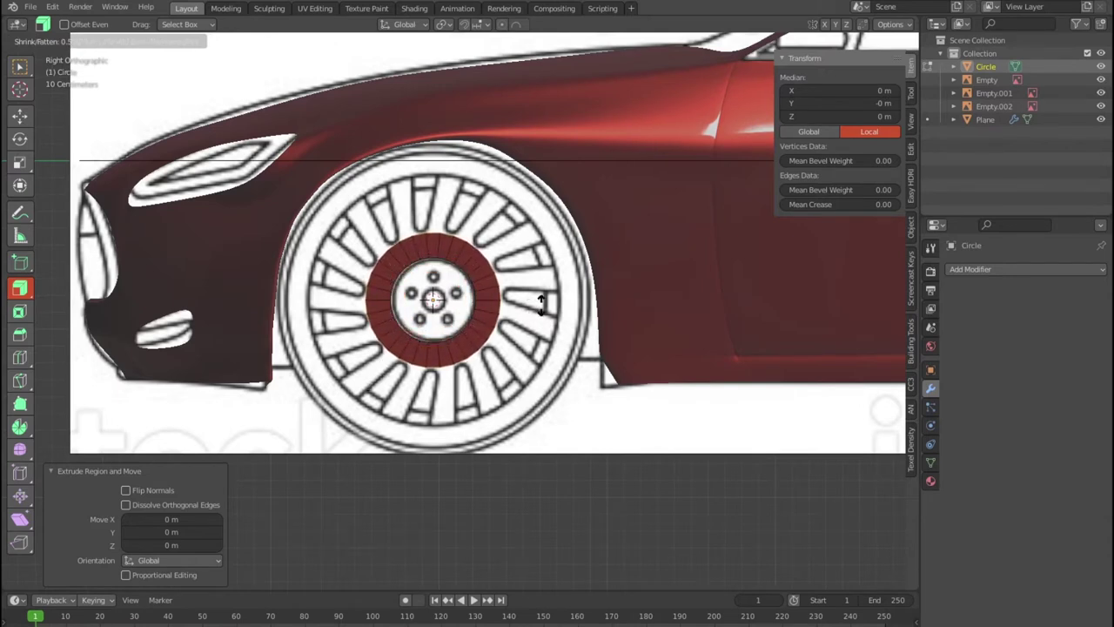
{"action": "left_click", "coordinate": [534, 311]}
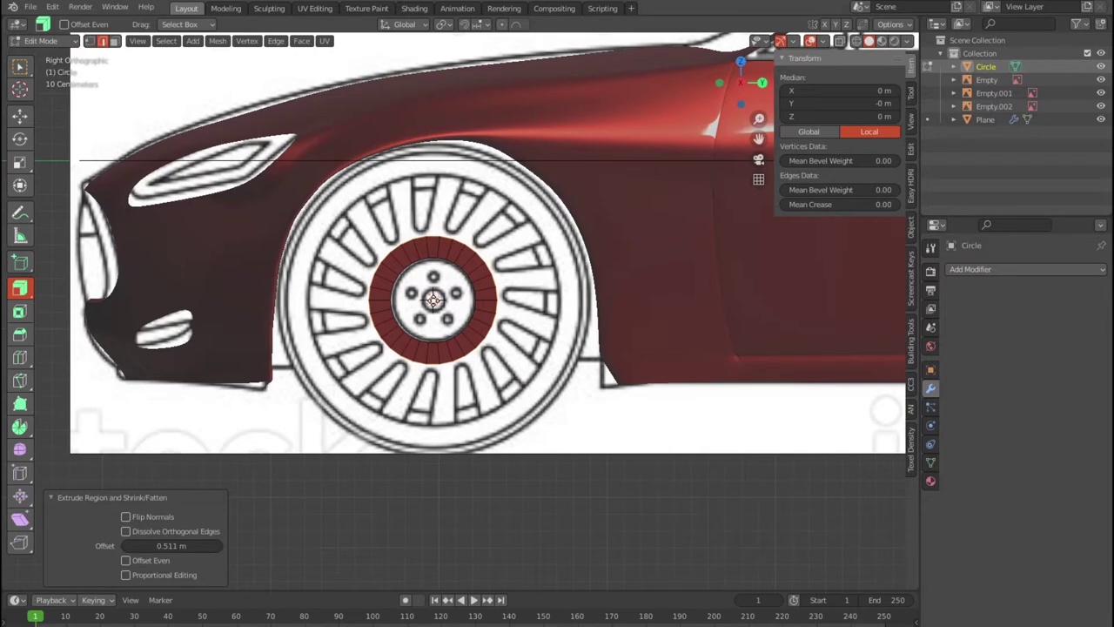
{"action": "key", "text": "alt+s"}
{"action": "left_click", "coordinate": [433, 296]}
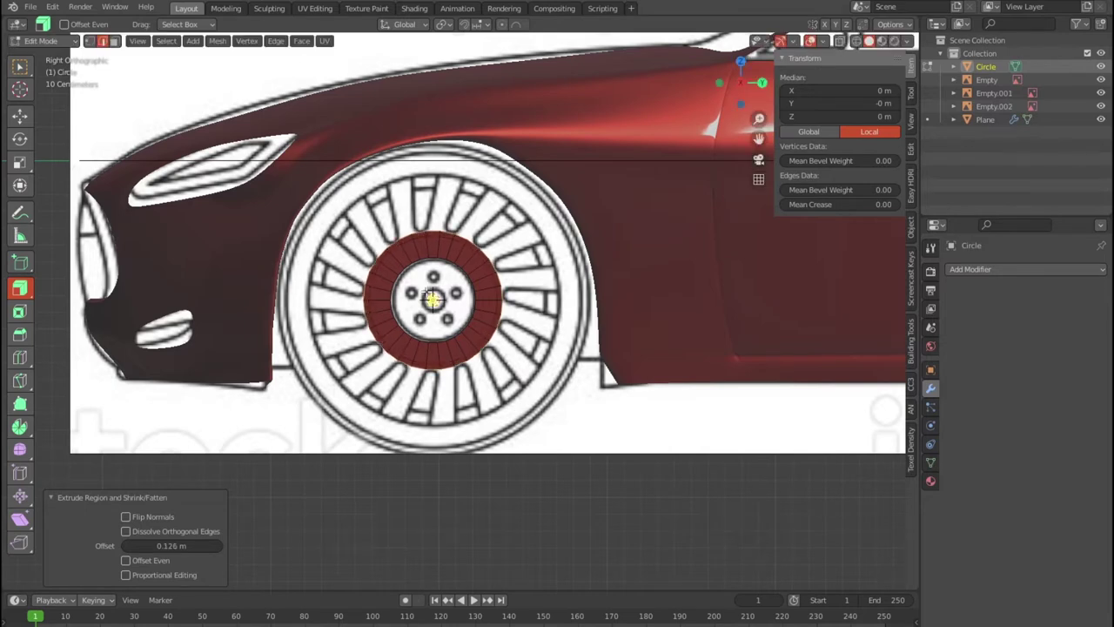
{"action": "key", "text": "r"}
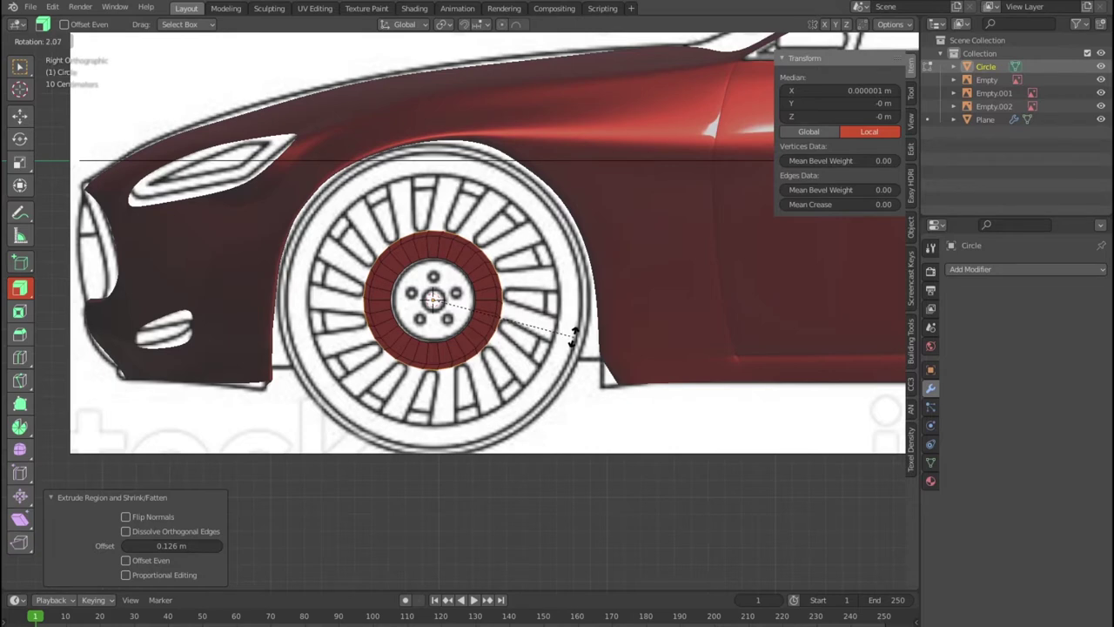
{"action": "left_click", "coordinate": [574, 337]}
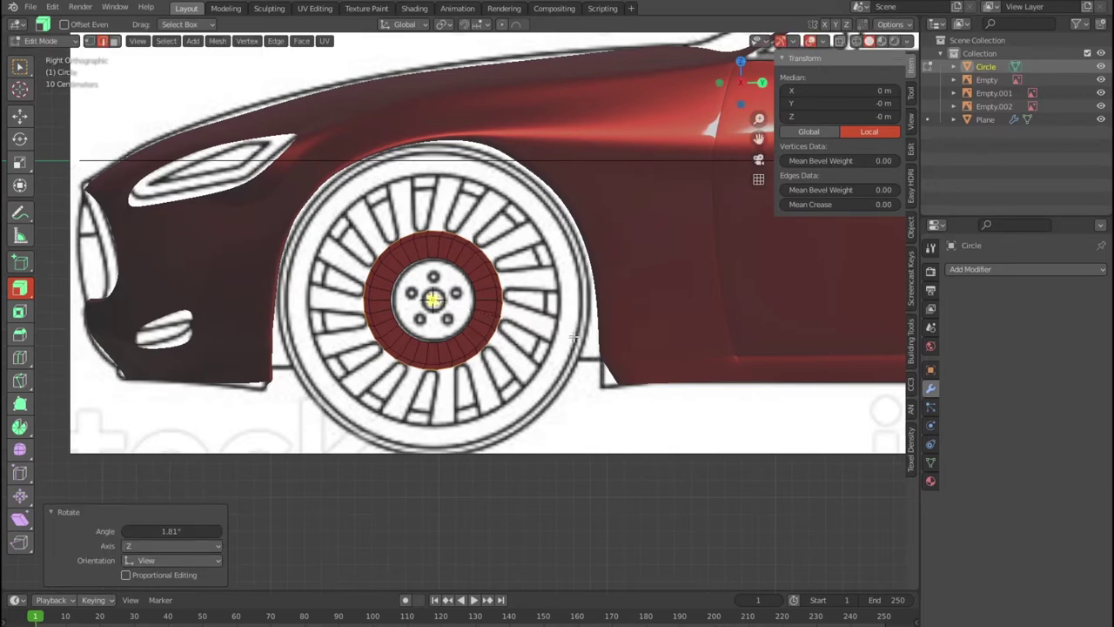
Extrude the hub ring's faces outward individually
{"action": "left_click", "coordinate": [20, 288]}
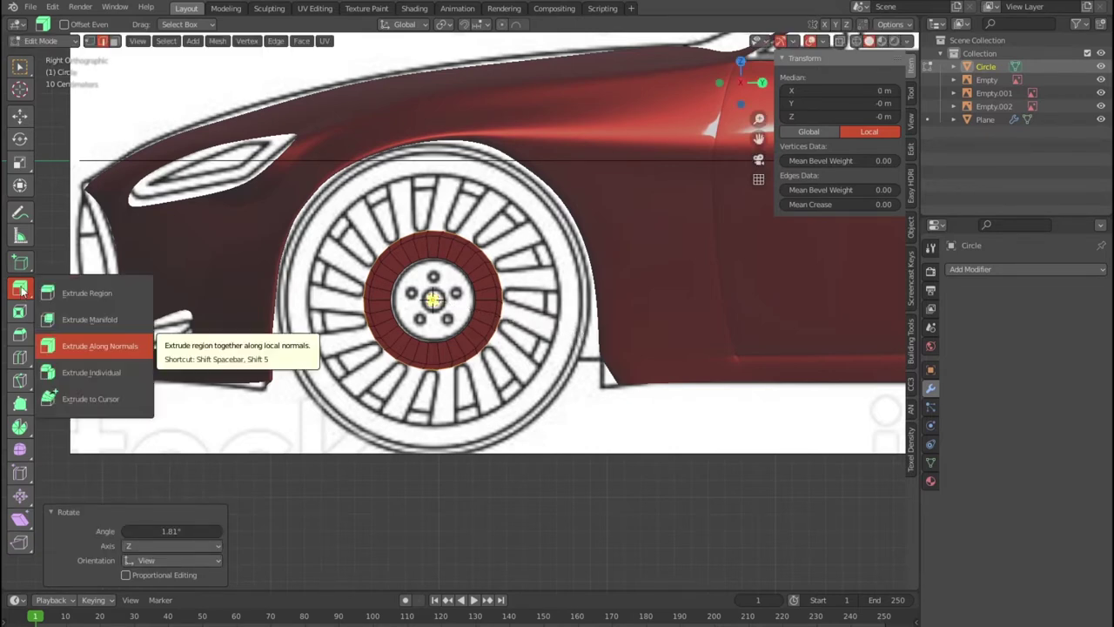
{"action": "left_click", "coordinate": [84, 373]}
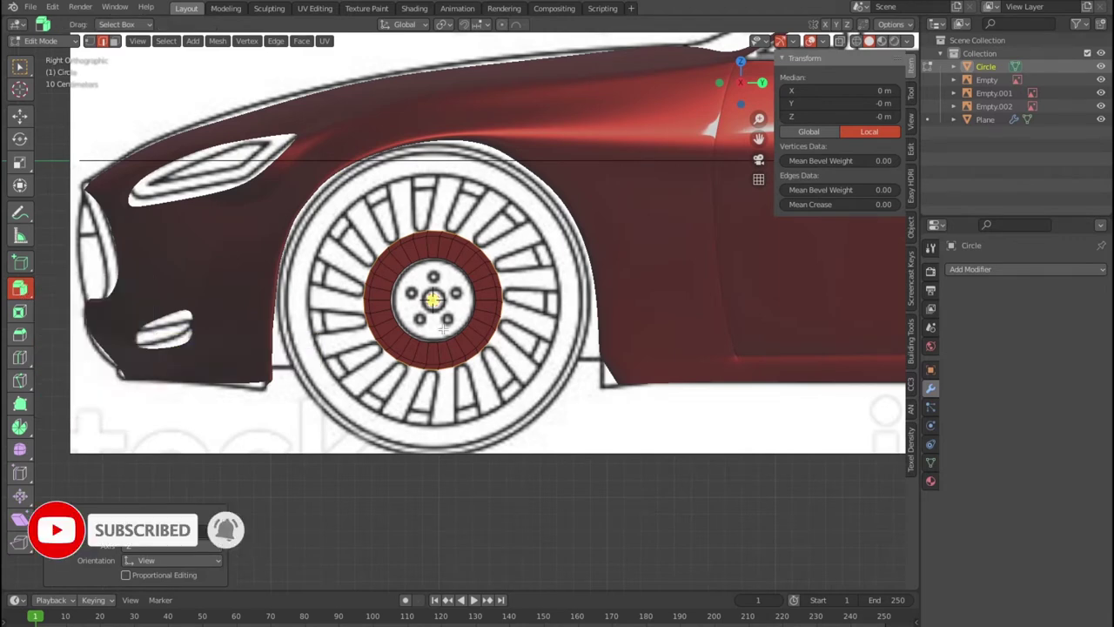
{"action": "mouse_move", "coordinate": [433, 302]}
{"action": "left_mouse_down"}
{"action": "mouse_move", "coordinate": [480, 346]}
{"action": "mouse_move", "coordinate": [564, 137]}
{"action": "left_mouse_up"}
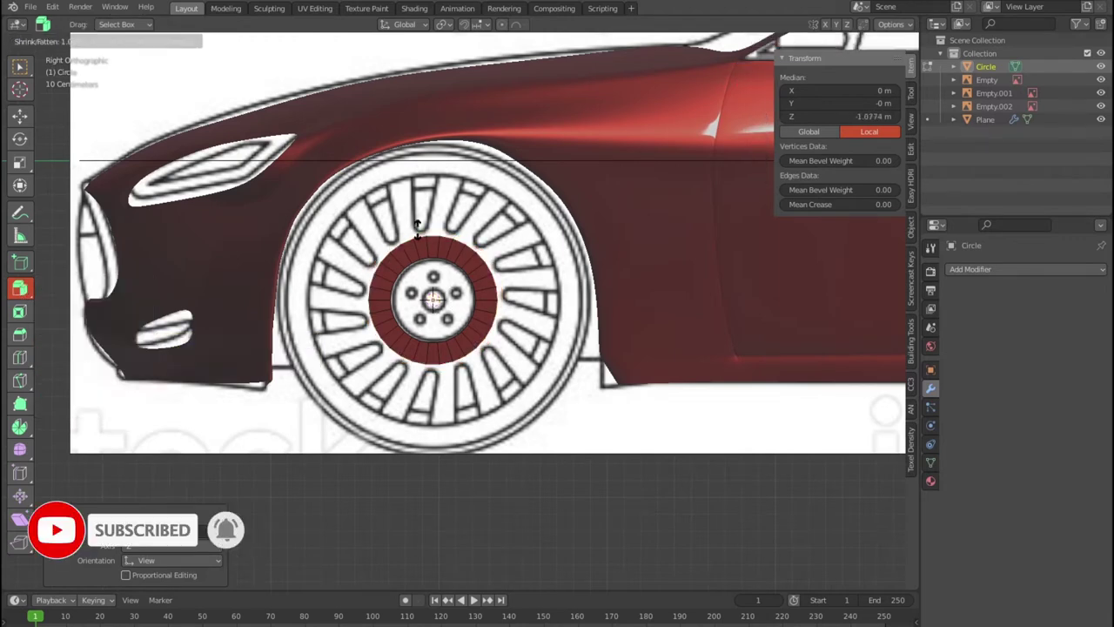
{"action": "mouse_move", "coordinate": [564, 136]}
{"action": "left_mouse_down"}
{"action": "mouse_move", "coordinate": [568, 112]}
{"action": "mouse_move", "coordinate": [566, 365]}
{"action": "mouse_move", "coordinate": [530, 187]}
{"action": "mouse_move", "coordinate": [501, 484]}
{"action": "left_mouse_up"}
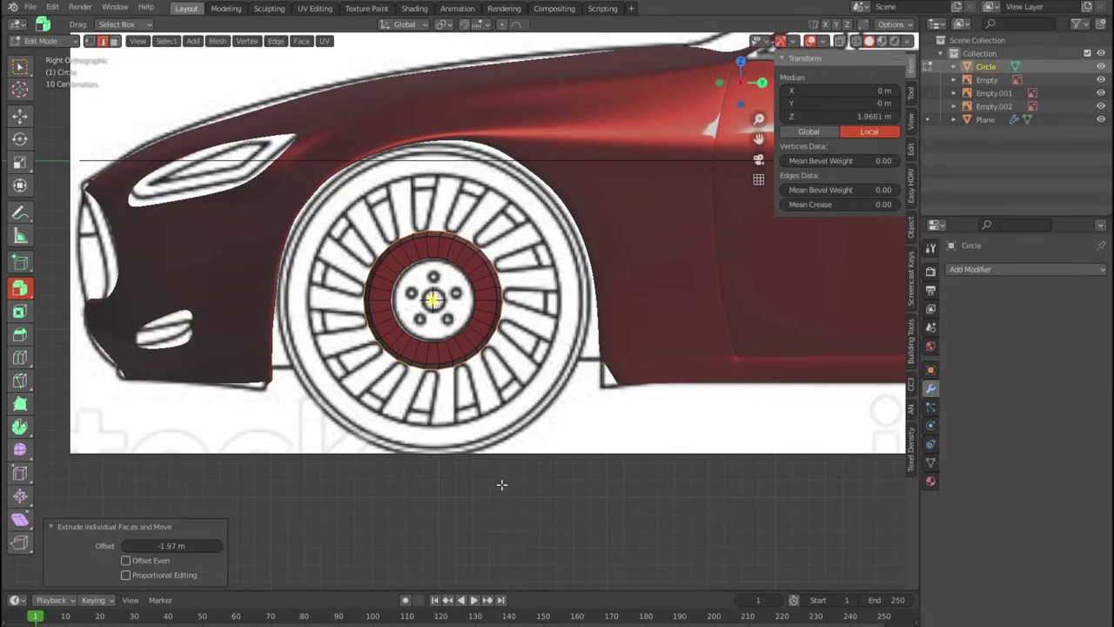
{"action": "mouse_move", "coordinate": [493, 438]}
{"action": "middle_mouse_down"}
{"action": "mouse_move", "coordinate": [503, 443]}
{"action": "mouse_move", "coordinate": [465, 455]}
{"action": "mouse_move", "coordinate": [489, 438]}
{"action": "middle_mouse_up"}
Undo the individual extrusion, set Normal orientation, and undo trial shrink/fatten and extrude attempts
{"action": "key", "text": "ctrl+z"}
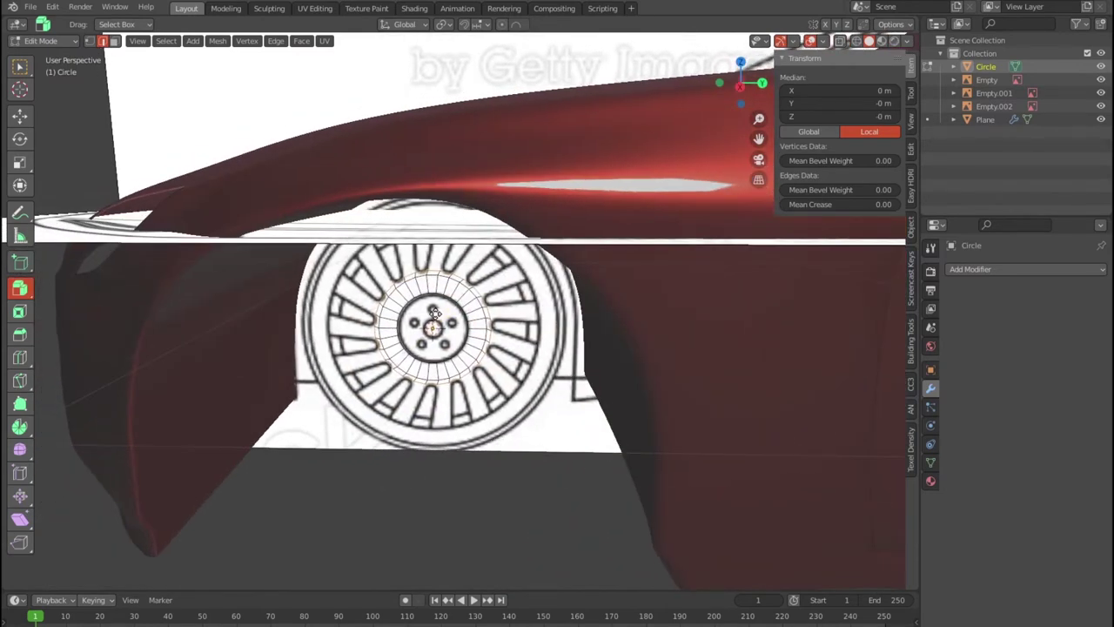
{"action": "key", "text": "alt+s"}
{"action": "left_click", "coordinate": [448, 420]}
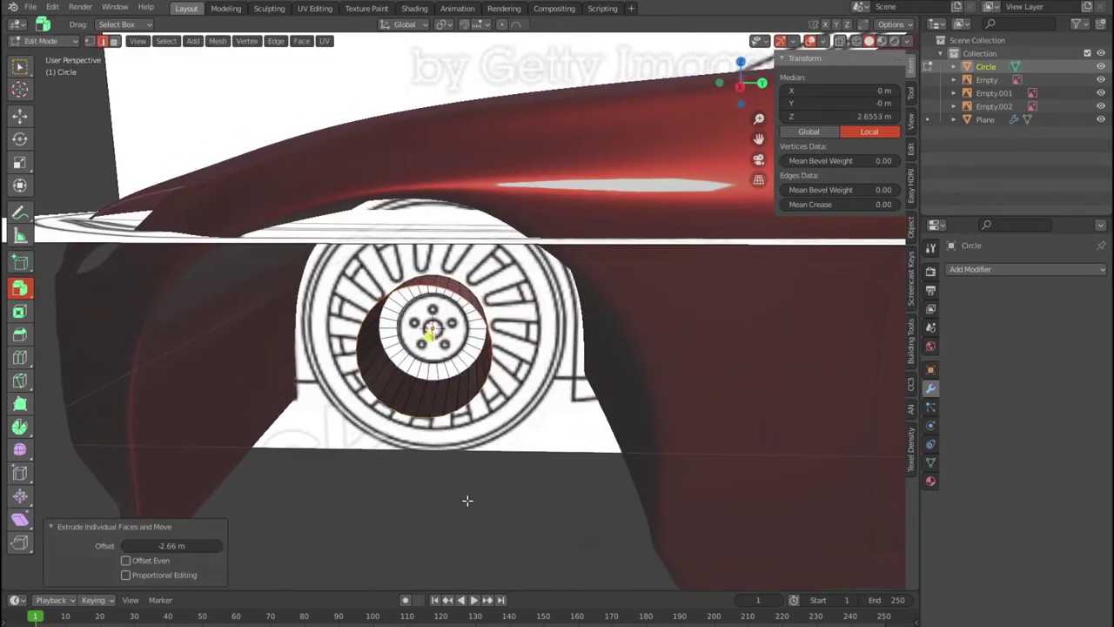
{"action": "key", "text": "ctrl+z"}
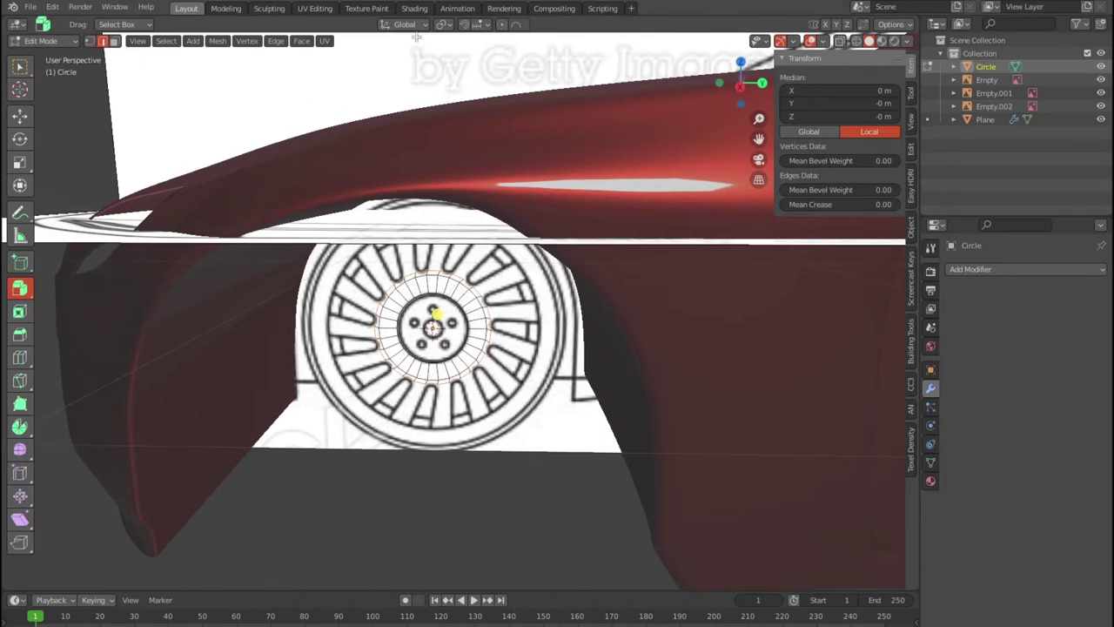
{"action": "left_click", "coordinate": [405, 23]}
{"action": "left_click", "coordinate": [387, 91]}
{"action": "key", "text": "alt+s"}
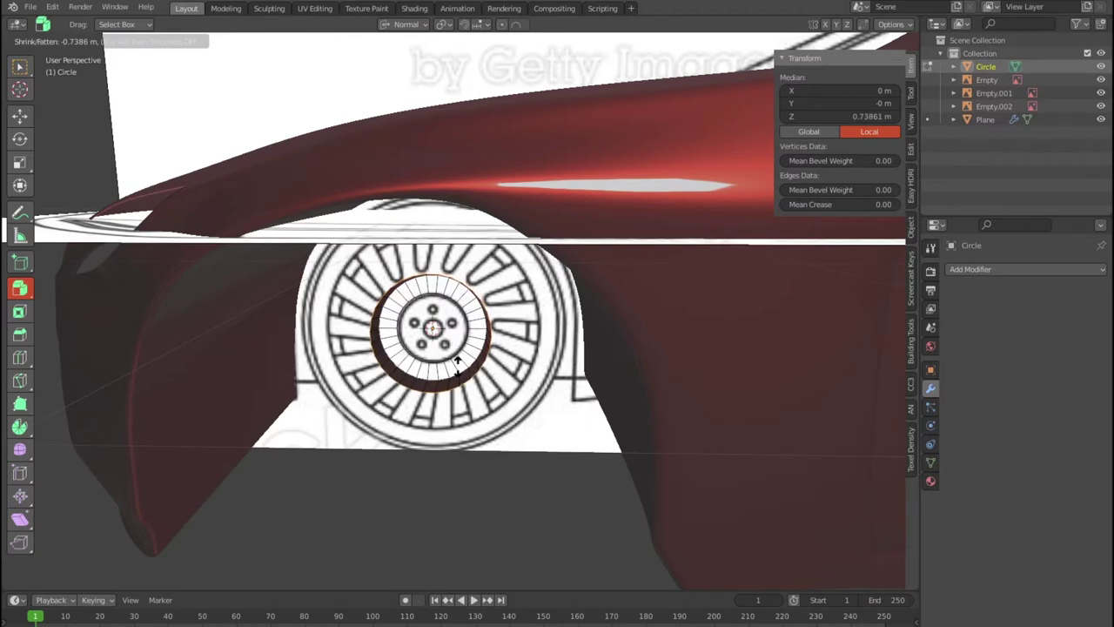
{"action": "left_click", "coordinate": [457, 366]}
{"action": "key", "text": "ctrl+z"}
{"action": "left_click", "coordinate": [15, 296]}
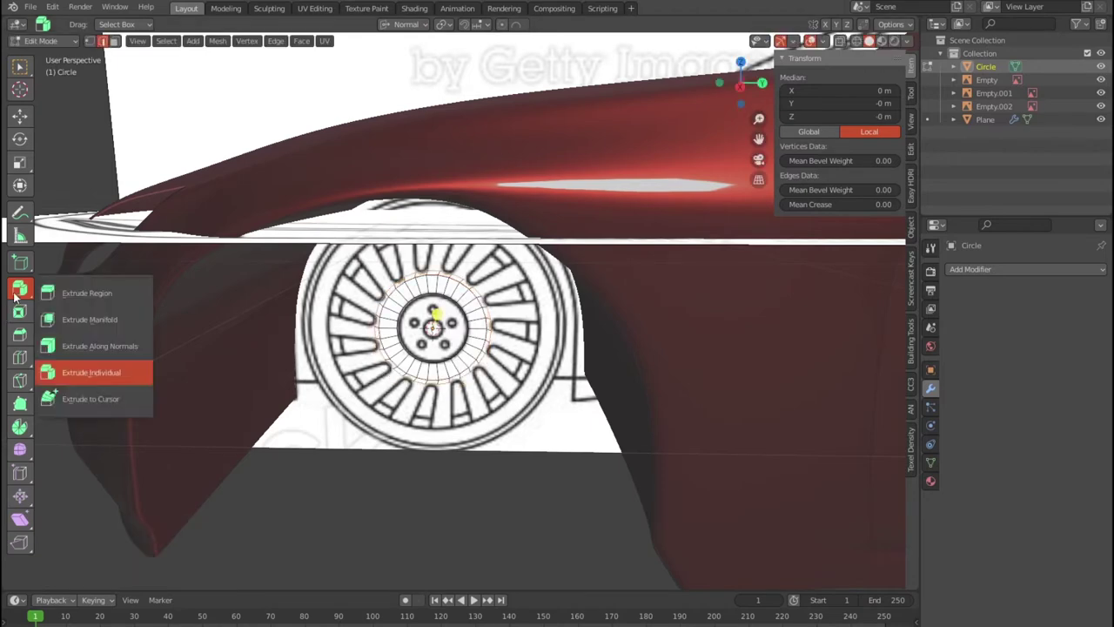
{"action": "left_click", "coordinate": [87, 320]}
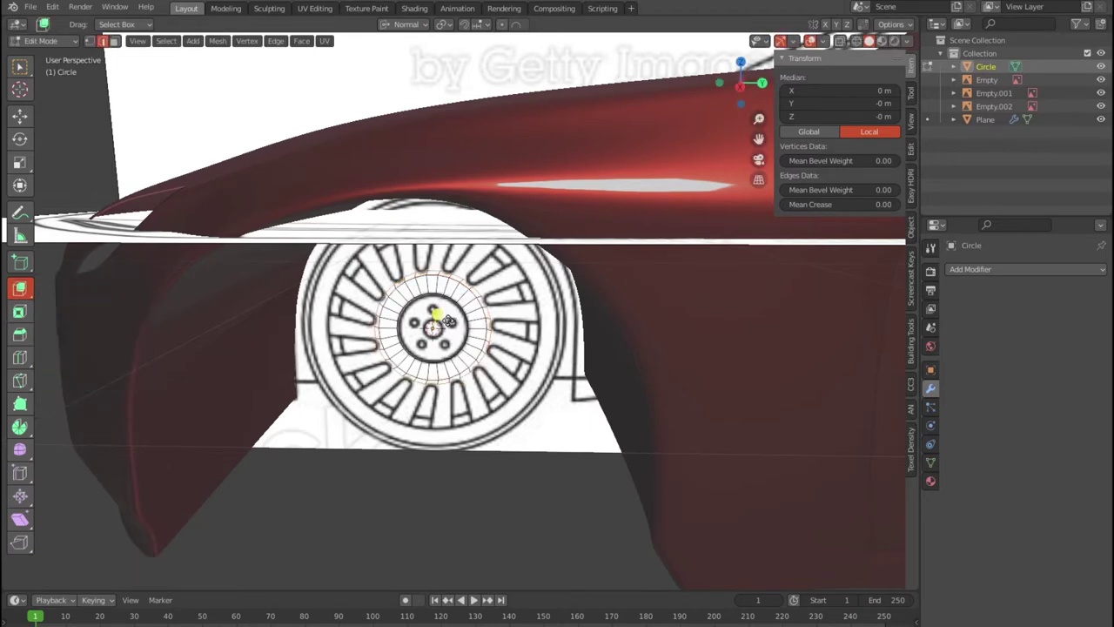
{"action": "left_click_drag", "start_coordinate": [439, 311], "coordinate": [449, 296]}
{"action": "key", "text": "ctrl+z"}
Extrude the hub ring along normals by 1.3 m into a disc reaching the rim
{"action": "left_click", "coordinate": [18, 298]}
{"action": "left_click", "coordinate": [137, 345]}
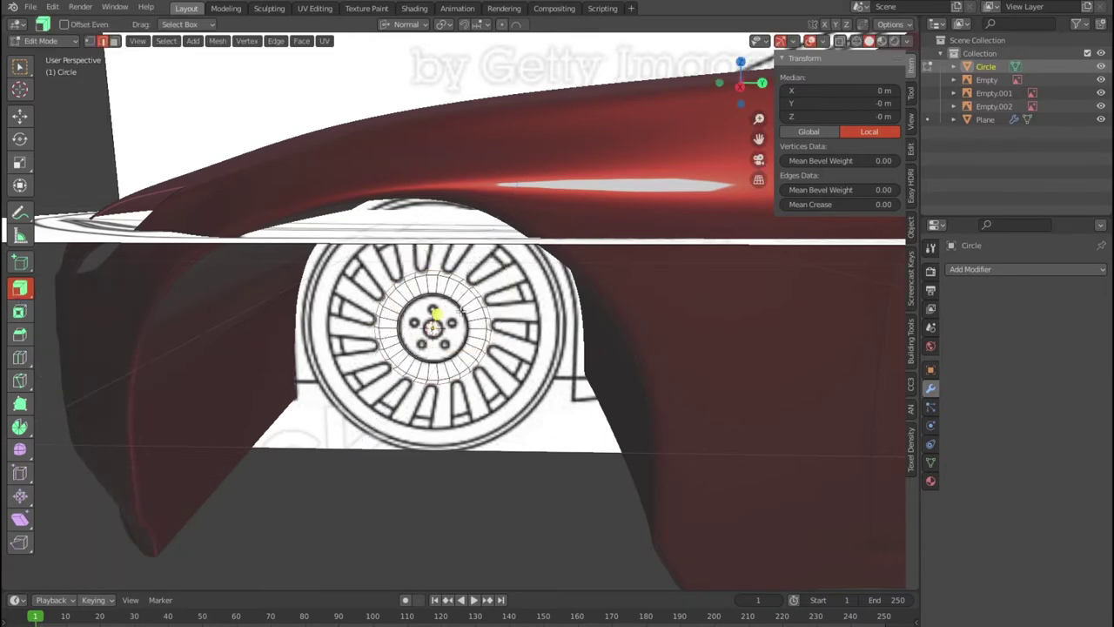
{"action": "left_click_drag", "start_coordinate": [437, 313], "coordinate": [476, 228]}
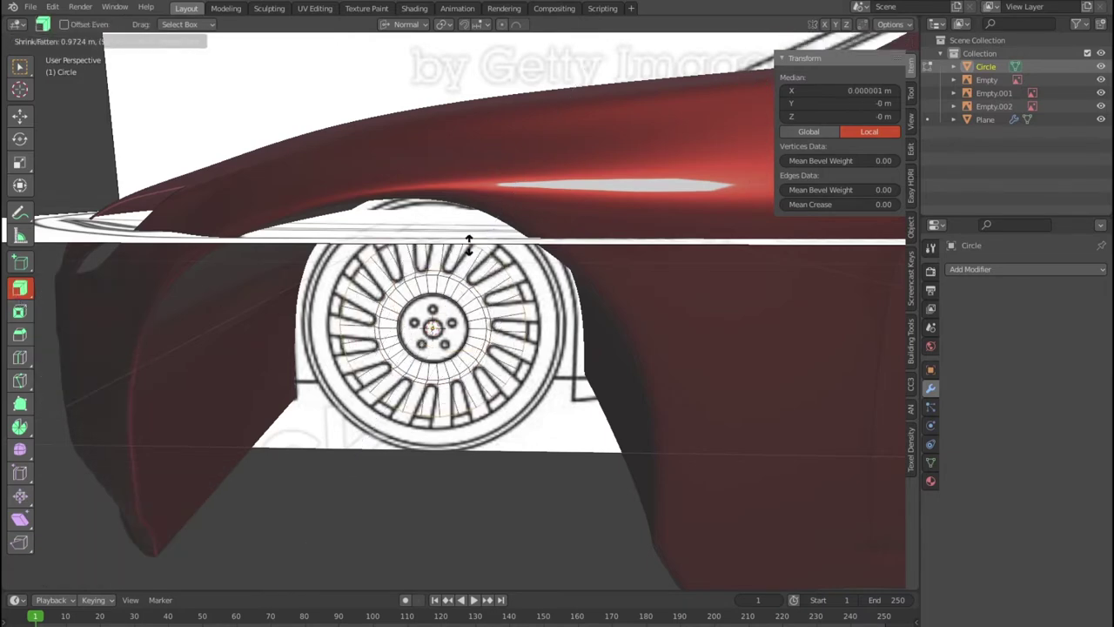
{"action": "left_click_drag", "start_coordinate": [476, 228], "coordinate": [497, 242]}
{"action": "right_click", "coordinate": [497, 241]}
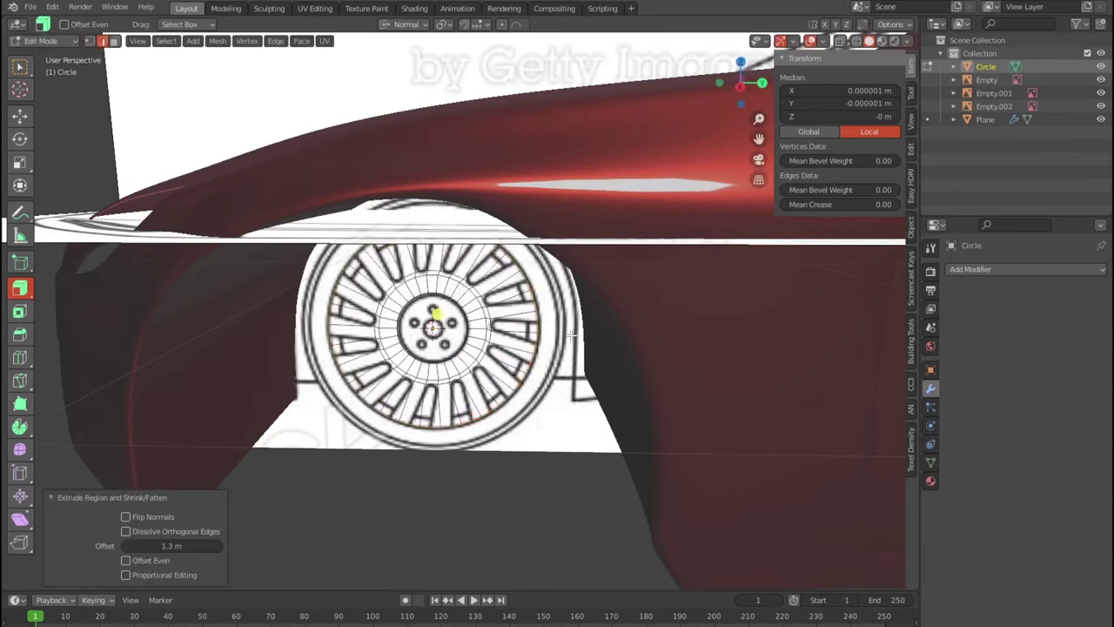
{"action": "key", "text": "KP_3"}
{"action": "key", "text": "r"}
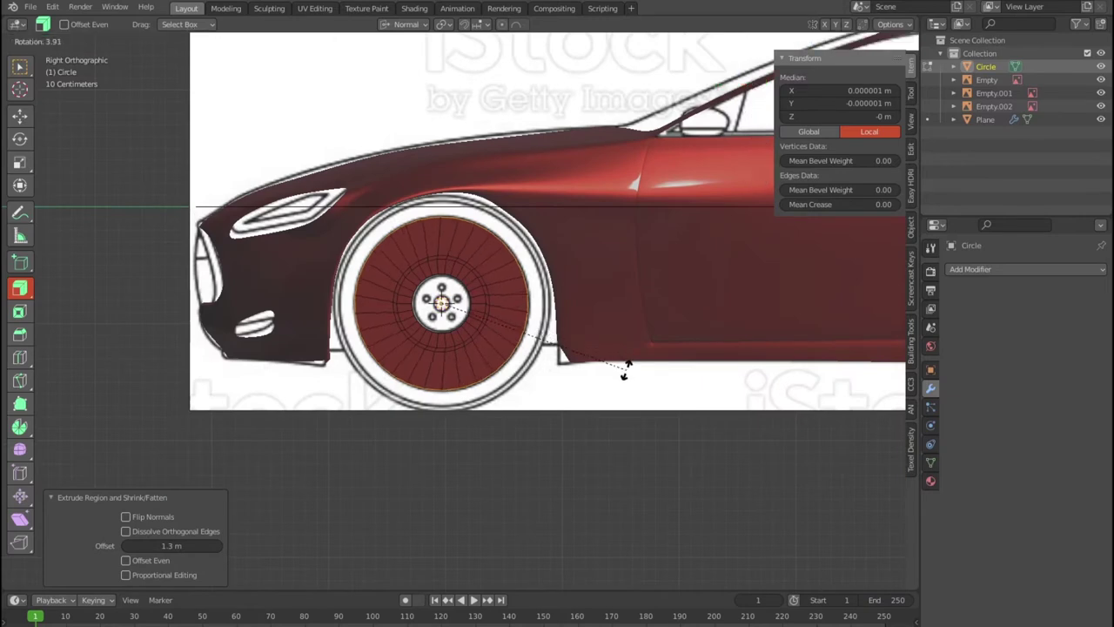
Confirm the 3.91° rotation of the wheel disc and return to the right side view
{"action": "left_click", "coordinate": [625, 369]}
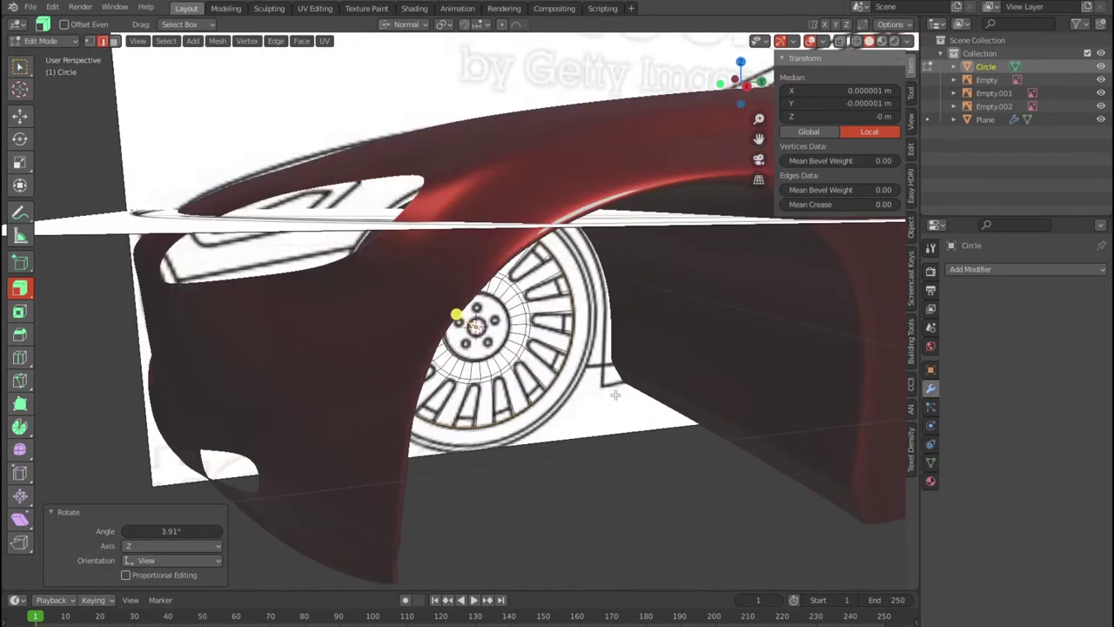
{"action": "mouse_move", "coordinate": [577, 370]}
{"action": "middle_mouse_down"}
{"action": "mouse_move", "coordinate": [617, 394]}
{"action": "mouse_move", "coordinate": [845, 398]}
{"action": "mouse_move", "coordinate": [592, 381]}
{"action": "mouse_move", "coordinate": [560, 352]}
{"action": "middle_mouse_up"}
{"action": "key", "text": "KP_3"}
{"action": "scroll", "coordinate": [588, 382], "scroll_direction": "up", "scroll_amount": 4}
Select the whole disc, extrude it 0.0973 m along its normal, and exit to Object Mode
{"action": "key", "text": "a"}
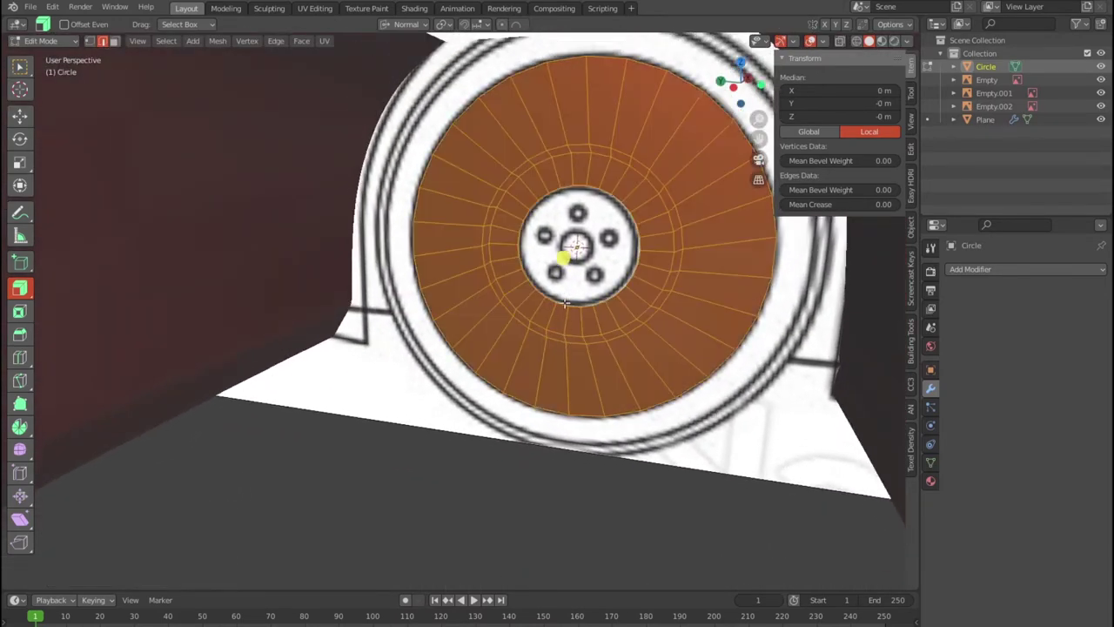
{"action": "left_click", "coordinate": [24, 289]}
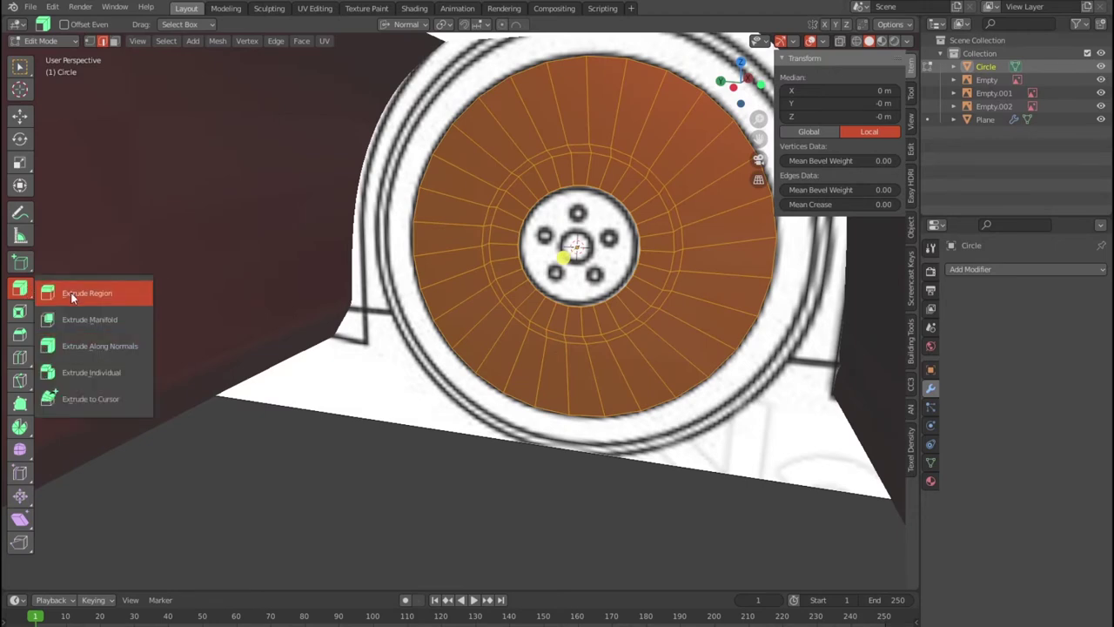
{"action": "left_click", "coordinate": [98, 305]}
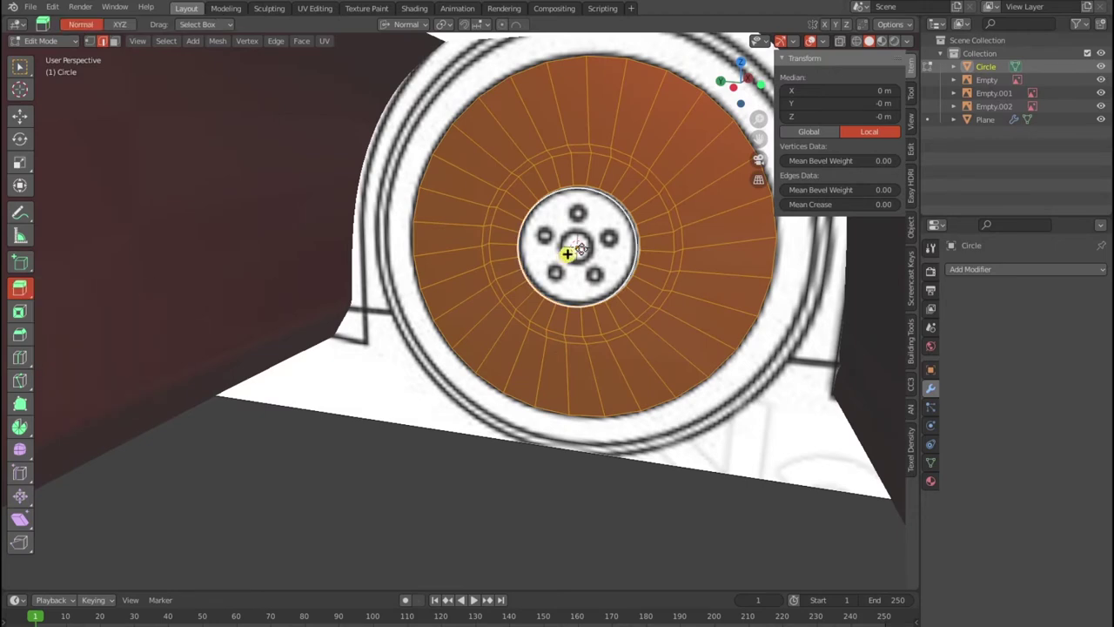
{"action": "mouse_move", "coordinate": [564, 255]}
{"action": "left_mouse_down"}
{"action": "mouse_move", "coordinate": [553, 261]}
{"action": "mouse_move", "coordinate": [562, 258]}
{"action": "left_mouse_up"}
{"action": "mouse_move", "coordinate": [561, 257]}
{"action": "middle_mouse_down"}
{"action": "mouse_move", "coordinate": [530, 278]}
{"action": "mouse_move", "coordinate": [274, 271]}
{"action": "mouse_move", "coordinate": [385, 309]}
{"action": "mouse_move", "coordinate": [445, 298]}
{"action": "middle_mouse_up"}
{"action": "scroll", "coordinate": [446, 298], "scroll_direction": "up", "scroll_amount": 3}
{"action": "scroll", "coordinate": [446, 299], "scroll_direction": "down", "scroll_amount": 2}
{"action": "key", "text": "Tab"}
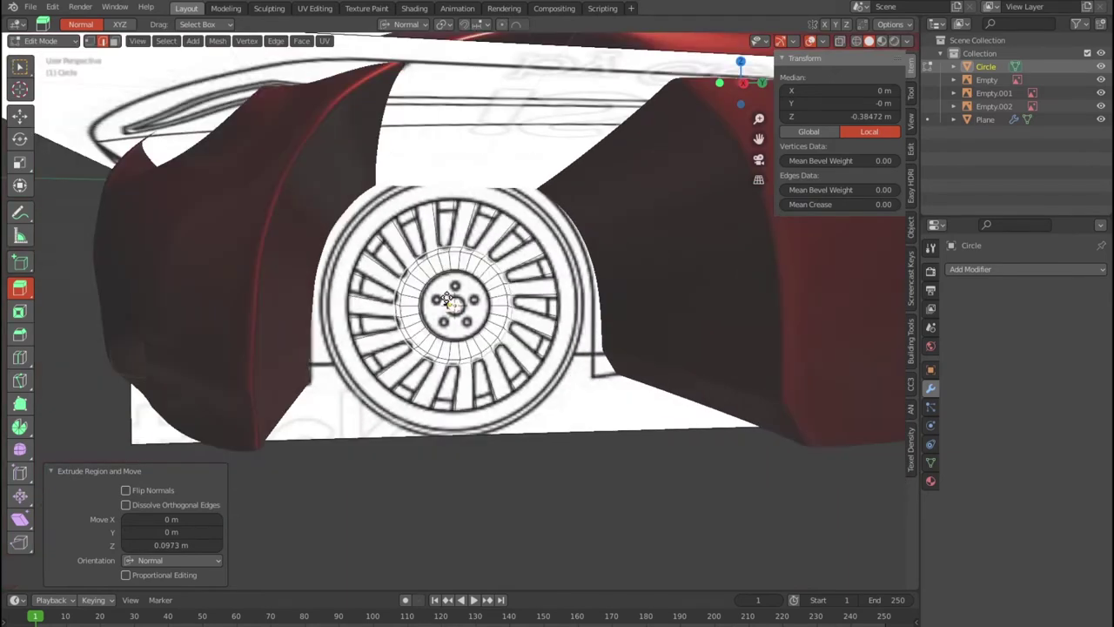
From top view, move the wheel circle along its local Z axis
{"action": "scroll", "coordinate": [445, 299], "scroll_direction": "down", "scroll_amount": 1}
{"action": "key", "text": "KP_7"}
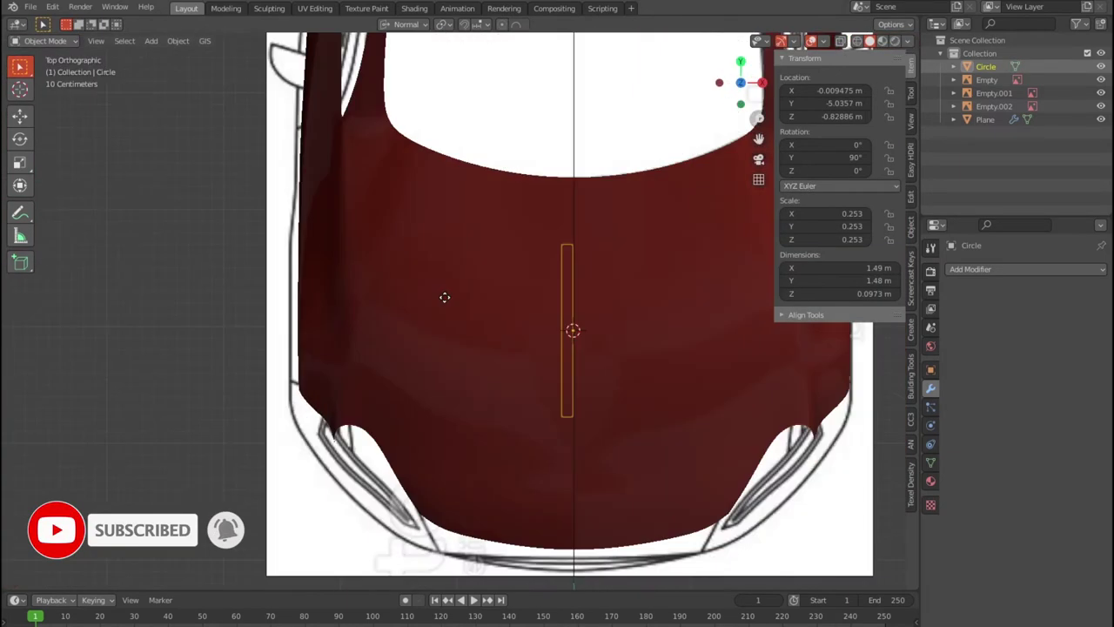
{"action": "scroll", "coordinate": [666, 398], "scroll_direction": "down", "scroll_amount": 2}
{"action": "scroll", "coordinate": [656, 398], "scroll_direction": "down", "scroll_amount": 2}
{"action": "key", "text": "g"}
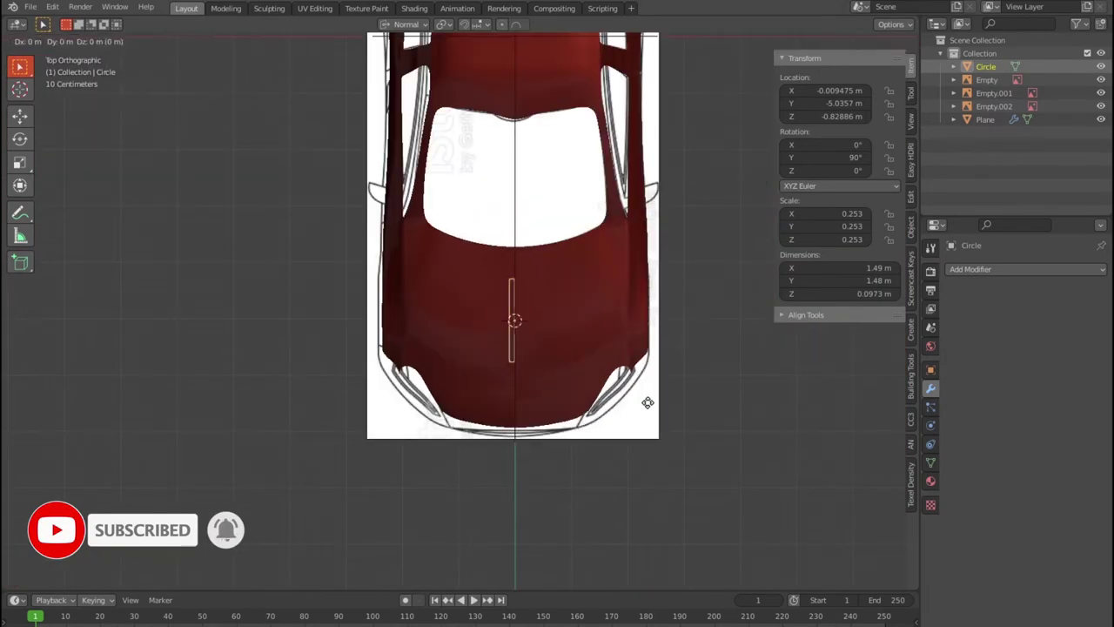
{"action": "key", "text": "z"}
{"action": "key", "text": "z"}
{"action": "left_click", "coordinate": [786, 398]}
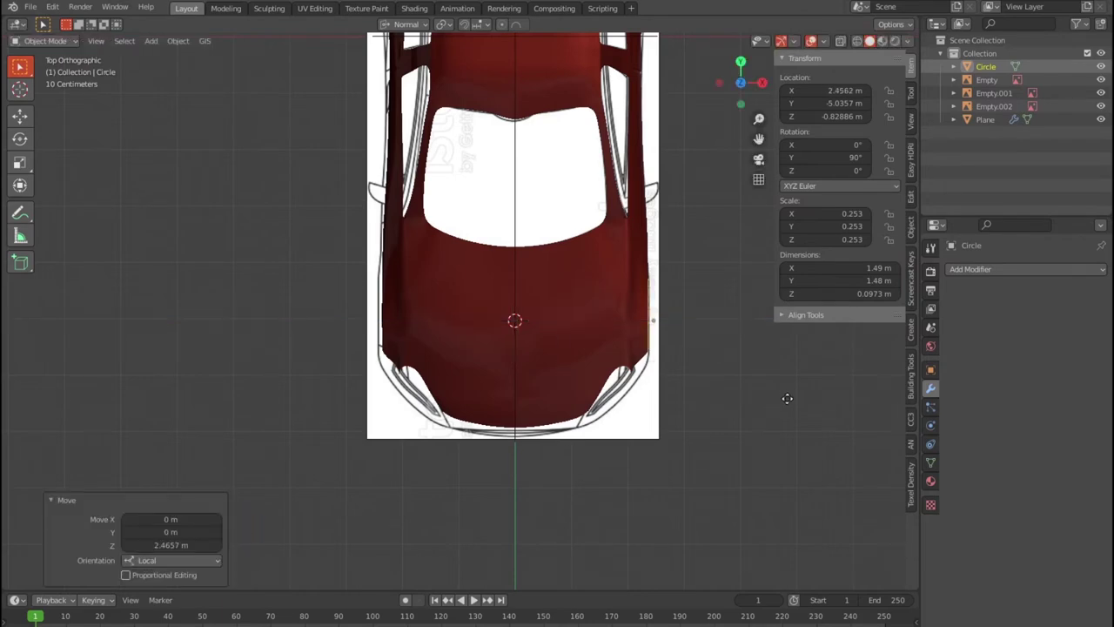
Undo the move and earlier extrusions, returning the circle to its original spot
{"action": "key", "text": "KP_3"}
{"action": "scroll", "coordinate": [580, 368], "scroll_direction": "up", "scroll_amount": 1}
{"action": "scroll", "coordinate": [539, 374], "scroll_direction": "up", "scroll_amount": 3}
{"action": "key", "text": "Tab"}
{"action": "scroll", "coordinate": [521, 379], "scroll_direction": "up", "scroll_amount": 1}
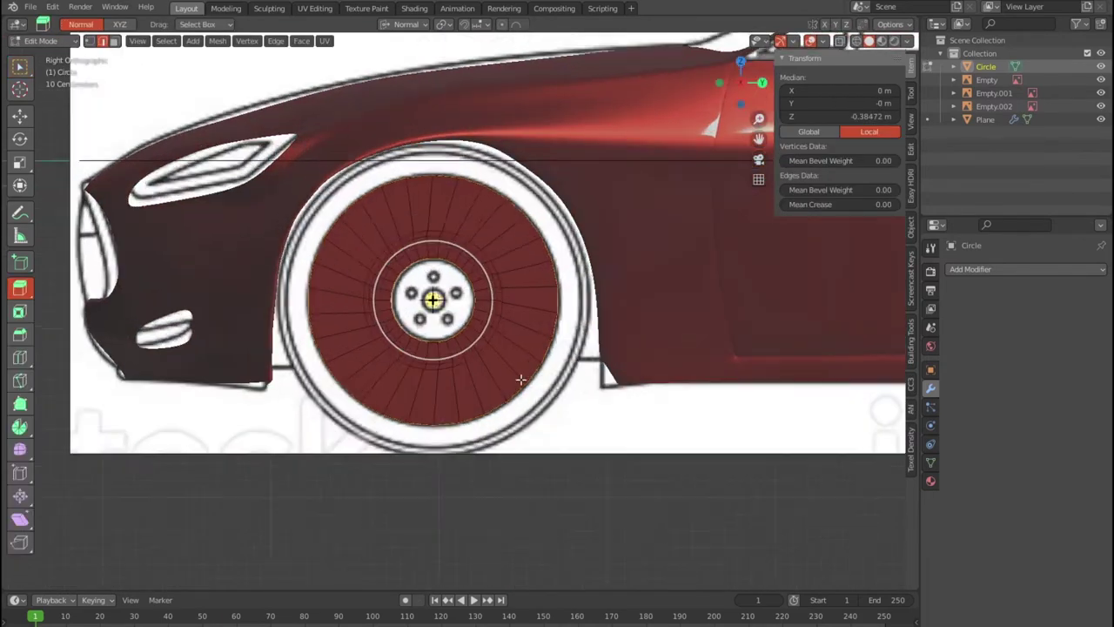
{"action": "scroll", "coordinate": [521, 379], "scroll_direction": "up", "scroll_amount": 1}
{"action": "scroll", "coordinate": [520, 380], "scroll_direction": "up", "scroll_amount": 1}
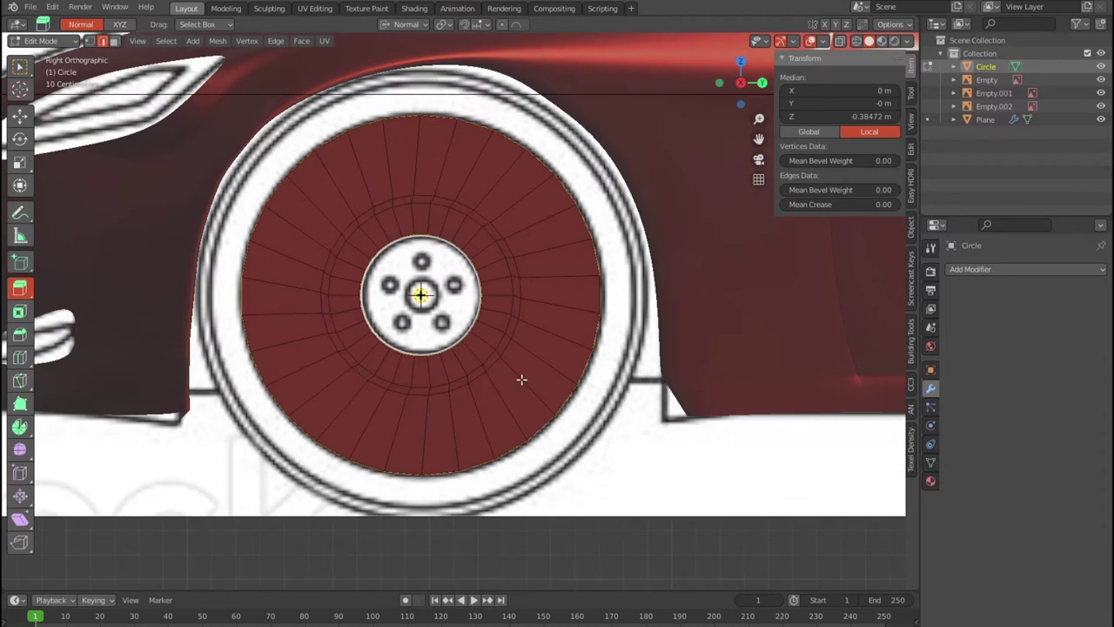
{"action": "key", "text": "ctrl+z"}
{"action": "key", "text": "ctrl+z"}
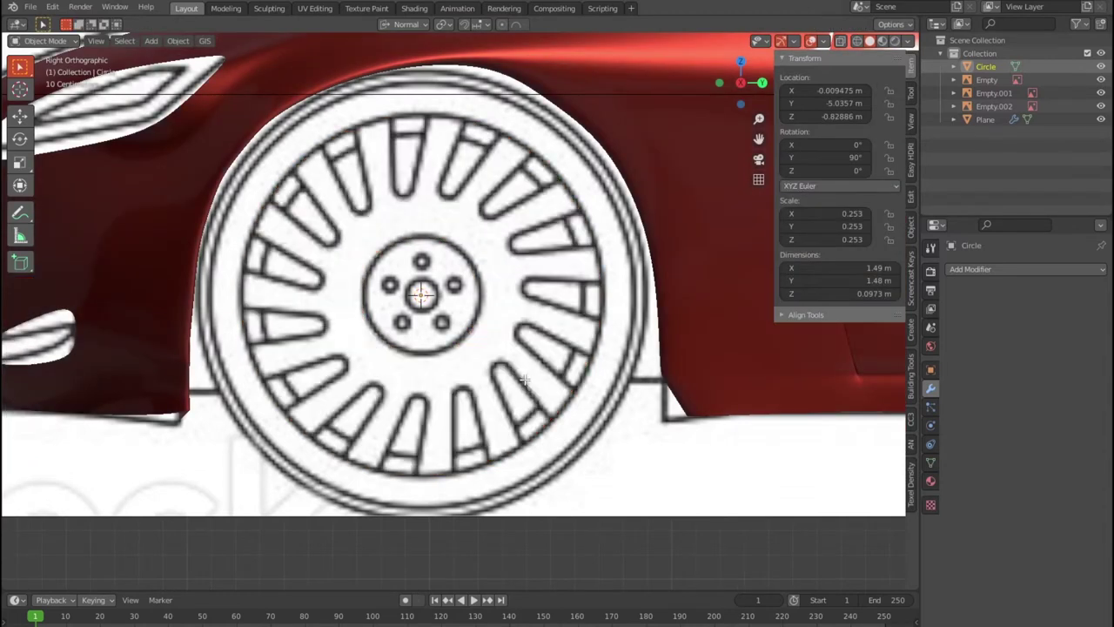
{"action": "key", "text": "ctrl+z"}
{"action": "key", "text": "ctrl+z"}
{"action": "key", "text": "ctrl+z"}
{"action": "key", "text": "ctrl+z"}
{"action": "key", "text": "ctrl+z"}
{"action": "key", "text": "KP_7"}
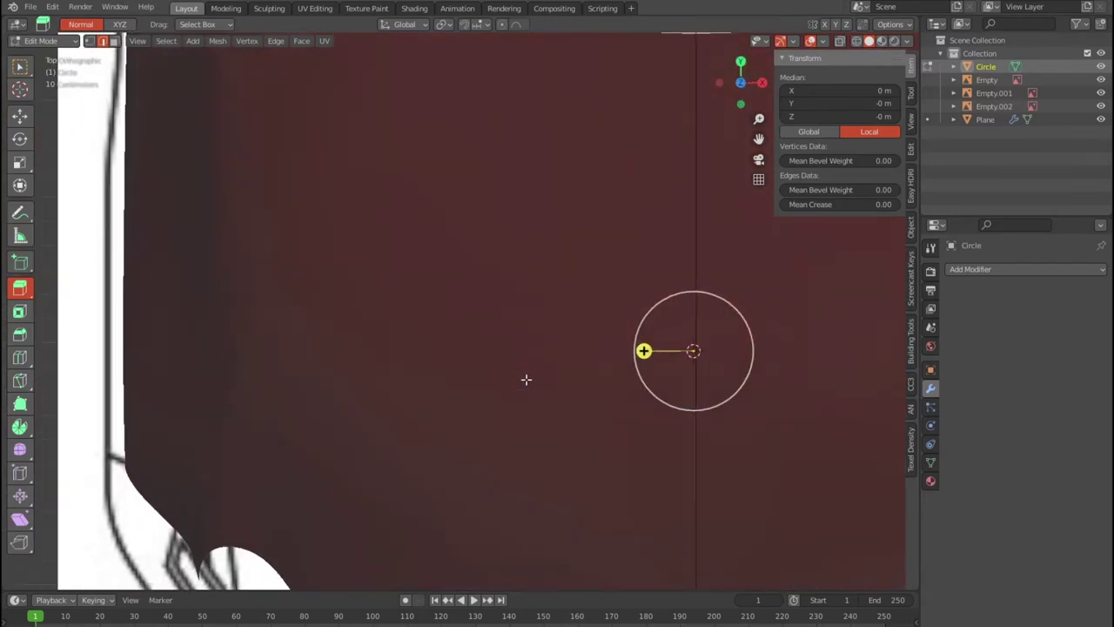
Return to Object Mode, abandon a trial X move, and show the car in wireframe
{"action": "key", "text": "Tab"}
{"action": "scroll", "coordinate": [526, 378], "scroll_direction": "down", "scroll_amount": 5}
{"action": "key", "text": "g"}
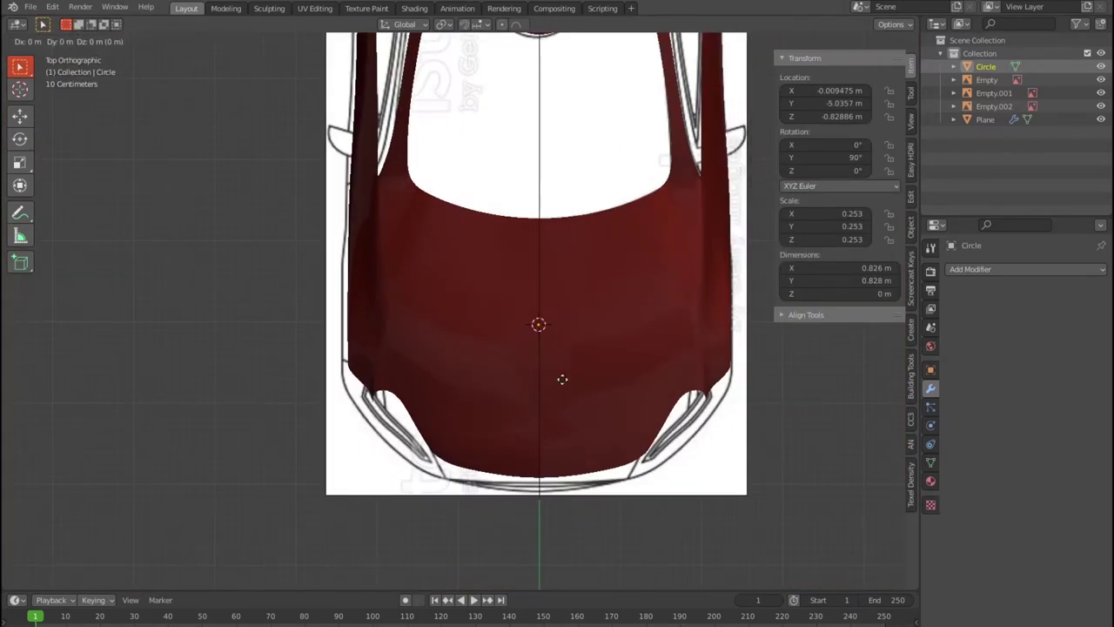
{"action": "key", "text": "x"}
{"action": "right_click", "coordinate": [762, 377]}
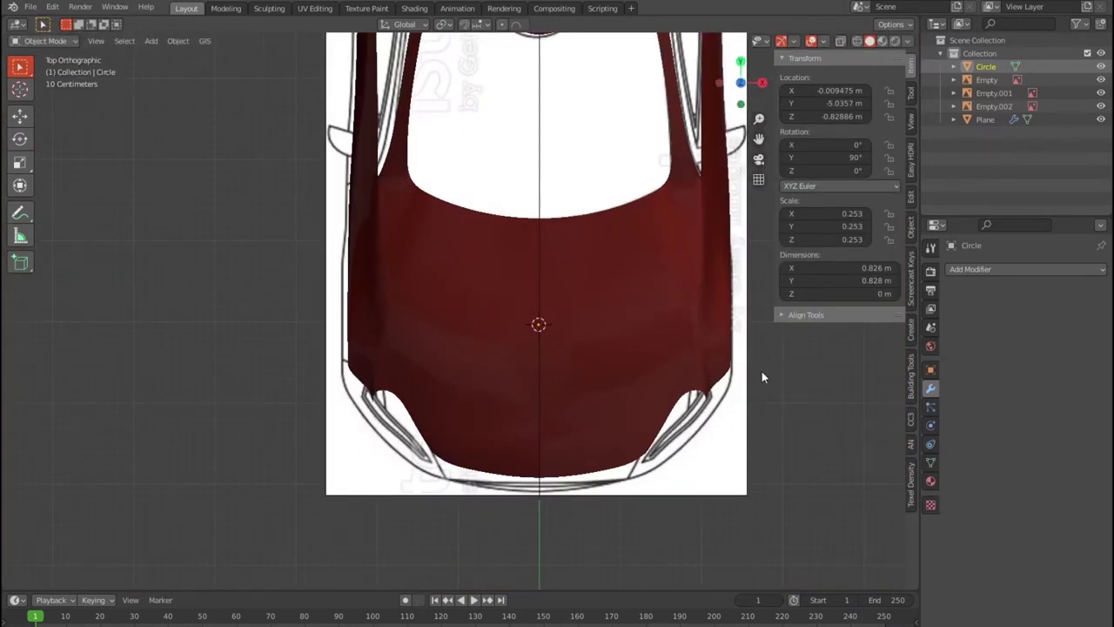
{"action": "key", "text": "shift+z"}
{"action": "scroll", "coordinate": [656, 393], "scroll_direction": "down", "scroll_amount": 4}
{"action": "scroll", "coordinate": [656, 392], "scroll_direction": "up", "scroll_amount": 3}
{"action": "scroll", "coordinate": [656, 393], "scroll_direction": "up", "scroll_amount": 1}
Move the wheel circle about 2.36 m along X onto the front wheel hub
{"action": "key", "text": "Tab"}
{"action": "key", "text": "Tab"}
{"action": "key", "text": "g"}
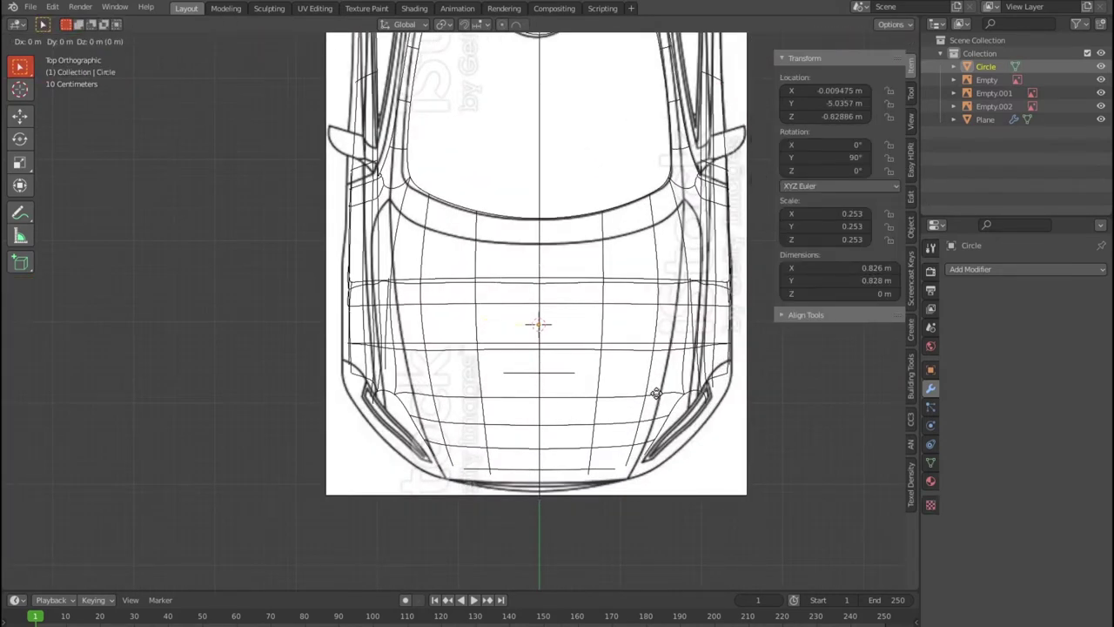
{"action": "key", "text": "y"}
{"action": "key", "text": "x"}
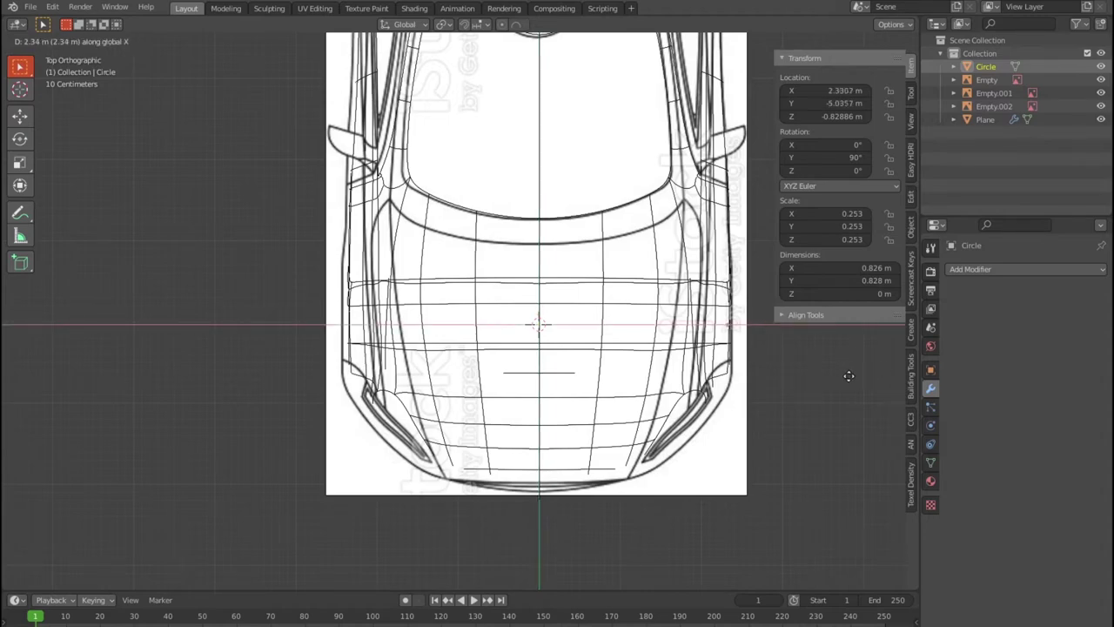
{"action": "left_click", "coordinate": [848, 376]}
{"action": "key", "text": "KP_3"}
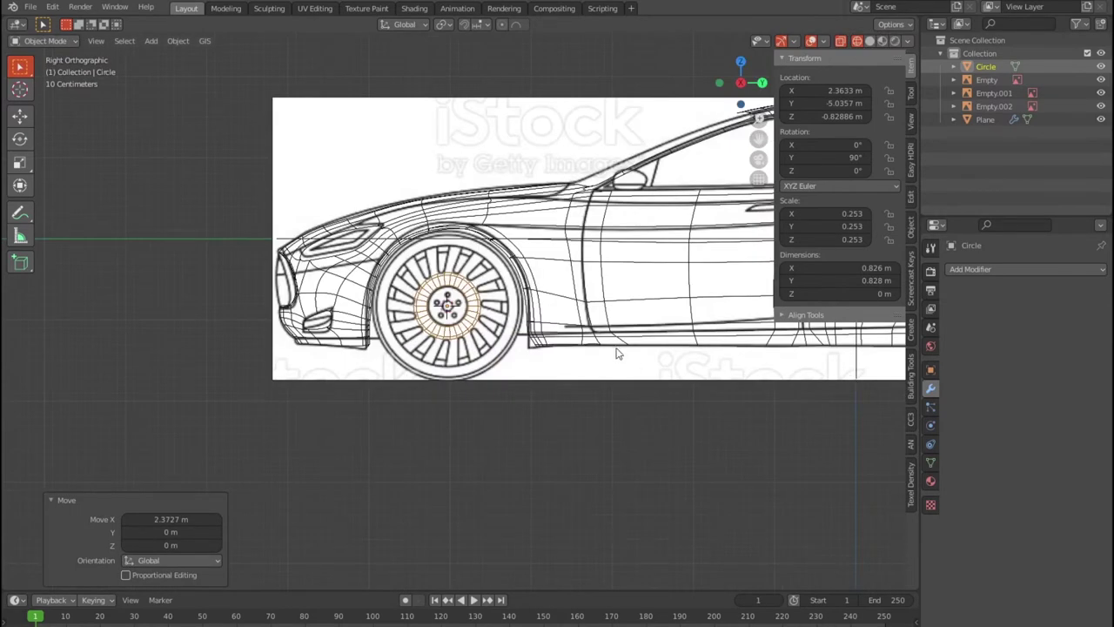
{"action": "key", "text": "KP_Decimal"}
{"action": "key", "text": "Tab"}
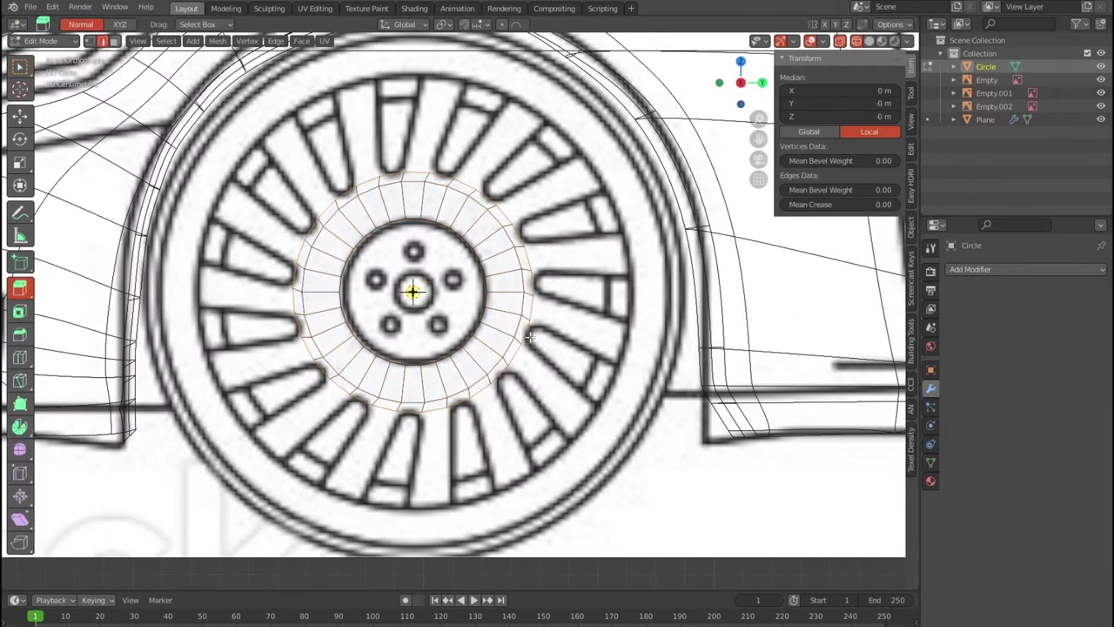
In top view, extrude the hub circle 0.188 m along its normal, then return to Object Mode
{"action": "middle_click_drag", "start_coordinate": [531, 337], "coordinate": [564, 359]}
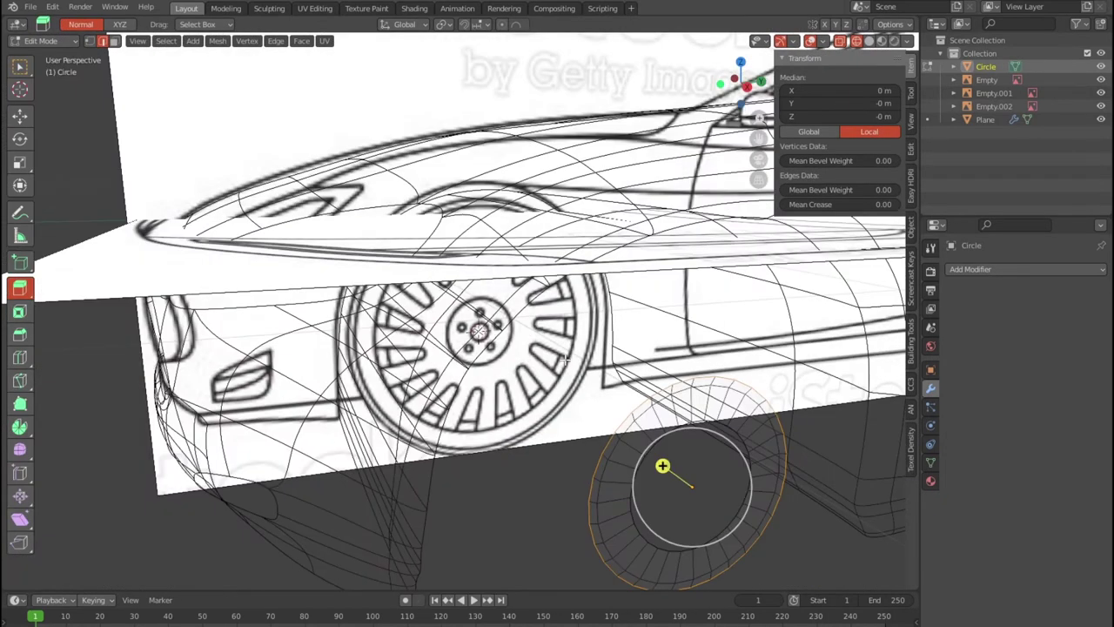
{"action": "key", "text": "KP_7"}
{"action": "scroll", "coordinate": [593, 365], "scroll_direction": "down", "scroll_amount": 4}
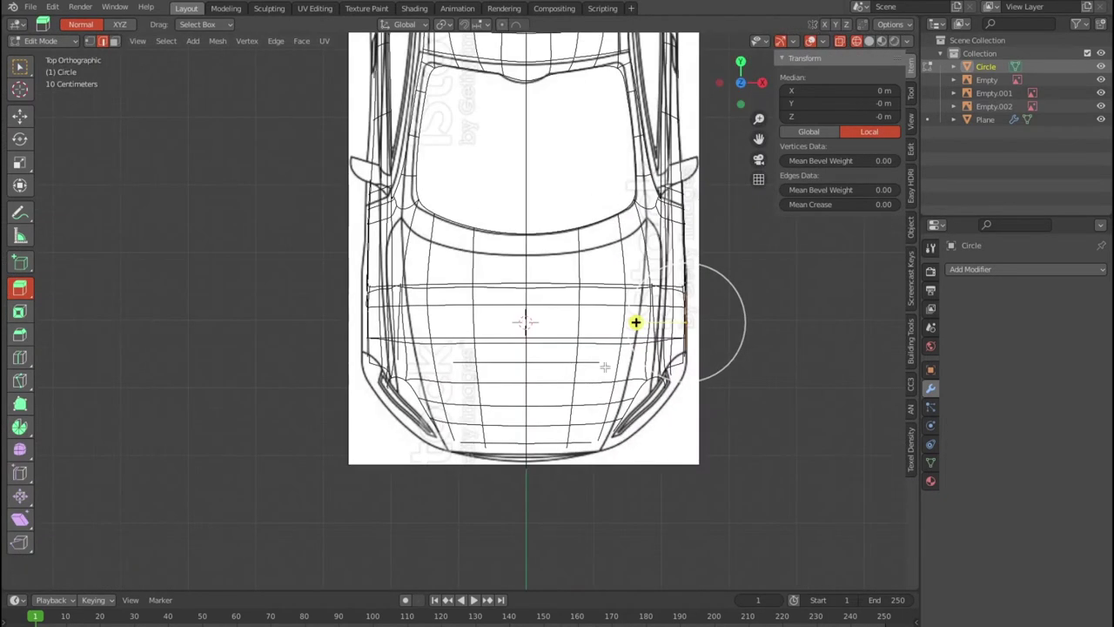
{"action": "scroll", "coordinate": [592, 365], "scroll_direction": "up", "scroll_amount": 5}
{"action": "scroll", "coordinate": [596, 346], "scroll_direction": "up", "scroll_amount": 2}
{"action": "scroll", "coordinate": [596, 346], "scroll_direction": "up", "scroll_amount": 1}
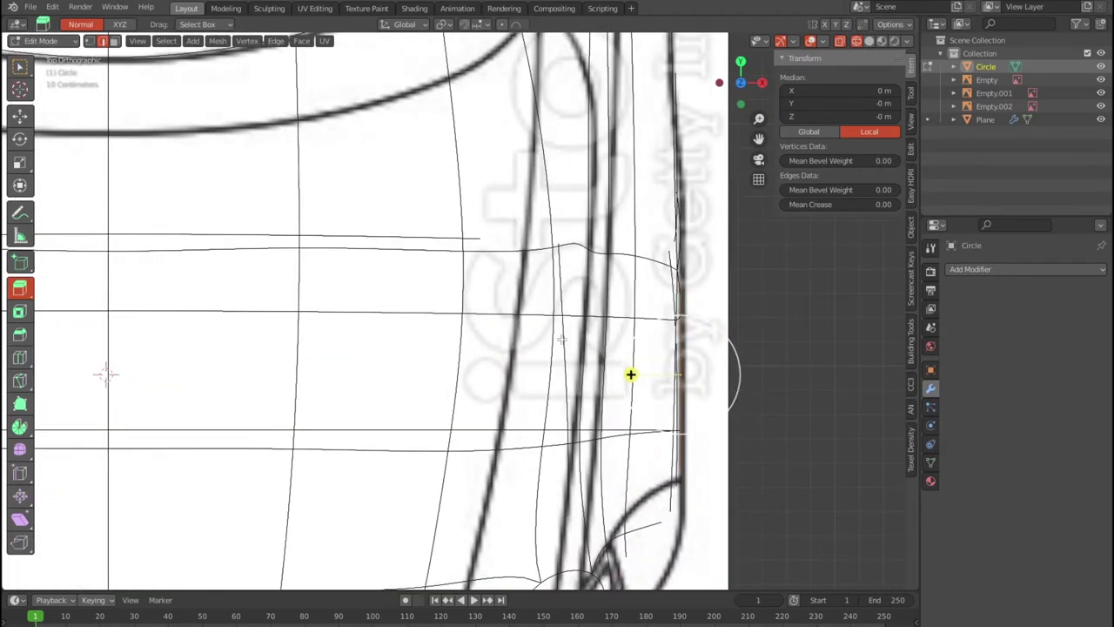
{"action": "left_click", "coordinate": [19, 299]}
{"action": "left_click_drag", "start_coordinate": [627, 375], "coordinate": [589, 376]}
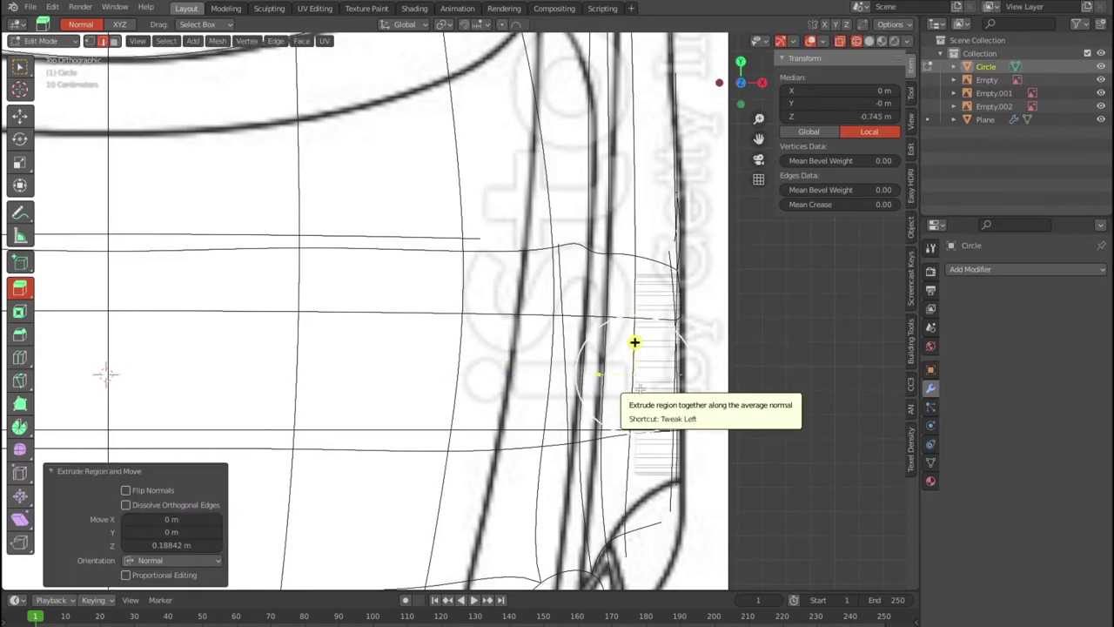
{"action": "key", "text": "KP_Decimal"}
{"action": "key", "text": "Tab"}
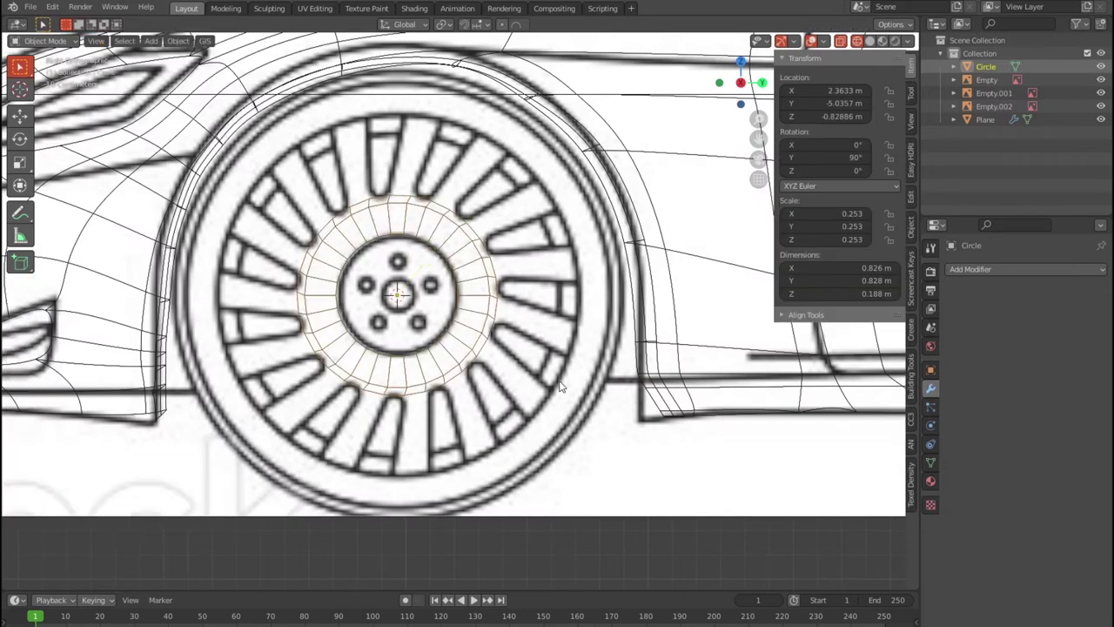
{"action": "scroll", "coordinate": [561, 386], "scroll_direction": "up", "scroll_amount": 3}
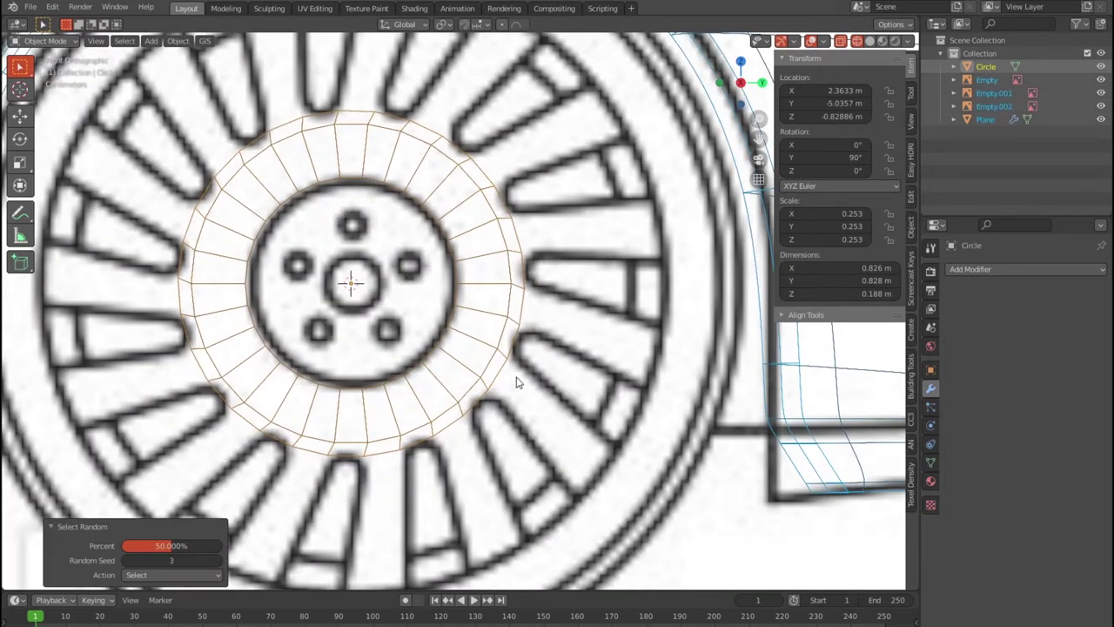
Deselect the hub ring and enter Edit Mode on its mesh
{"action": "left_click", "coordinate": [558, 416]}
{"action": "key", "text": "shift+r"}
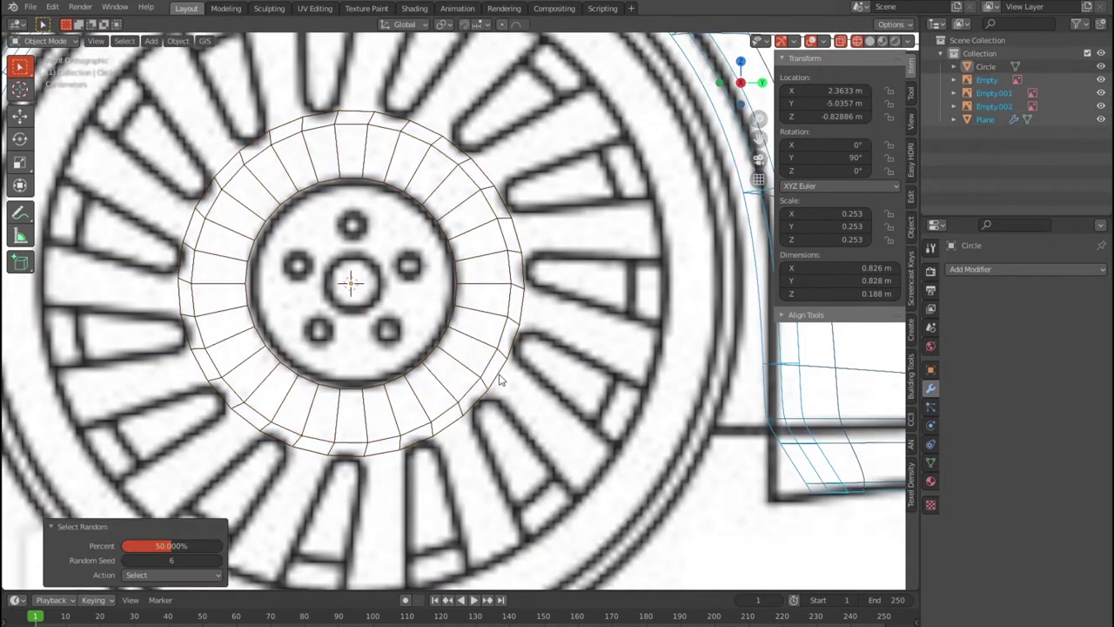
{"action": "key", "text": "Tab"}
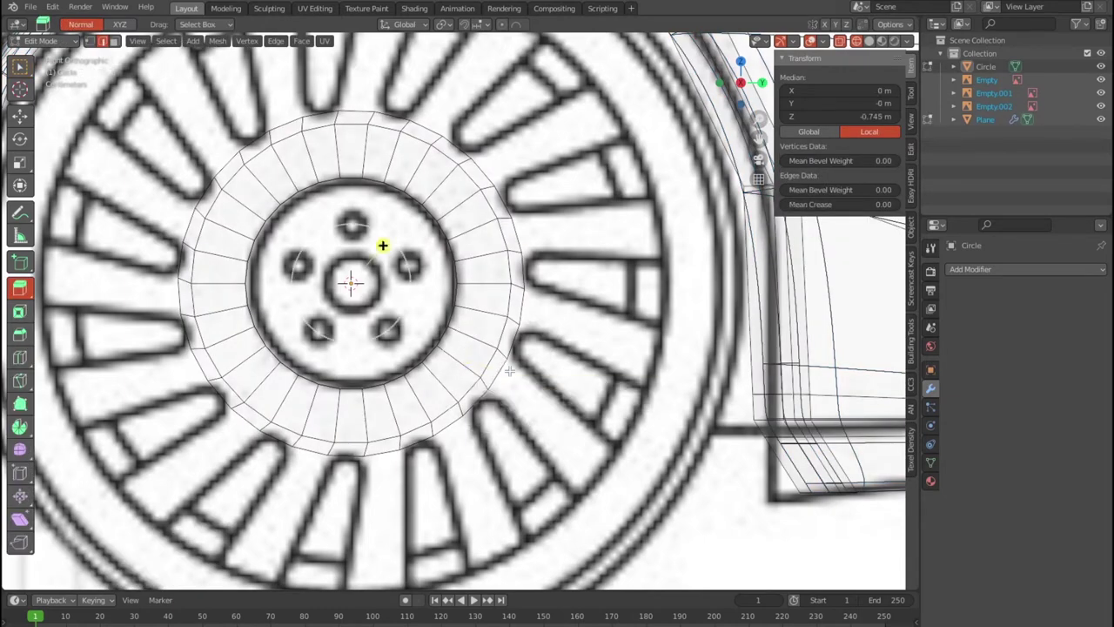
{"action": "scroll", "coordinate": [507, 306], "scroll_direction": "down", "scroll_amount": 5}
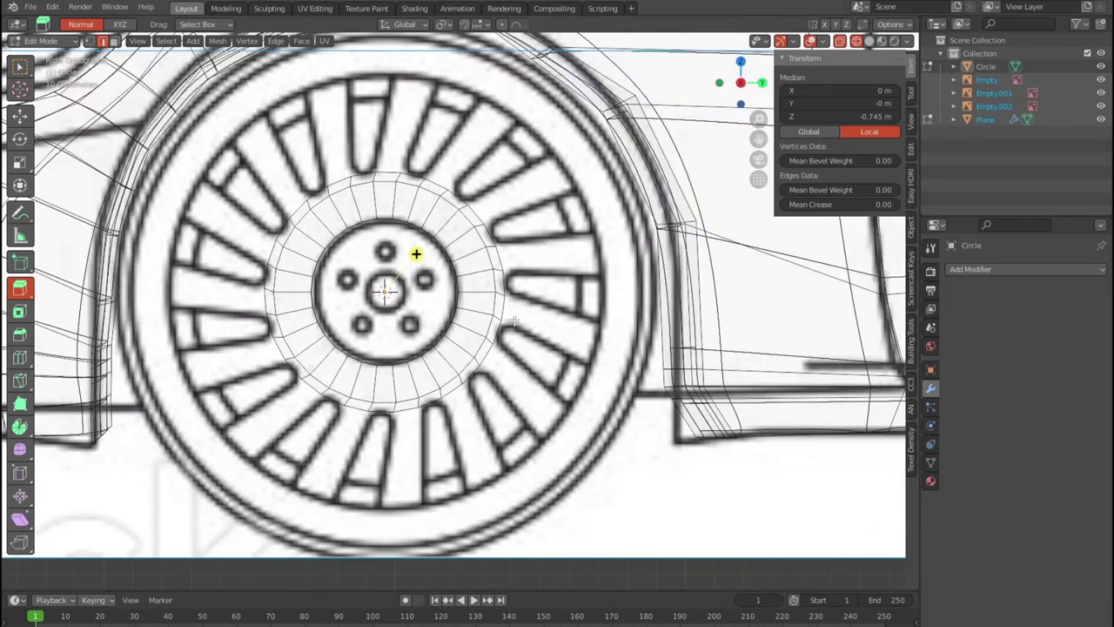
{"action": "middle_click_drag", "start_coordinate": [507, 306], "coordinate": [544, 350]}
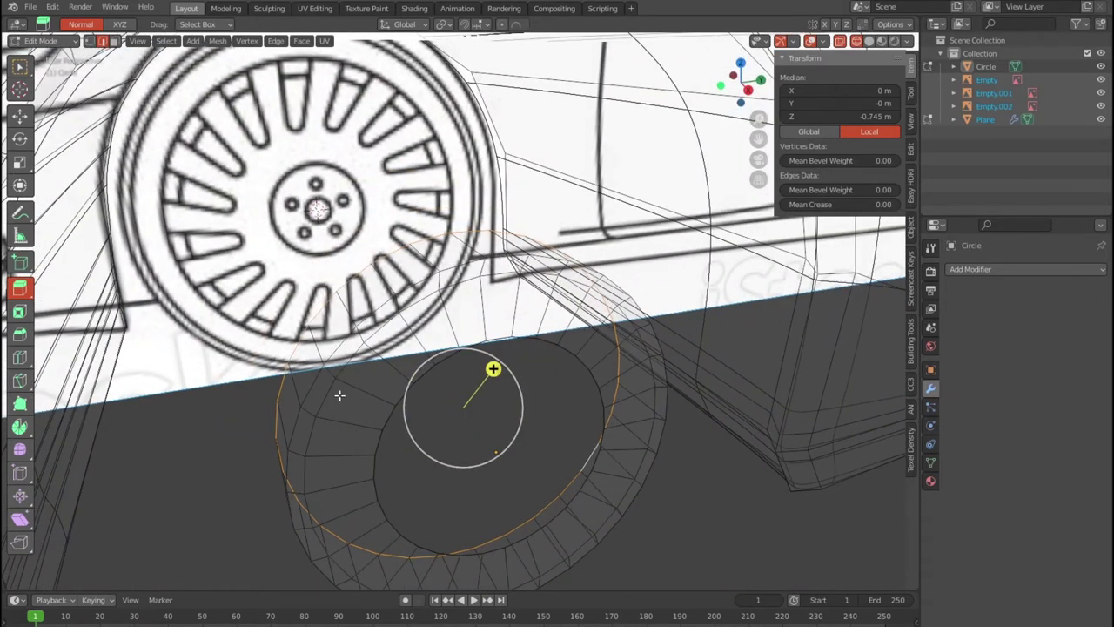
Select a strip of faces along the ring's outer band
{"action": "left_click", "coordinate": [315, 381]}
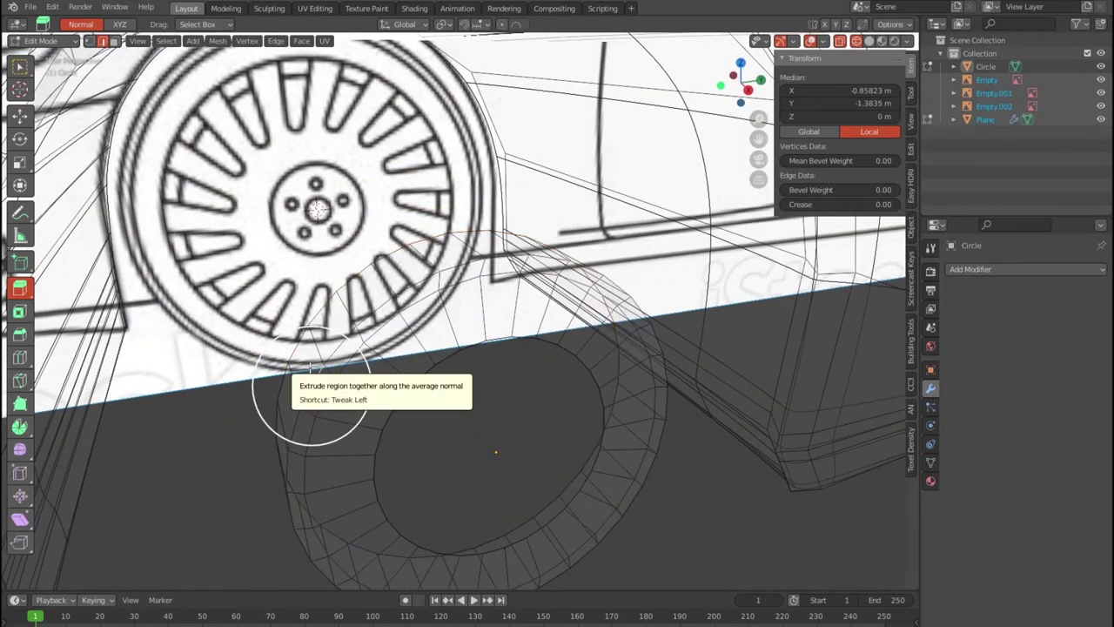
{"action": "left_click", "coordinate": [300, 383]}
{"action": "left_click", "coordinate": [332, 335]}
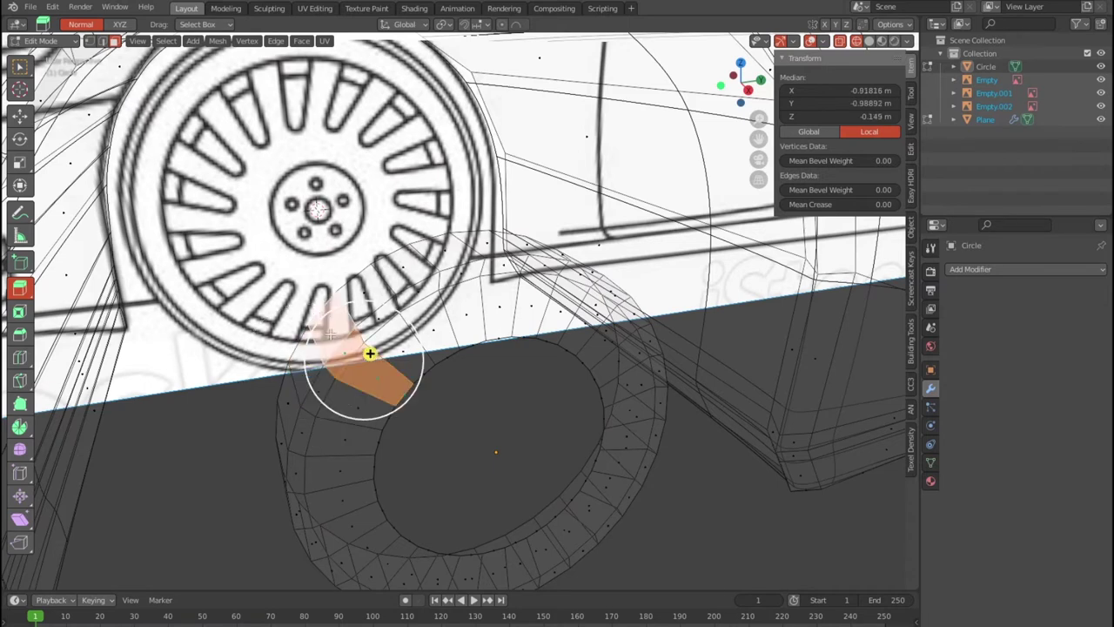
{"action": "left_click", "coordinate": [302, 365]}
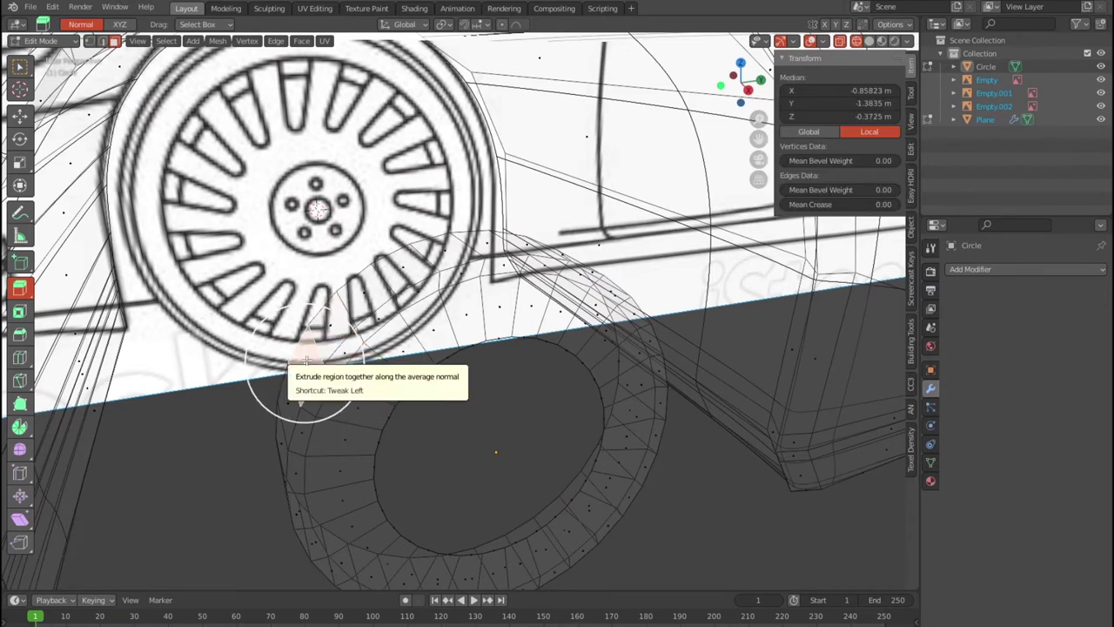
{"action": "left_click", "coordinate": [326, 336]}
{"action": "left_click", "coordinate": [387, 294], "text": "ctrl"}
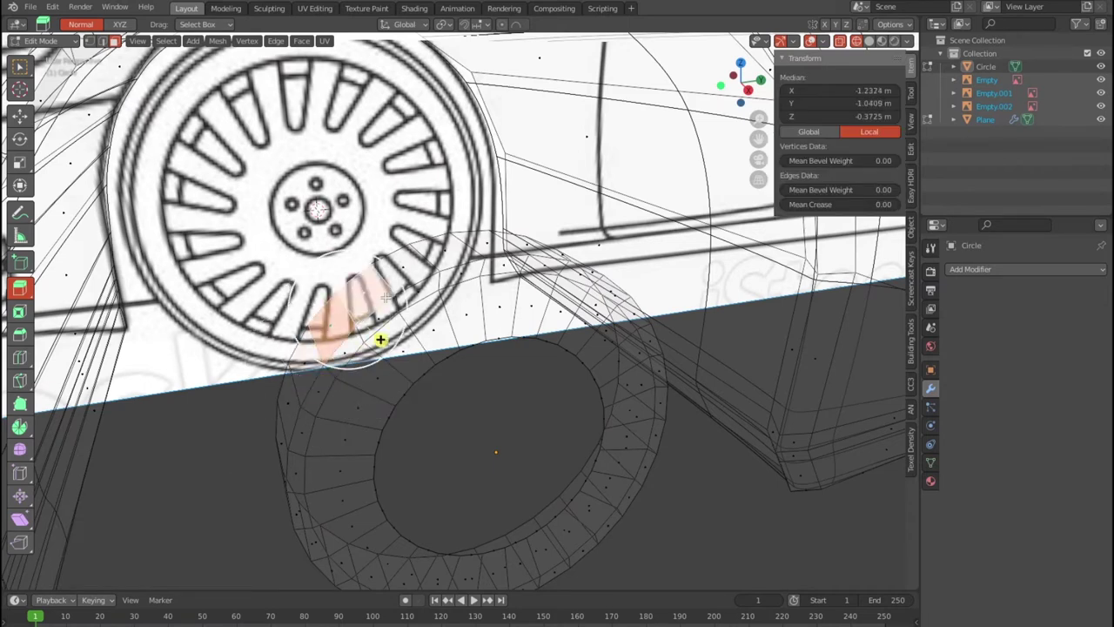
{"action": "left_click", "coordinate": [381, 339], "text": "ctrl"}
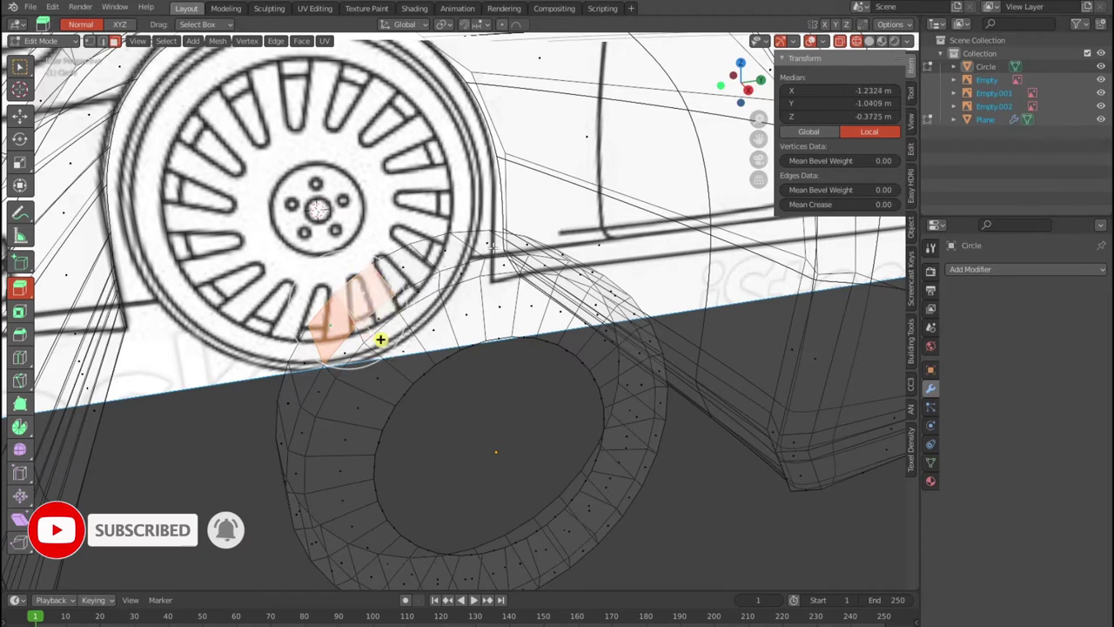
{"action": "left_click", "coordinate": [473, 293]}
{"action": "left_click", "coordinate": [423, 306]}
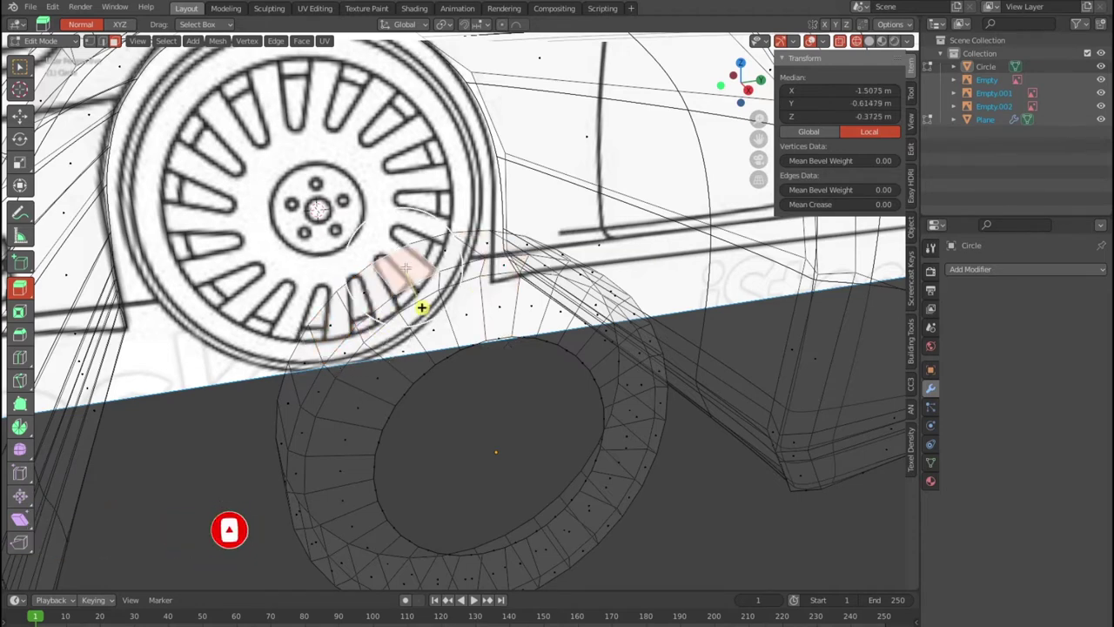
{"action": "left_click", "coordinate": [326, 324], "text": "shift"}
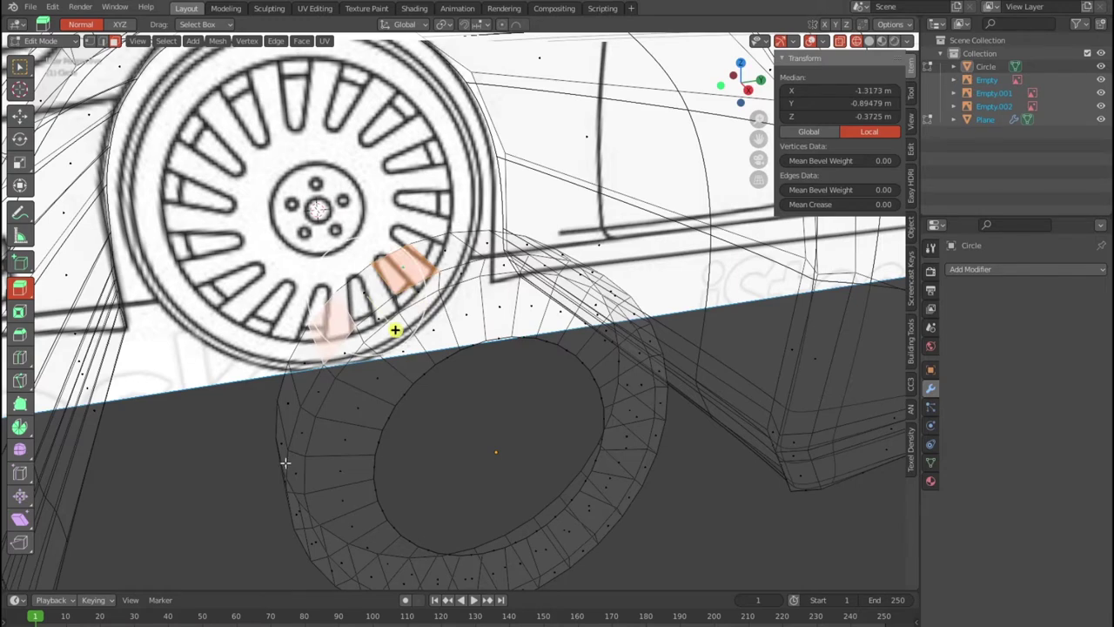
Extend the face selection around the rest of the ring to complete the full loop
{"action": "middle_click_drag", "start_coordinate": [371, 467], "coordinate": [490, 394]}
{"action": "left_click", "coordinate": [477, 131]}
{"action": "left_click", "coordinate": [427, 293], "text": "ctrl"}
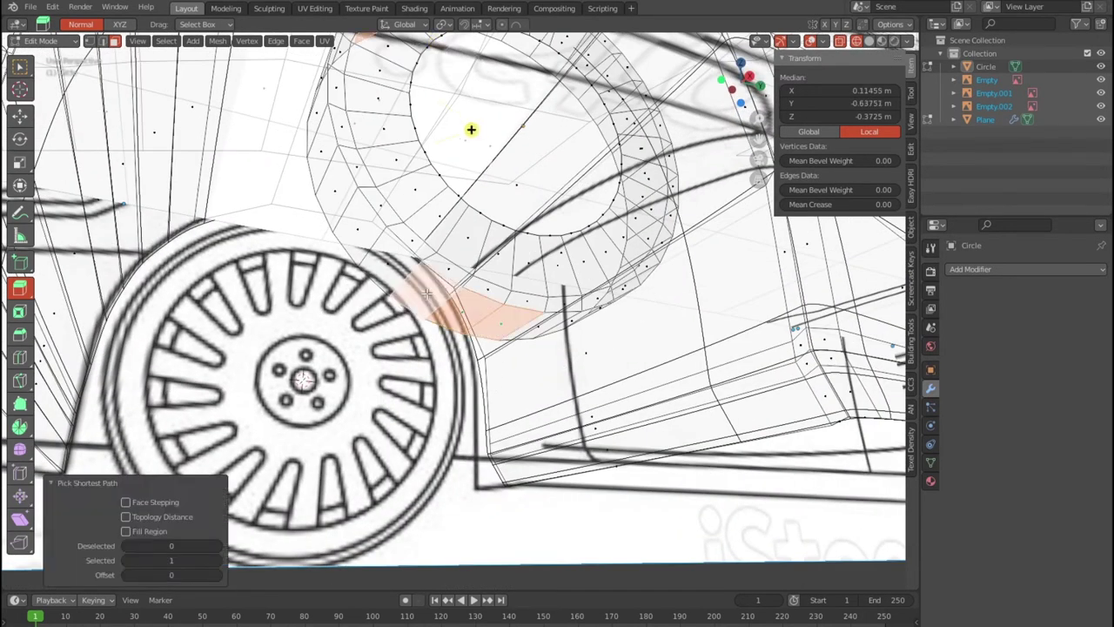
{"action": "scroll", "coordinate": [395, 278], "scroll_direction": "down", "scroll_amount": 2}
{"action": "middle_click_drag", "start_coordinate": [396, 278], "coordinate": [431, 253]}
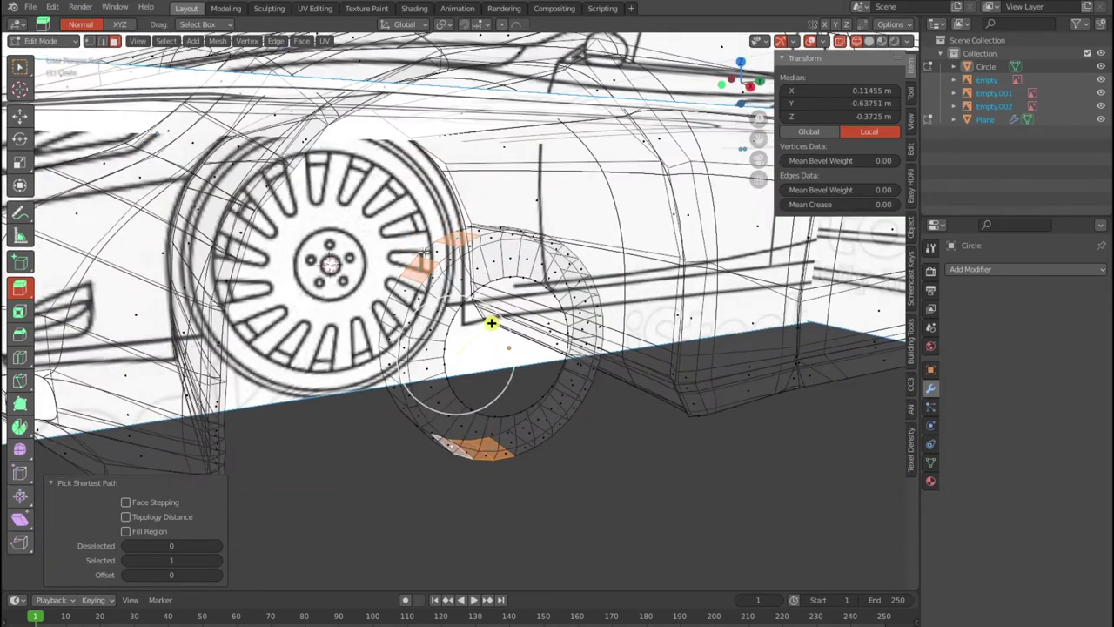
{"action": "left_click", "coordinate": [436, 246], "text": "ctrl"}
{"action": "middle_click_drag", "start_coordinate": [473, 349], "coordinate": [294, 299]}
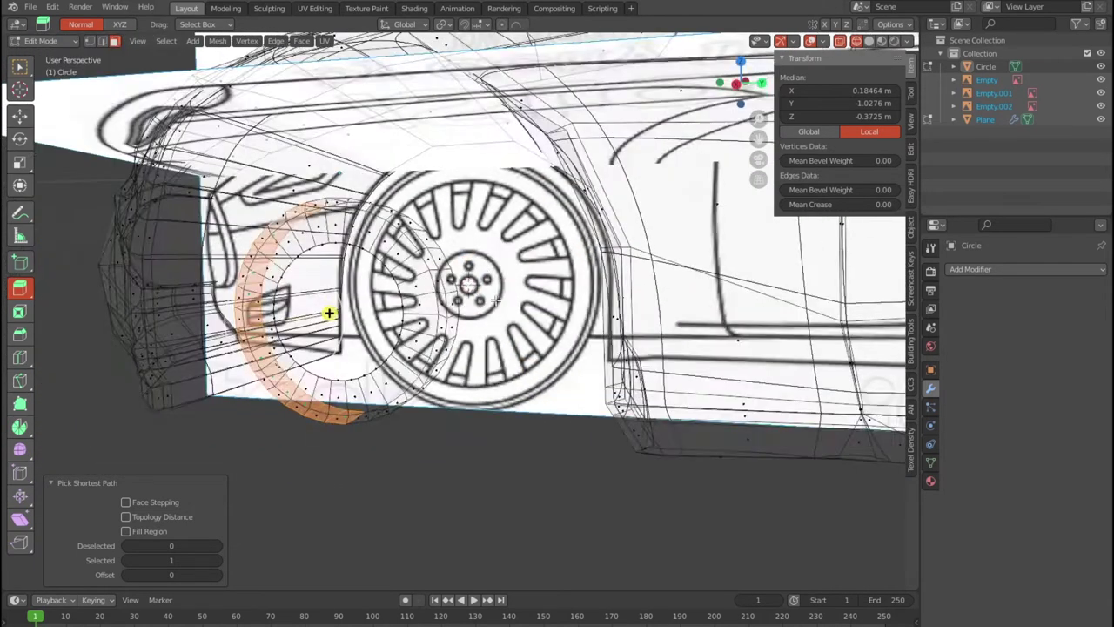
{"action": "left_click", "coordinate": [317, 330], "text": "ctrl"}
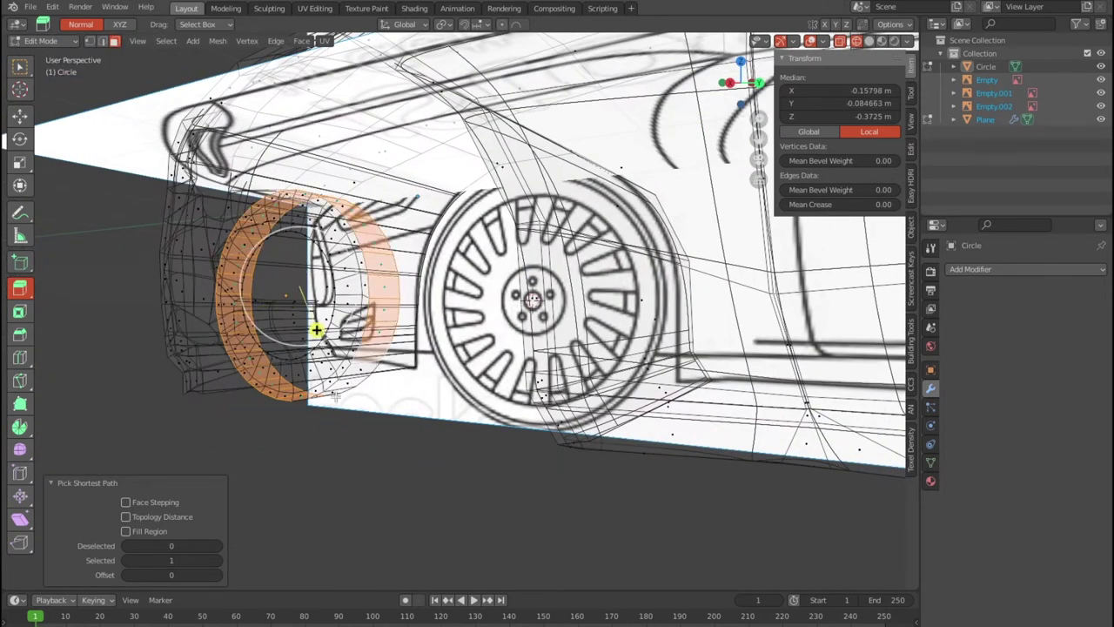
{"action": "middle_click_drag", "start_coordinate": [335, 394], "coordinate": [339, 339]}
{"action": "left_click", "coordinate": [305, 278], "text": "ctrl"}
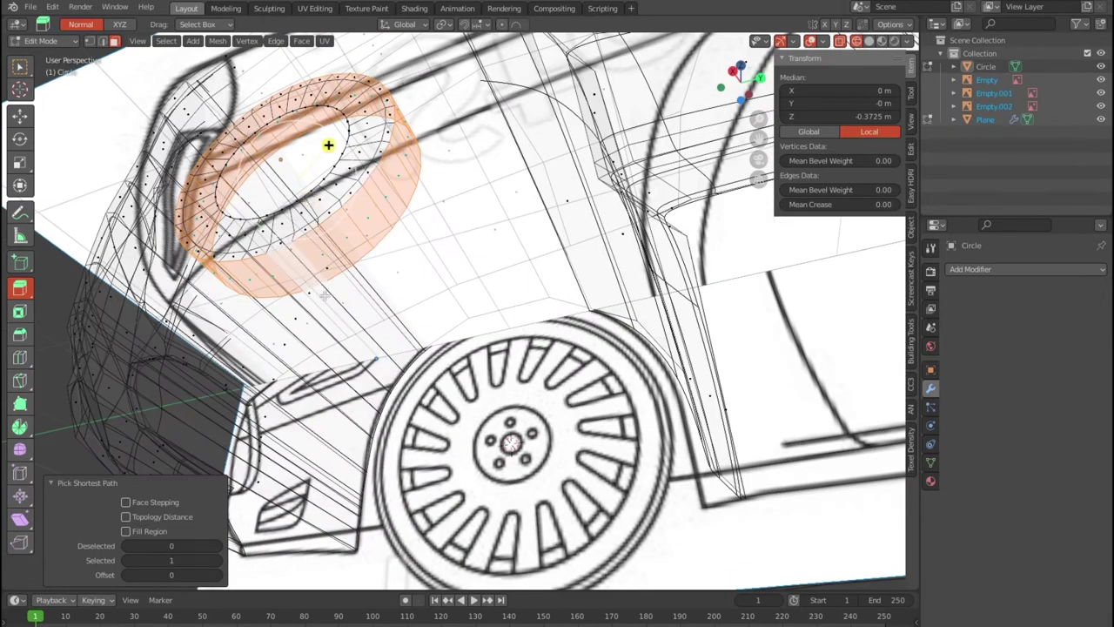
{"action": "middle_click_drag", "start_coordinate": [304, 278], "coordinate": [417, 426]}
{"action": "left_click_drag", "start_coordinate": [20, 287], "coordinate": [92, 319]}
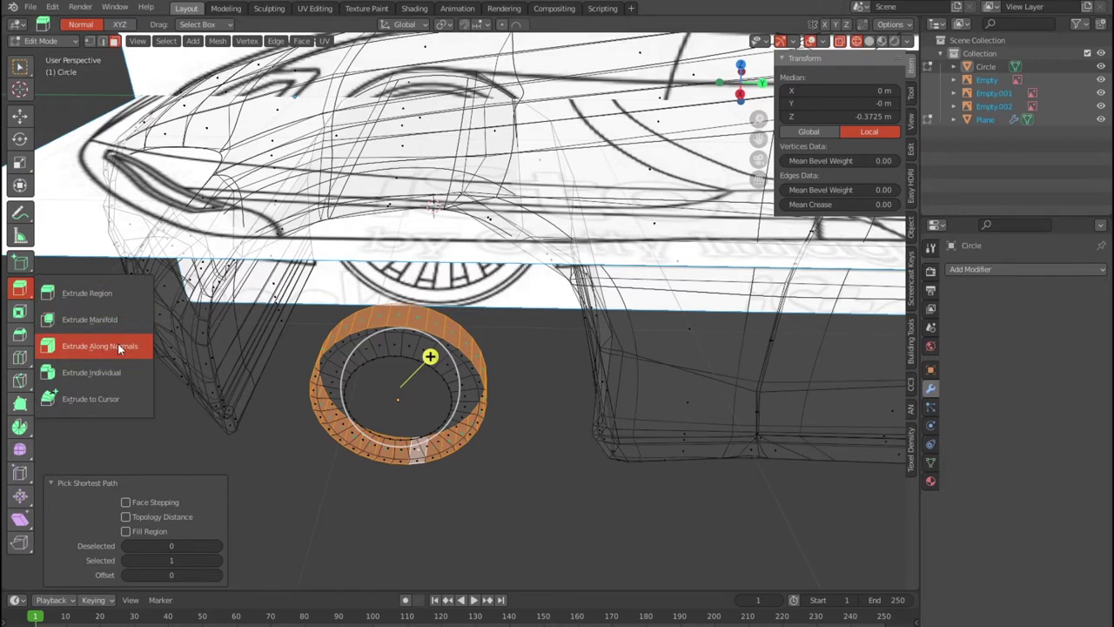
Extrude each outer ring face individually by -0.847 m into radial fins
{"action": "left_click", "coordinate": [118, 346]}
{"action": "mouse_move", "coordinate": [439, 343]}
{"action": "left_mouse_down"}
{"action": "mouse_move", "coordinate": [451, 334]}
{"action": "mouse_move", "coordinate": [428, 443]}
{"action": "mouse_move", "coordinate": [442, 352]}
{"action": "left_mouse_up"}
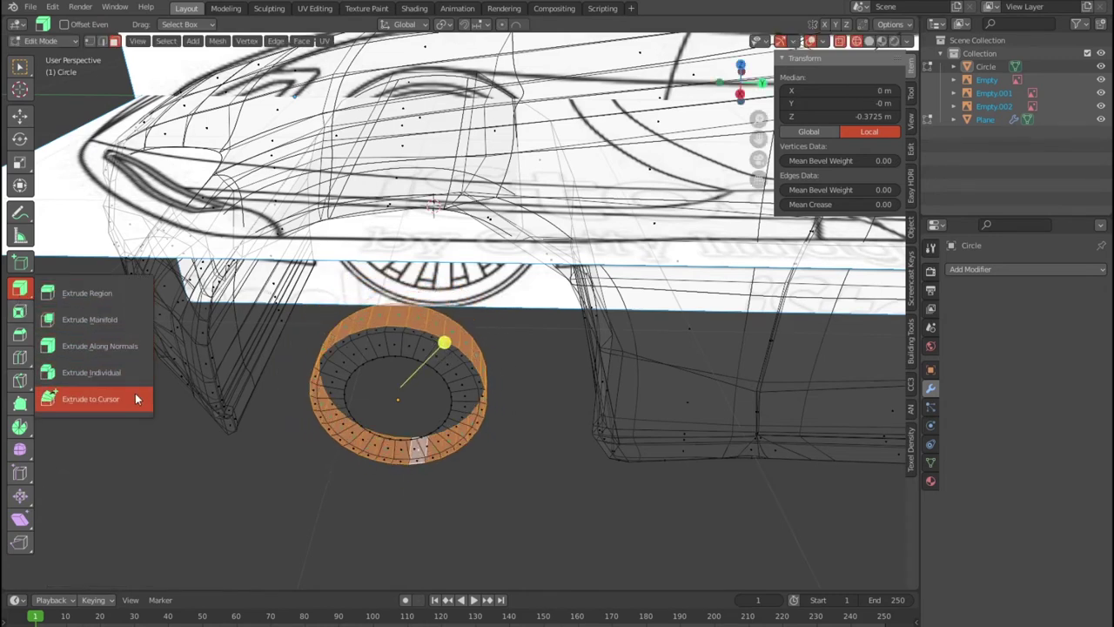
{"action": "left_click_drag", "start_coordinate": [17, 296], "coordinate": [125, 374]}
{"action": "left_click_drag", "start_coordinate": [444, 341], "coordinate": [422, 403]}
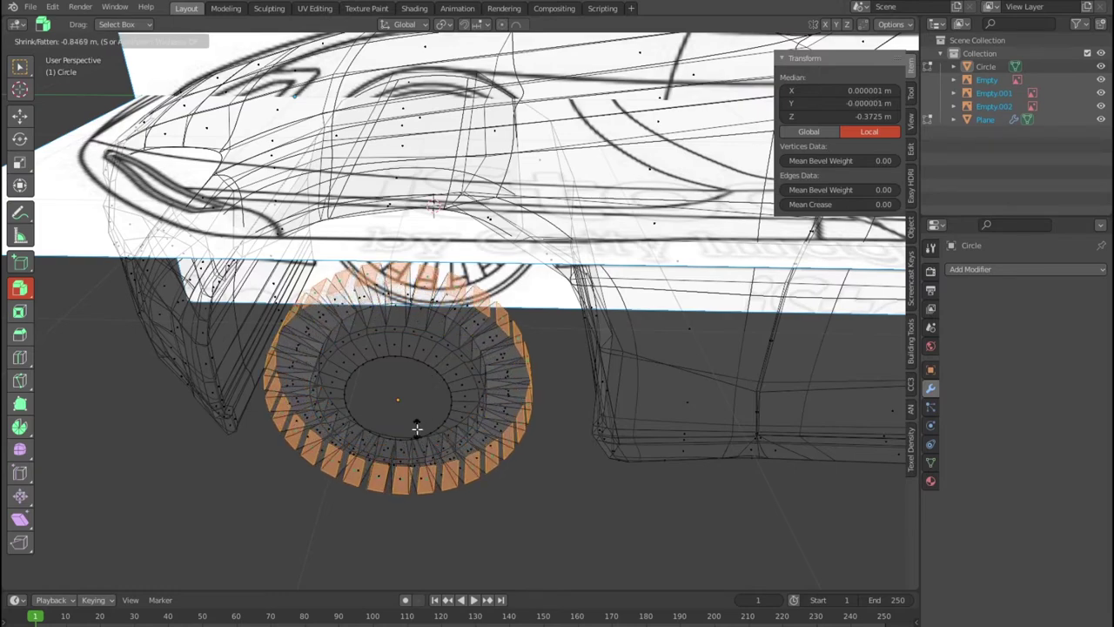
{"action": "left_click_drag", "start_coordinate": [422, 402], "coordinate": [424, 409]}
{"action": "key", "text": "KP_3"}
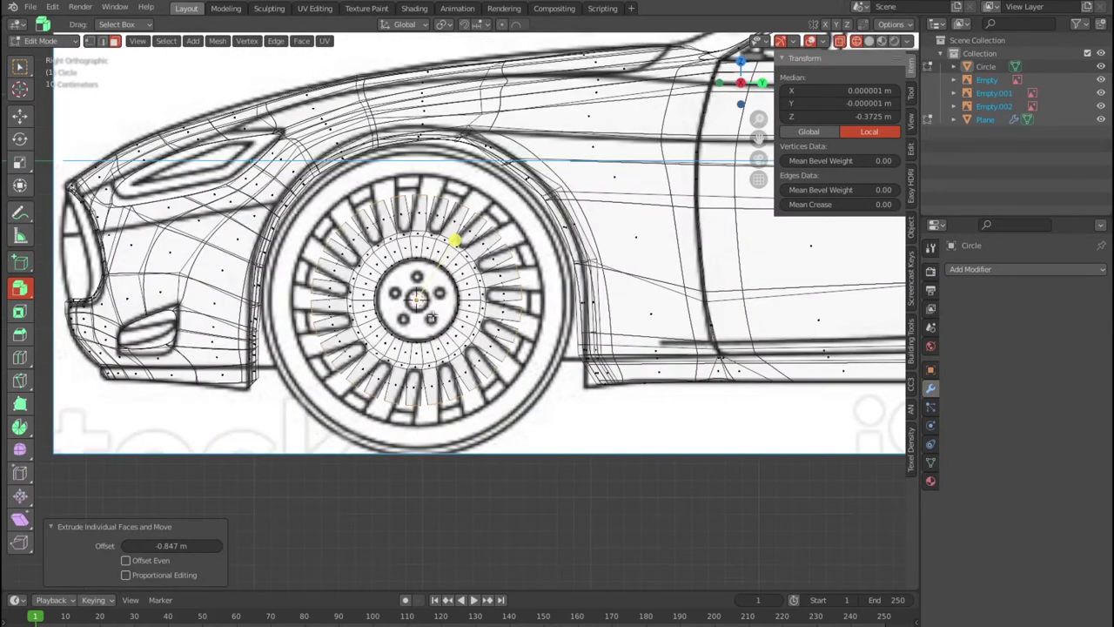
Rotate the fins 4.77° to line them up with the wheel spokes
{"action": "key", "text": "alt+s"}
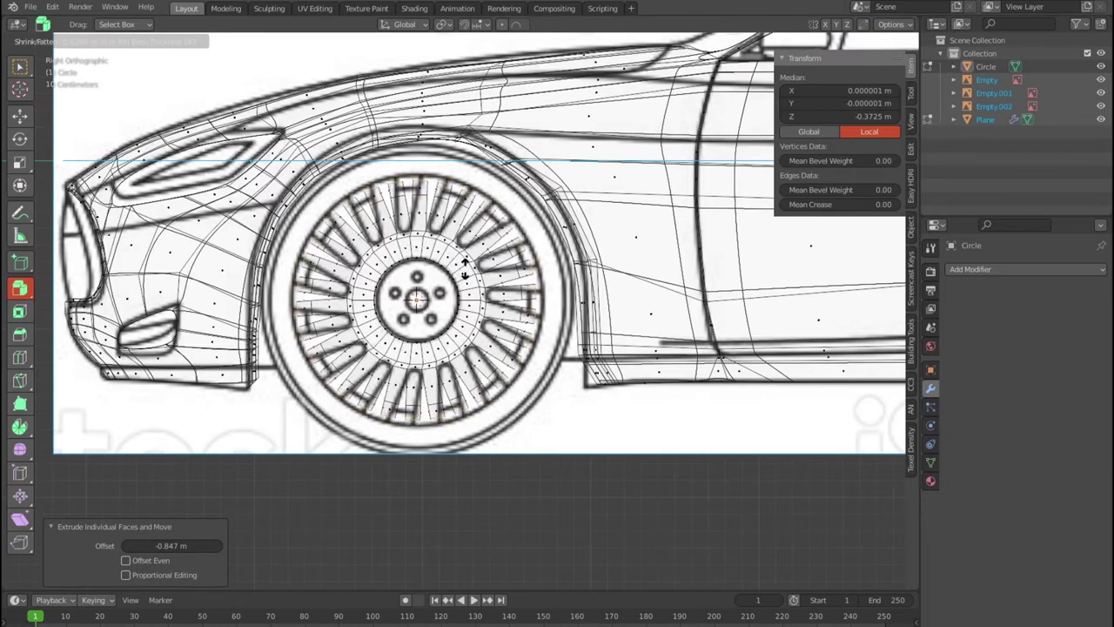
{"action": "right_click", "coordinate": [460, 243]}
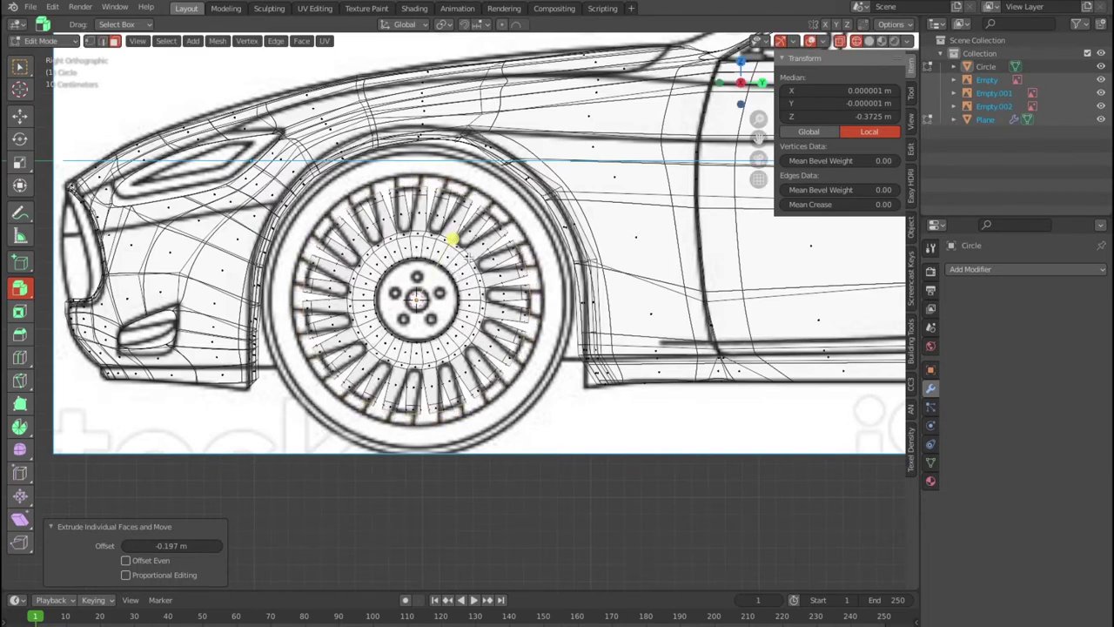
{"action": "key", "text": "alt+s"}
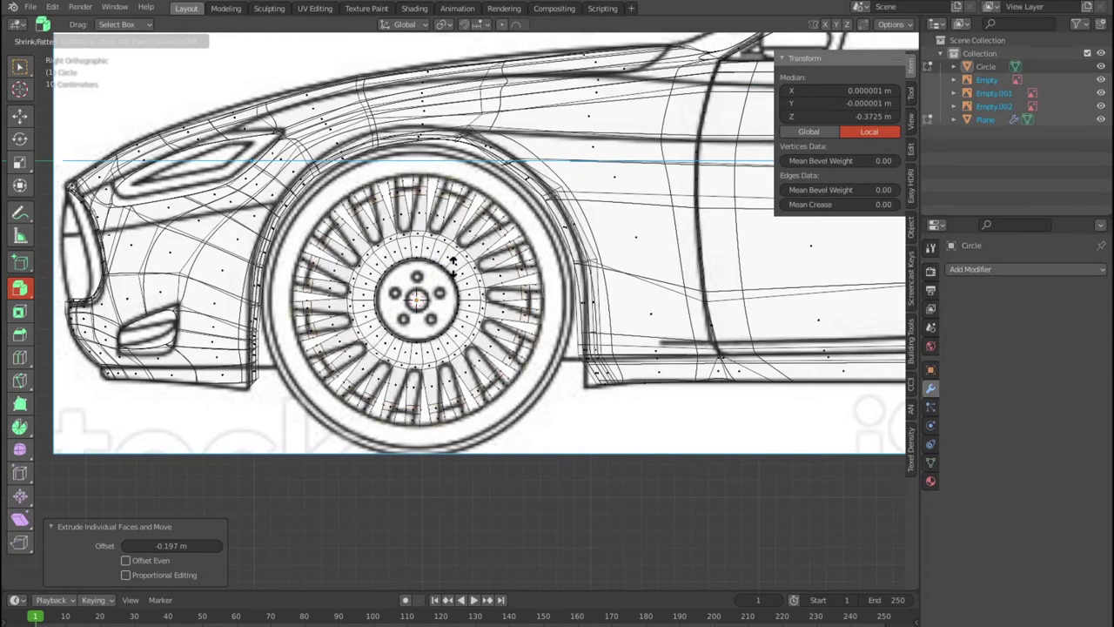
{"action": "right_click", "coordinate": [459, 245]}
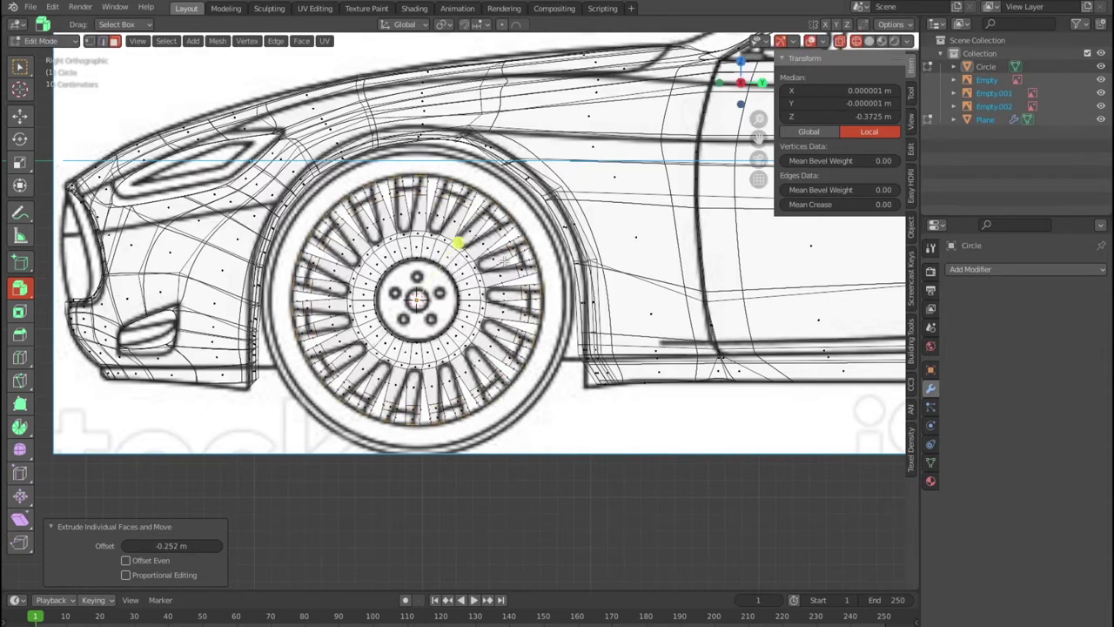
{"action": "key", "text": "r"}
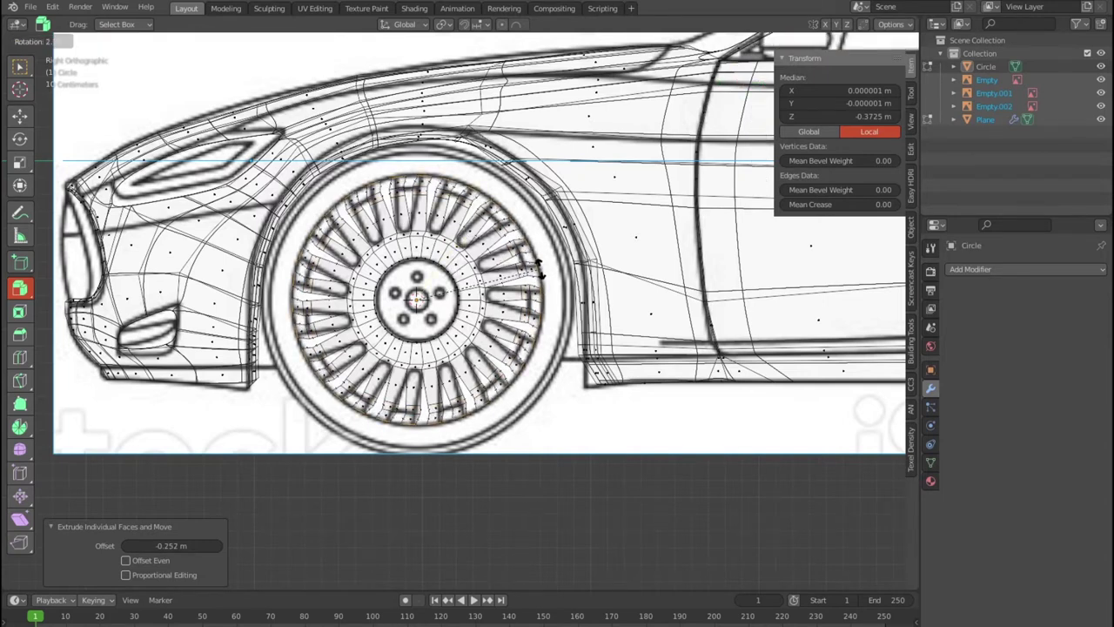
{"action": "left_click", "coordinate": [539, 271]}
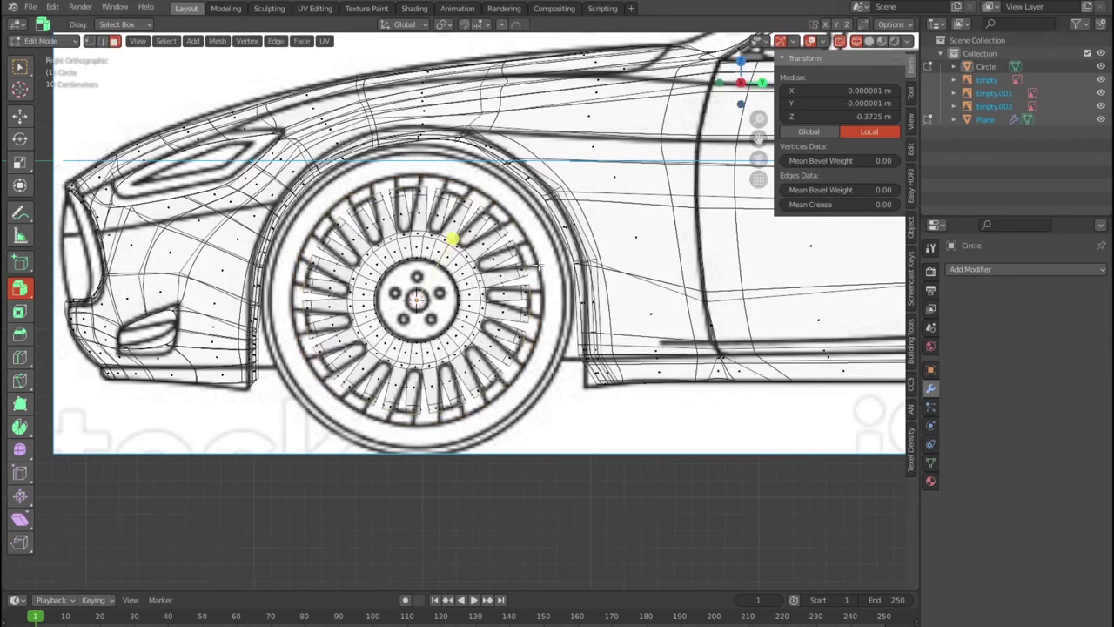
{"action": "key", "text": "r"}
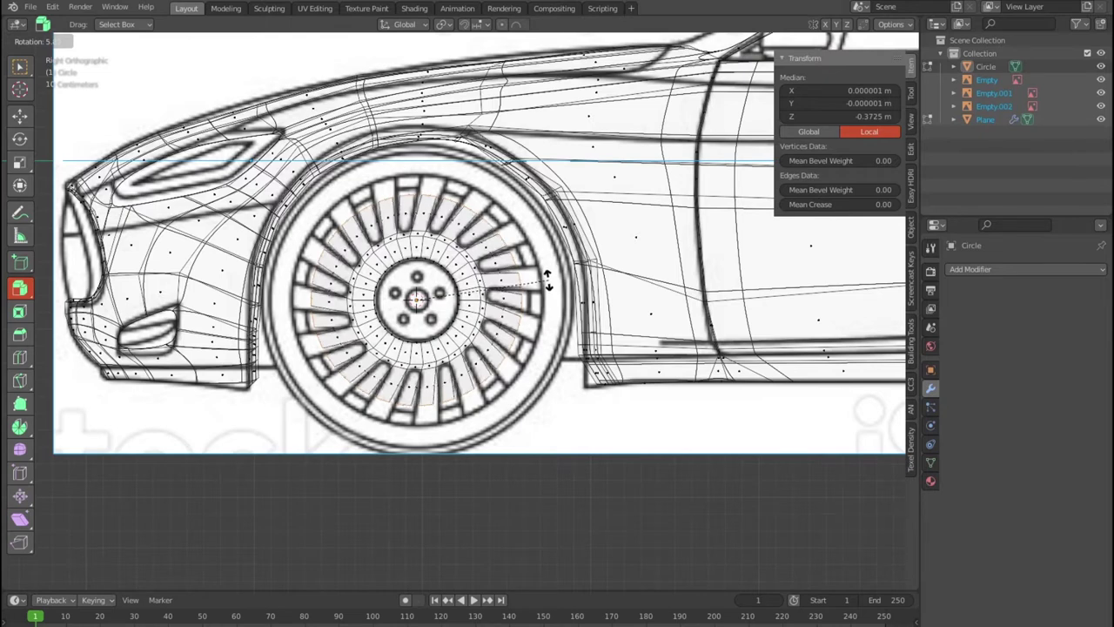
{"action": "left_click", "coordinate": [548, 279]}
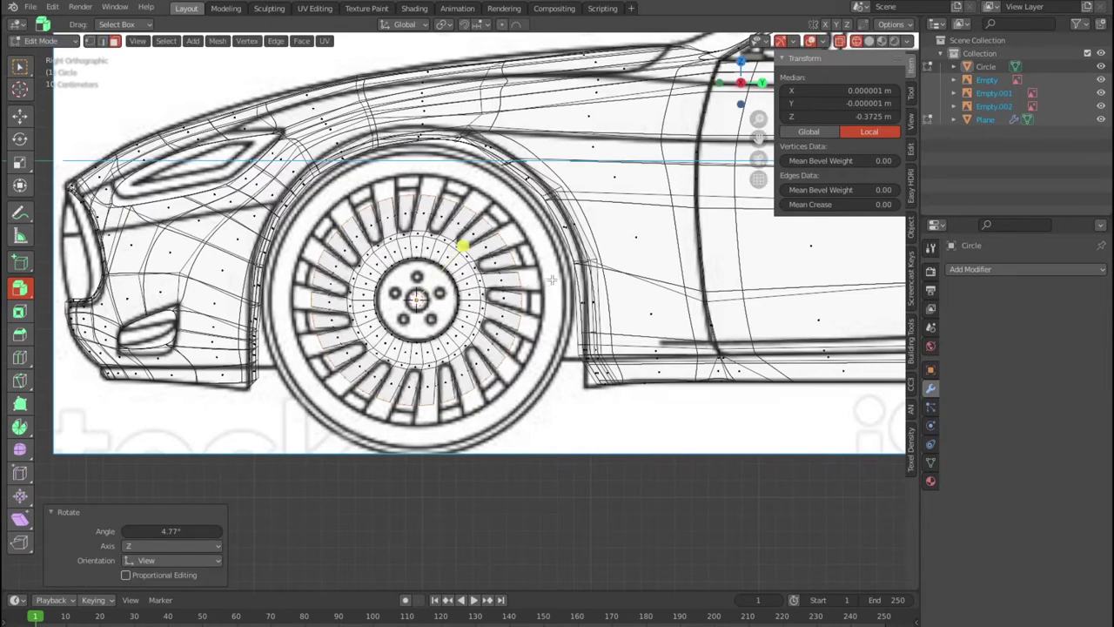
Extrude the fins individually another -0.401 m and rotate them a further 0.662°
{"action": "key", "text": "alt+s"}
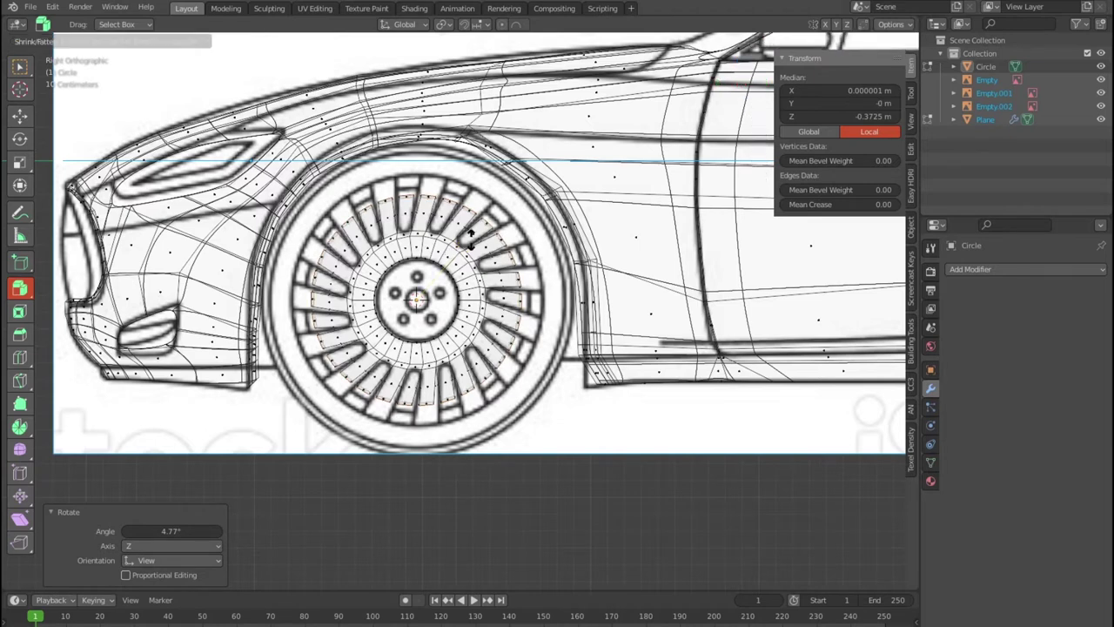
{"action": "left_click", "coordinate": [461, 273]}
{"action": "key", "text": "r"}
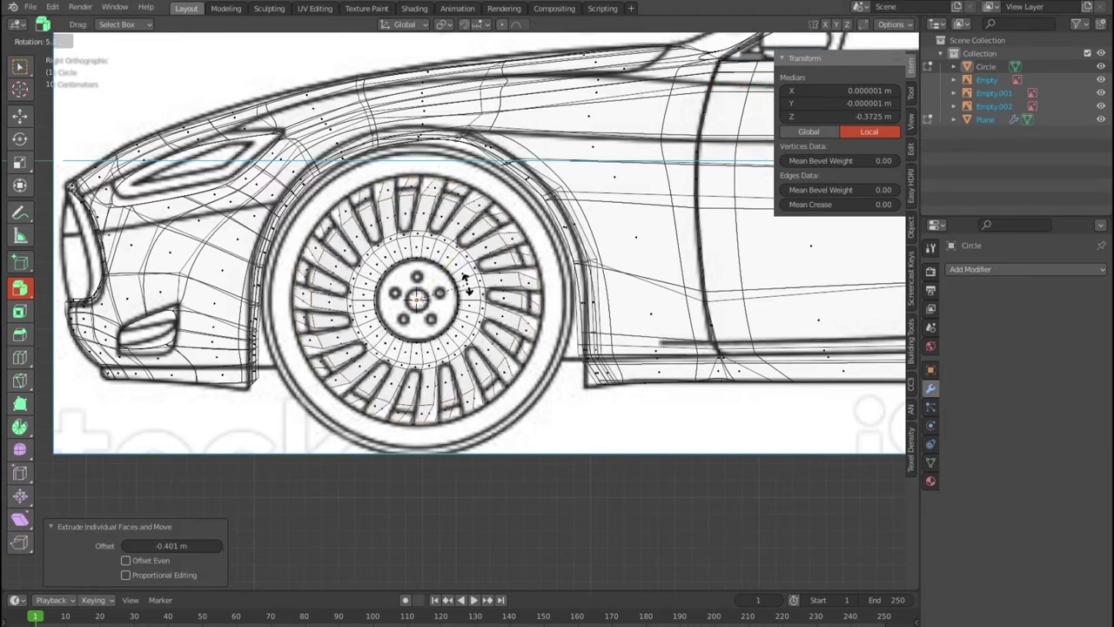
{"action": "left_click", "coordinate": [466, 277]}
{"action": "key", "text": "s"}
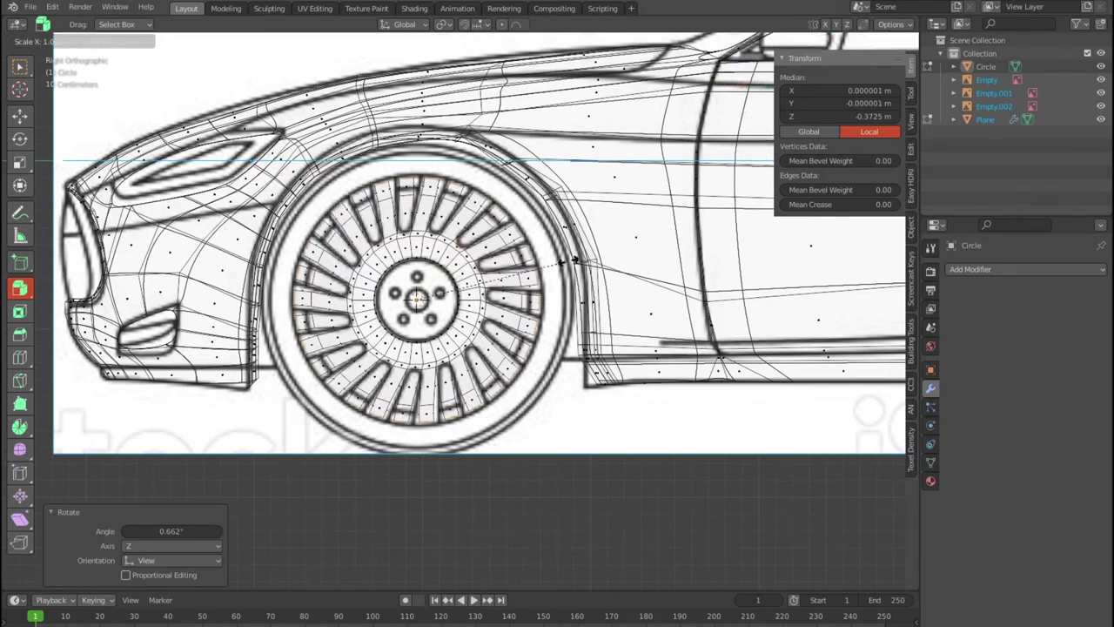
{"action": "right_click", "coordinate": [568, 259]}
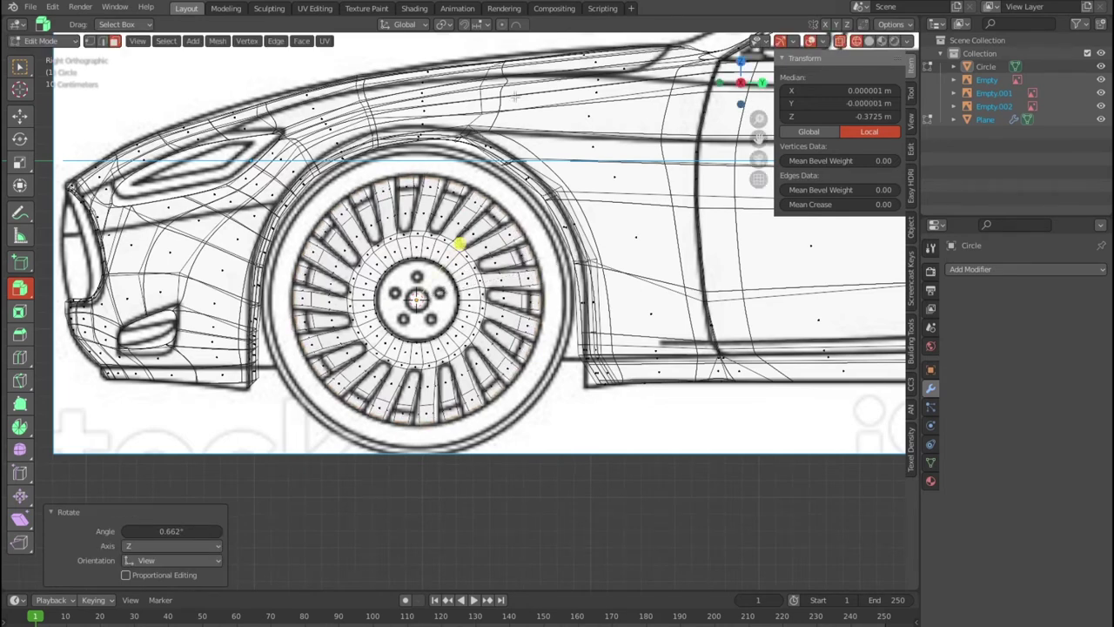
{"action": "left_click", "coordinate": [486, 25]}
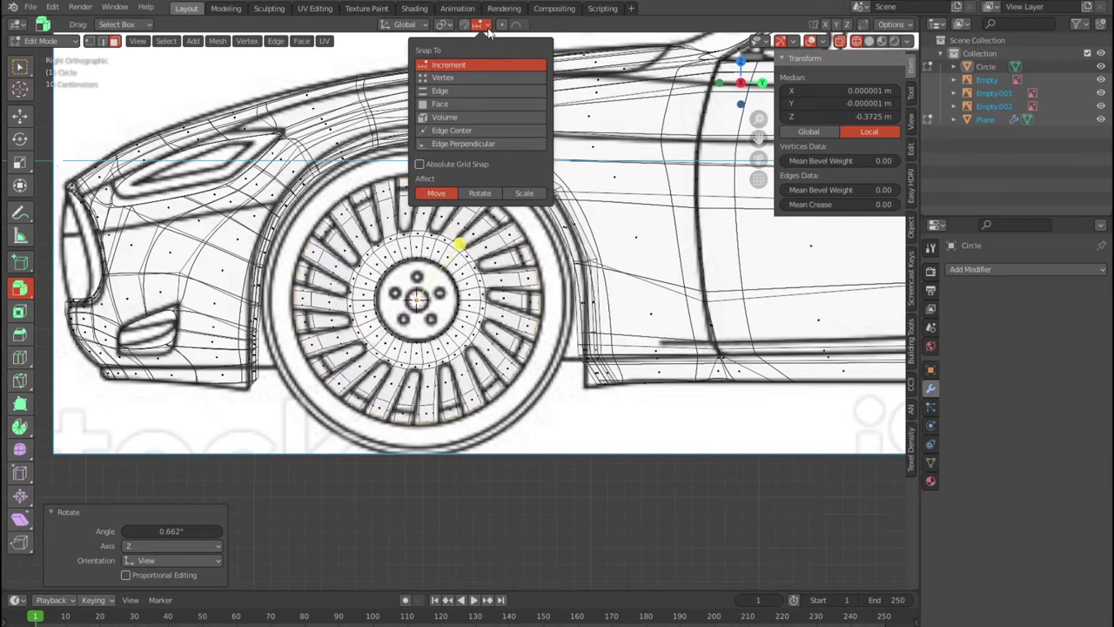
With pivot set to Individual Origins, scale each fin by 1.317 about its own centre
{"action": "left_click", "coordinate": [488, 31]}
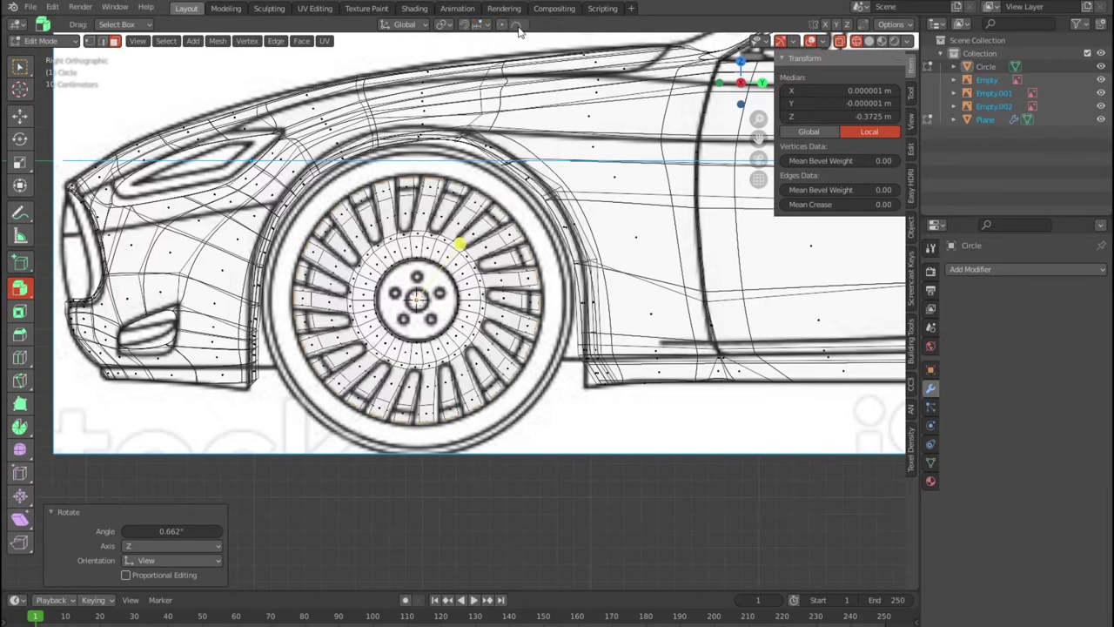
{"action": "left_click", "coordinate": [448, 26]}
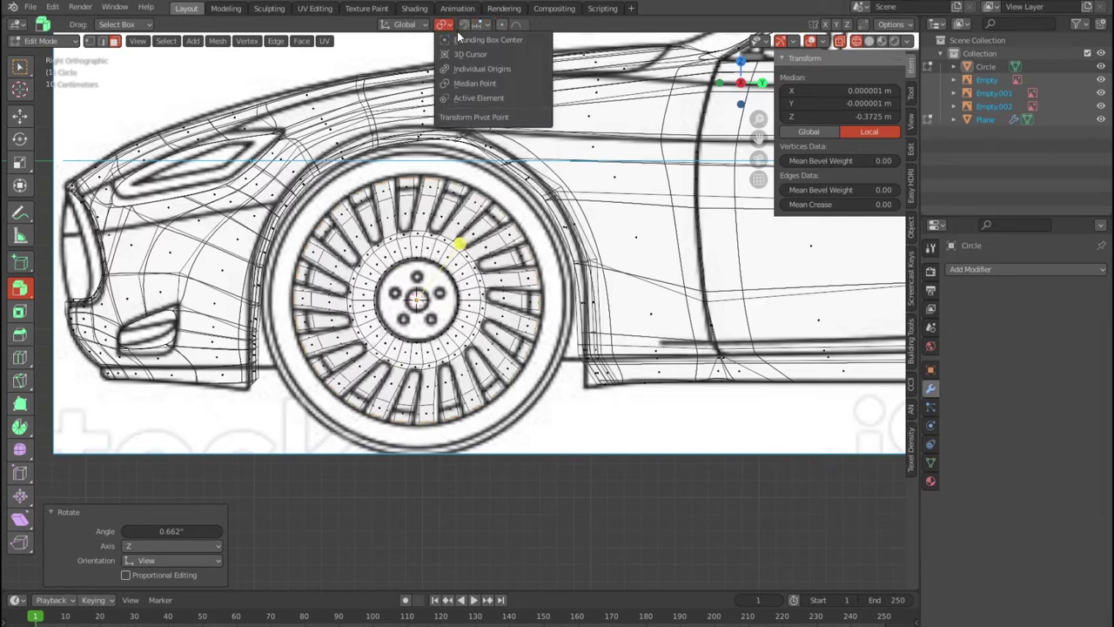
{"action": "left_click", "coordinate": [488, 71]}
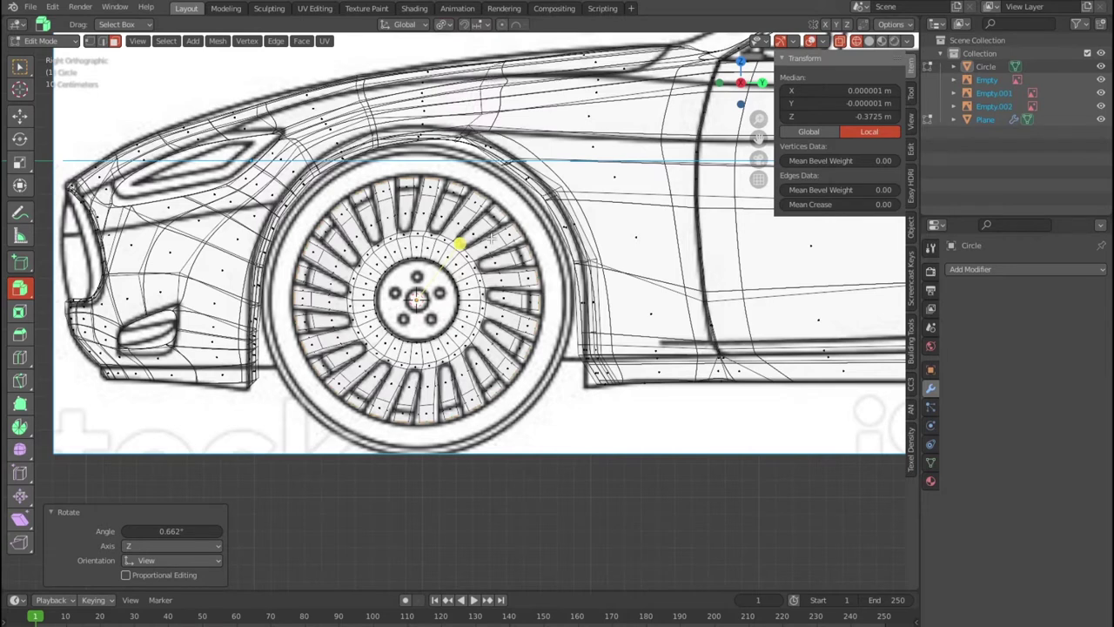
{"action": "key", "text": "s"}
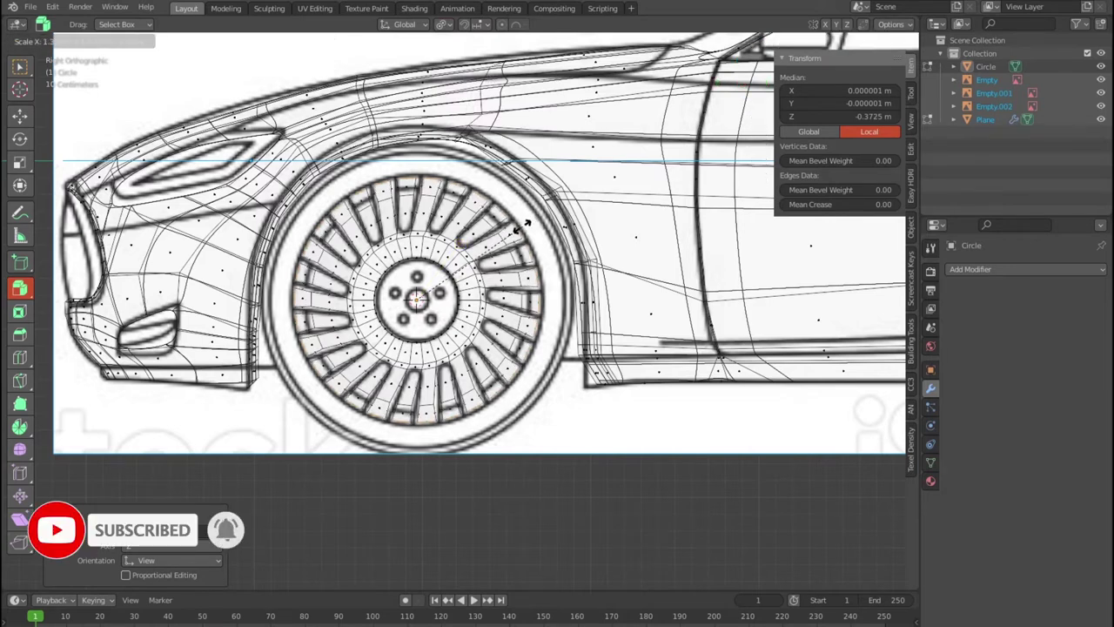
{"action": "left_click", "coordinate": [522, 225]}
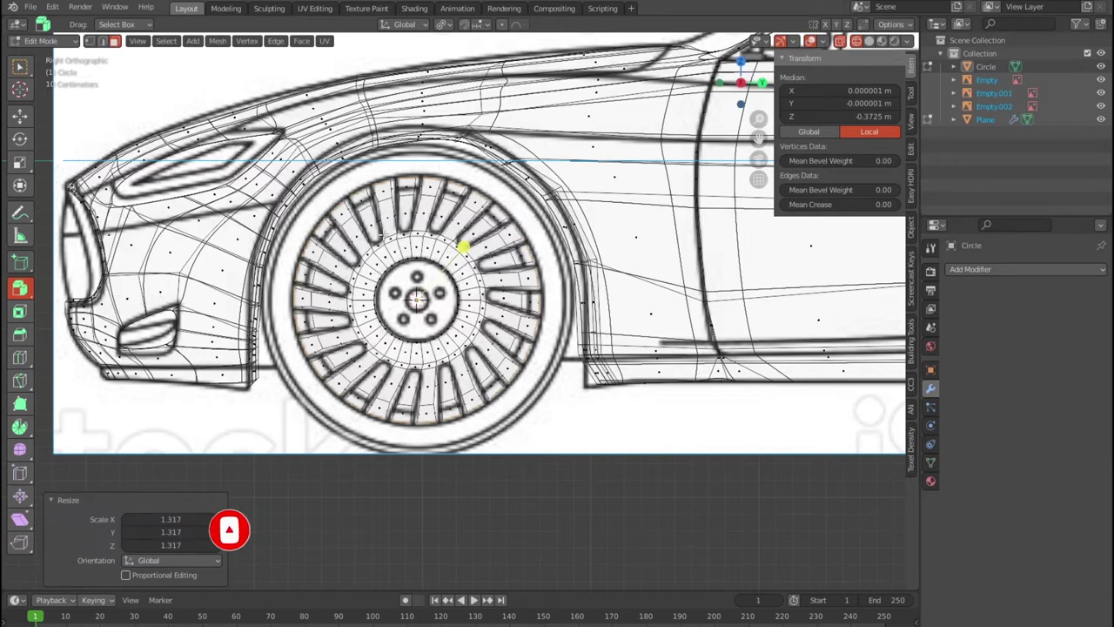
{"action": "scroll", "coordinate": [463, 269], "scroll_direction": "down", "scroll_amount": 2}
{"action": "middle_click_drag", "start_coordinate": [463, 269], "coordinate": [499, 305]}
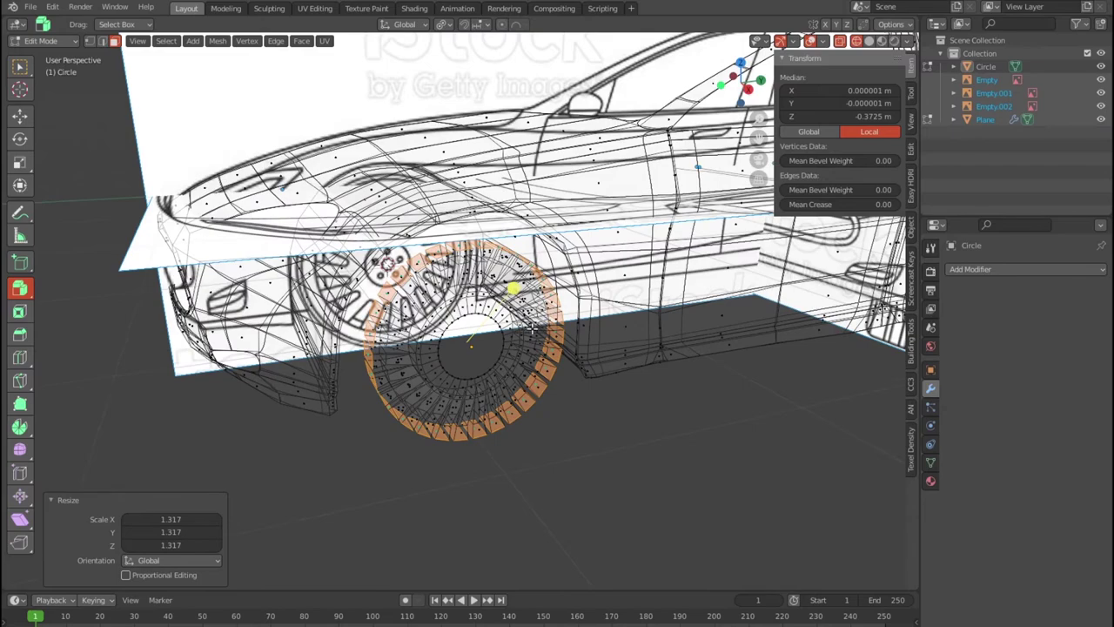
{"action": "mouse_move", "coordinate": [534, 326]}
{"action": "middle_mouse_down"}
{"action": "mouse_move", "coordinate": [577, 426]}
{"action": "mouse_move", "coordinate": [418, 309]}
{"action": "middle_mouse_up"}
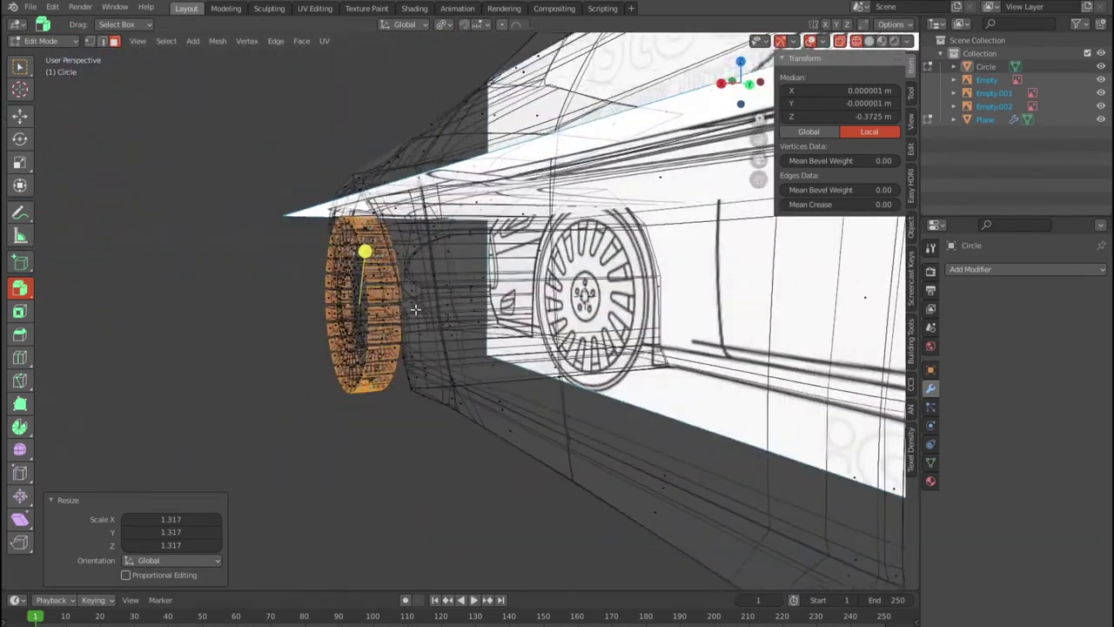
{"action": "key", "text": "KP_3"}
{"action": "scroll", "coordinate": [423, 310], "scroll_direction": "up", "scroll_amount": 2}
{"action": "scroll", "coordinate": [424, 310], "scroll_direction": "up", "scroll_amount": 2}
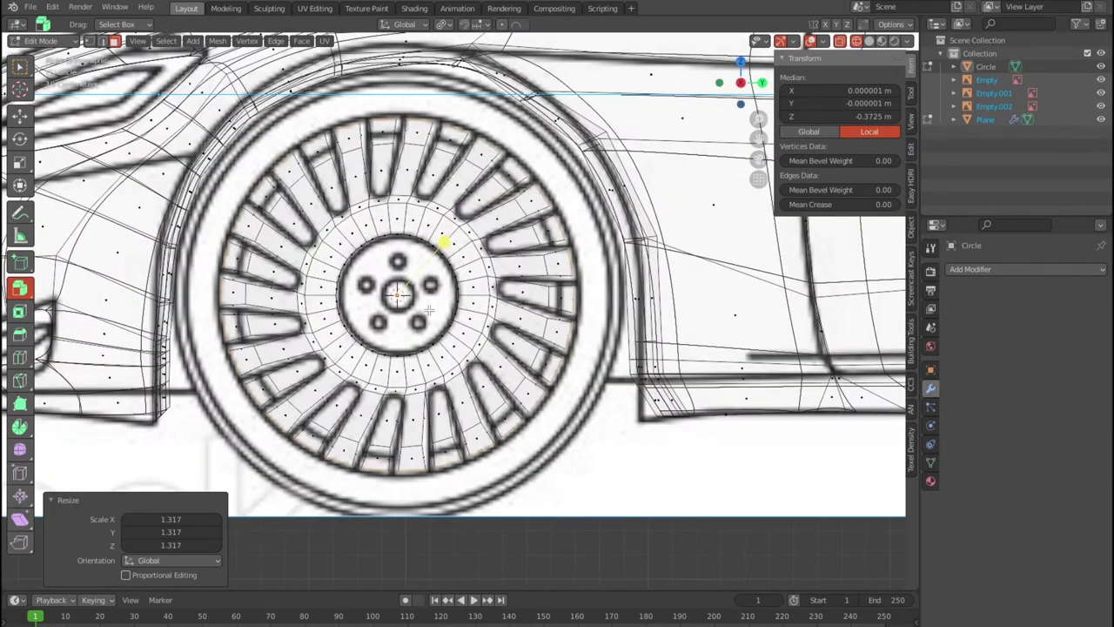
Give the fins a further individual extrusion of -0.0683 m
{"action": "scroll", "coordinate": [429, 311], "scroll_direction": "up", "scroll_amount": 2}
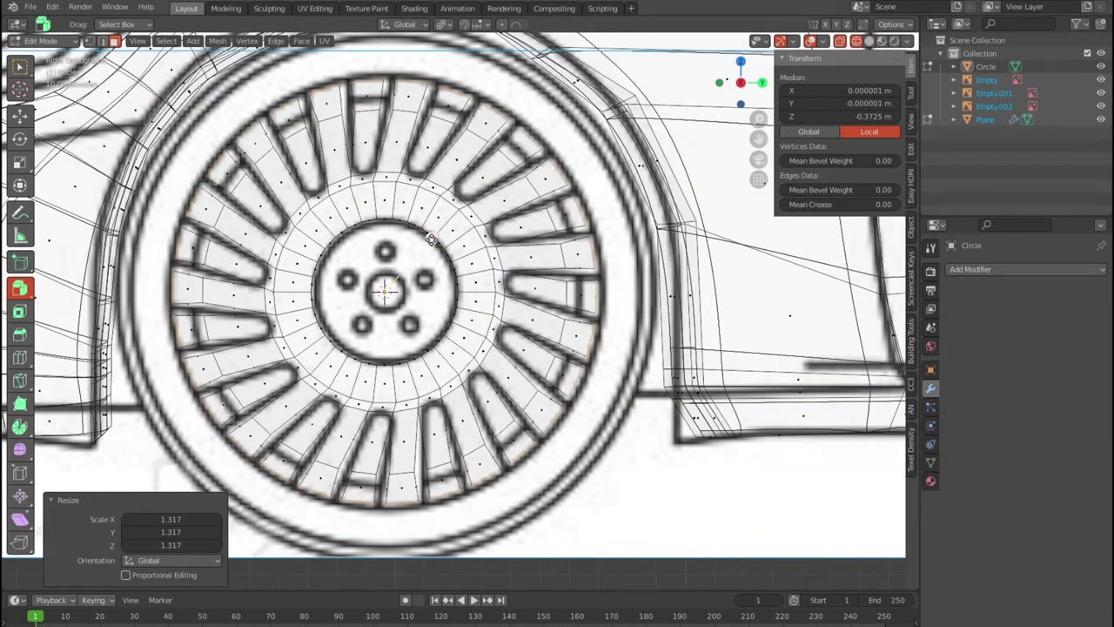
{"action": "key", "text": "s"}
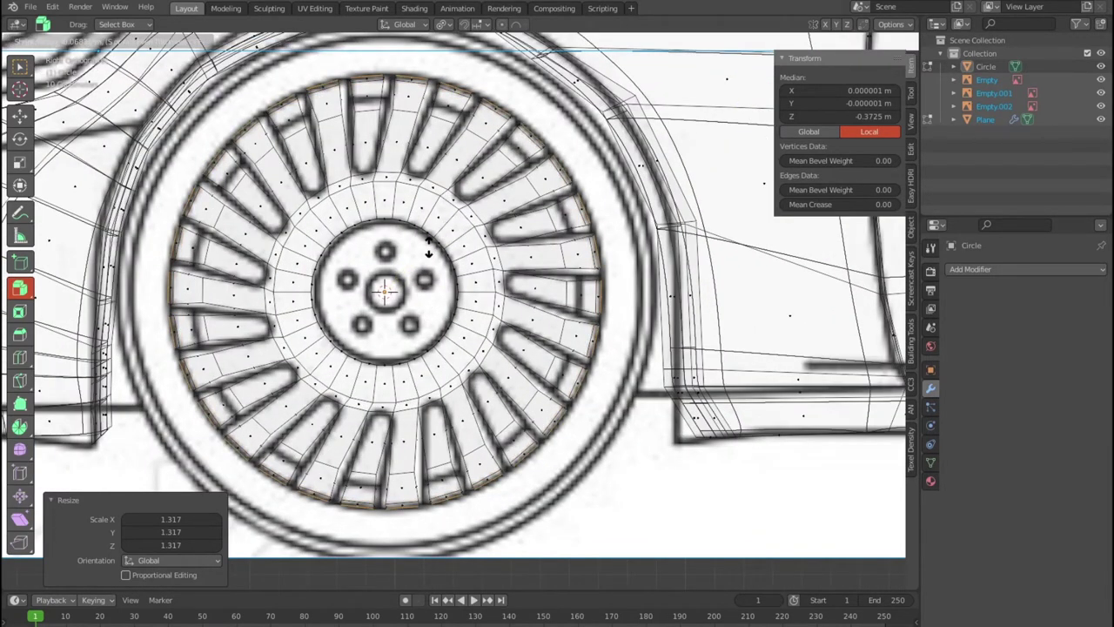
{"action": "left_click", "coordinate": [429, 247]}
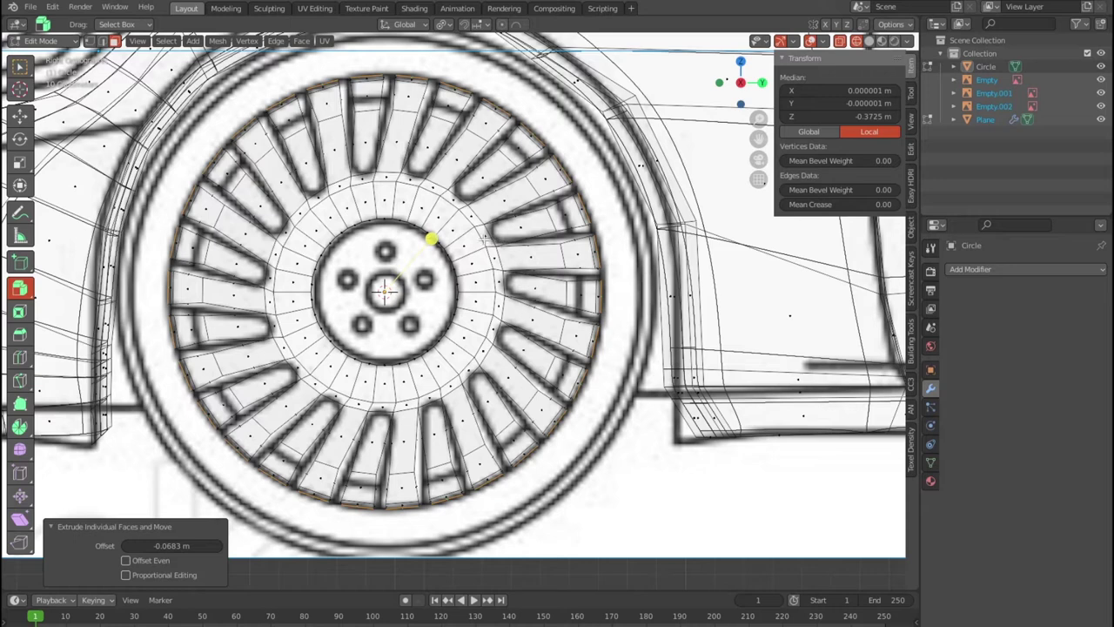
In vertex select mode, select the inner edge loop around the hub
{"action": "left_click", "coordinate": [102, 40]}
{"action": "left_click", "coordinate": [375, 238]}
{"action": "left_click", "coordinate": [339, 189]}
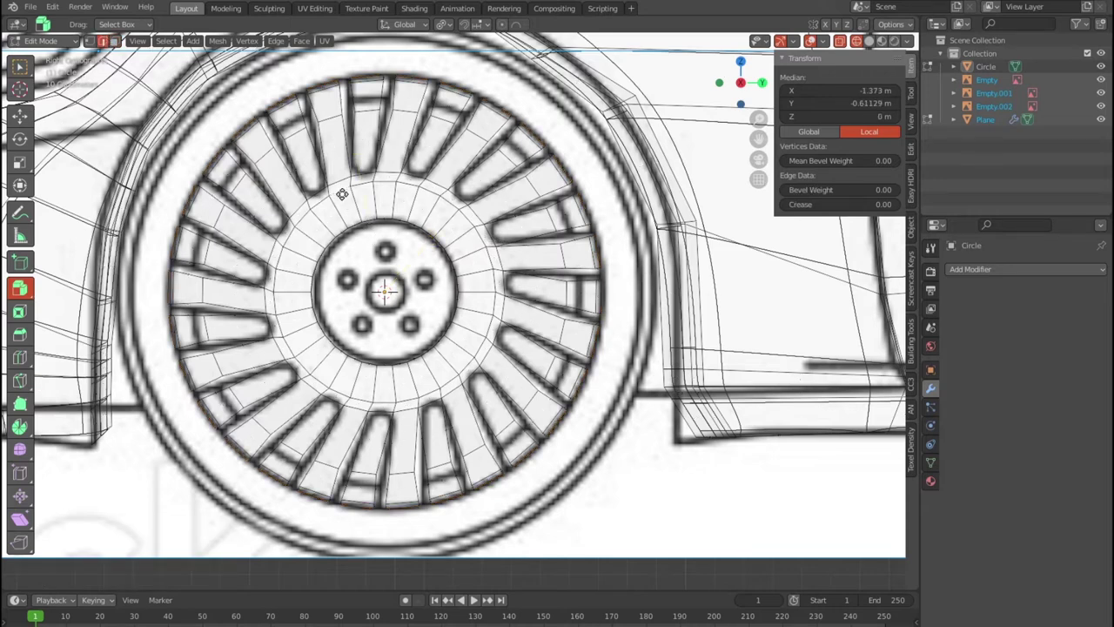
{"action": "left_click", "coordinate": [339, 190], "text": "alt"}
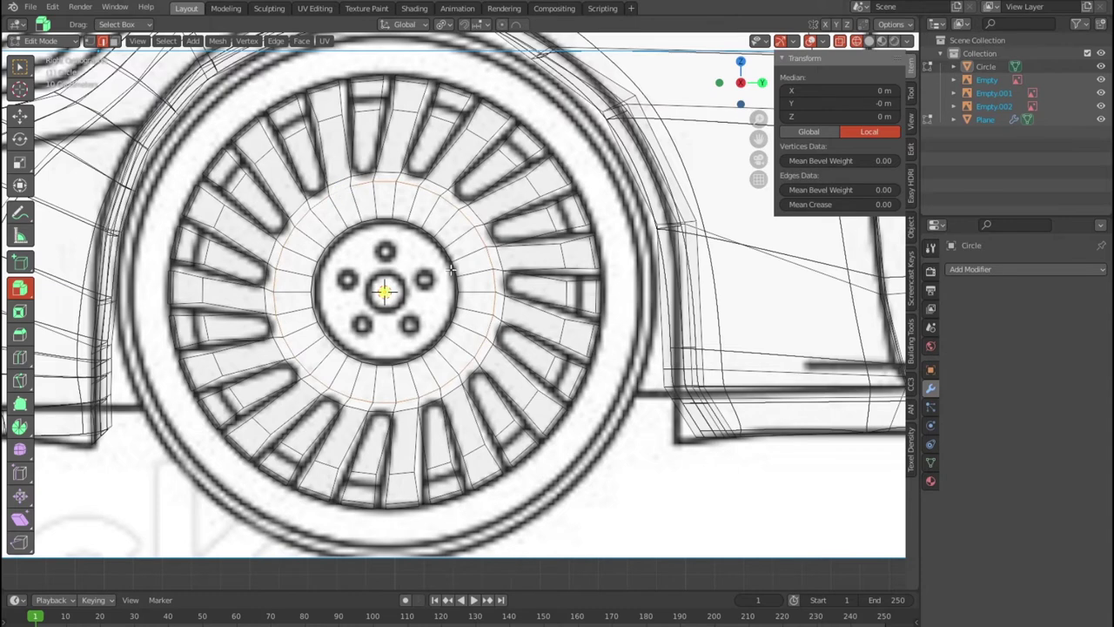
{"action": "key", "text": "KP_7"}
{"action": "scroll", "coordinate": [471, 277], "scroll_direction": "down", "scroll_amount": 1}
Move the inner hub loop about 0.046 m along the axle and extrude it into a new ring
{"action": "key", "text": "g"}
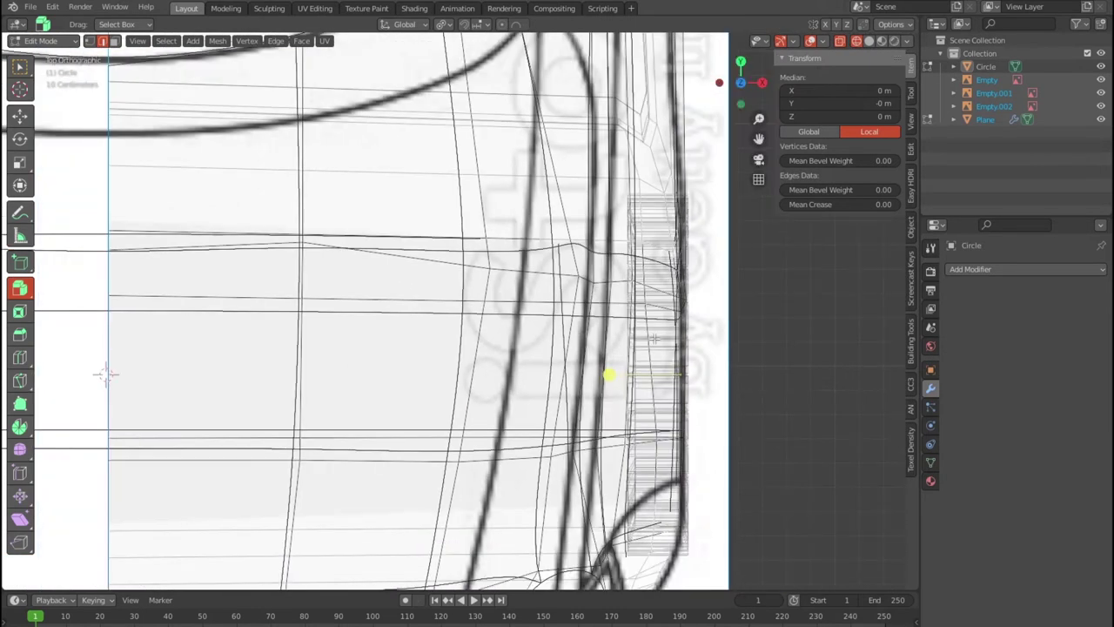
{"action": "key", "text": "z"}
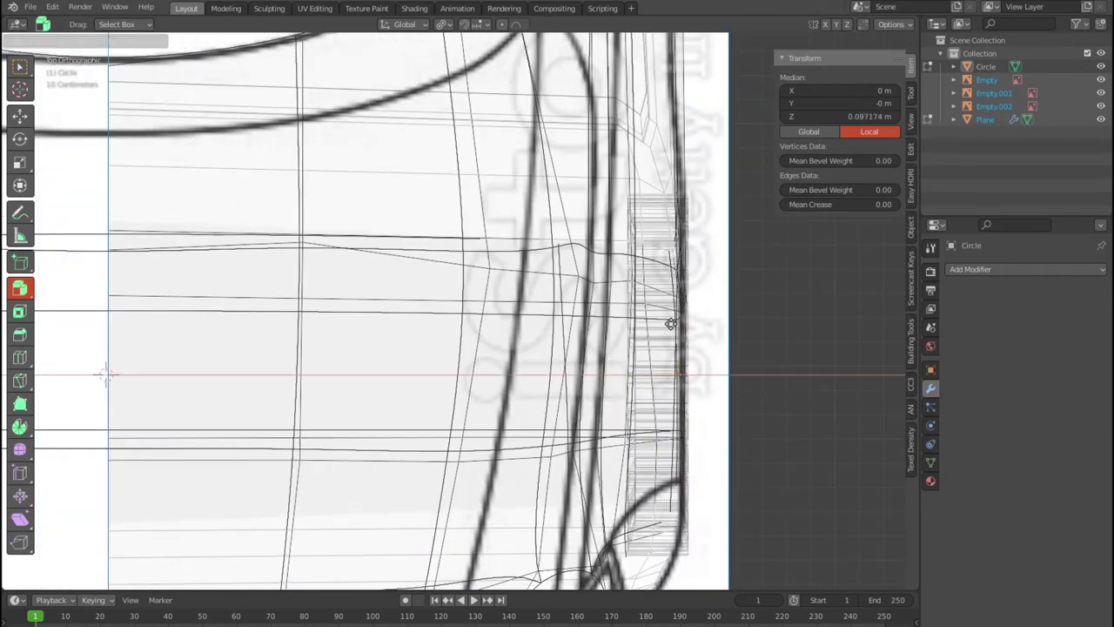
{"action": "left_click", "coordinate": [675, 324]}
{"action": "mouse_move", "coordinate": [675, 324]}
{"action": "middle_mouse_down"}
{"action": "mouse_move", "coordinate": [554, 315]}
{"action": "mouse_move", "coordinate": [480, 391]}
{"action": "mouse_move", "coordinate": [571, 373]}
{"action": "mouse_move", "coordinate": [505, 348]}
{"action": "mouse_move", "coordinate": [578, 382]}
{"action": "middle_mouse_up"}
{"action": "scroll", "coordinate": [479, 391], "scroll_direction": "up", "scroll_amount": 3}
{"action": "scroll", "coordinate": [571, 373], "scroll_direction": "down", "scroll_amount": 3}
{"action": "key", "text": "e"}
{"action": "key", "text": "s"}
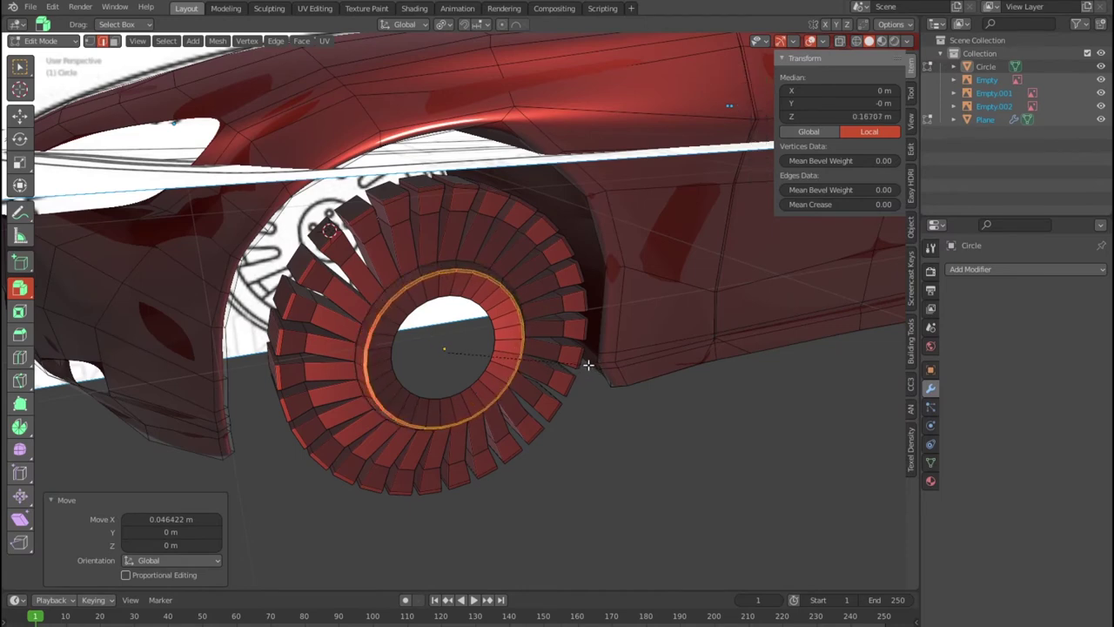
Scale the new hub ring inward toward the centre and check it in front and side views
{"action": "left_click", "coordinate": [621, 427]}
{"action": "key", "text": "alt+q"}
{"action": "mouse_move", "coordinate": [589, 431]}
{"action": "middle_mouse_down"}
{"action": "mouse_move", "coordinate": [438, 392]}
{"action": "mouse_move", "coordinate": [447, 336]}
{"action": "mouse_move", "coordinate": [470, 322]}
{"action": "mouse_move", "coordinate": [599, 357]}
{"action": "mouse_move", "coordinate": [604, 388]}
{"action": "mouse_move", "coordinate": [644, 392]}
{"action": "mouse_move", "coordinate": [650, 405]}
{"action": "mouse_move", "coordinate": [569, 410]}
{"action": "middle_mouse_up"}
{"action": "key", "text": "KP_1"}
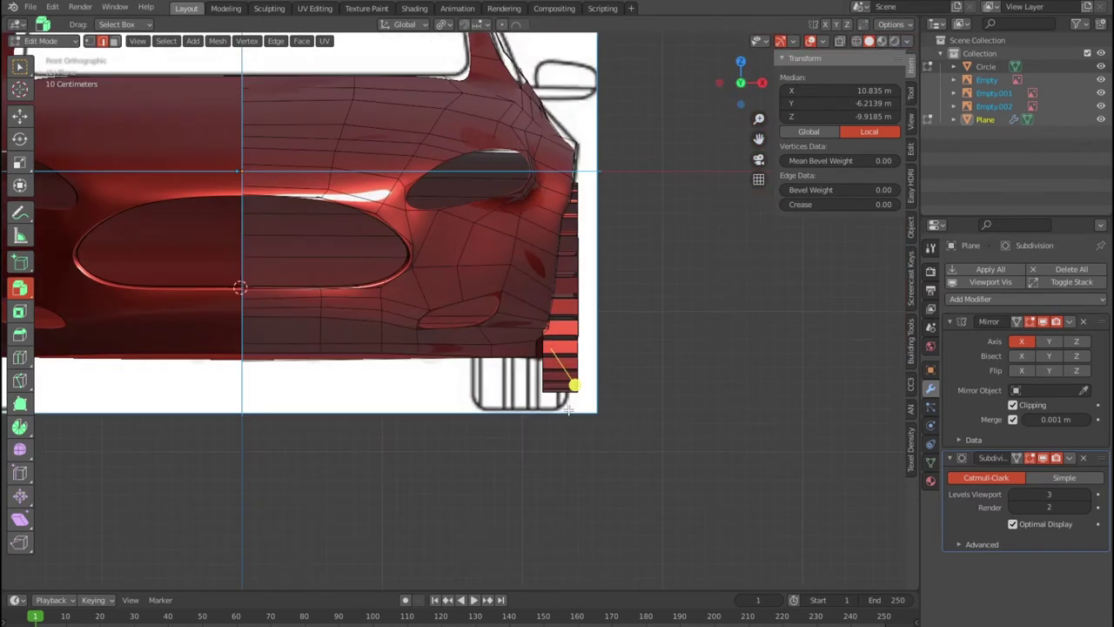
{"action": "key", "text": "KP_3"}
{"action": "scroll", "coordinate": [568, 409], "scroll_direction": "up", "scroll_amount": 2}
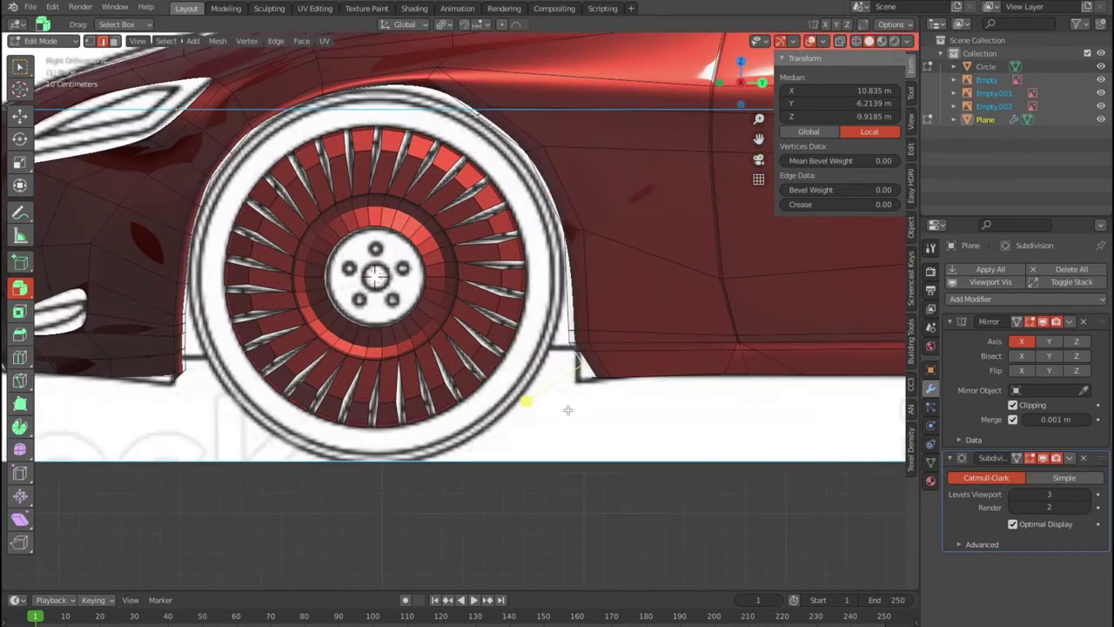
{"action": "scroll", "coordinate": [568, 409], "scroll_direction": "up", "scroll_amount": 1}
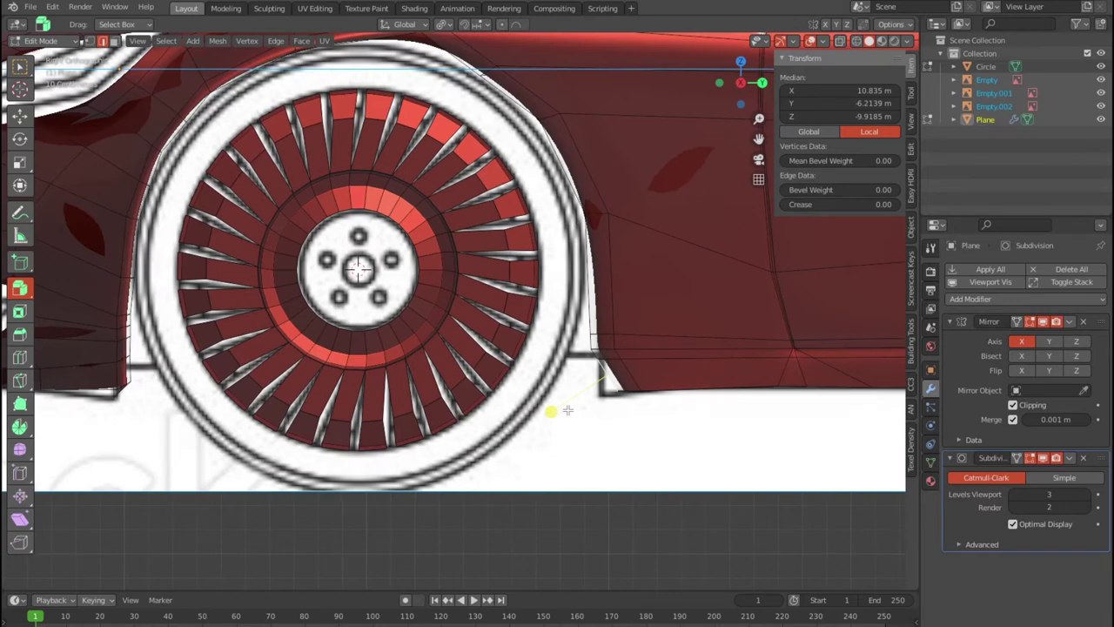
{"action": "scroll", "coordinate": [567, 409], "scroll_direction": "up", "scroll_amount": 1}
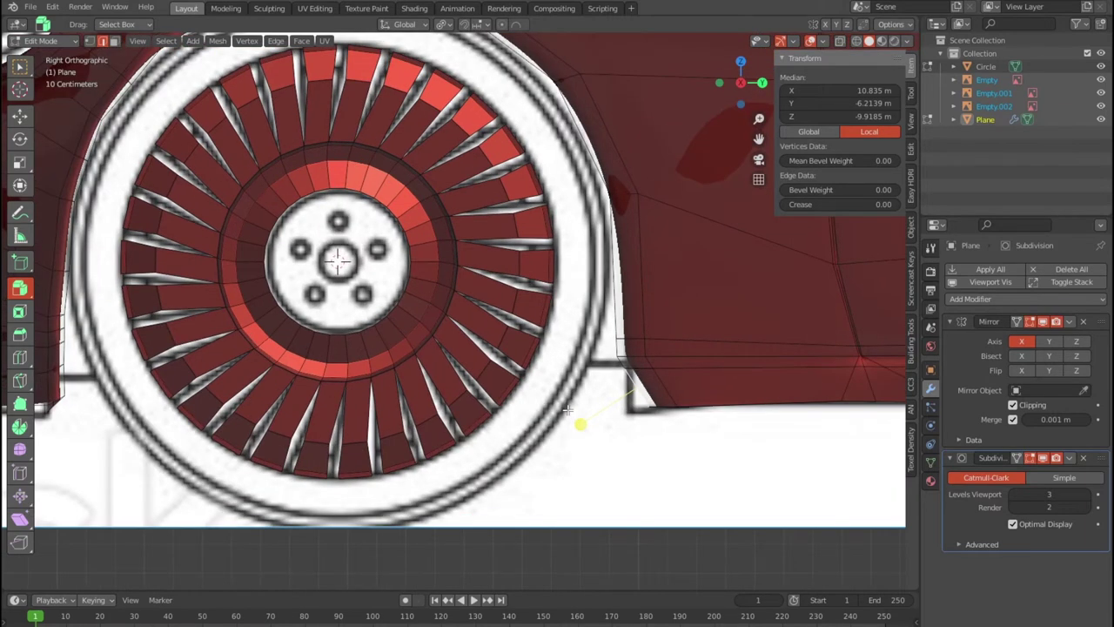
Toggle X-ray, return to Object Mode, and select the Circle wheel object in the Outliner
{"action": "key", "text": "alt+z"}
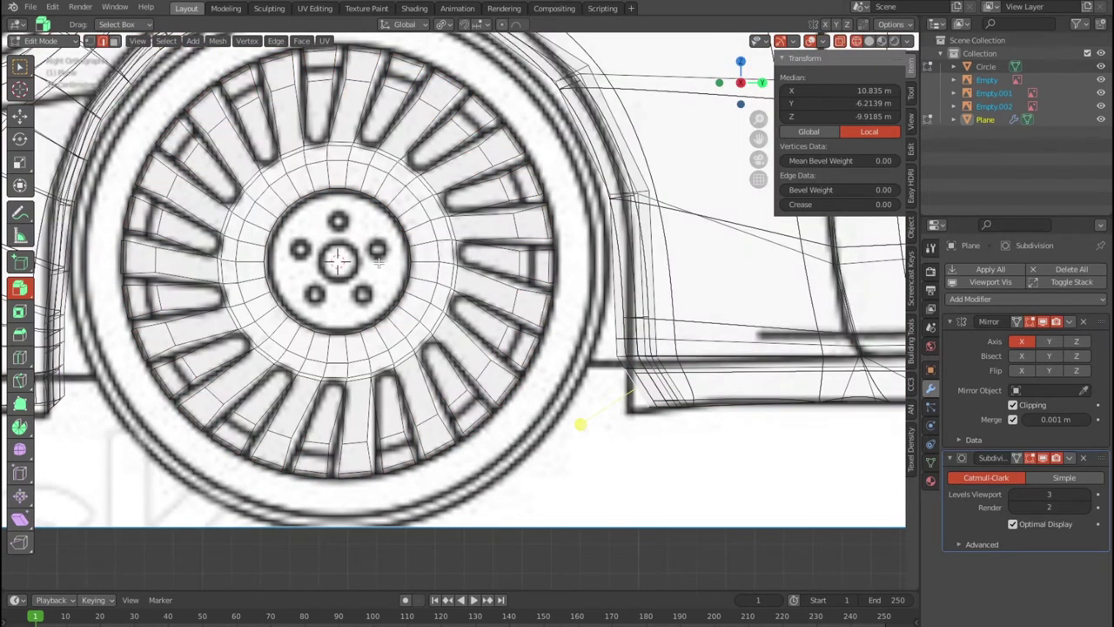
{"action": "key", "text": "Tab"}
{"action": "scroll", "coordinate": [378, 262], "scroll_direction": "down", "scroll_amount": 3}
{"action": "scroll", "coordinate": [417, 286], "scroll_direction": "up", "scroll_amount": 1}
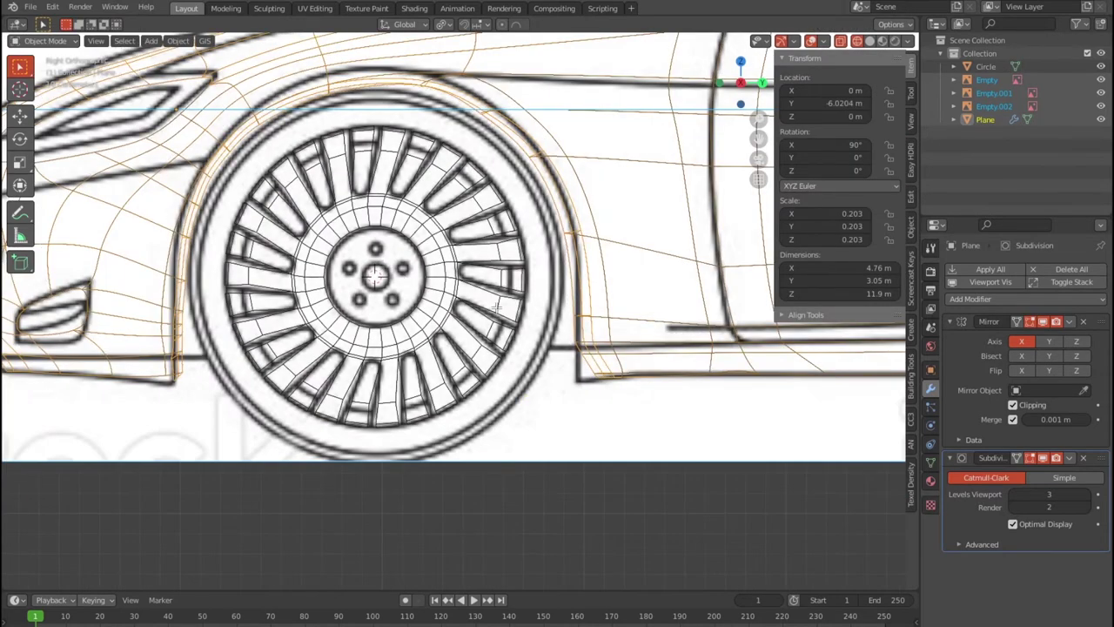
{"action": "key", "text": "Tab"}
{"action": "key", "text": "Tab"}
{"action": "key", "text": "Tab"}
{"action": "key", "text": "alt+a"}
{"action": "key", "text": "Tab"}
{"action": "key", "text": "shift+r"}
{"action": "left_click", "coordinate": [216, 559]}
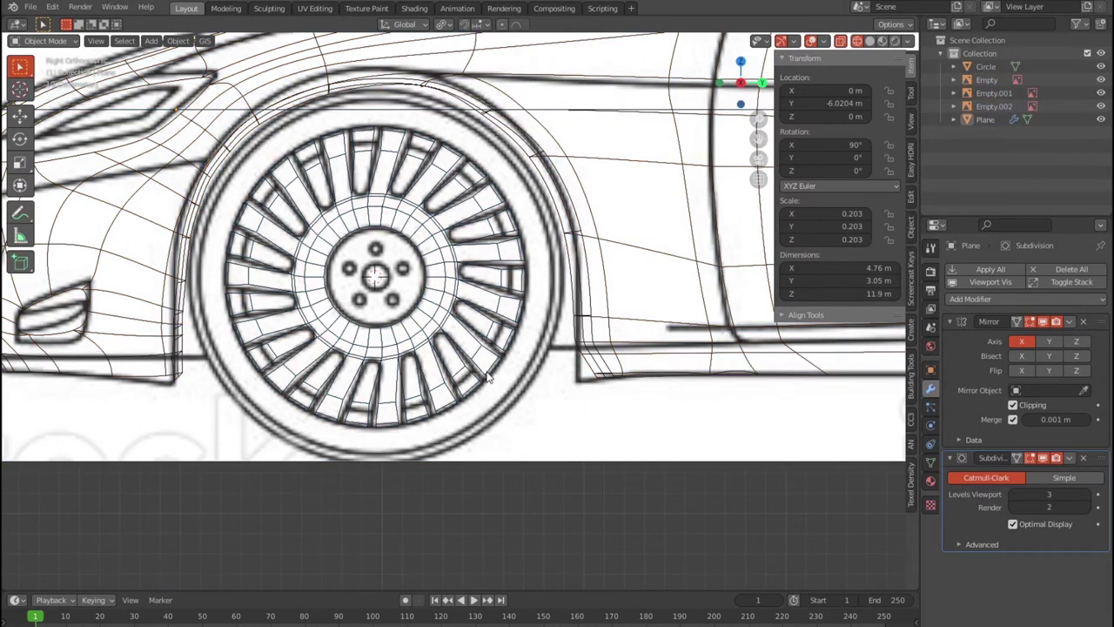
{"action": "left_click", "coordinate": [987, 120]}
{"action": "left_click", "coordinate": [985, 67]}
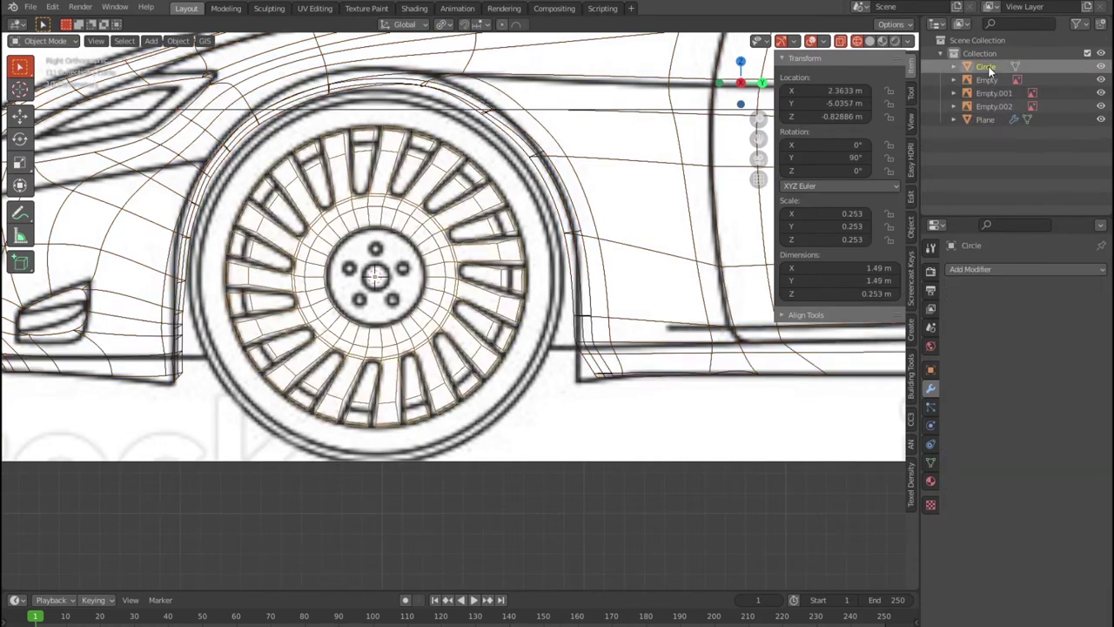
Give the wheel Circle a Subdivision Surface modifier at viewport level 2, shown in Material Preview
{"action": "left_click", "coordinate": [992, 273]}
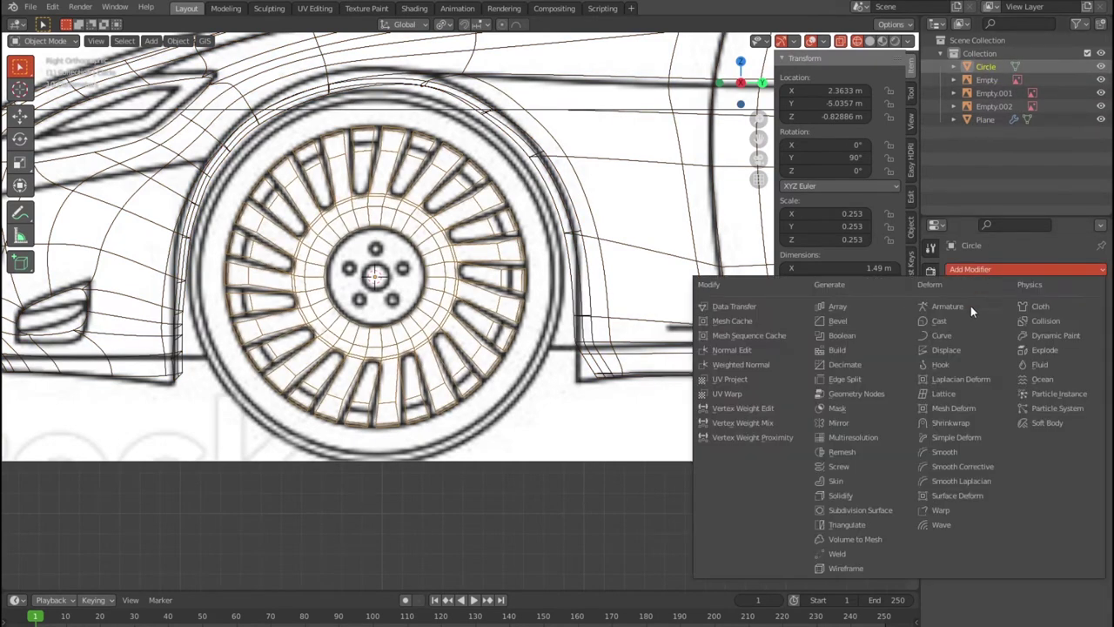
{"action": "left_click", "coordinate": [878, 511]}
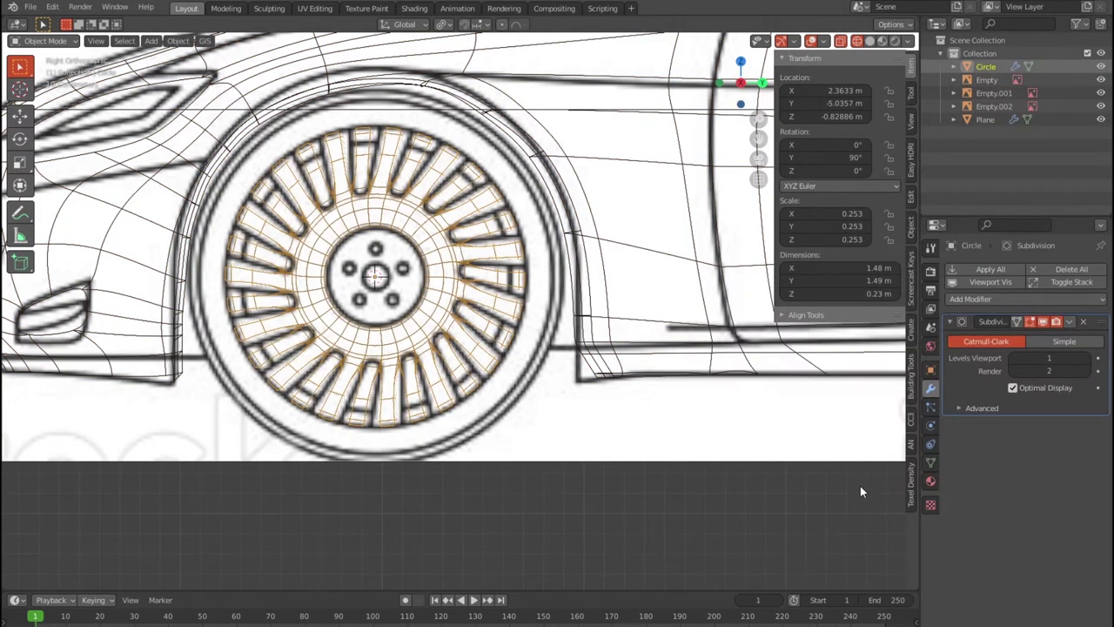
{"action": "left_click", "coordinate": [1088, 359]}
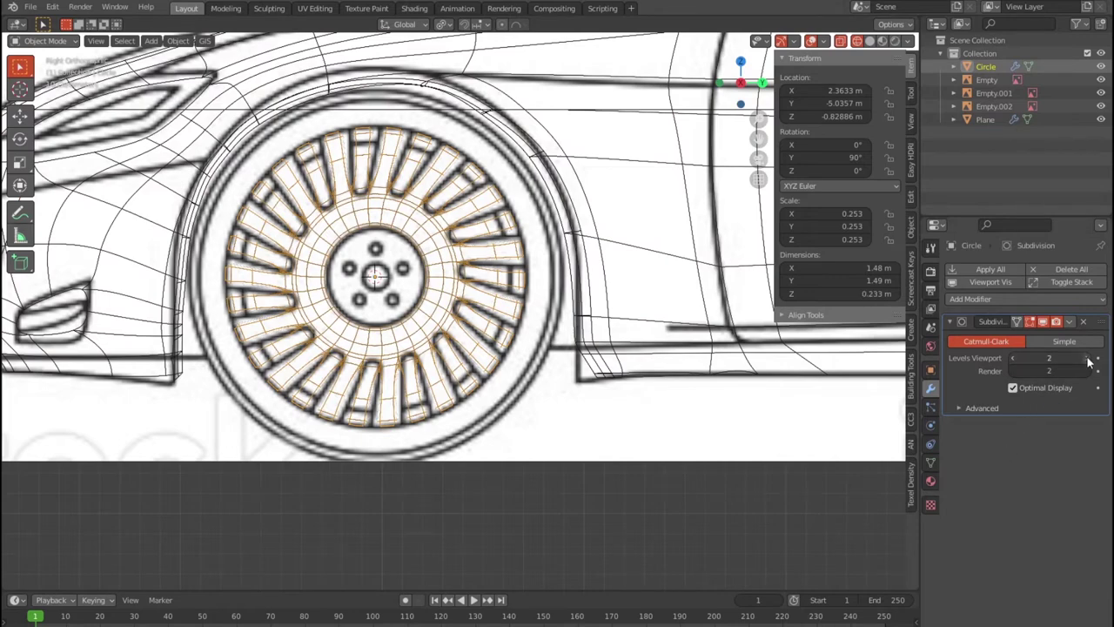
{"action": "key", "text": "shift+z"}
{"action": "mouse_move", "coordinate": [516, 392]}
{"action": "middle_mouse_down"}
{"action": "mouse_move", "coordinate": [571, 404]}
{"action": "mouse_move", "coordinate": [703, 312]}
{"action": "mouse_move", "coordinate": [710, 348]}
{"action": "mouse_move", "coordinate": [492, 429]}
{"action": "mouse_move", "coordinate": [505, 406]}
{"action": "middle_mouse_up"}
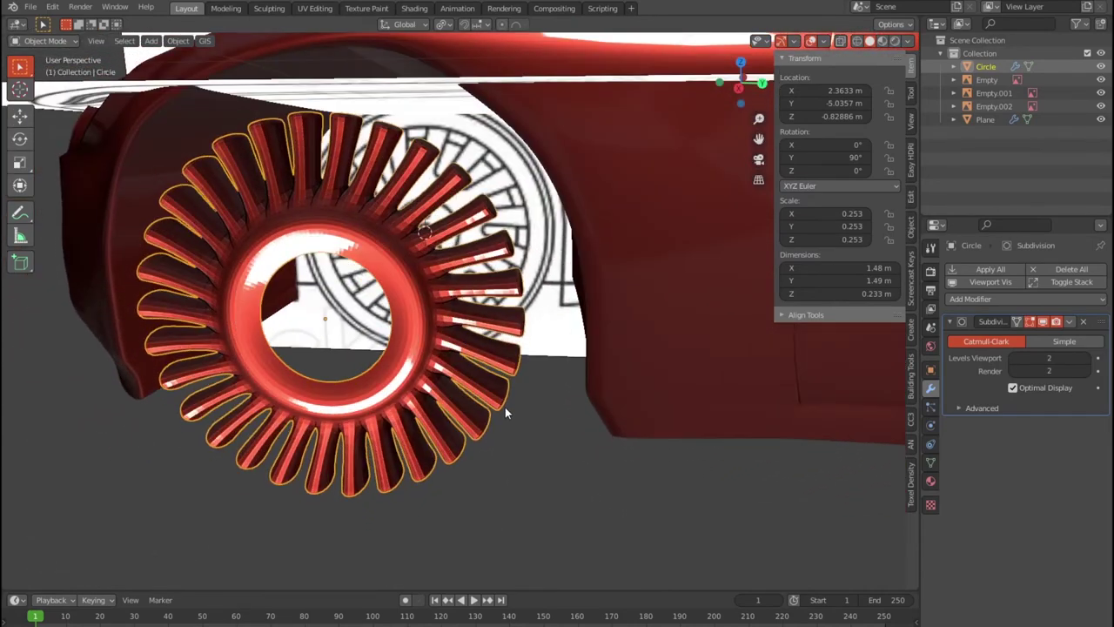
In the face-on side view, raise the wheel's Subdivision viewport level to 3
{"action": "key", "text": "KP_3"}
{"action": "scroll", "coordinate": [477, 349], "scroll_direction": "up", "scroll_amount": 1}
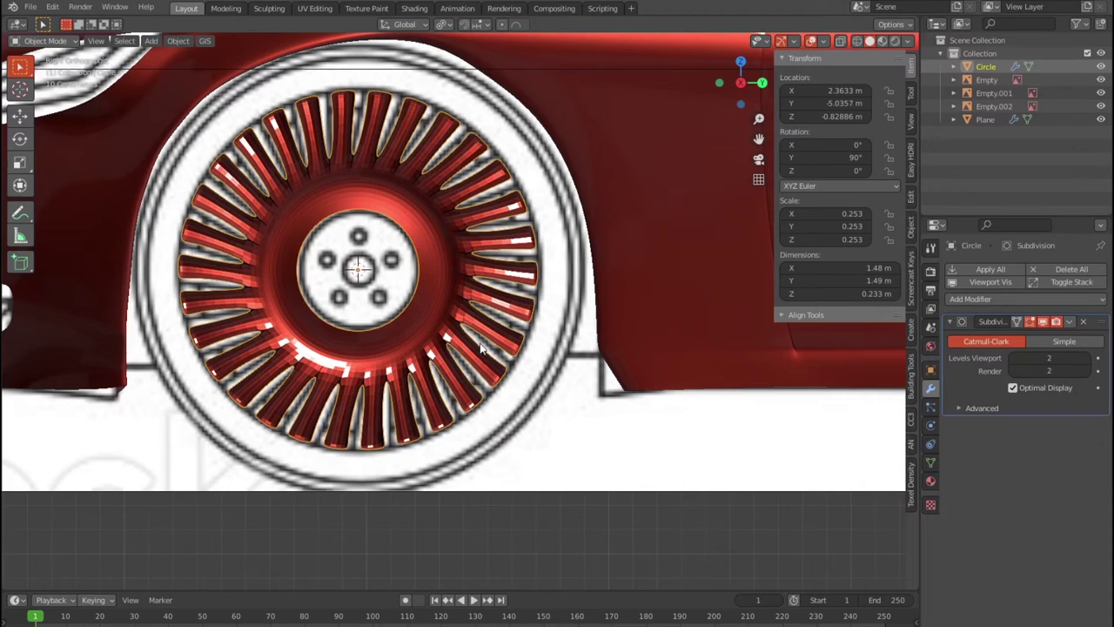
{"action": "left_click", "coordinate": [1087, 358]}
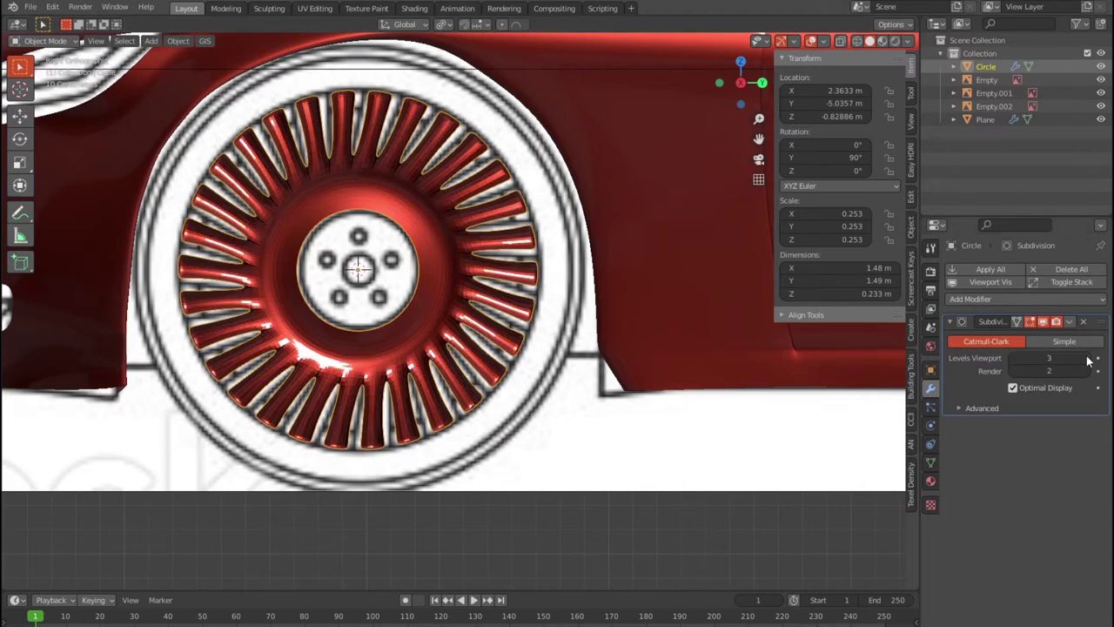
{"action": "scroll", "coordinate": [657, 392], "scroll_direction": "down", "scroll_amount": 1}
{"action": "scroll", "coordinate": [648, 393], "scroll_direction": "down", "scroll_amount": 1}
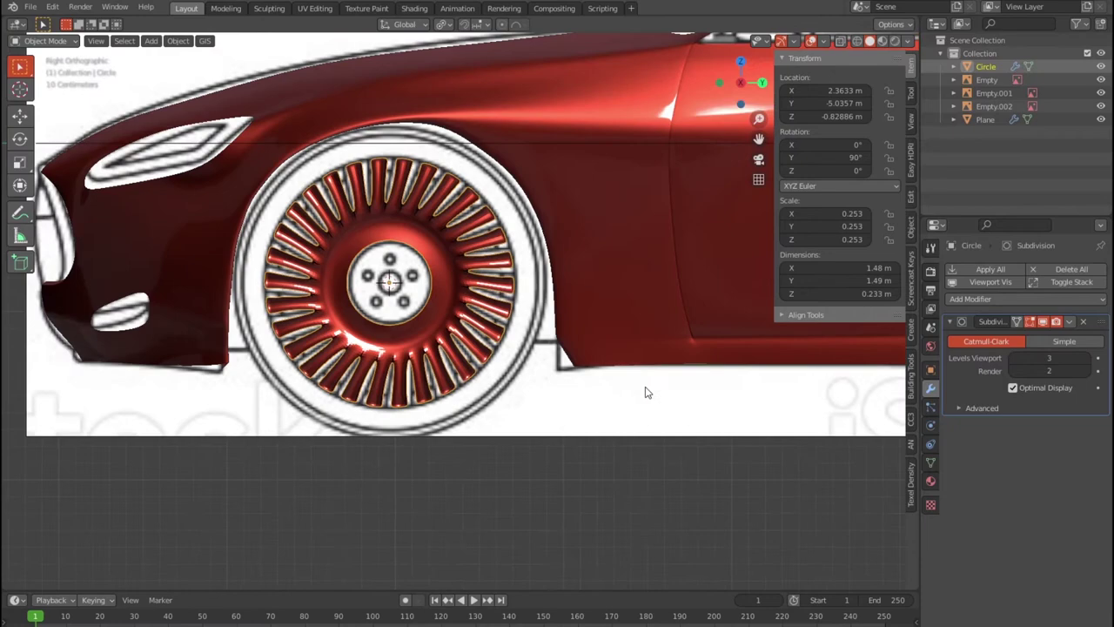
{"action": "scroll", "coordinate": [645, 393], "scroll_direction": "down", "scroll_amount": 2}
{"action": "scroll", "coordinate": [646, 392], "scroll_direction": "down", "scroll_amount": 5}
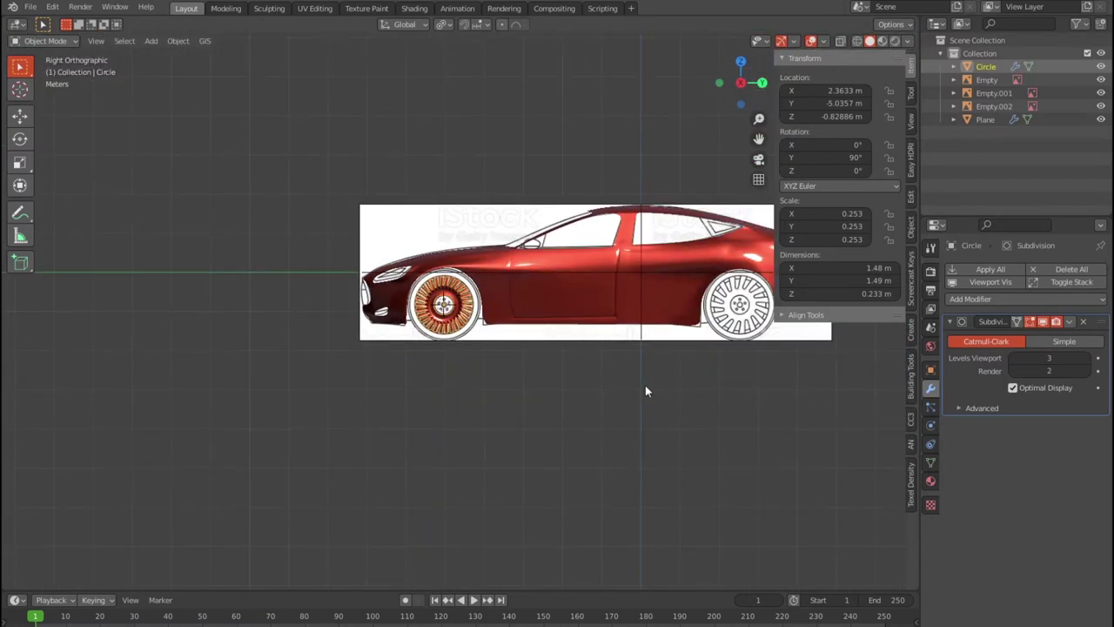
{"action": "scroll", "coordinate": [645, 391], "scroll_direction": "up", "scroll_amount": 5}
{"action": "scroll", "coordinate": [645, 390], "scroll_direction": "up", "scroll_amount": 2}
{"action": "scroll", "coordinate": [627, 385], "scroll_direction": "up", "scroll_amount": 2}
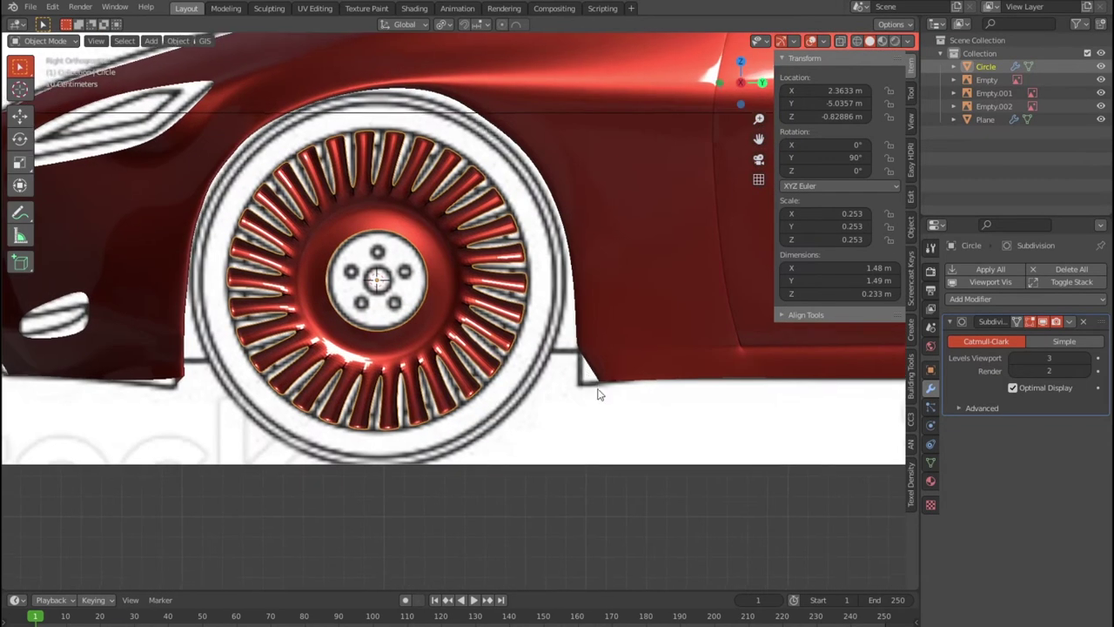
Enter Edit Mode on the wheel and select the inner hub edge loop
{"action": "key", "text": "Tab"}
{"action": "scroll", "coordinate": [467, 394], "scroll_direction": "up", "scroll_amount": 3}
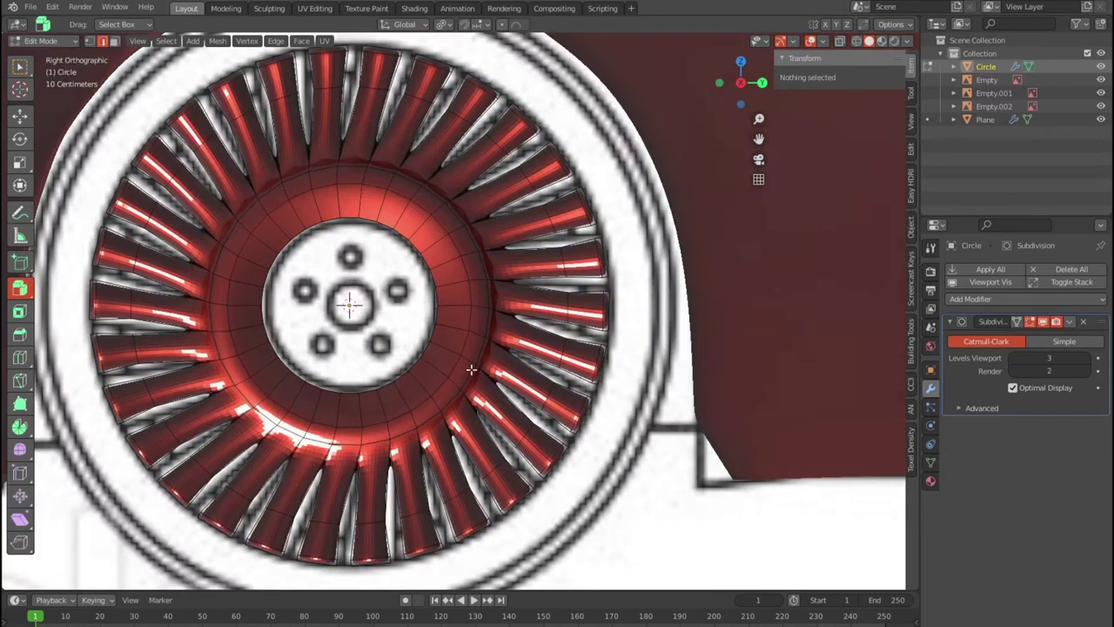
{"action": "left_click", "coordinate": [435, 318], "text": "alt"}
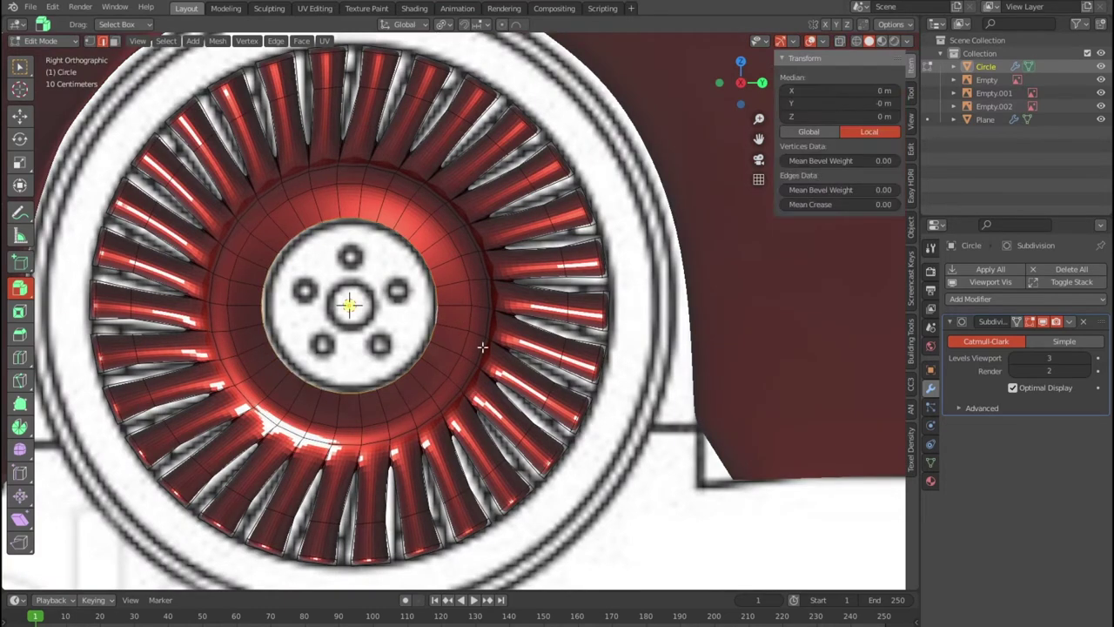
{"action": "scroll", "coordinate": [490, 350], "scroll_direction": "down", "scroll_amount": 2}
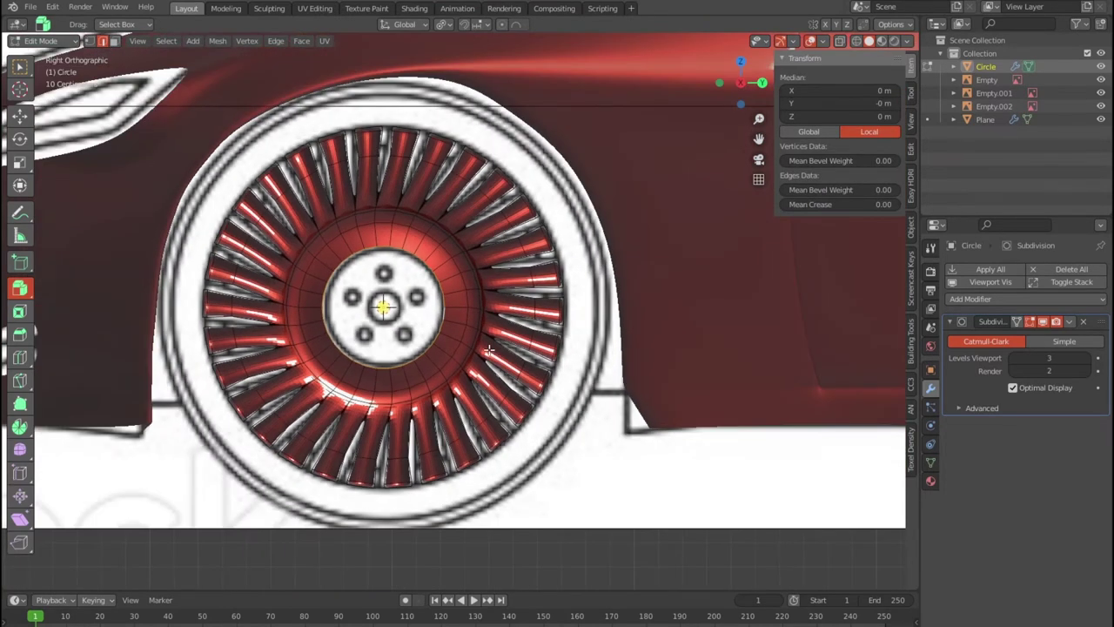
Duplicate the inner hub edge loop in place and separate it into its own object
{"action": "key", "text": "shift+d"}
{"action": "right_click", "coordinate": [511, 350]}
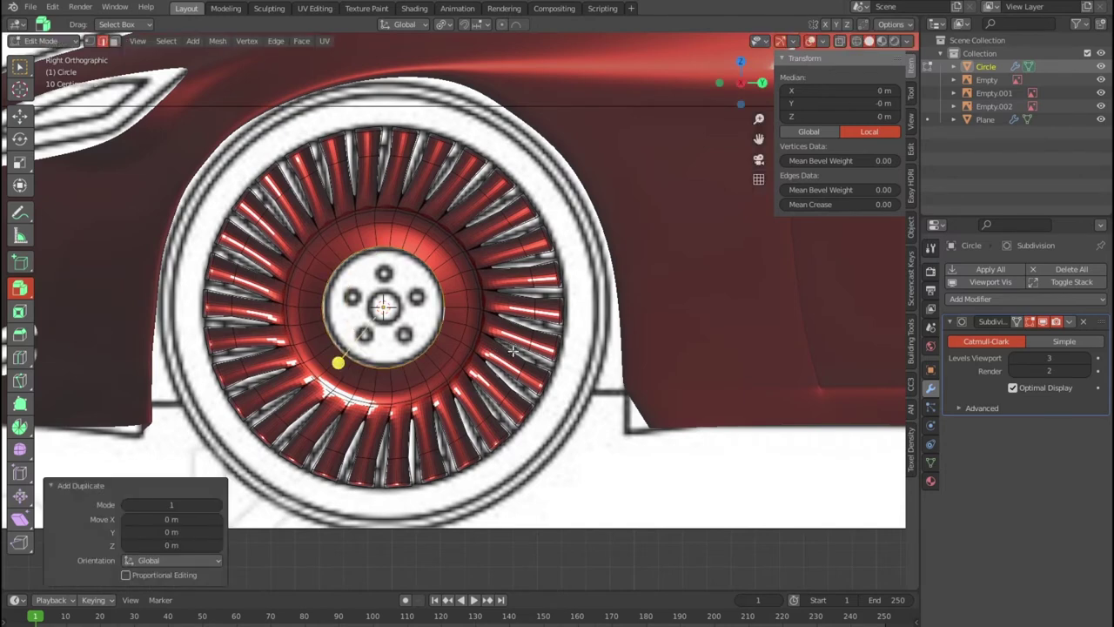
{"action": "key", "text": "p"}
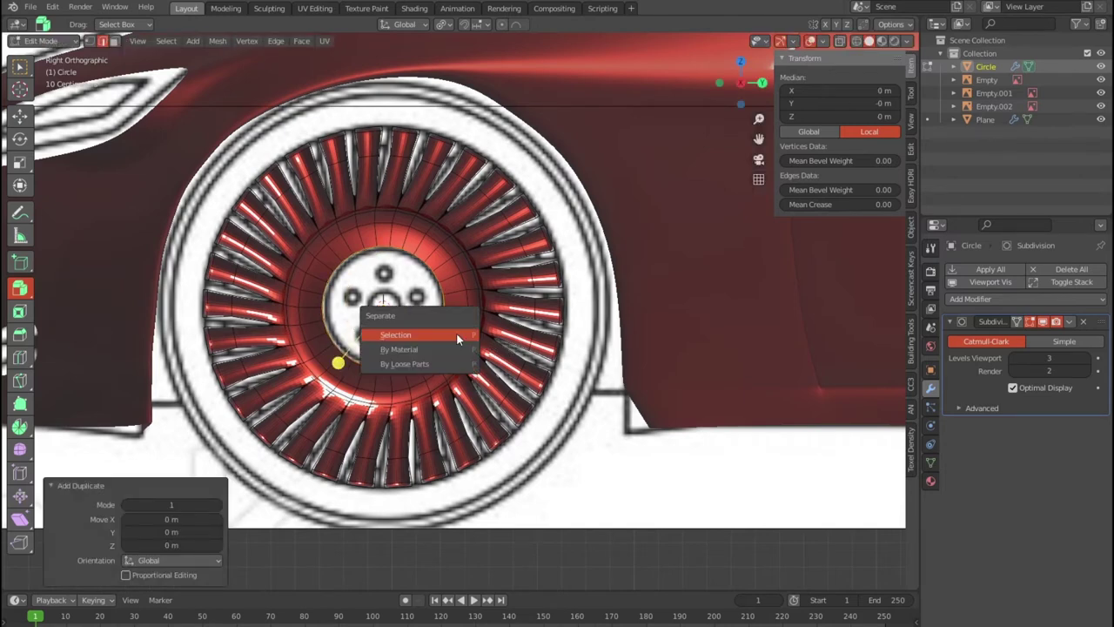
{"action": "left_click", "coordinate": [456, 335]}
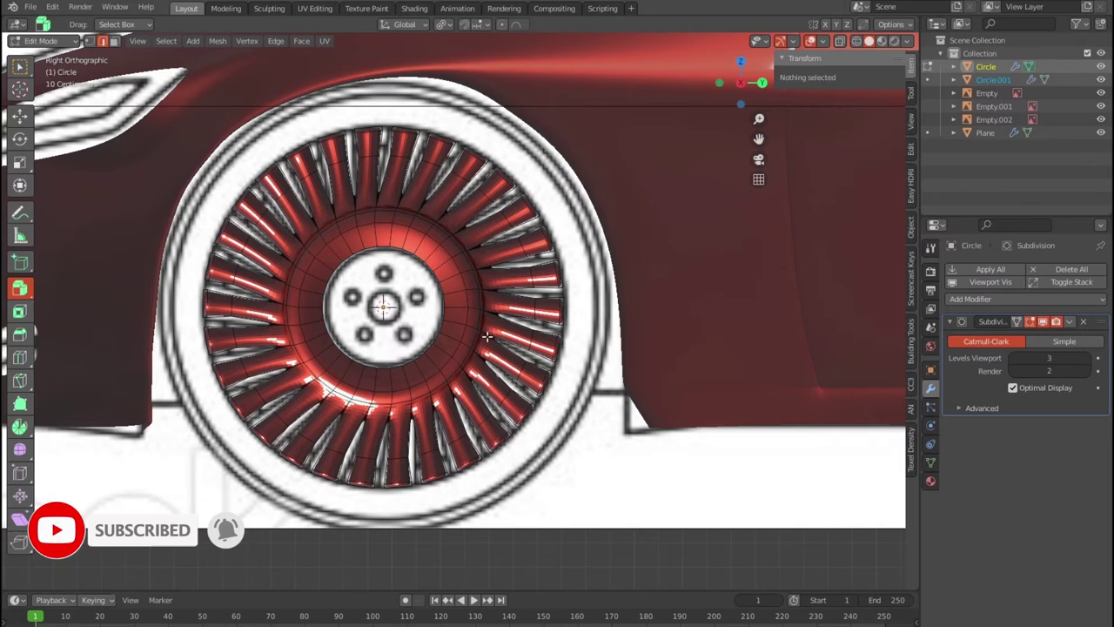
Back in Object Mode, make Circle.001 active and start scaling it up
{"action": "key", "text": "Tab"}
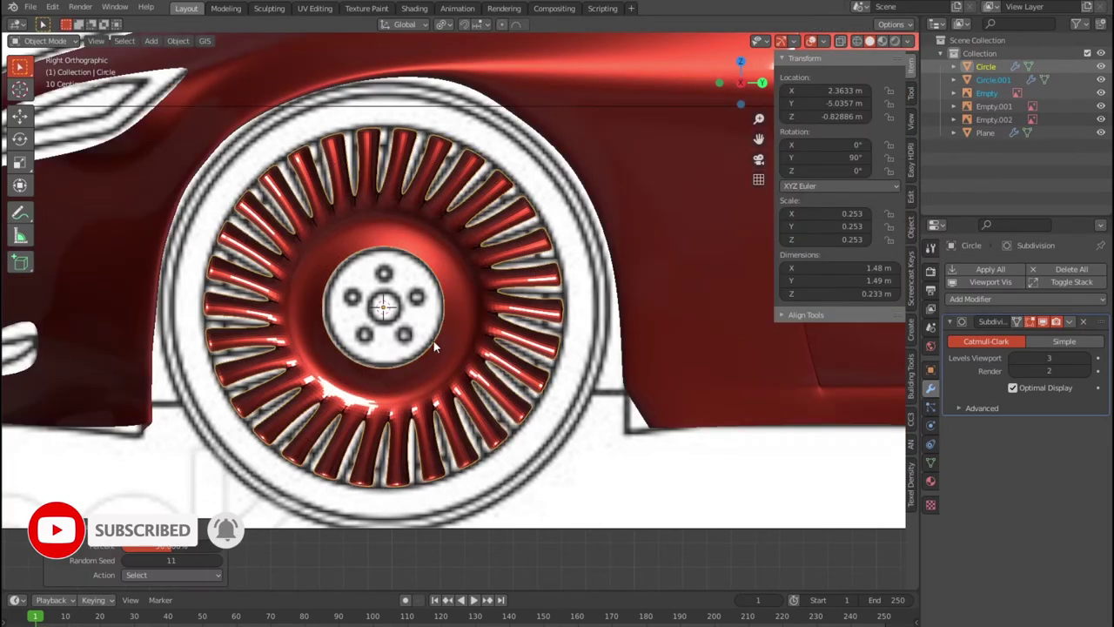
{"action": "left_click", "coordinate": [993, 80]}
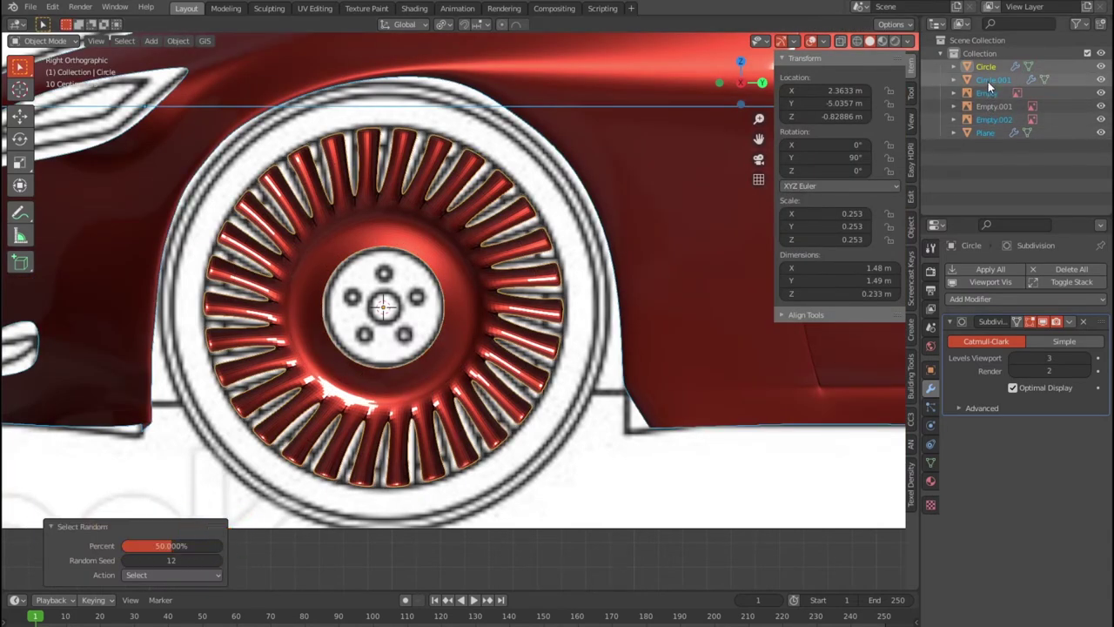
{"action": "key", "text": "s"}
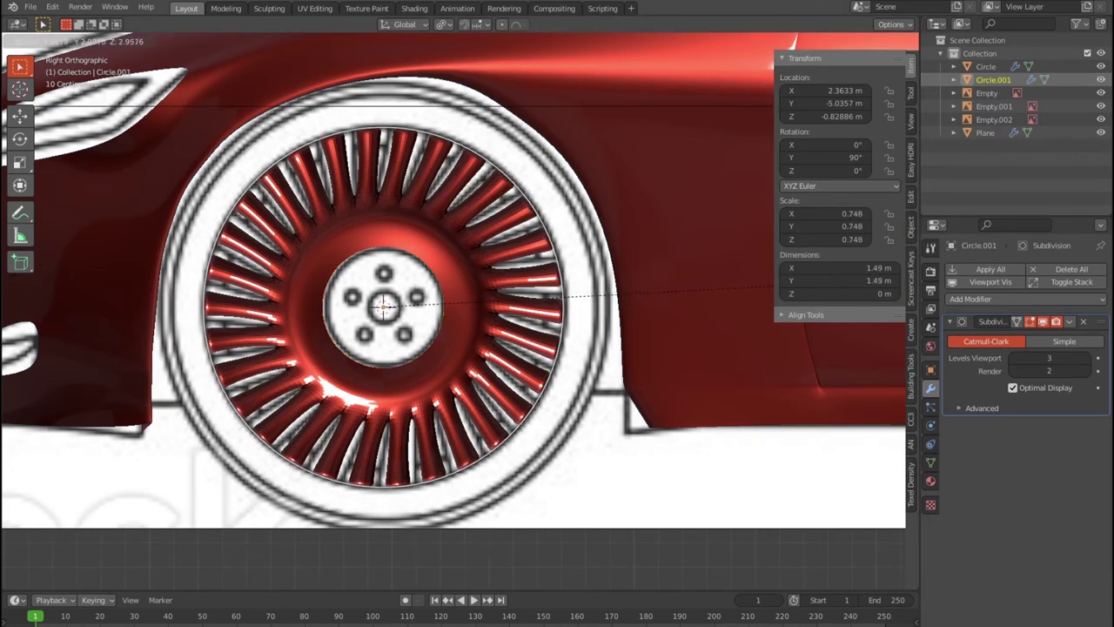
Fix Circle.001's size at the wheel's outer edge and select all its geometry in Edit Mode
{"action": "left_click", "coordinate": [793, 322]}
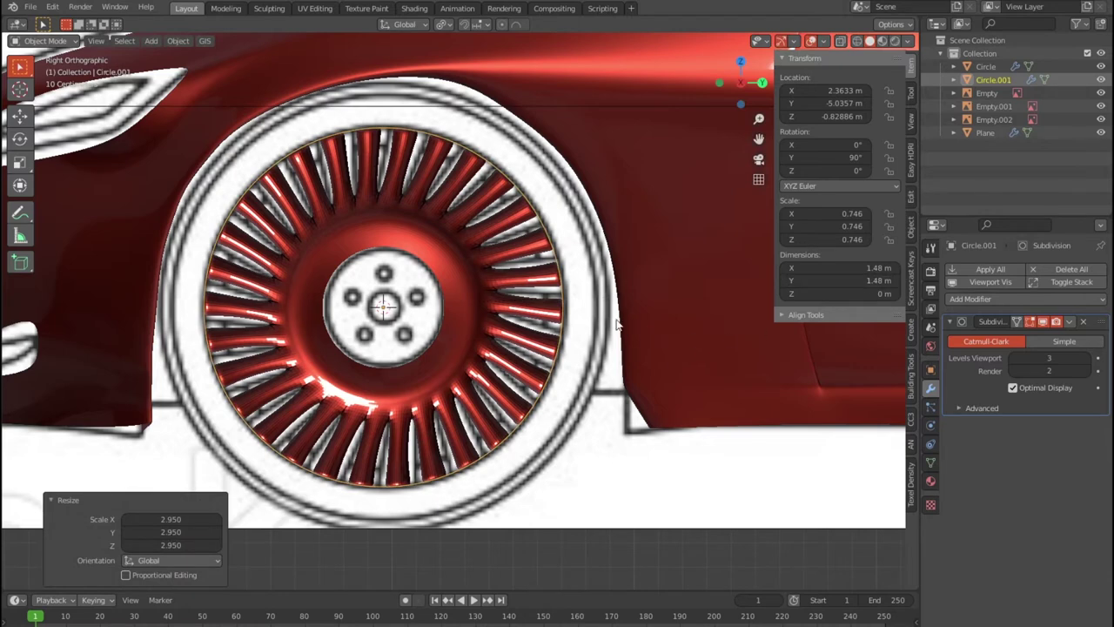
{"action": "key", "text": "Tab"}
{"action": "key", "text": "a"}
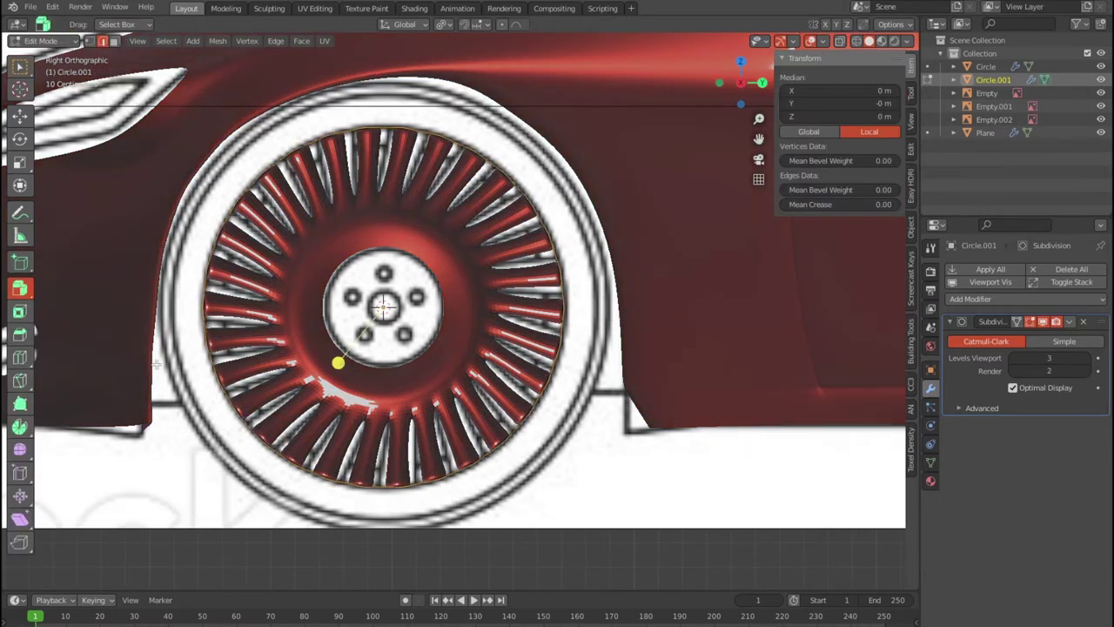
Extrude the ring along its normals into a thin rim band offset about 0.0306 m
{"action": "left_click_drag", "start_coordinate": [20, 287], "coordinate": [52, 294]}
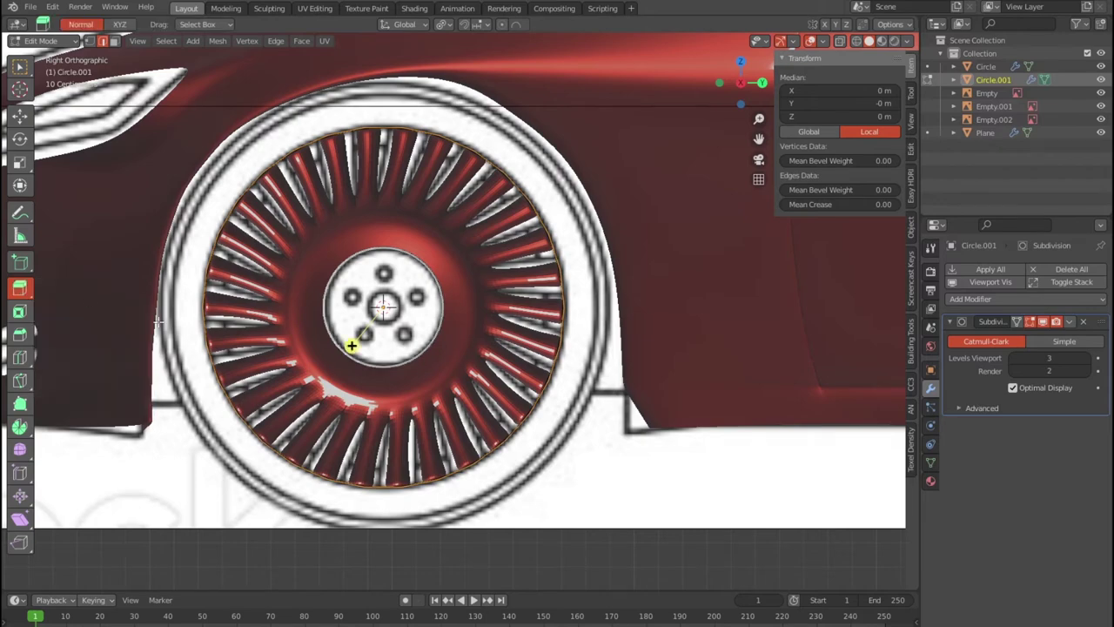
{"action": "scroll", "coordinate": [408, 372], "scroll_direction": "down", "scroll_amount": 3}
{"action": "middle_click_drag", "start_coordinate": [407, 372], "coordinate": [449, 390]}
{"action": "left_click_drag", "start_coordinate": [448, 391], "coordinate": [600, 464]}
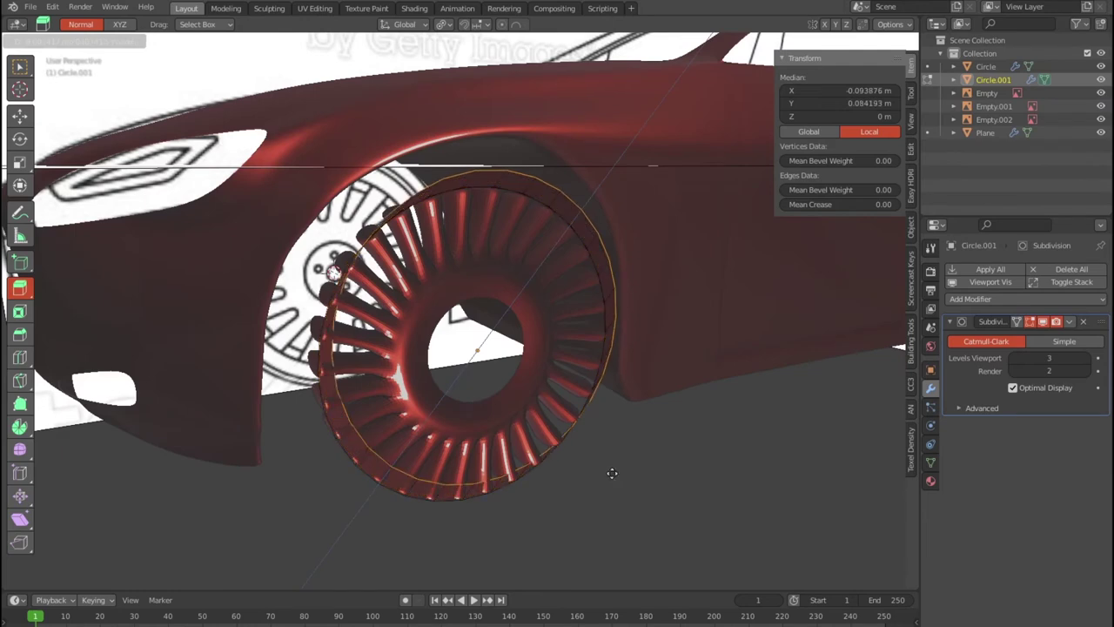
{"action": "key", "text": "ctrl+z"}
{"action": "left_click_drag", "start_coordinate": [17, 292], "coordinate": [52, 319]}
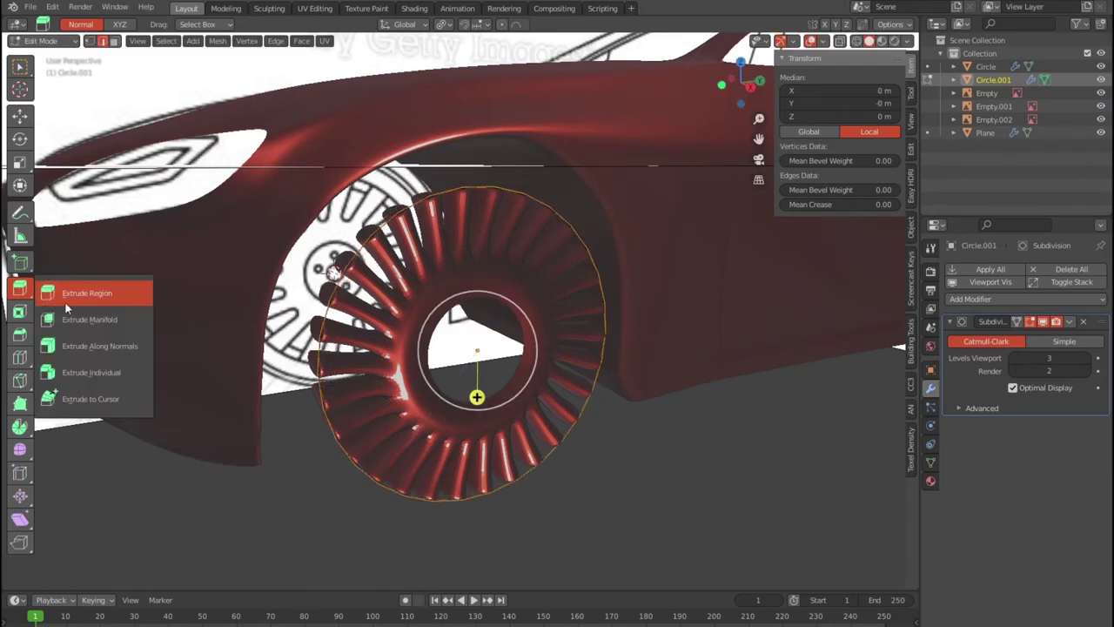
{"action": "mouse_move", "coordinate": [478, 418]}
{"action": "left_mouse_down"}
{"action": "mouse_move", "coordinate": [493, 396]}
{"action": "mouse_move", "coordinate": [505, 414]}
{"action": "left_mouse_up"}
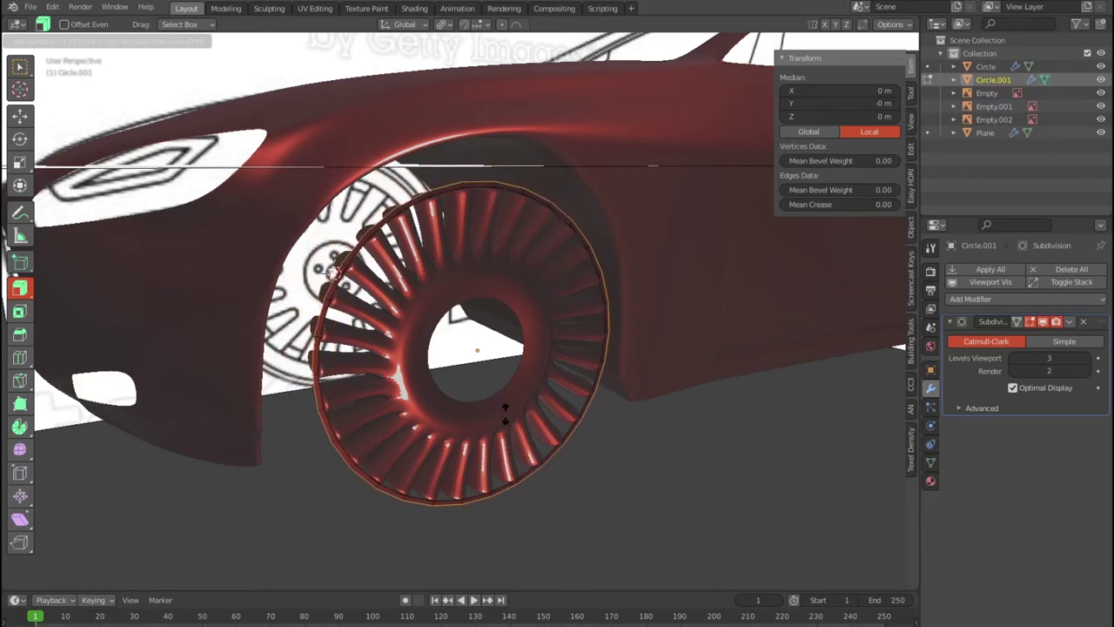
{"action": "left_click_drag", "start_coordinate": [505, 414], "coordinate": [504, 414]}
{"action": "key", "text": "alt+a"}
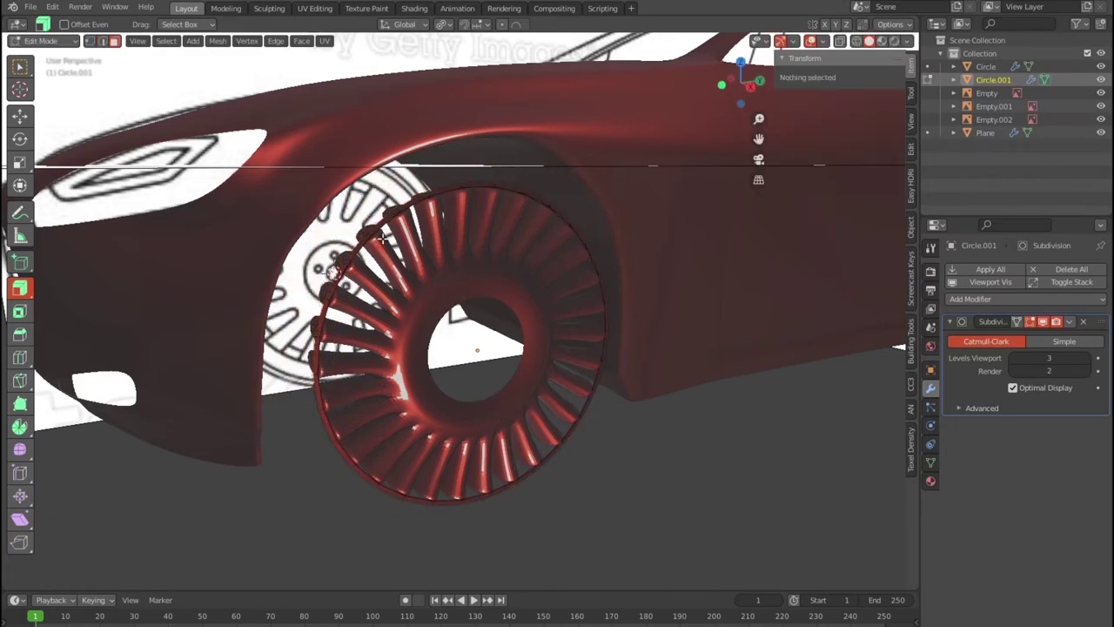
Select edges along the outer rim, then clear the edge selection
{"action": "left_click", "coordinate": [389, 223]}
{"action": "left_click", "coordinate": [419, 200], "text": "ctrl"}
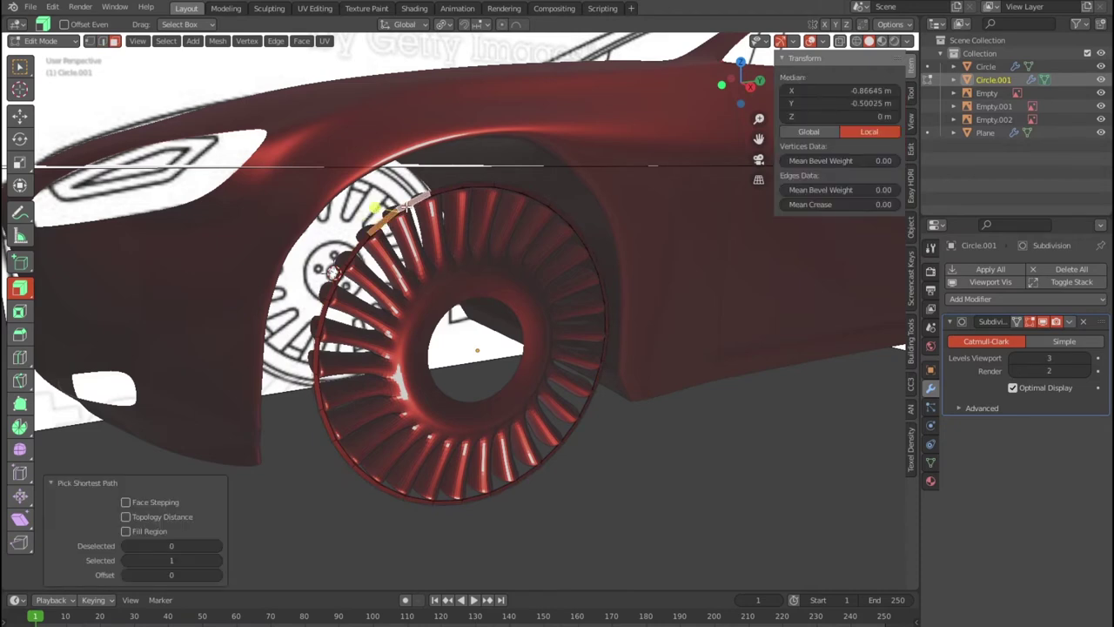
{"action": "key", "text": "alt+a"}
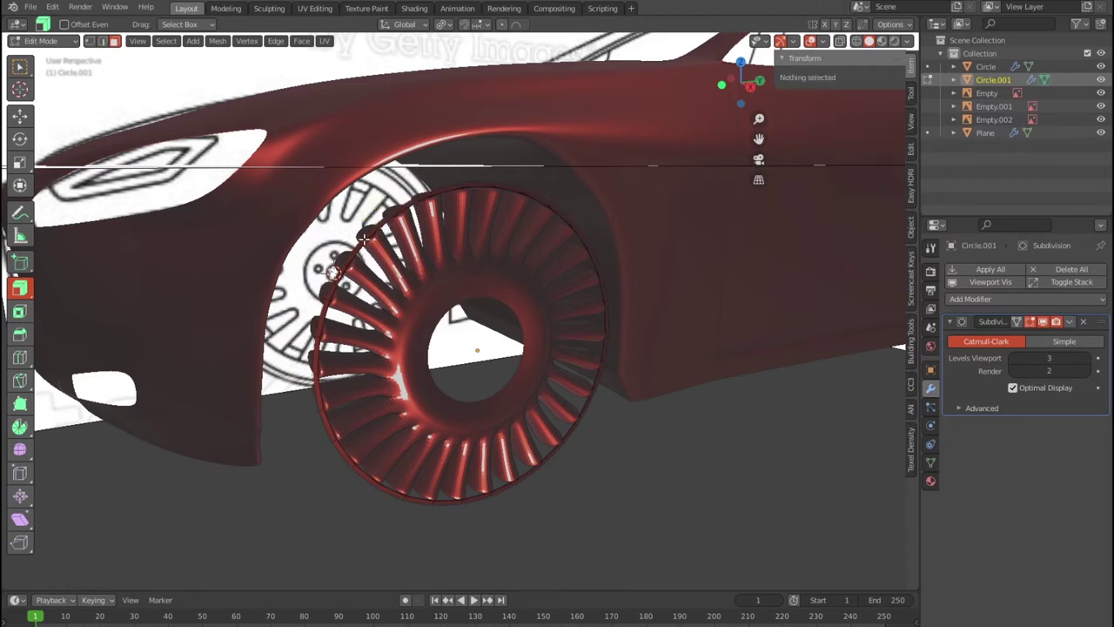
{"action": "left_click", "coordinate": [373, 228]}
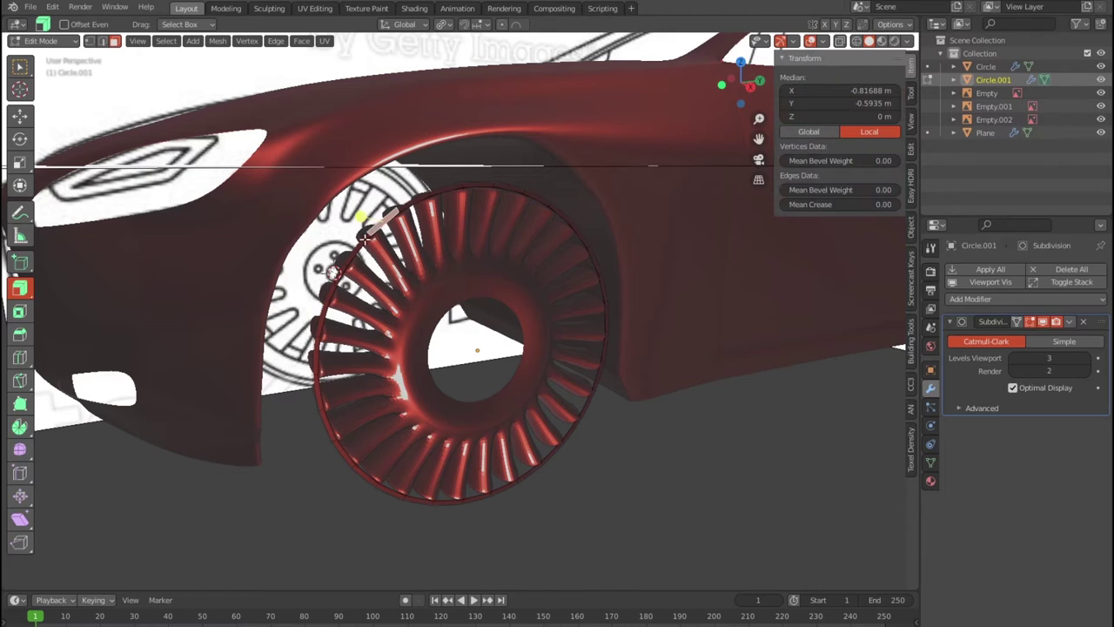
{"action": "left_click", "coordinate": [372, 228], "text": "ctrl"}
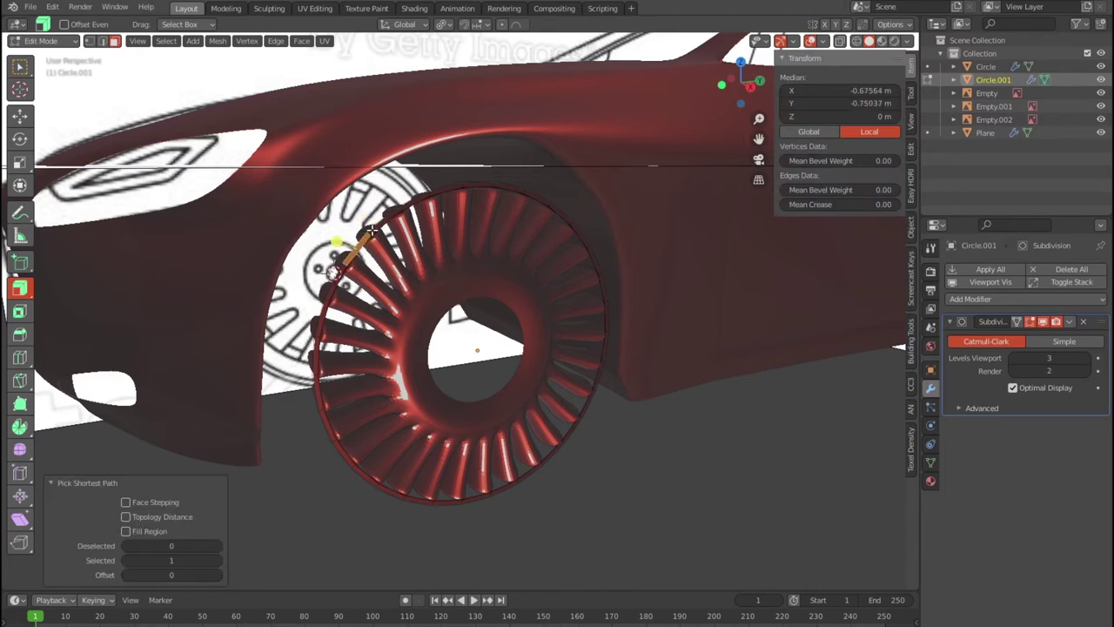
{"action": "left_click", "coordinate": [323, 451]}
Return to Object Mode and make Circle.001 the selected object
{"action": "left_click", "coordinate": [988, 78]}
{"action": "left_click", "coordinate": [986, 69]}
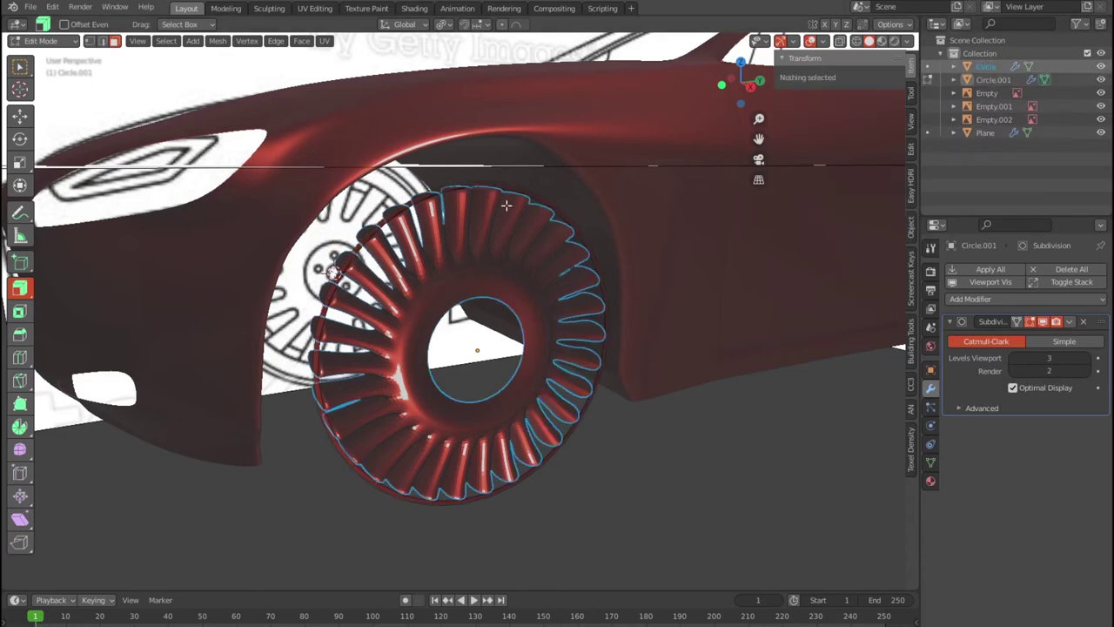
{"action": "key", "text": "Tab"}
{"action": "key", "text": "Tab"}
{"action": "middle_click_drag", "start_coordinate": [468, 226], "coordinate": [393, 229]}
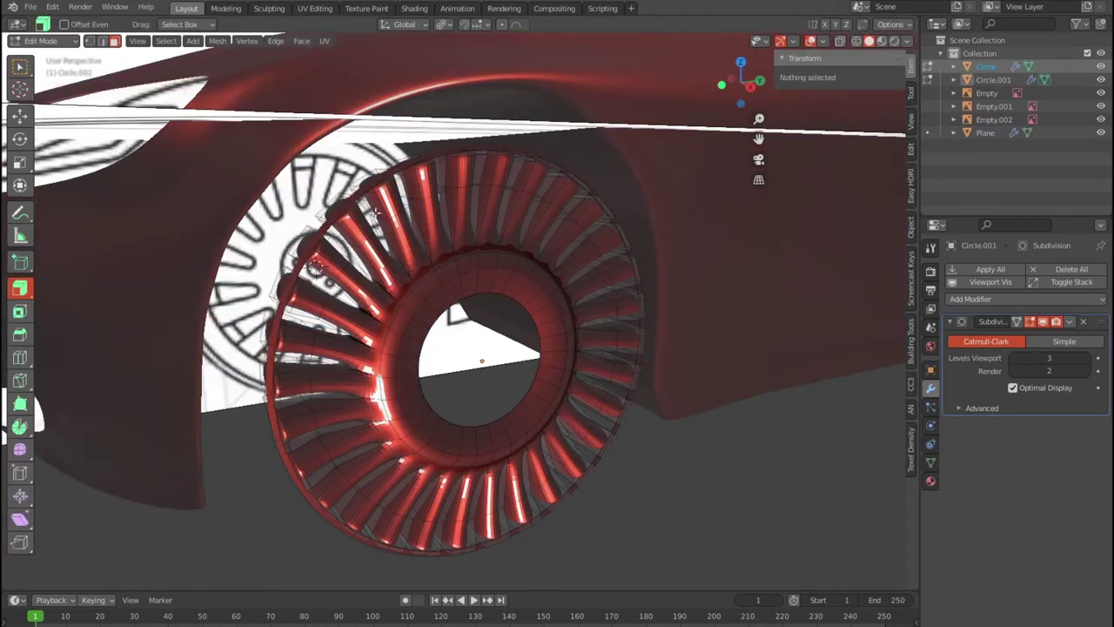
{"action": "left_click", "coordinate": [993, 79]}
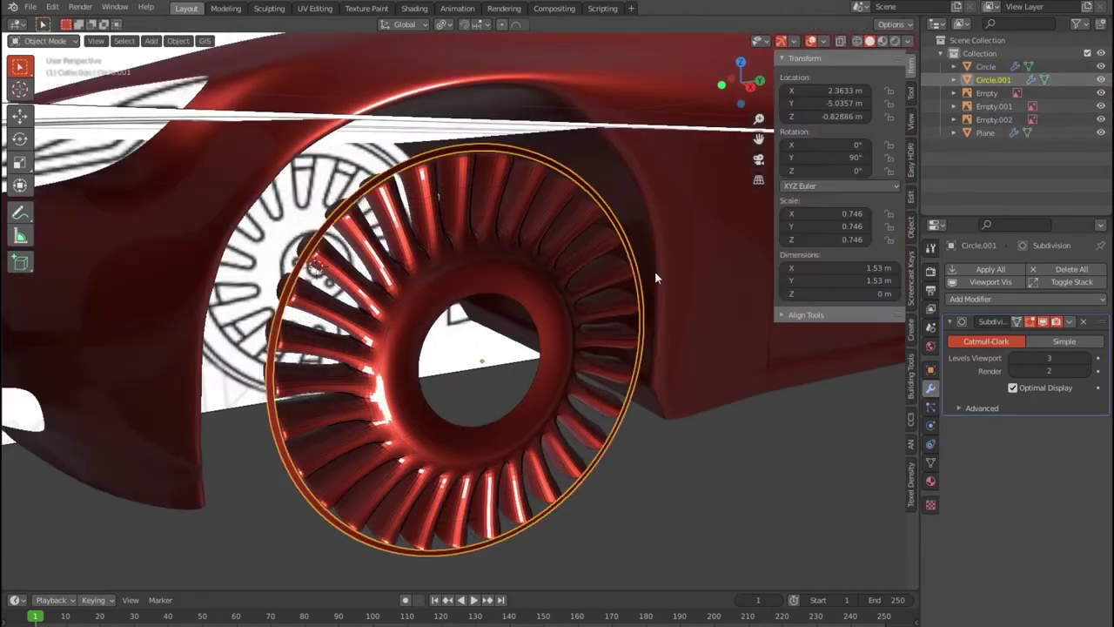
Enter Edit Mode on Circle.001 and start selecting the outer rim edge path
{"action": "middle_click_drag", "start_coordinate": [566, 352], "coordinate": [586, 349]}
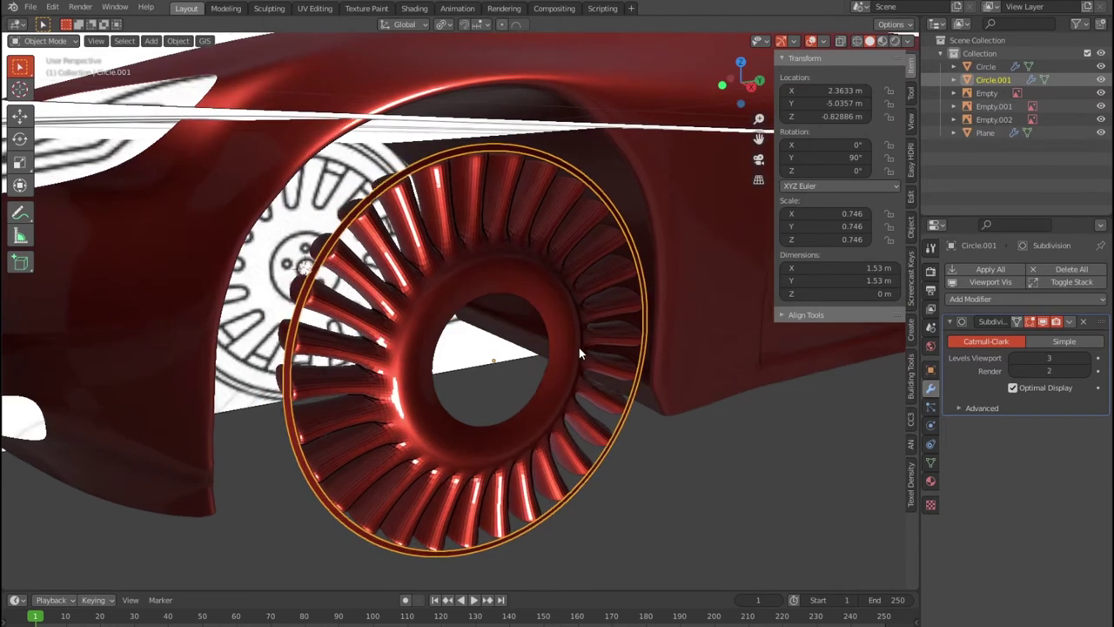
{"action": "key", "text": "Tab"}
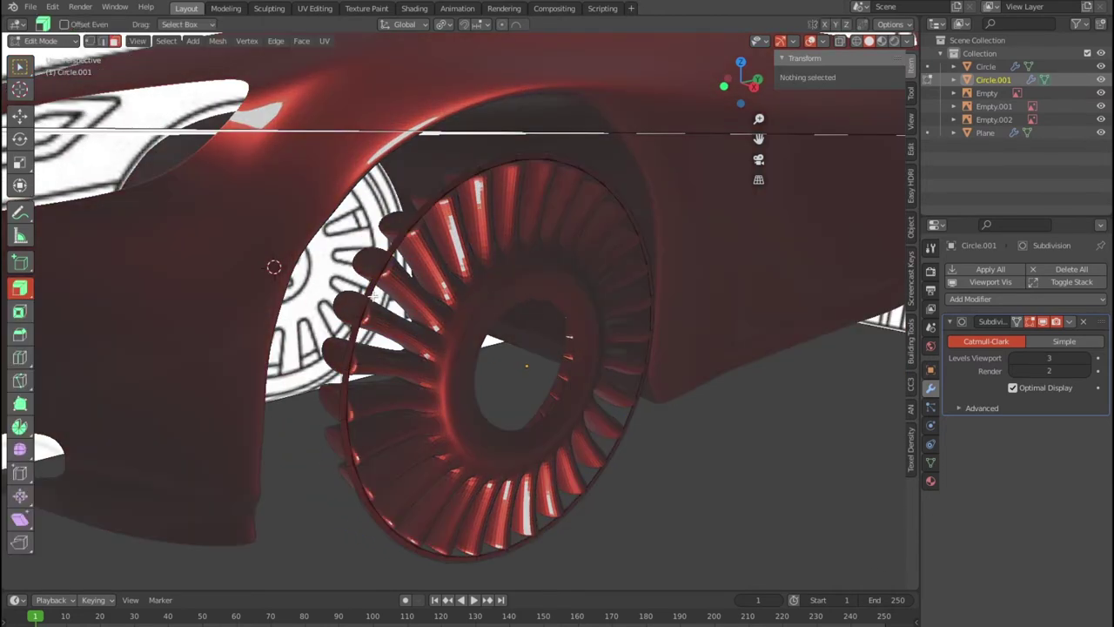
{"action": "left_click", "coordinate": [362, 298]}
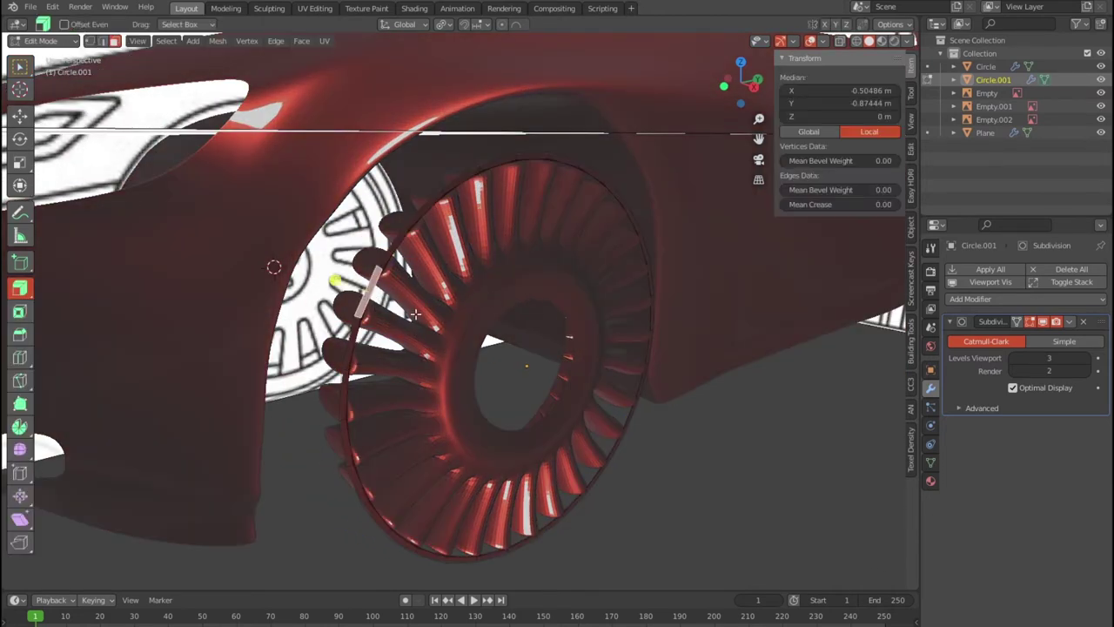
{"action": "left_click", "coordinate": [387, 255], "text": "ctrl"}
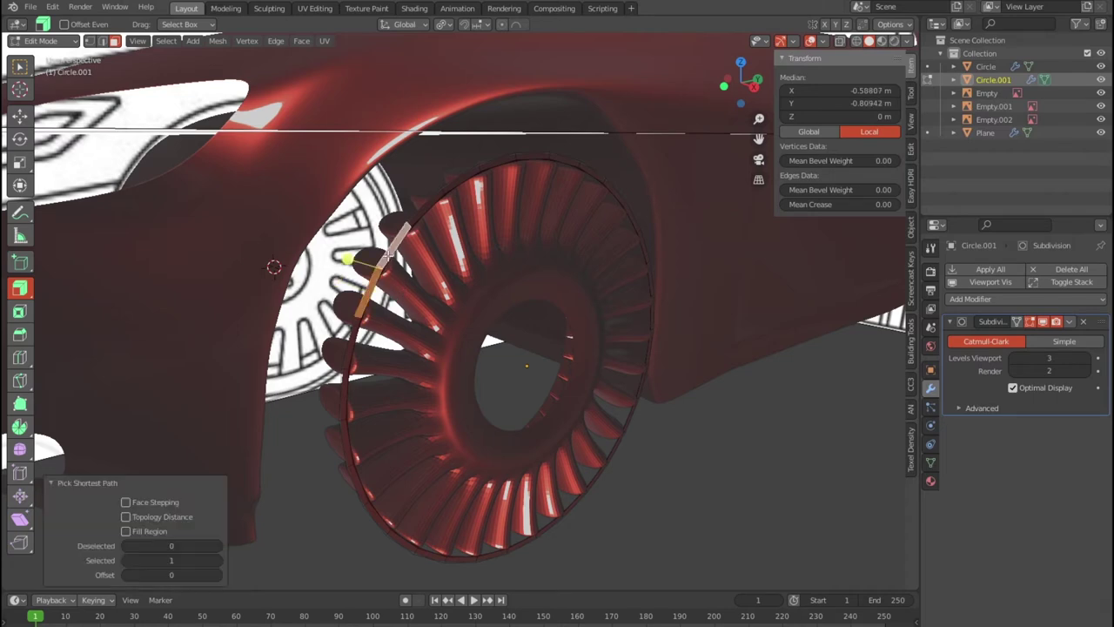
{"action": "left_click", "coordinate": [351, 342], "text": "ctrl"}
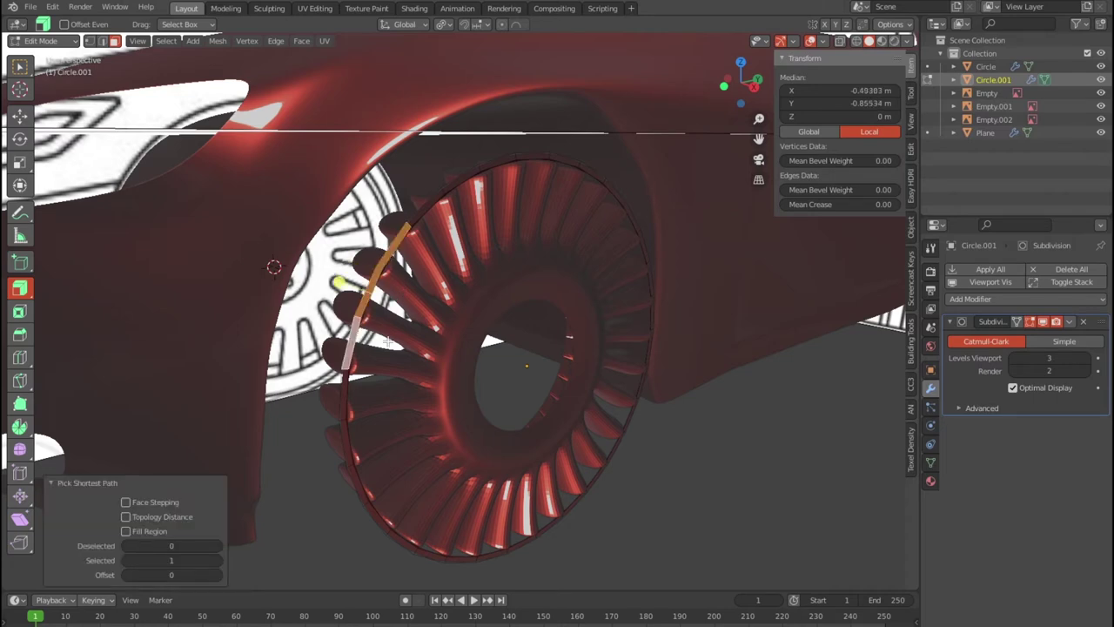
{"action": "middle_click_drag", "start_coordinate": [570, 292], "coordinate": [480, 287]}
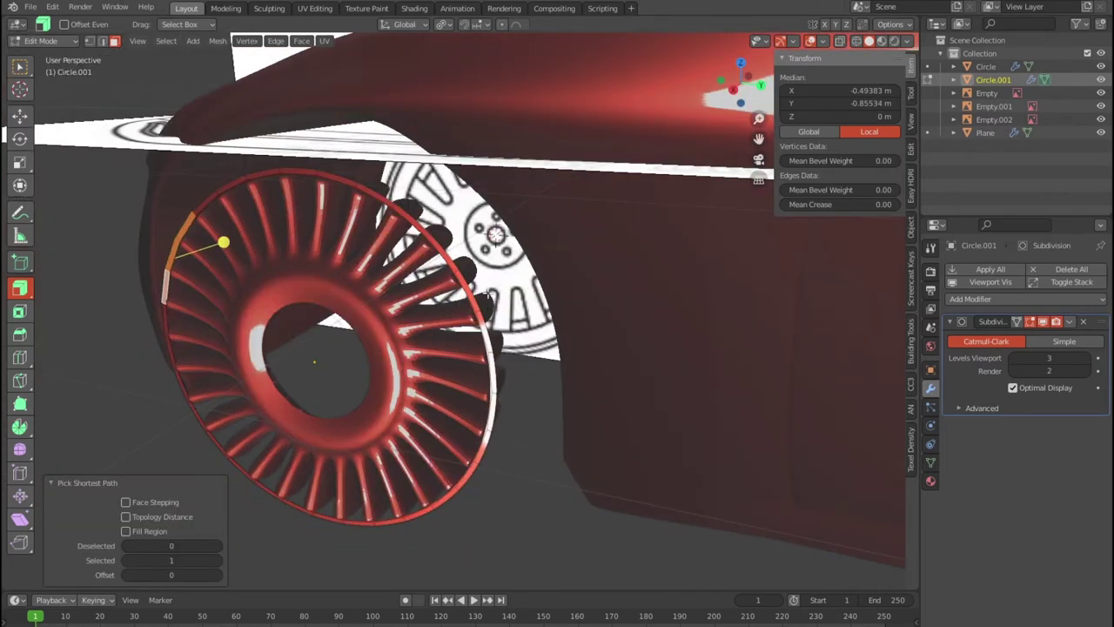
{"action": "left_click", "coordinate": [467, 287], "text": "ctrl"}
Complete the outer rim loop selection and extrude it along normals about 0.48 m
{"action": "mouse_move", "coordinate": [465, 480]}
{"action": "middle_mouse_down"}
{"action": "mouse_move", "coordinate": [485, 365]}
{"action": "mouse_move", "coordinate": [460, 333]}
{"action": "middle_mouse_up"}
{"action": "left_click", "coordinate": [435, 213], "text": "ctrl"}
{"action": "mouse_move", "coordinate": [435, 214]}
{"action": "middle_mouse_down"}
{"action": "mouse_move", "coordinate": [340, 255]}
{"action": "mouse_move", "coordinate": [399, 336]}
{"action": "middle_mouse_up"}
{"action": "left_click", "coordinate": [333, 250], "text": "ctrl"}
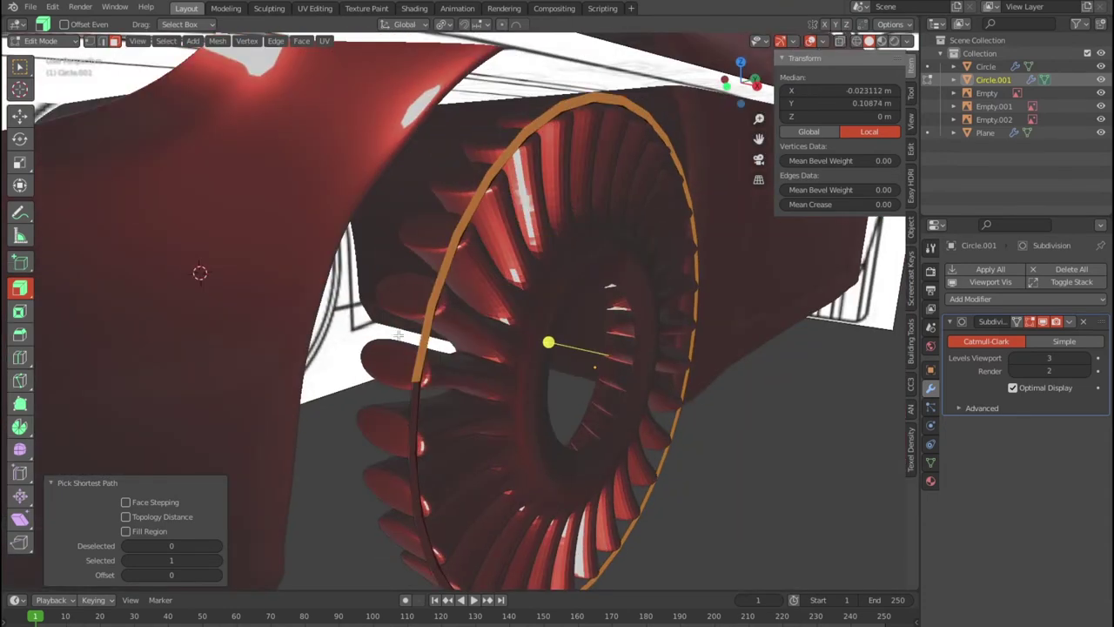
{"action": "left_click", "coordinate": [415, 402], "text": "ctrl"}
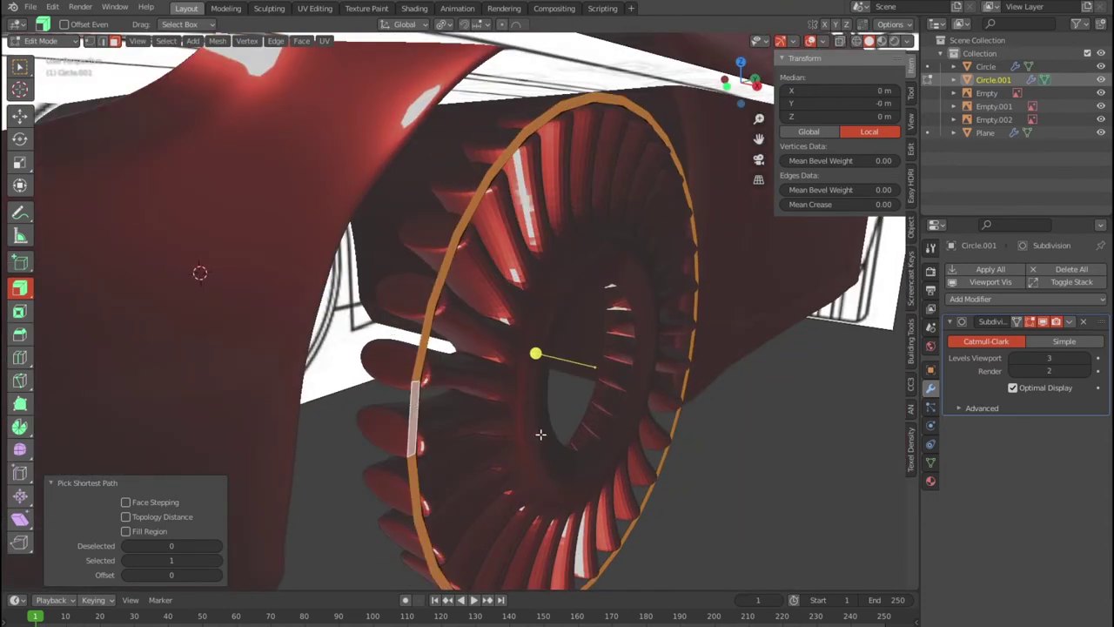
{"action": "key", "text": "alt+s"}
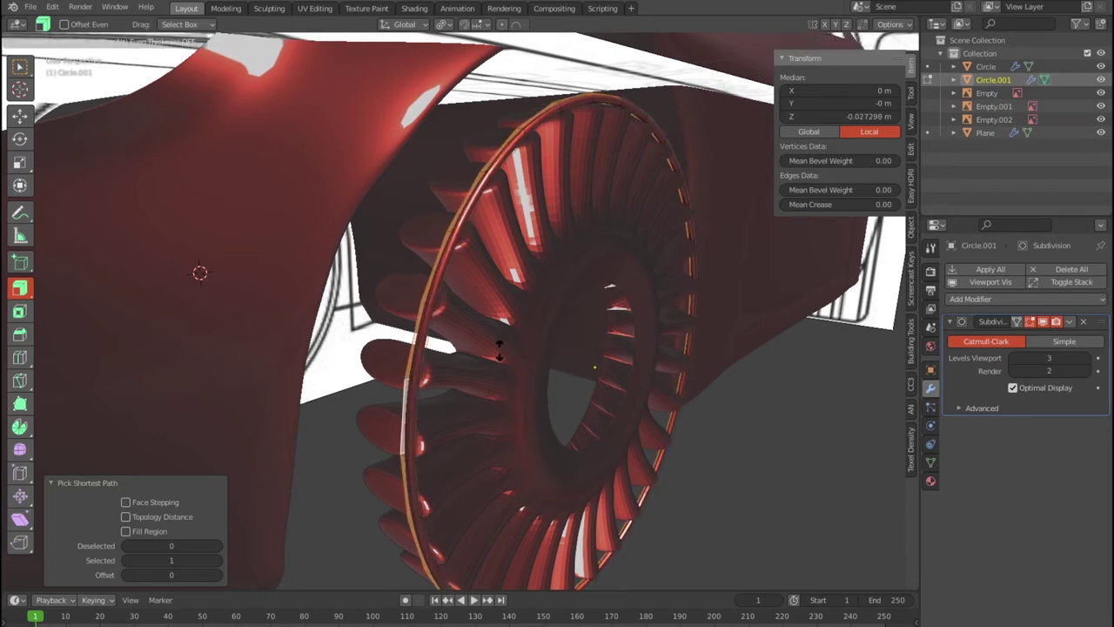
Confirm the rim extrusion and view the wheel from the top in X-ray
{"action": "left_click", "coordinate": [200, 273]}
{"action": "middle_click_drag", "start_coordinate": [200, 274], "coordinate": [430, 336]}
{"action": "key", "text": "KP_7"}
{"action": "key", "text": "alt+z"}
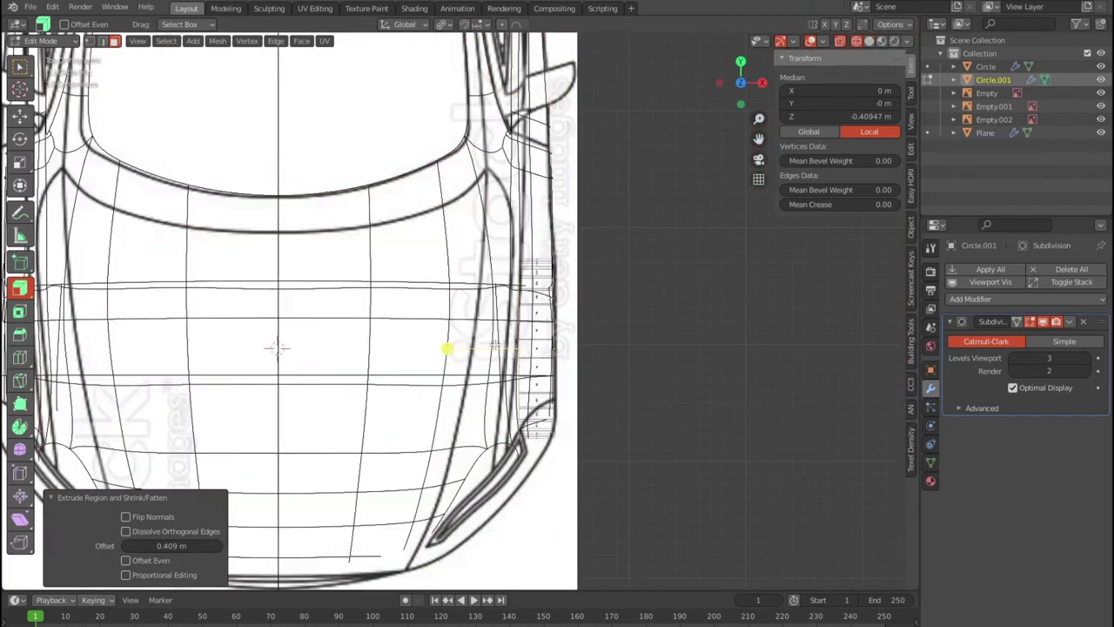
{"action": "scroll", "coordinate": [513, 352], "scroll_direction": "up", "scroll_amount": 3}
{"action": "scroll", "coordinate": [513, 352], "scroll_direction": "up", "scroll_amount": 1}
{"action": "scroll", "coordinate": [510, 352], "scroll_direction": "up", "scroll_amount": 1}
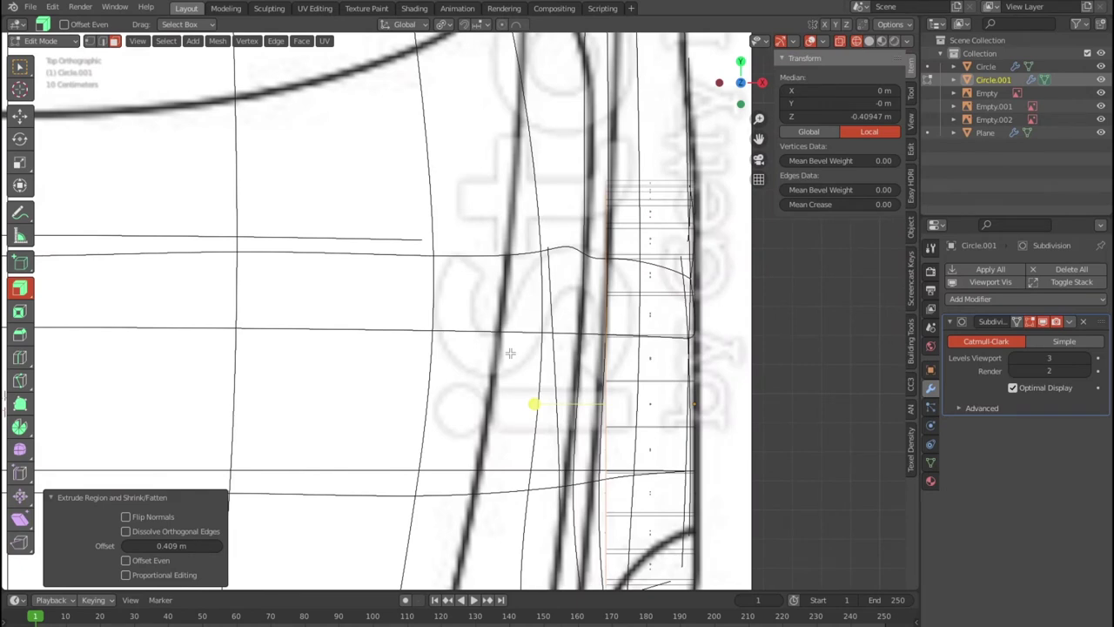
Redo the outer rim loop extrusion with a 0.555 m offset, back in solid shading
{"action": "key", "text": "ctrl+z"}
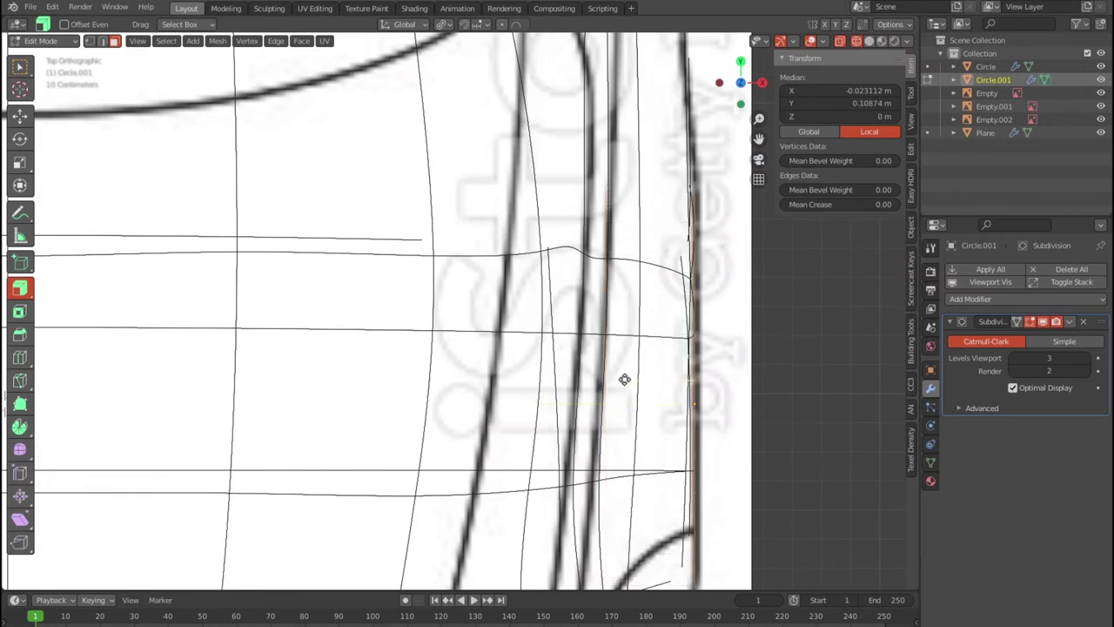
{"action": "key", "text": "e"}
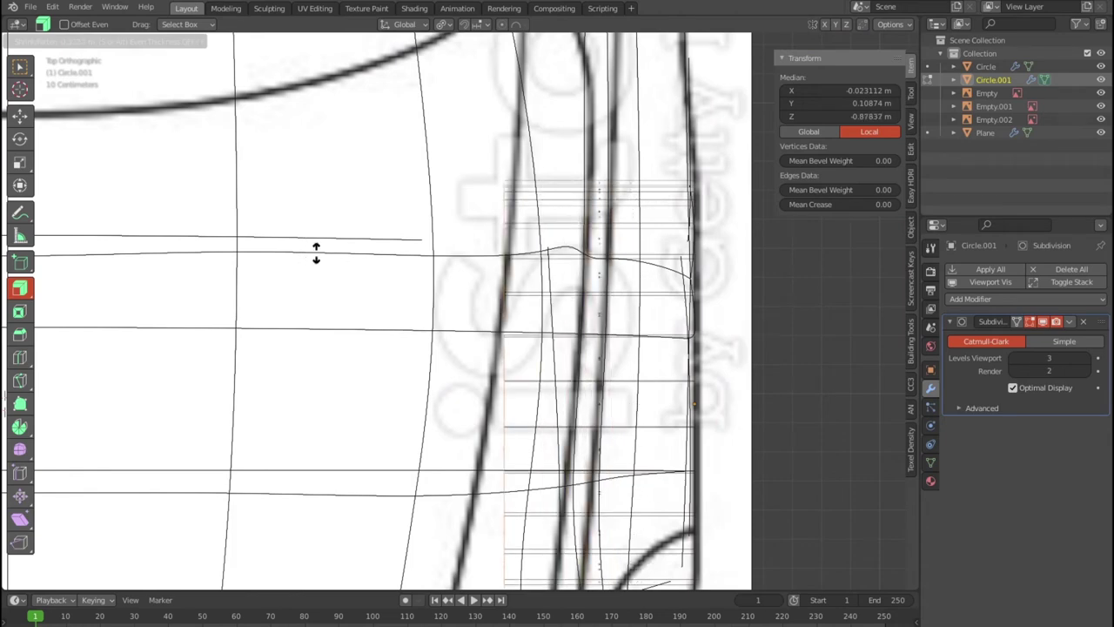
{"action": "left_click", "coordinate": [490, 296]}
{"action": "scroll", "coordinate": [647, 343], "scroll_direction": "down", "scroll_amount": 3}
{"action": "mouse_move", "coordinate": [647, 343]}
{"action": "middle_mouse_down"}
{"action": "mouse_move", "coordinate": [511, 260]}
{"action": "mouse_move", "coordinate": [482, 212]}
{"action": "middle_mouse_up"}
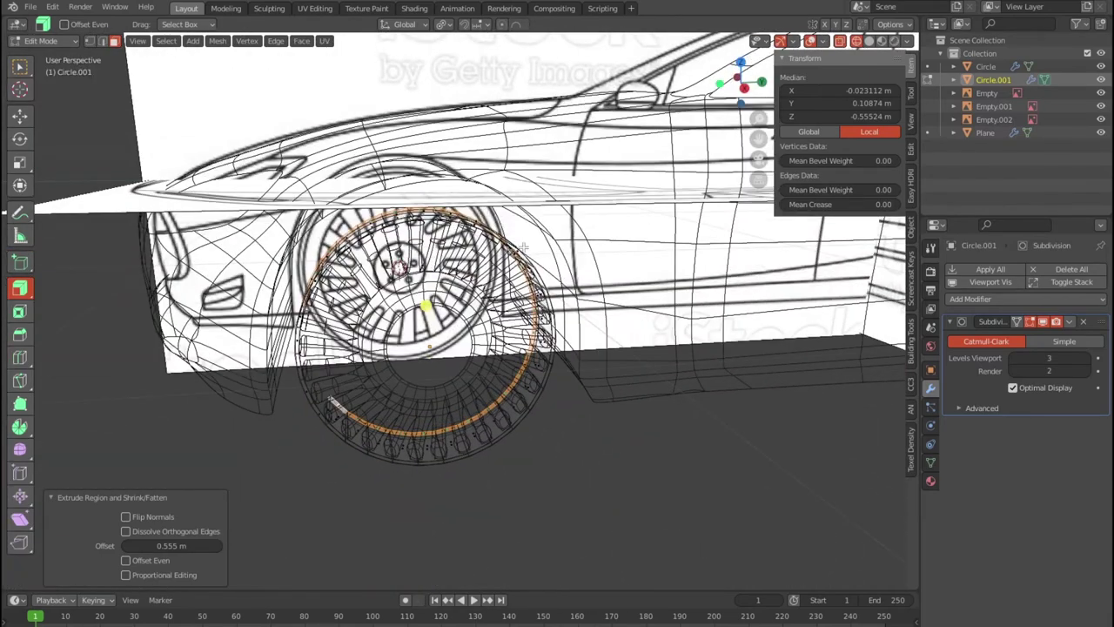
{"action": "key", "text": "shift+z"}
{"action": "mouse_move", "coordinate": [578, 326]}
{"action": "middle_mouse_down"}
{"action": "mouse_move", "coordinate": [601, 325]}
{"action": "mouse_move", "coordinate": [623, 280]}
{"action": "mouse_move", "coordinate": [687, 254]}
{"action": "mouse_move", "coordinate": [561, 338]}
{"action": "middle_mouse_up"}
Undo, reselect the outer ring loop, and extrude it along normals to about 0.425 m
{"action": "key", "text": "ctrl+z"}
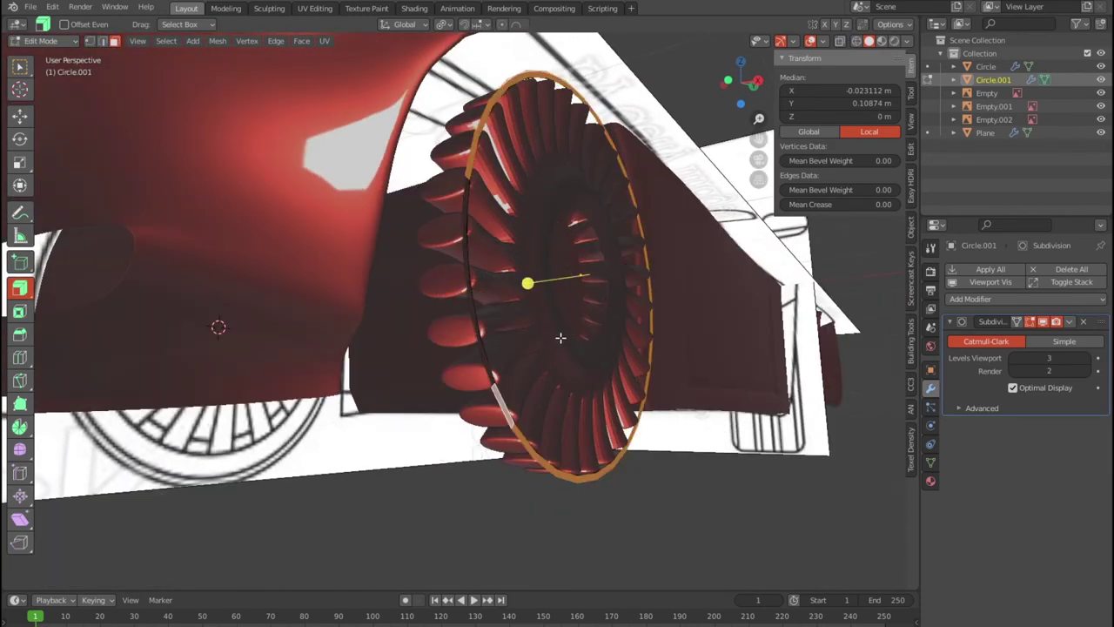
{"action": "left_click", "coordinate": [469, 216]}
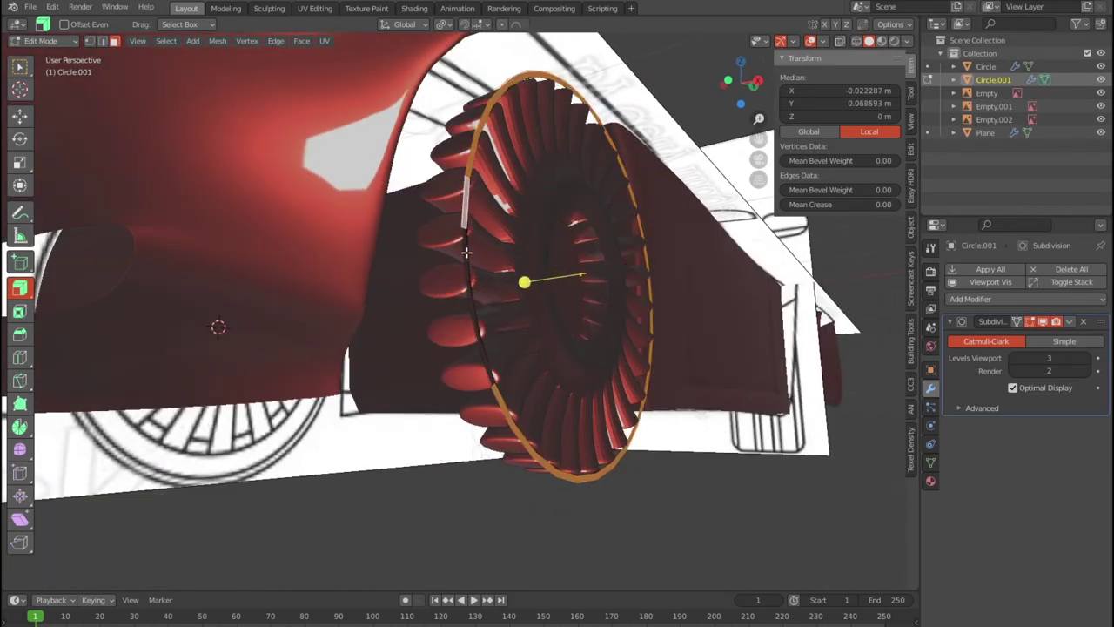
{"action": "left_click", "coordinate": [467, 252], "text": "ctrl"}
{"action": "left_click_drag", "start_coordinate": [520, 281], "coordinate": [689, 248]}
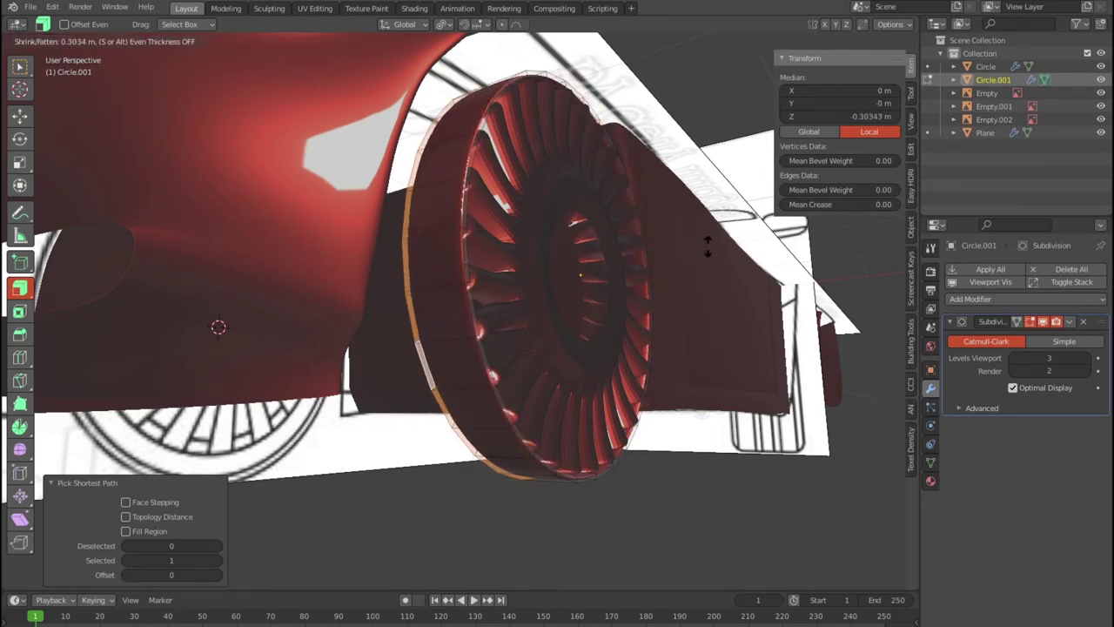
{"action": "left_click_drag", "start_coordinate": [690, 248], "coordinate": [731, 242]}
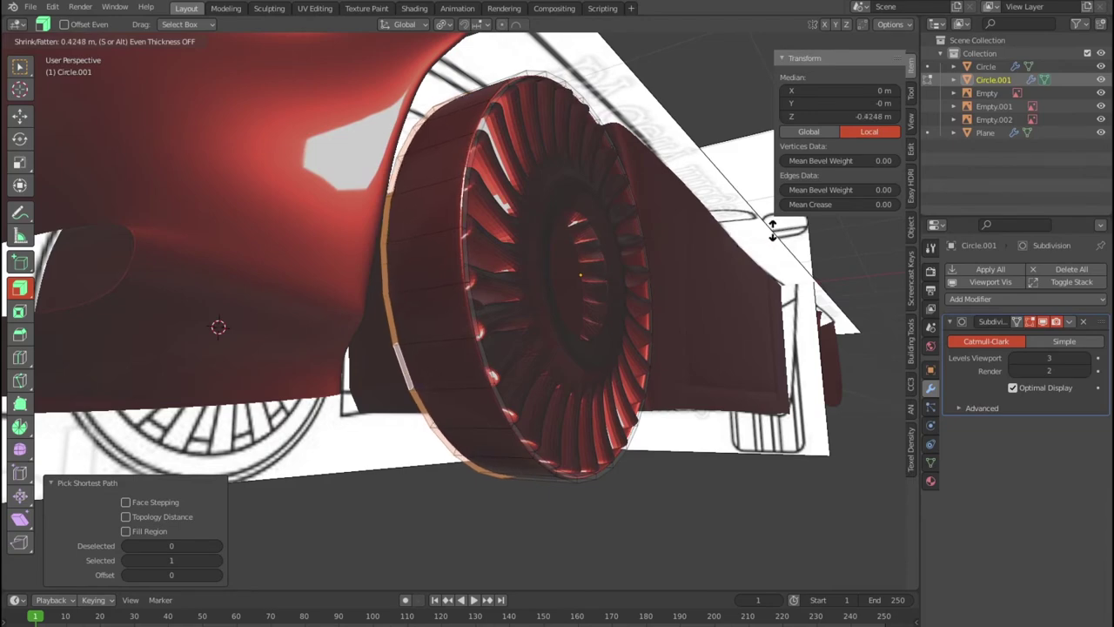
{"action": "left_click_drag", "start_coordinate": [731, 242], "coordinate": [760, 261]}
Return to Object Mode and view the wheel straight from the side
{"action": "key", "text": "Tab"}
{"action": "mouse_move", "coordinate": [760, 261]}
{"action": "middle_mouse_down"}
{"action": "mouse_move", "coordinate": [748, 278]}
{"action": "mouse_move", "coordinate": [595, 349]}
{"action": "mouse_move", "coordinate": [470, 377]}
{"action": "mouse_move", "coordinate": [519, 391]}
{"action": "mouse_move", "coordinate": [515, 359]}
{"action": "mouse_move", "coordinate": [534, 363]}
{"action": "middle_mouse_up"}
{"action": "key", "text": "KP_3"}
{"action": "scroll", "coordinate": [447, 320], "scroll_direction": "up", "scroll_amount": 4}
{"action": "scroll", "coordinate": [442, 319], "scroll_direction": "up", "scroll_amount": 3}
{"action": "scroll", "coordinate": [441, 315], "scroll_direction": "up", "scroll_amount": 2}
{"action": "scroll", "coordinate": [469, 316], "scroll_direction": "up", "scroll_amount": 2}
{"action": "key", "text": "shift+r"}
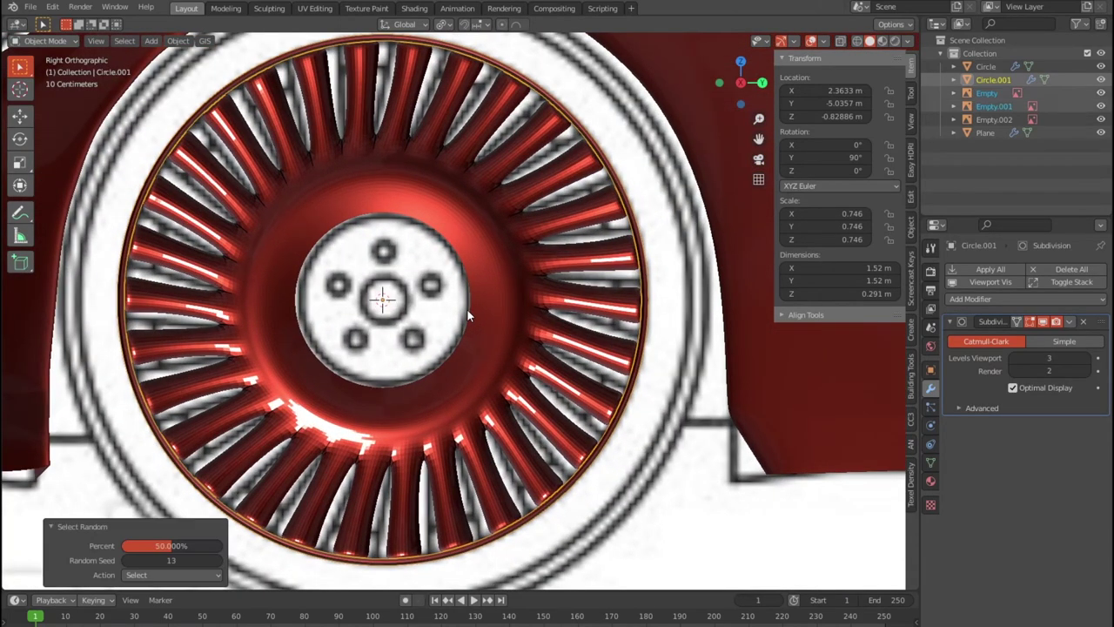
Open Circle.001 in Edit Mode with nothing selected and switch to see-through wireframe display
{"action": "left_click", "coordinate": [775, 536]}
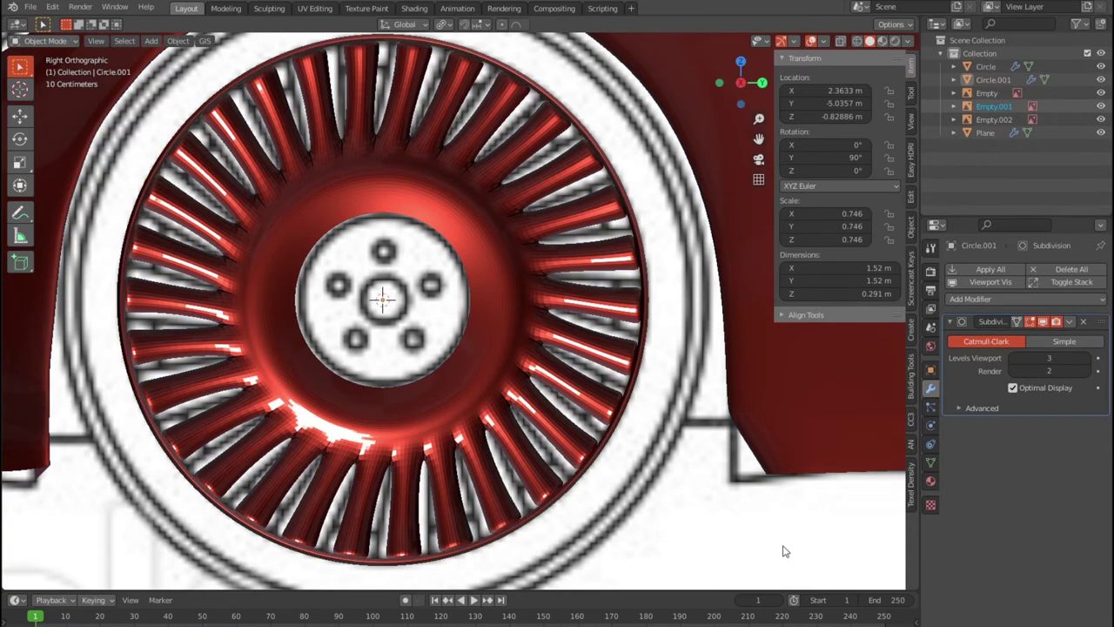
{"action": "left_click", "coordinate": [994, 79]}
{"action": "key", "text": "Tab"}
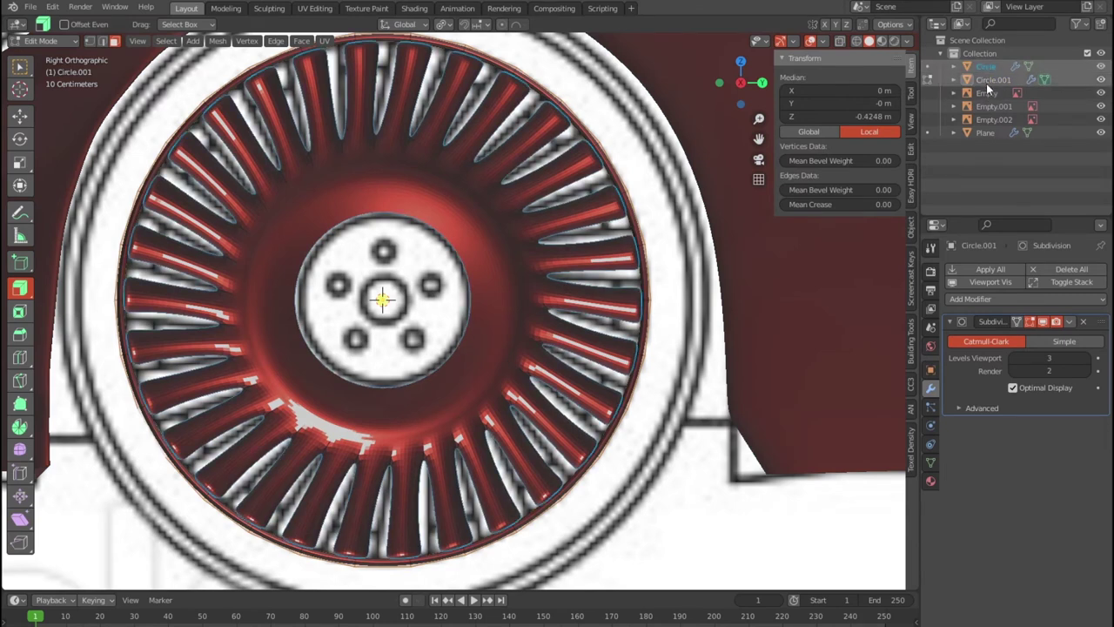
{"action": "key", "text": "alt+a"}
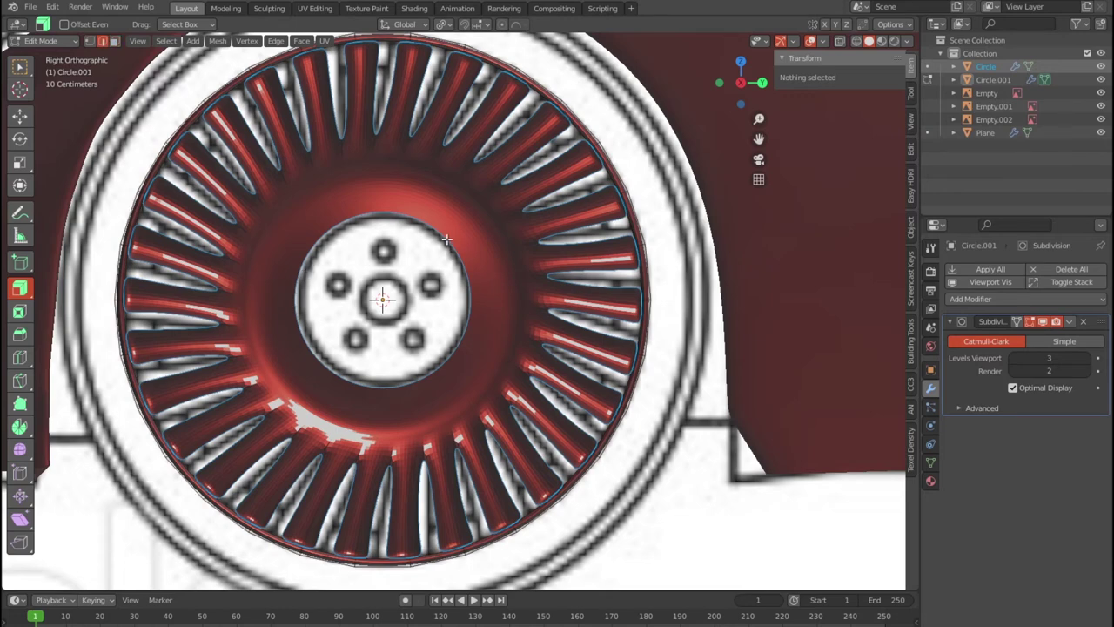
{"action": "left_click", "coordinate": [990, 79]}
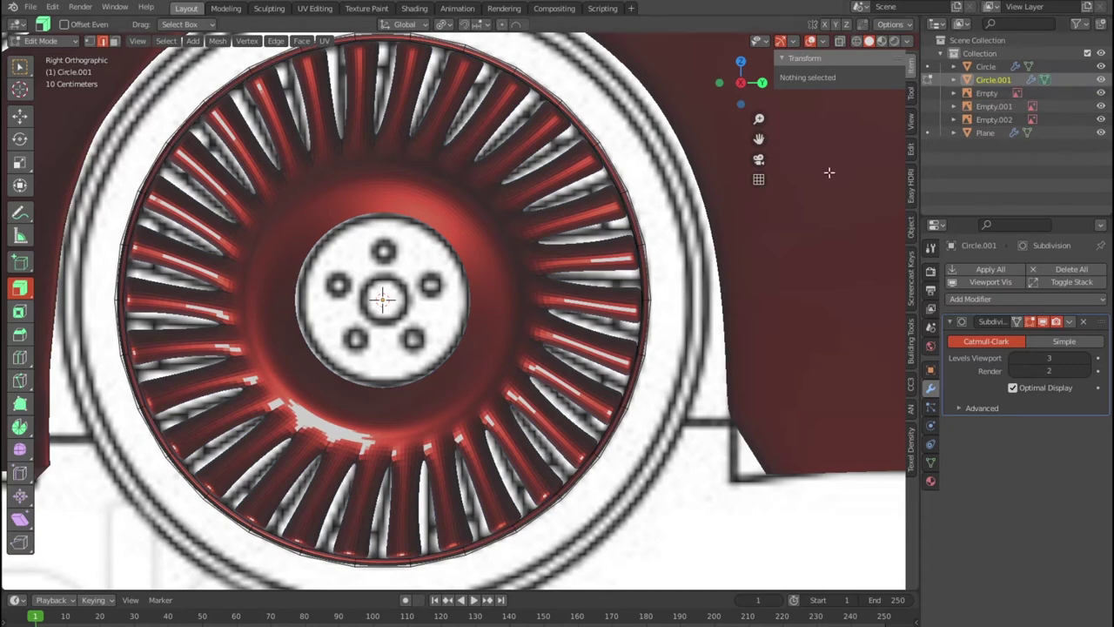
{"action": "key", "text": "Tab"}
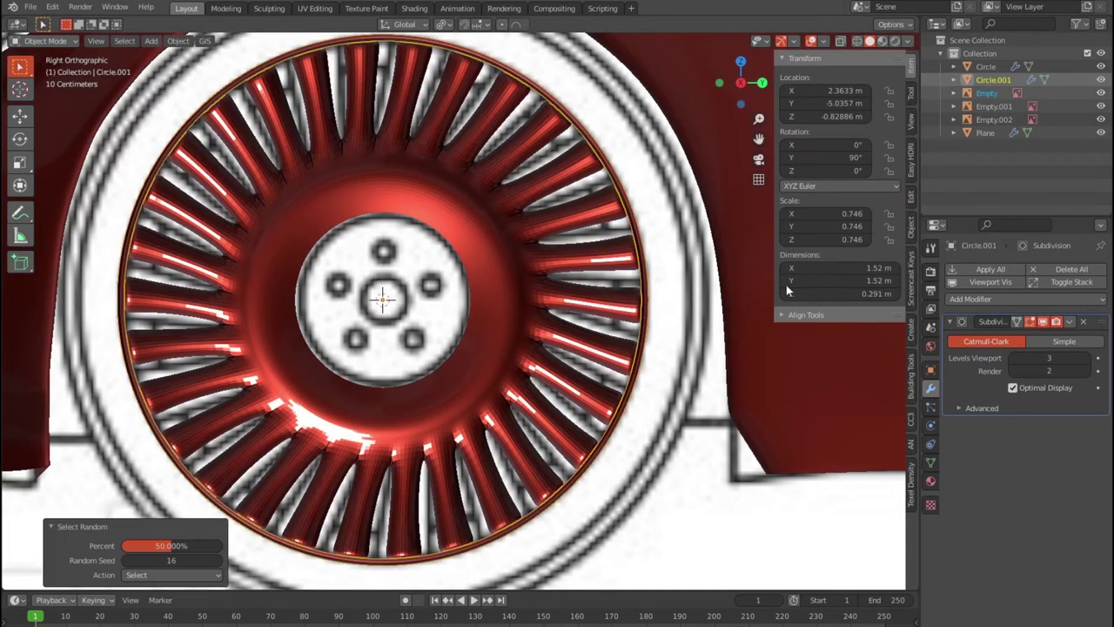
{"action": "key", "text": "Tab"}
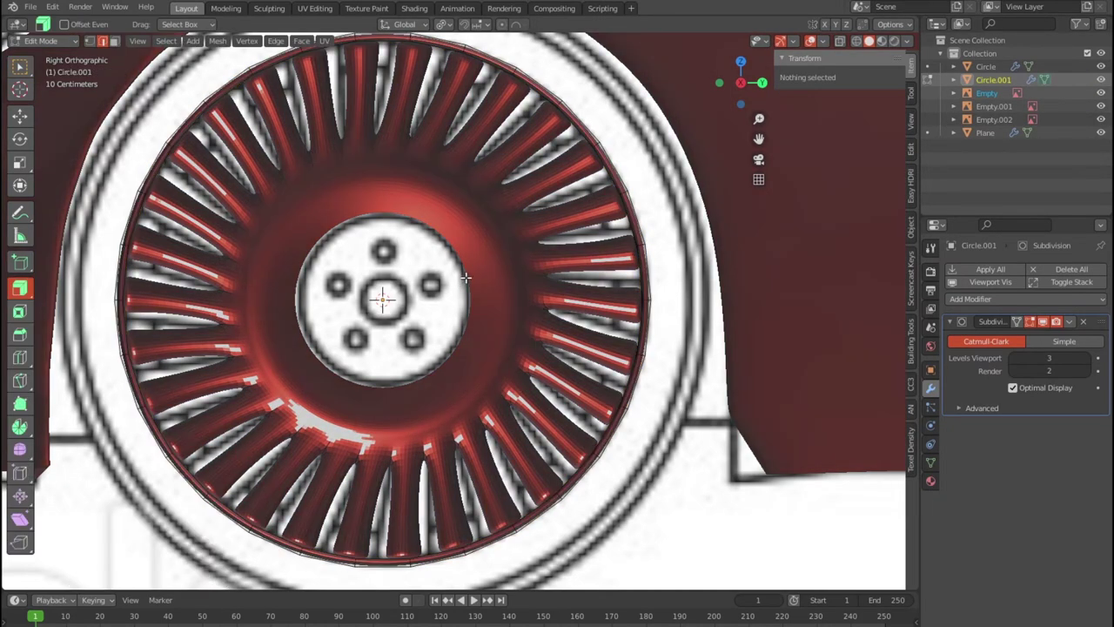
{"action": "key", "text": "shift+z"}
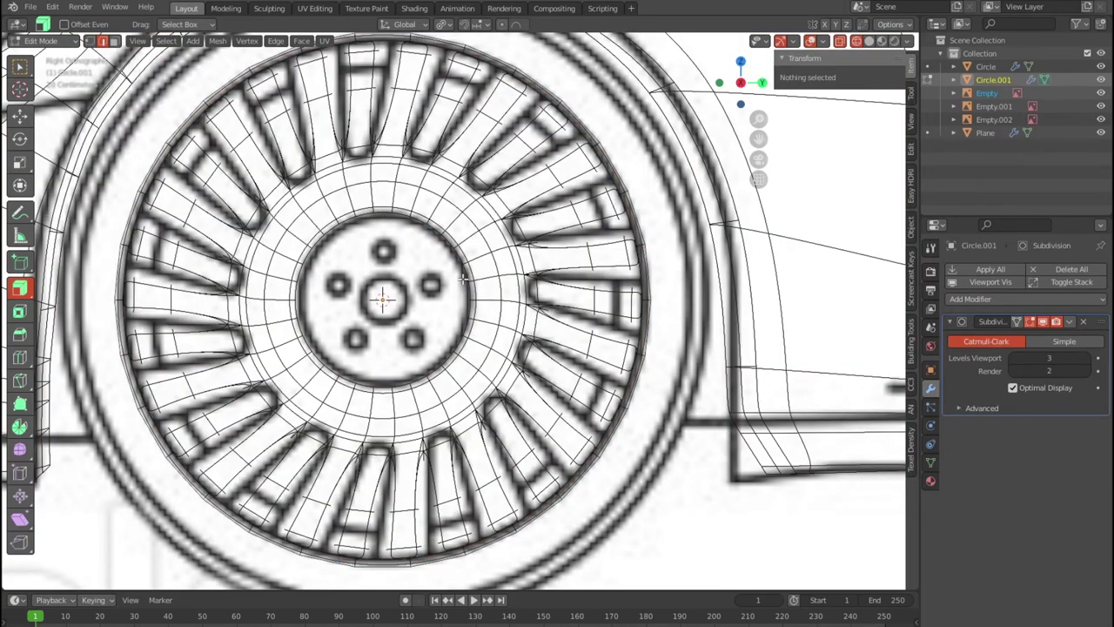
Inspect the rim in solid and wireframe shading, selecting and clearing rim vertices
{"action": "middle_click_drag", "start_coordinate": [441, 290], "coordinate": [537, 346]}
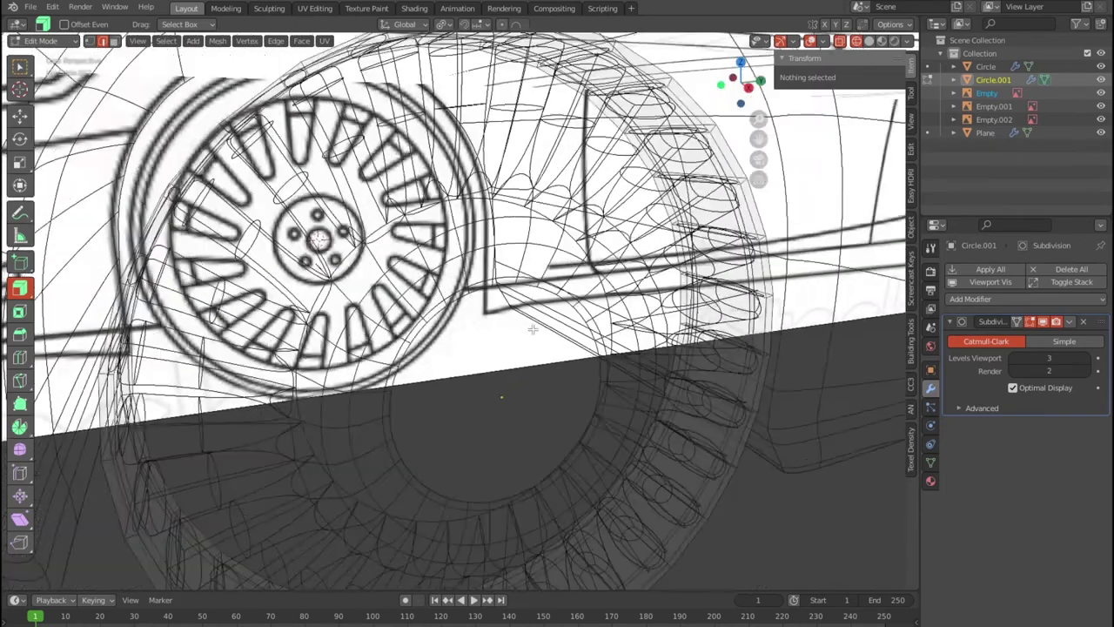
{"action": "key", "text": "shift+z"}
{"action": "scroll", "coordinate": [542, 366], "scroll_direction": "up", "scroll_amount": 2}
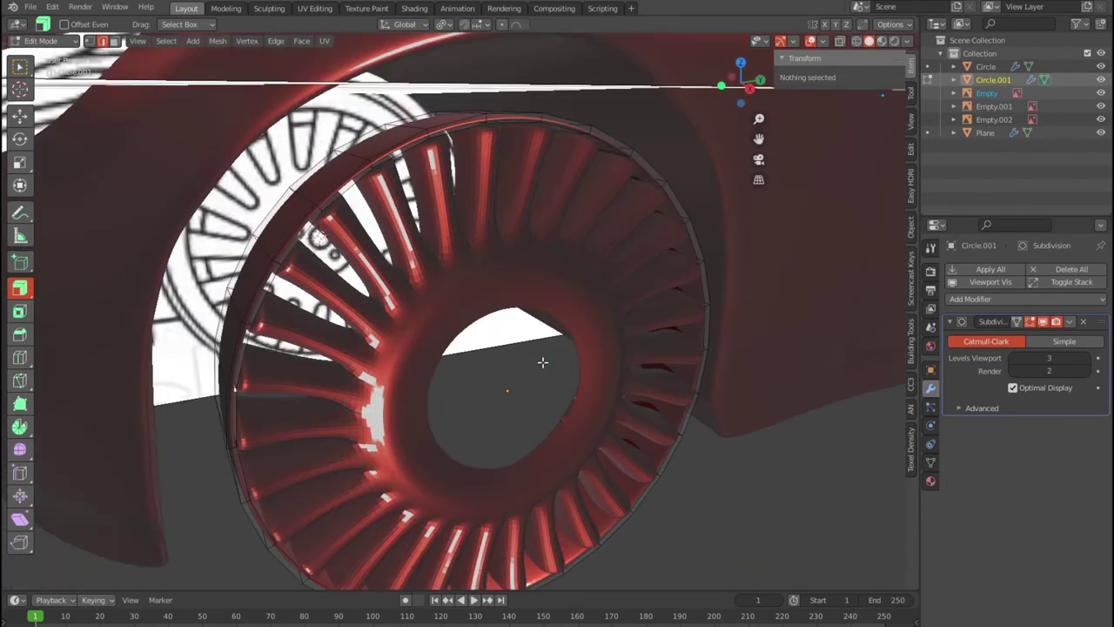
{"action": "scroll", "coordinate": [543, 363], "scroll_direction": "up", "scroll_amount": 3}
{"action": "mouse_move", "coordinate": [558, 335]}
{"action": "middle_mouse_down"}
{"action": "mouse_move", "coordinate": [584, 333]}
{"action": "mouse_move", "coordinate": [553, 347]}
{"action": "middle_mouse_up"}
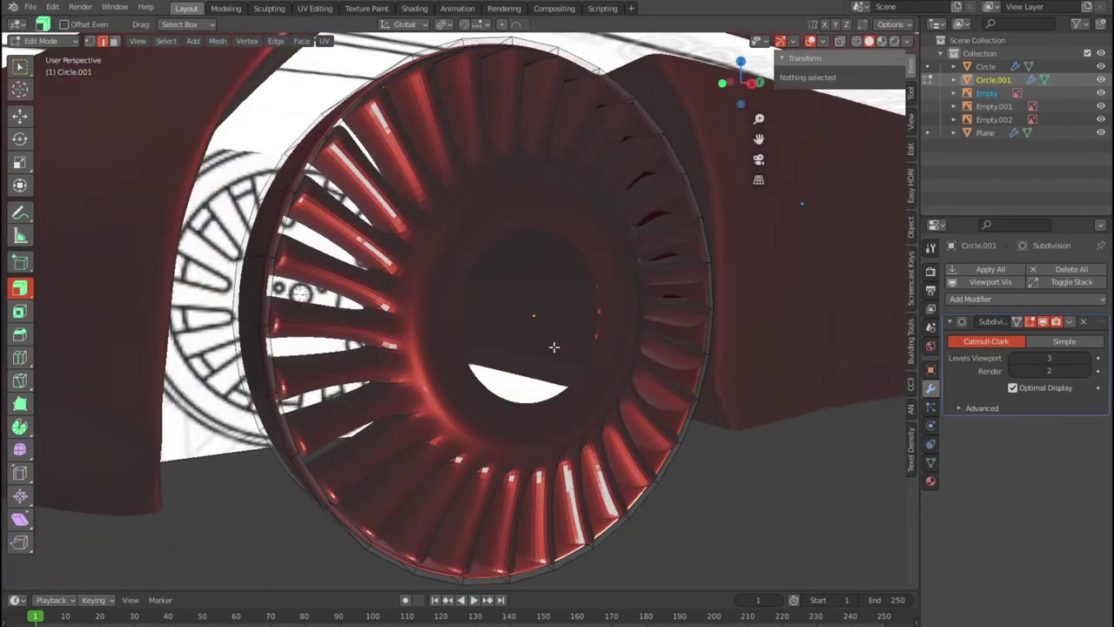
{"action": "left_click", "coordinate": [566, 386]}
{"action": "scroll", "coordinate": [575, 393], "scroll_direction": "up", "scroll_amount": 4}
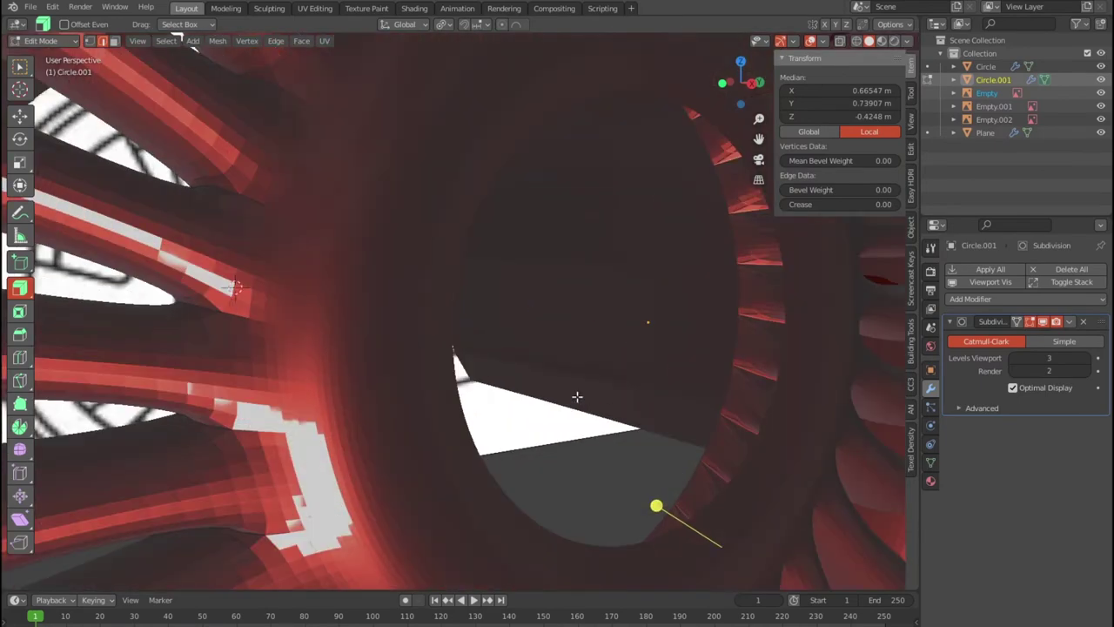
{"action": "key", "text": "shift+z"}
{"action": "scroll", "coordinate": [577, 396], "scroll_direction": "down", "scroll_amount": 4}
{"action": "scroll", "coordinate": [557, 423], "scroll_direction": "down", "scroll_amount": 1}
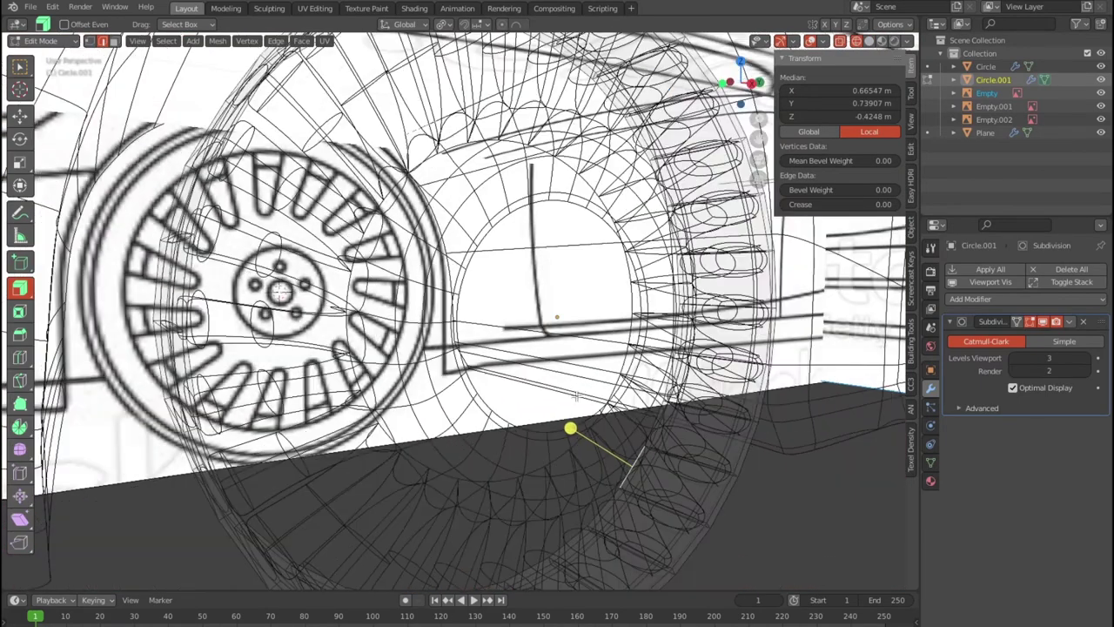
{"action": "left_click", "coordinate": [540, 435]}
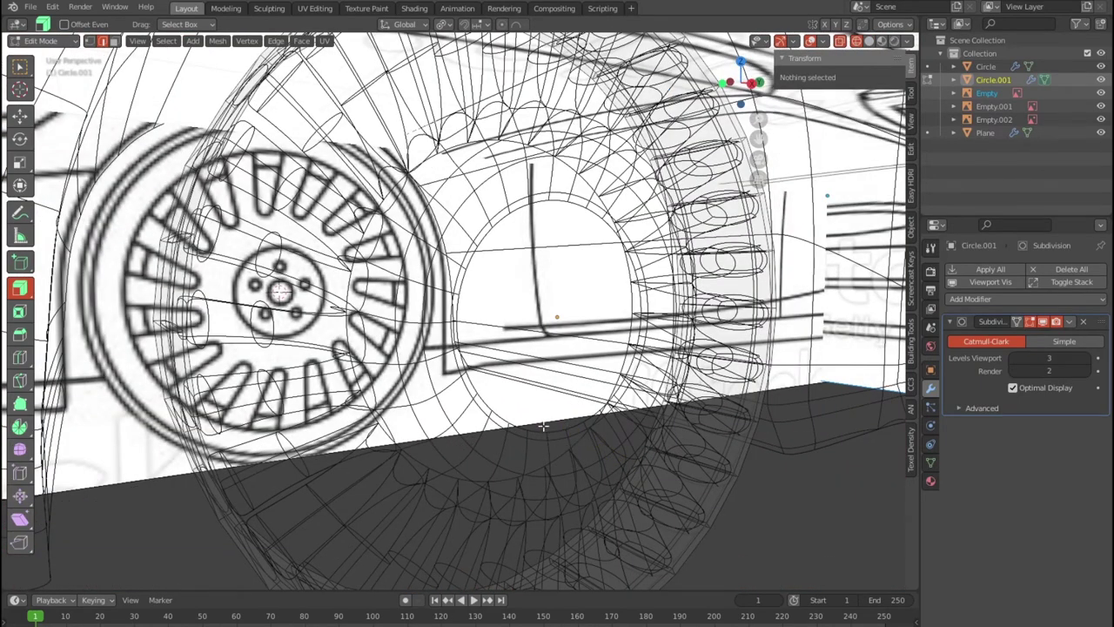
{"action": "left_click", "coordinate": [575, 471]}
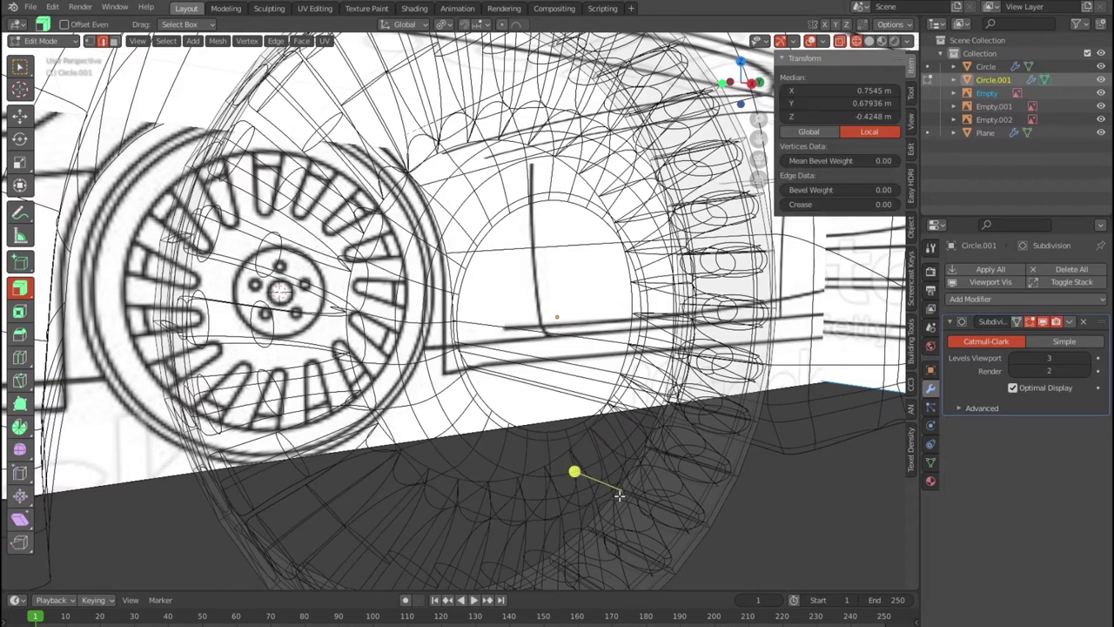
{"action": "left_click", "coordinate": [785, 492]}
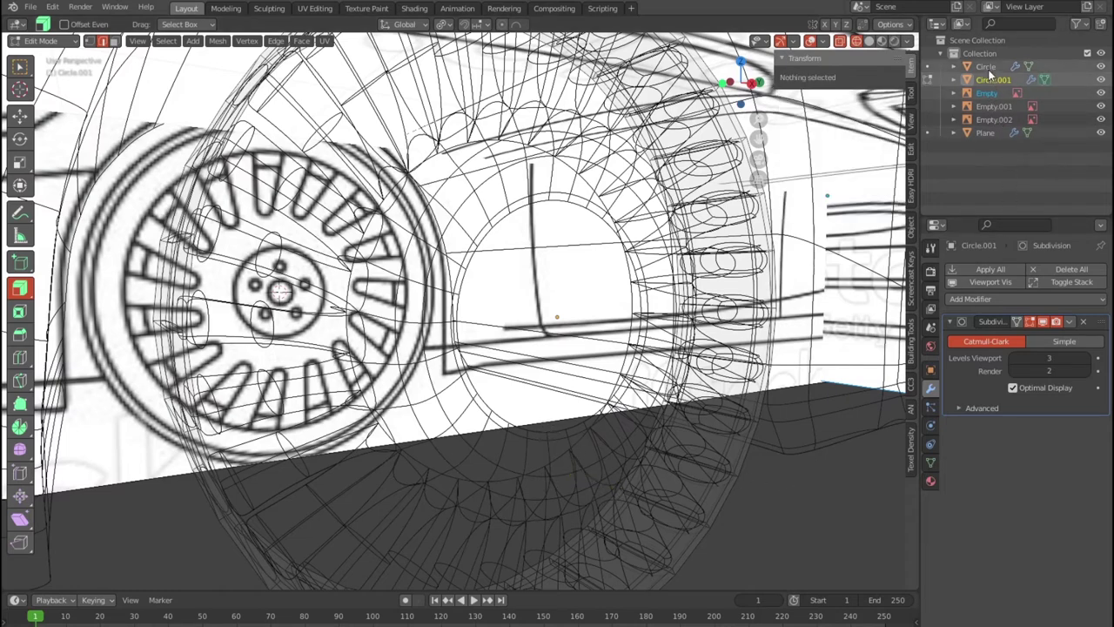
Leave Edit Mode and make Circle the active object in Object Mode
{"action": "left_click", "coordinate": [988, 68]}
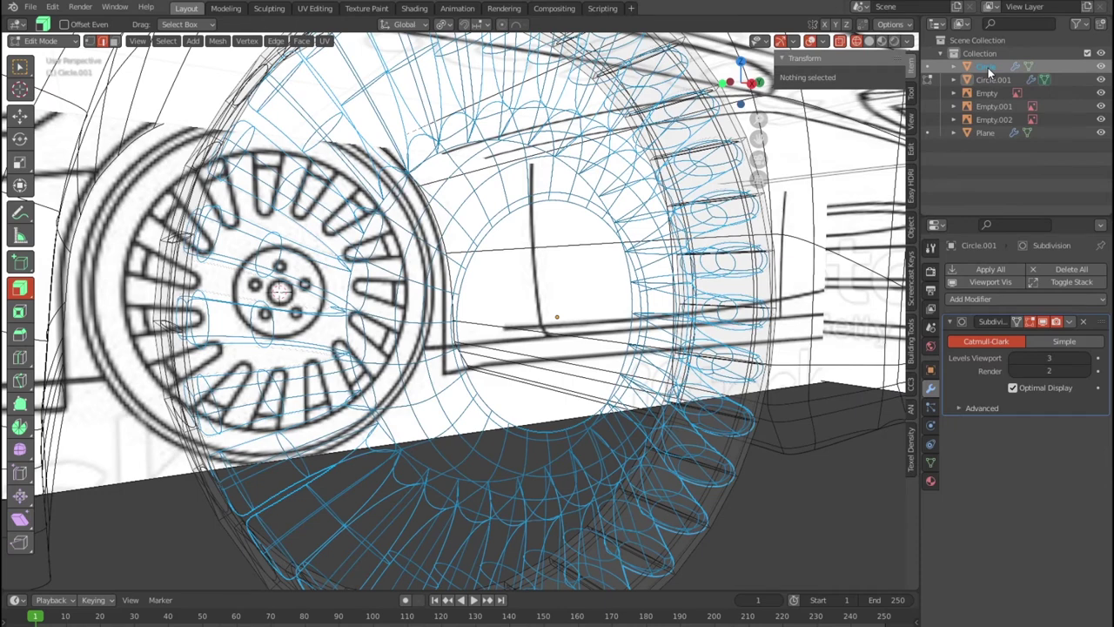
{"action": "left_click", "coordinate": [988, 68]}
{"action": "key", "text": "Tab"}
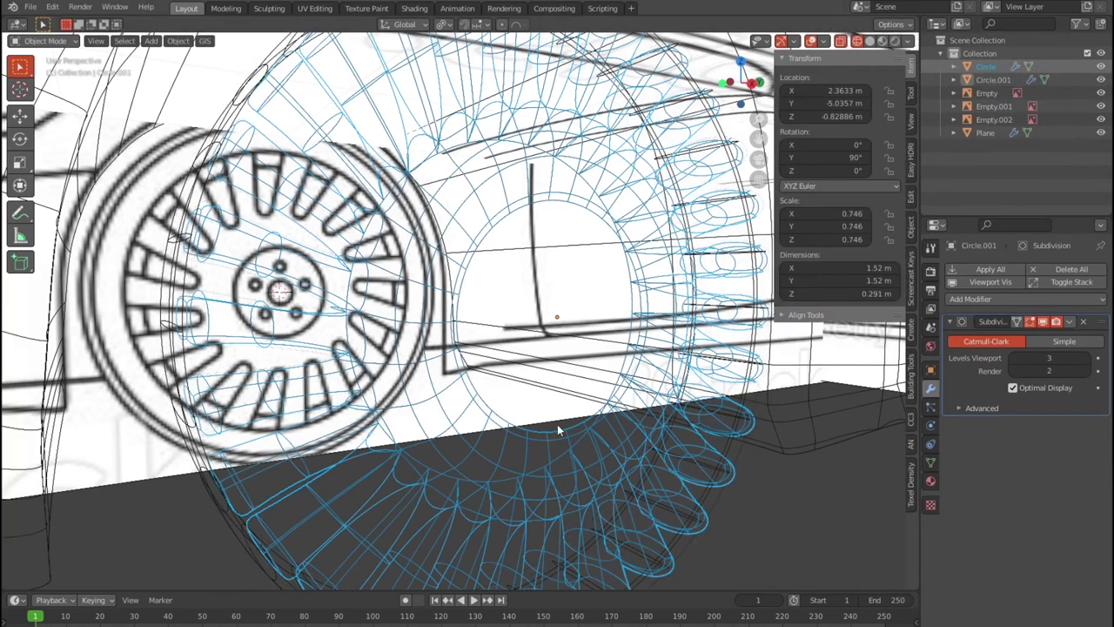
{"action": "left_click", "coordinate": [558, 429]}
{"action": "key", "text": "Tab"}
{"action": "key", "text": "Tab"}
{"action": "key", "text": "Tab"}
{"action": "key", "text": "Tab"}
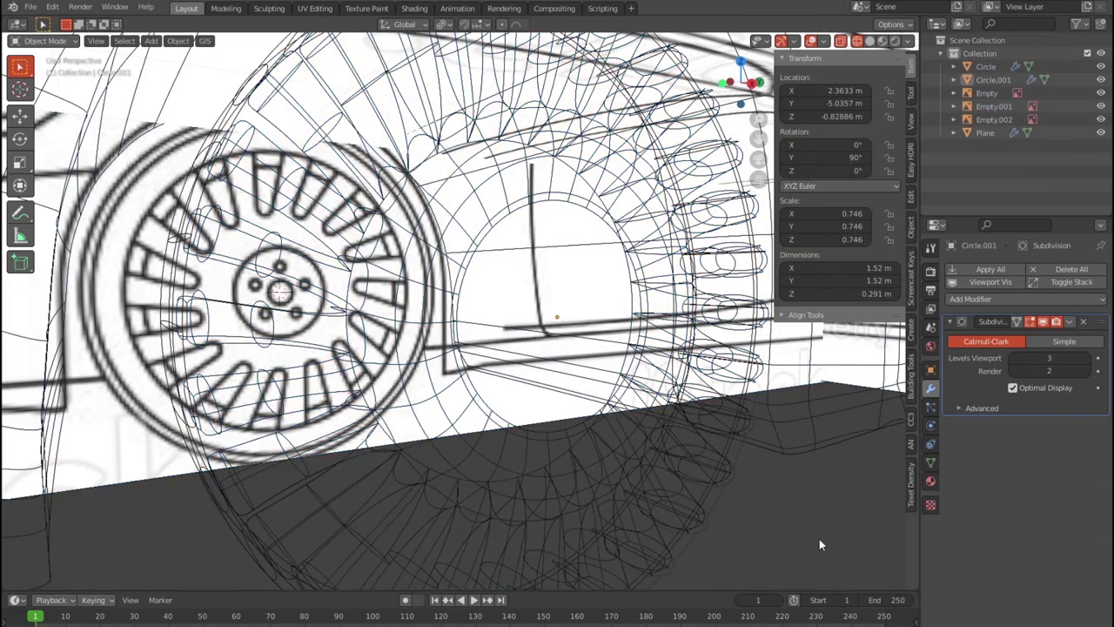
{"action": "key", "text": "a"}
{"action": "key", "text": "ctrl+z"}
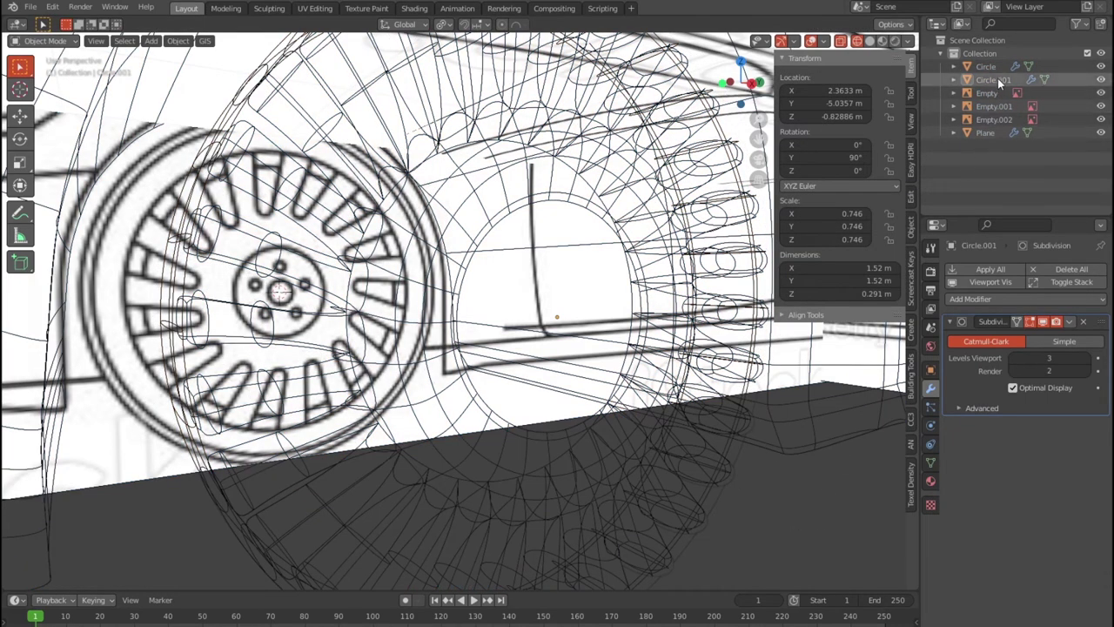
{"action": "left_click", "coordinate": [1000, 80]}
{"action": "left_click", "coordinate": [986, 67]}
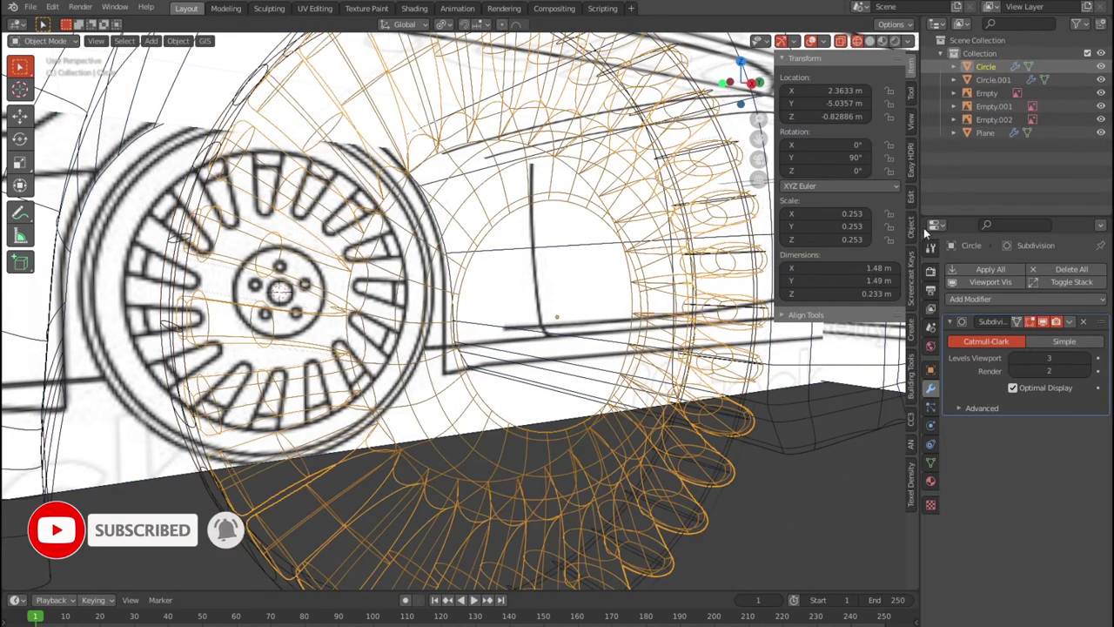
Select the inner hub edge loop of the Circle wheel in Edit Mode
{"action": "key", "text": "Tab"}
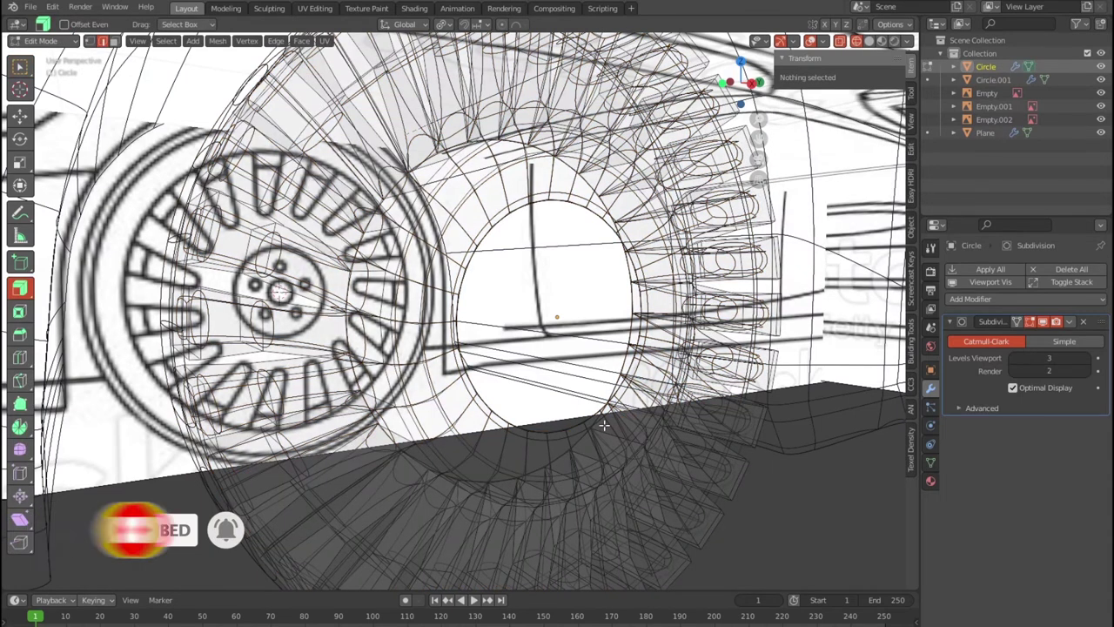
{"action": "left_click", "coordinate": [597, 432]}
{"action": "left_click", "coordinate": [576, 425], "text": "alt"}
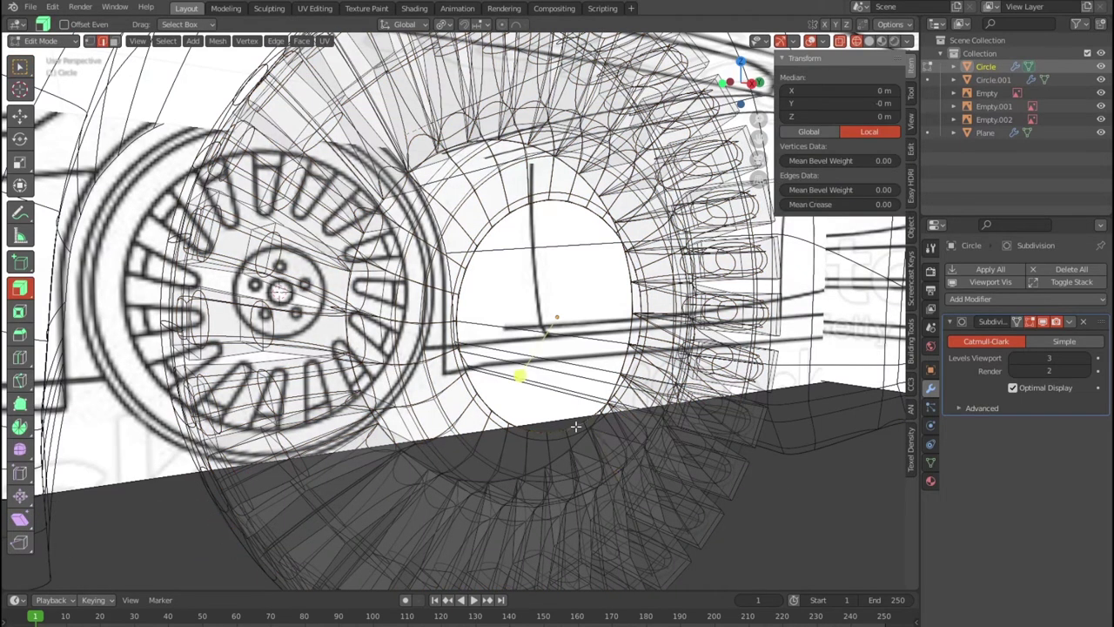
{"action": "scroll", "coordinate": [604, 424], "scroll_direction": "down", "scroll_amount": 3}
{"action": "scroll", "coordinate": [604, 425], "scroll_direction": "up", "scroll_amount": 4}
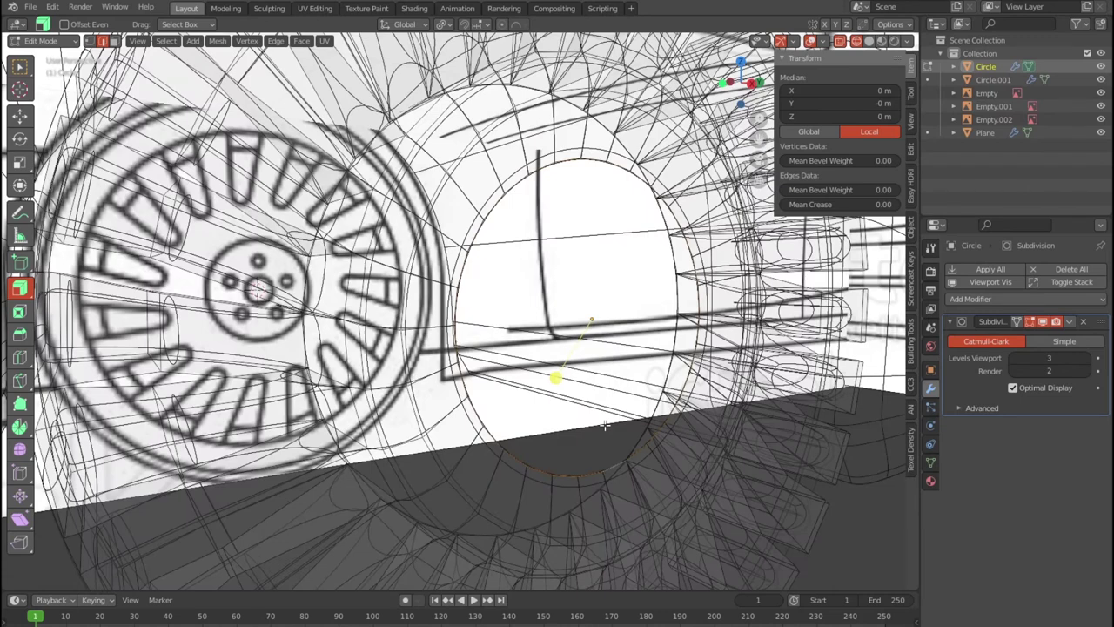
Switch to a right-side solid-shaded view and begin scaling the hub loop inward
{"action": "key", "text": "KP_3"}
{"action": "key", "text": "shift+z"}
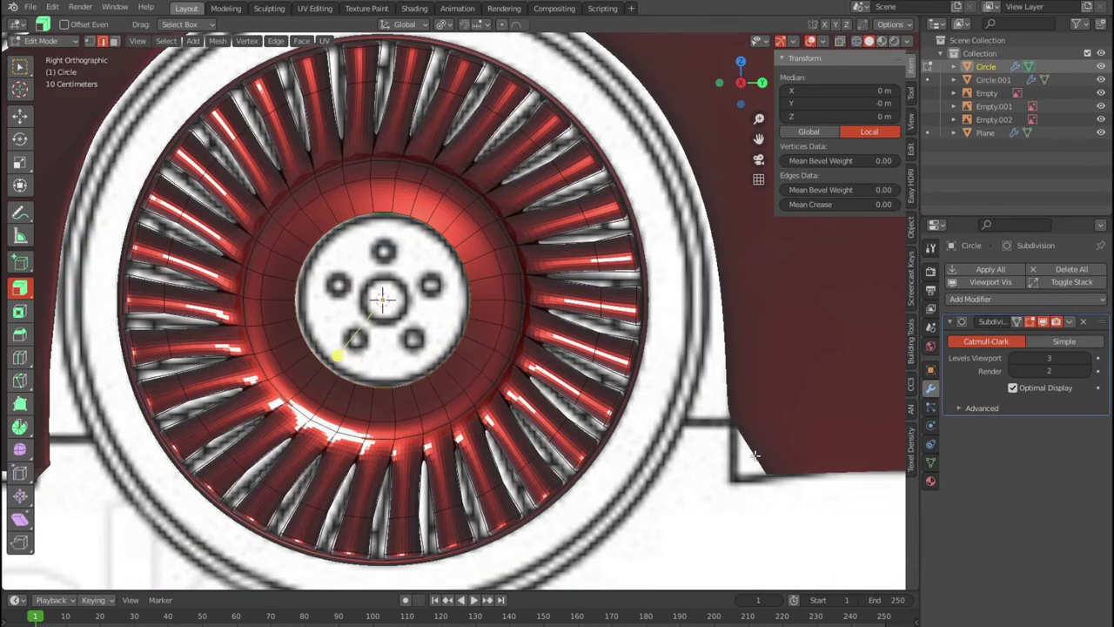
{"action": "key", "text": "s"}
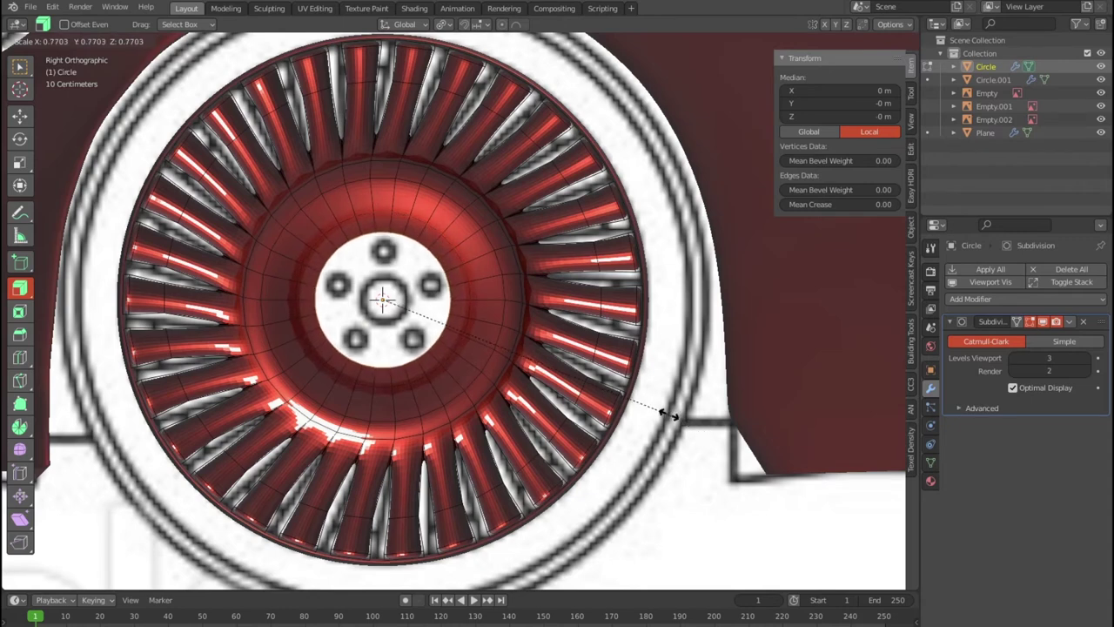
Shrink the hub loop to 0.259, then extrude a new ring and scale it to 0.739
{"action": "left_click", "coordinate": [481, 333]}
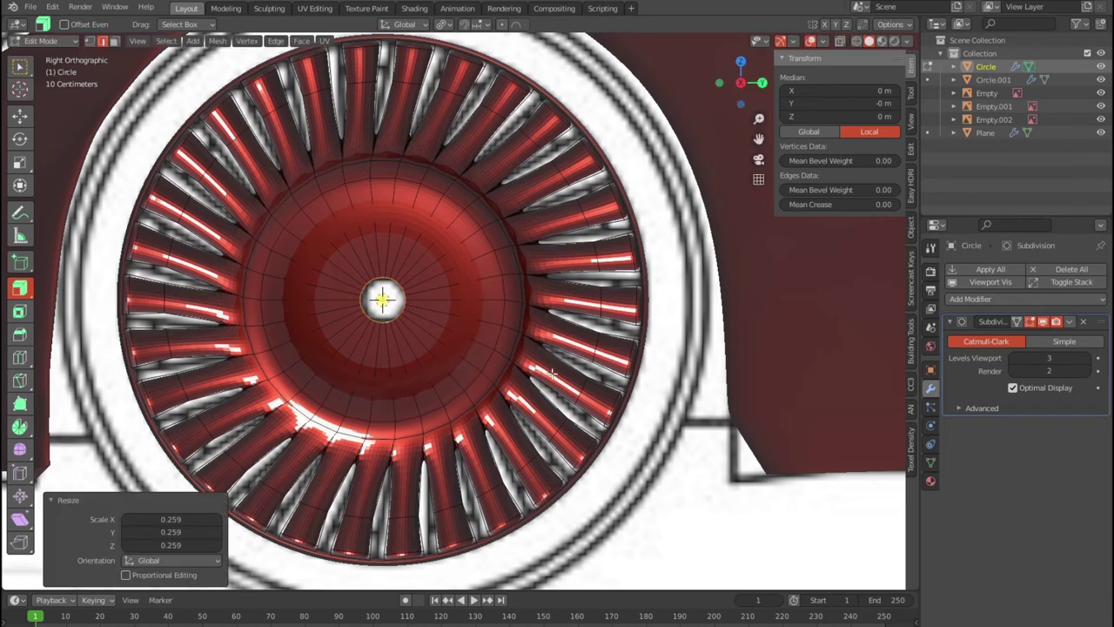
{"action": "key", "text": "e"}
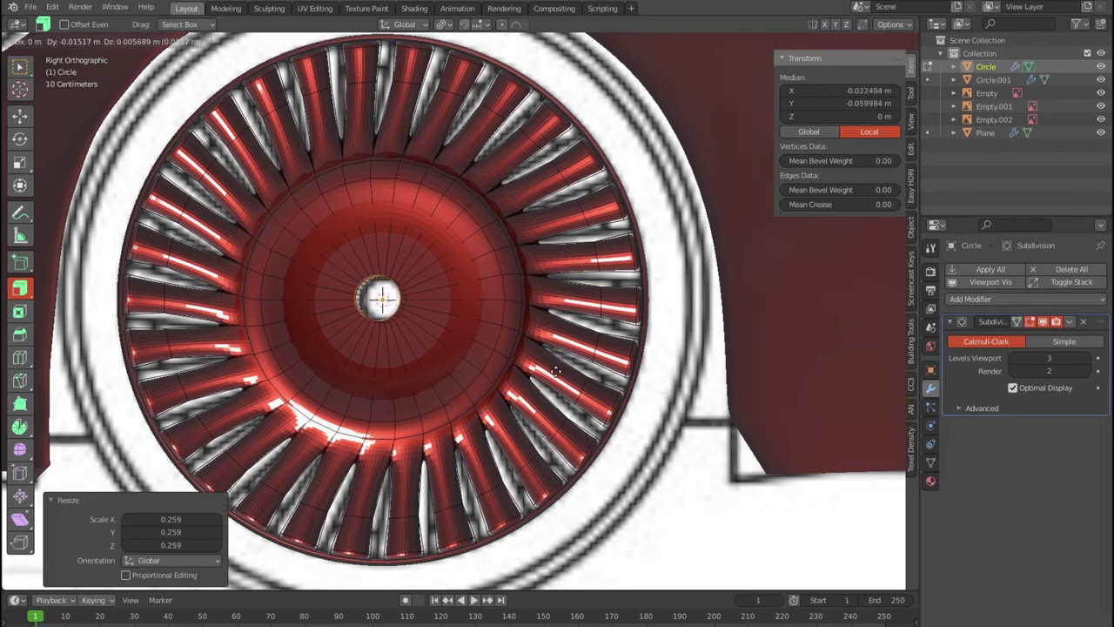
{"action": "right_click", "coordinate": [557, 372]}
{"action": "key", "text": "s"}
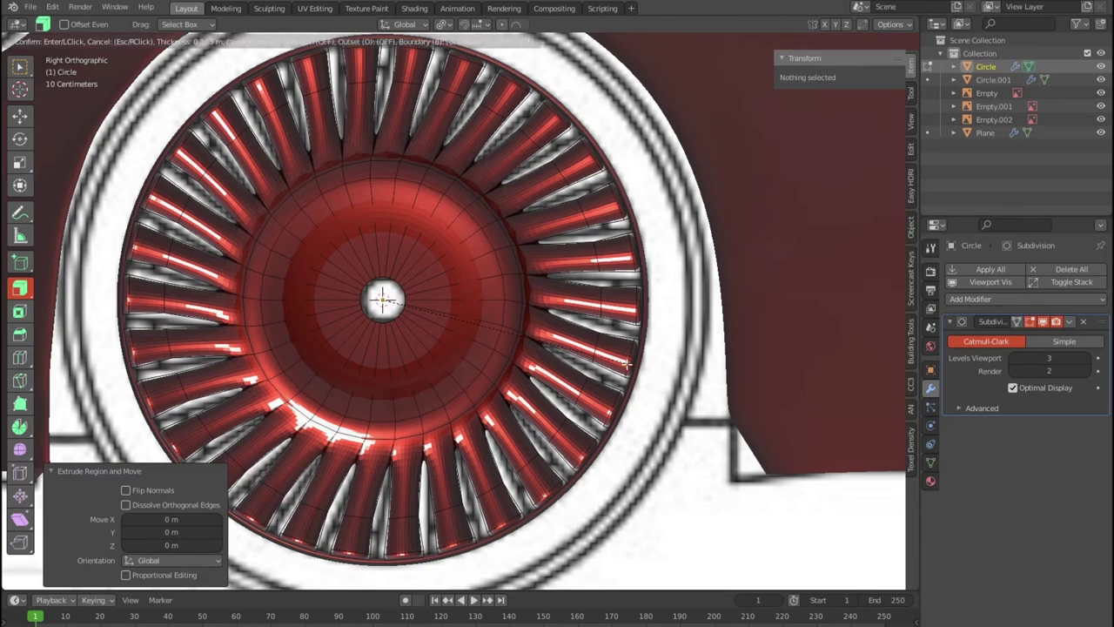
{"action": "key", "text": "Escape"}
{"action": "key", "text": "s"}
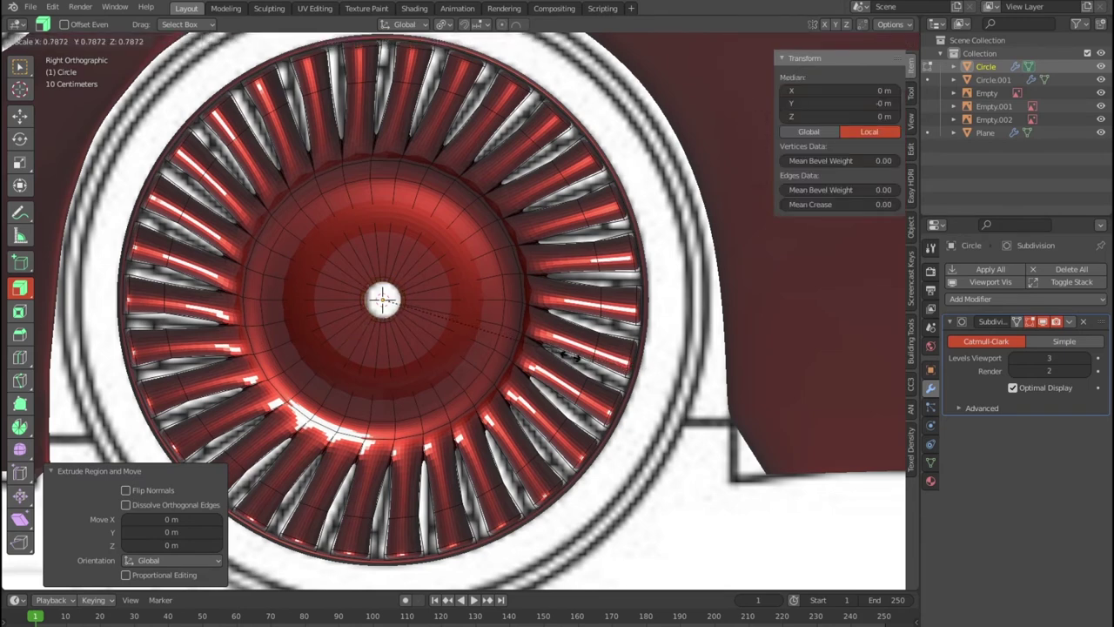
{"action": "left_click", "coordinate": [562, 353]}
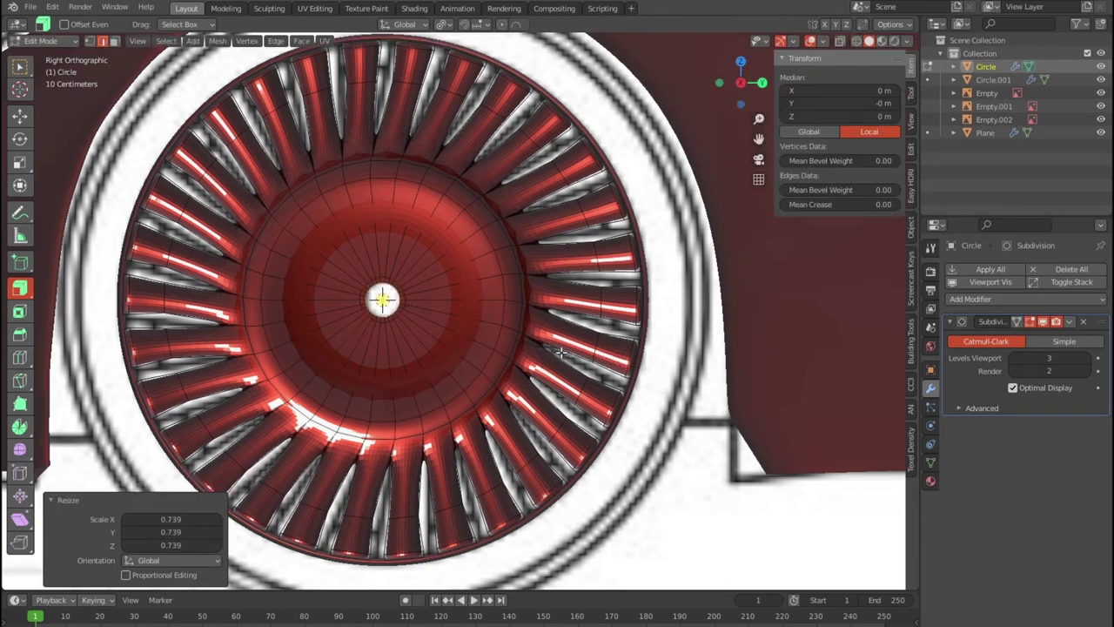
Shrink the centre ring further to 0.420 and view the rim centre in perspective
{"action": "key", "text": "s"}
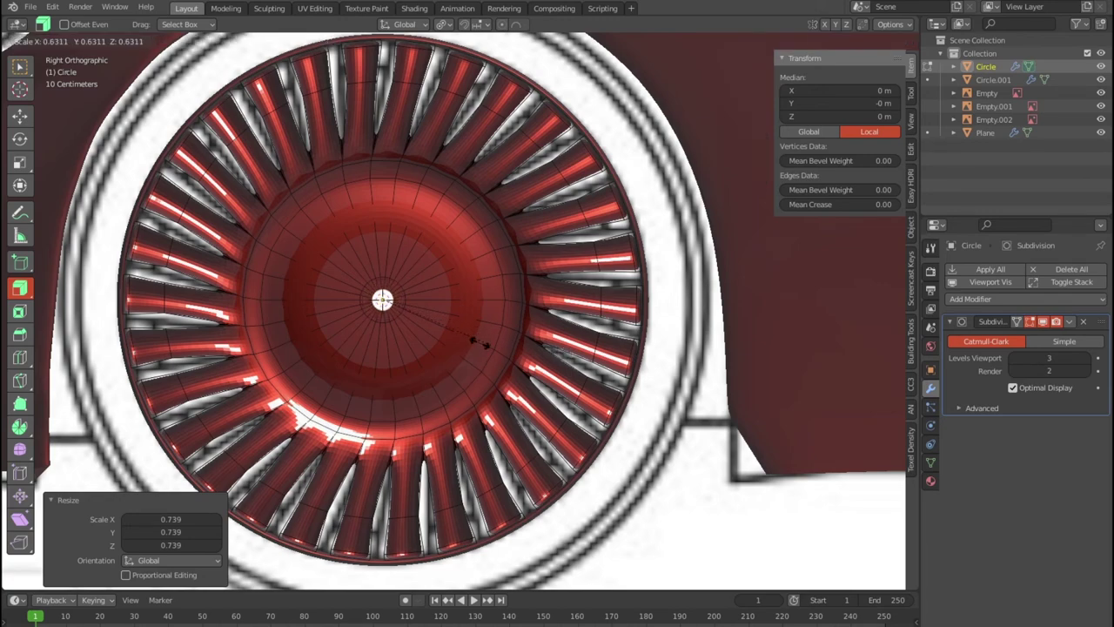
{"action": "left_click", "coordinate": [454, 331]}
{"action": "key", "text": "KP_7"}
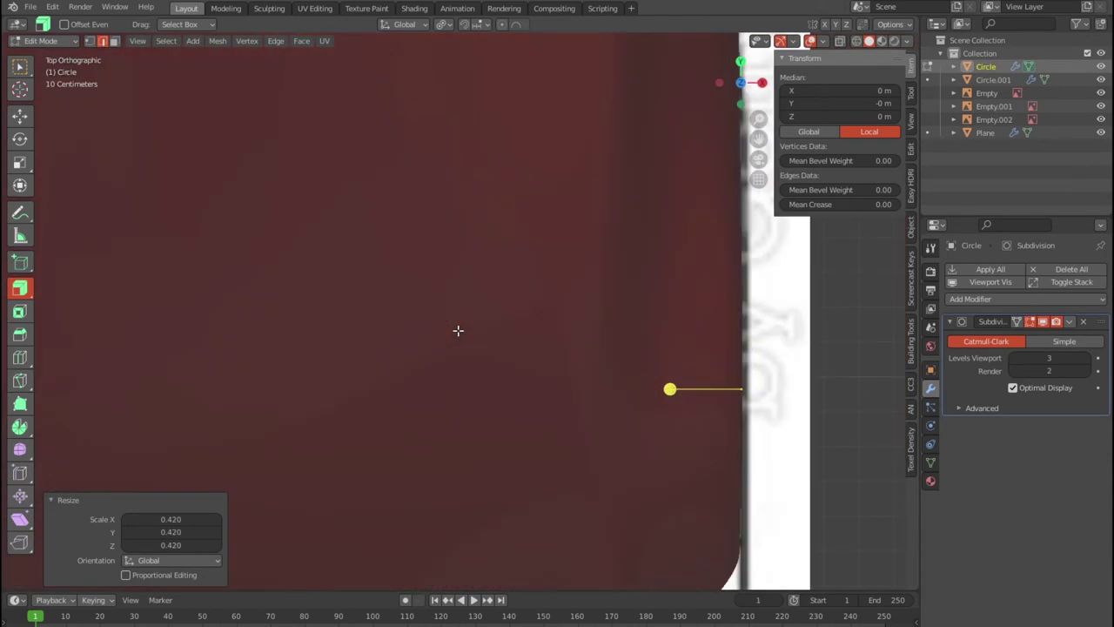
{"action": "mouse_move", "coordinate": [625, 395]}
{"action": "middle_mouse_down"}
{"action": "mouse_move", "coordinate": [492, 302]}
{"action": "mouse_move", "coordinate": [552, 319]}
{"action": "mouse_move", "coordinate": [537, 393]}
{"action": "mouse_move", "coordinate": [576, 394]}
{"action": "middle_mouse_up"}
{"action": "scroll", "coordinate": [576, 393], "scroll_direction": "up", "scroll_amount": 2}
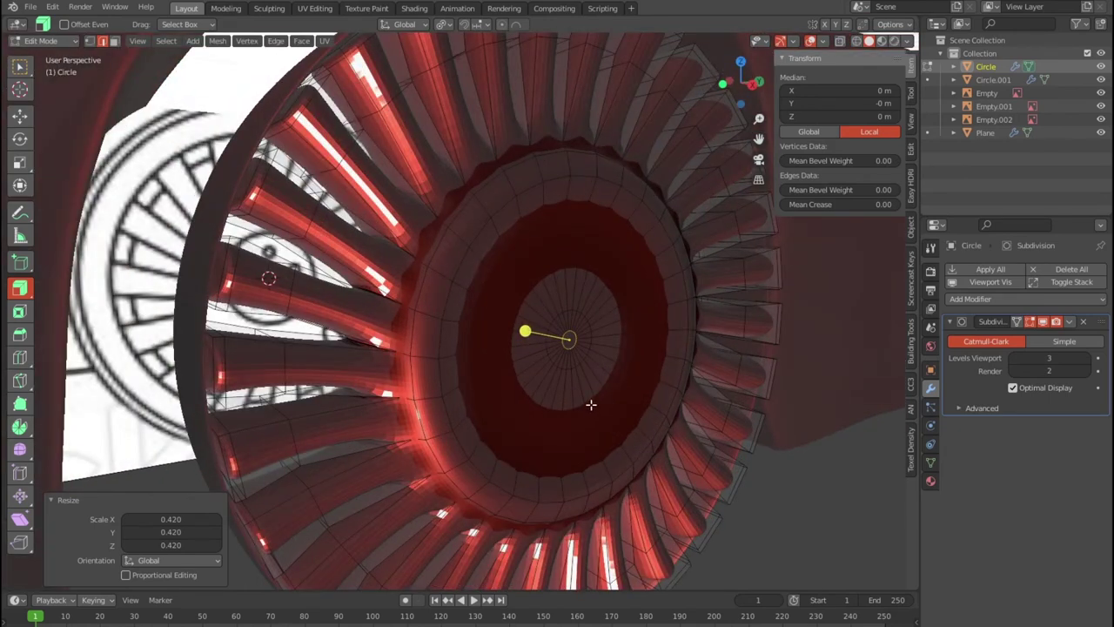
Scale the centre ring by 0.668 and start moving it along one axis
{"action": "key", "text": "s"}
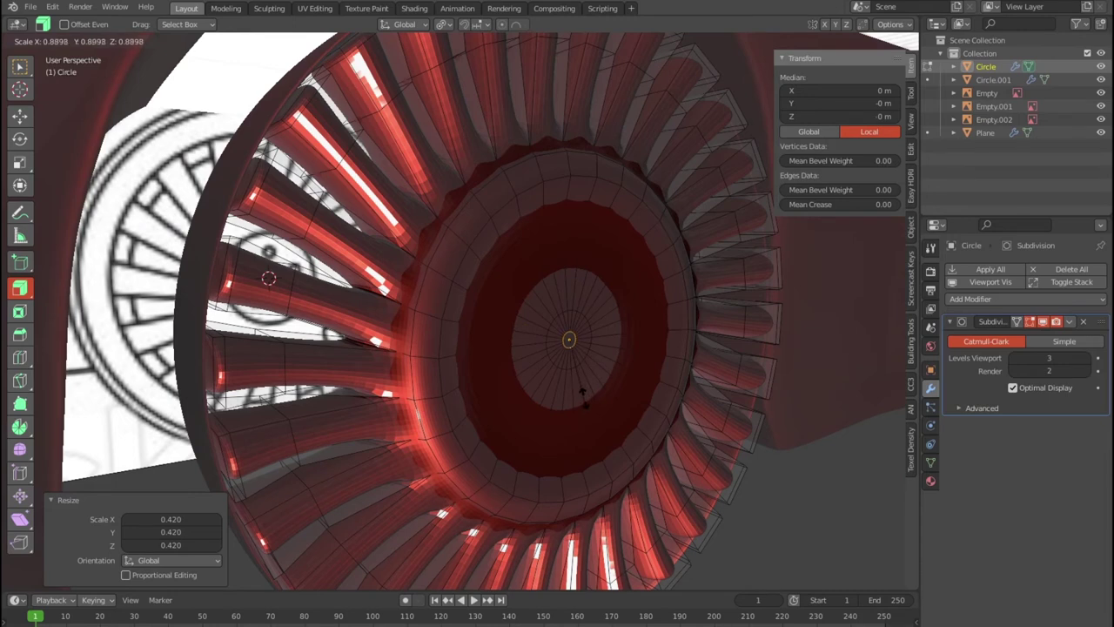
{"action": "left_click", "coordinate": [614, 392]}
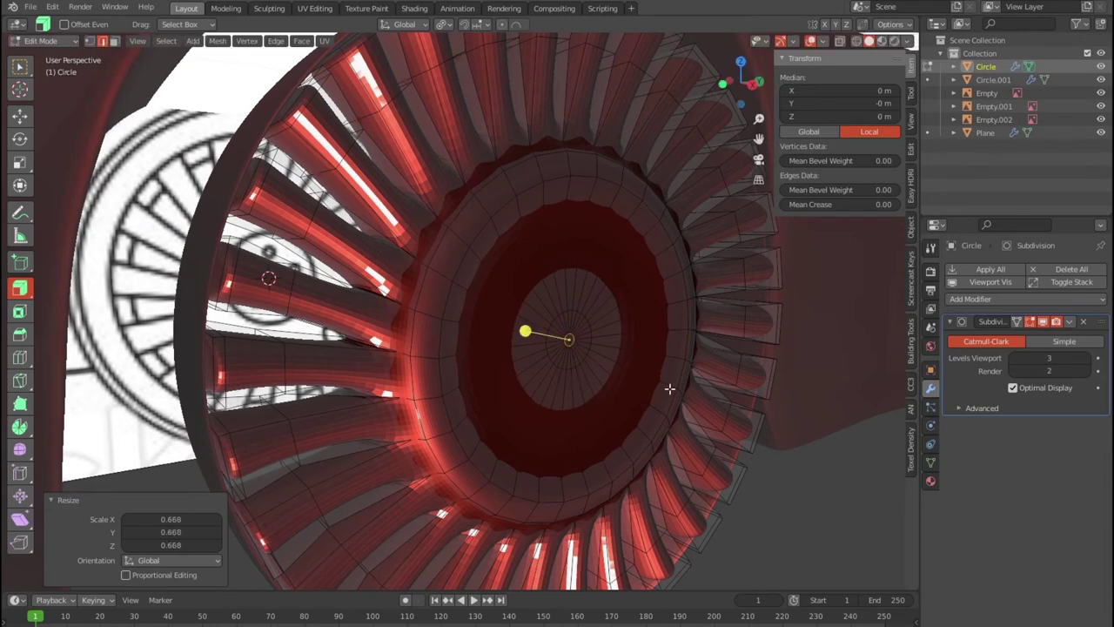
{"action": "key", "text": "g"}
{"action": "key", "text": "x"}
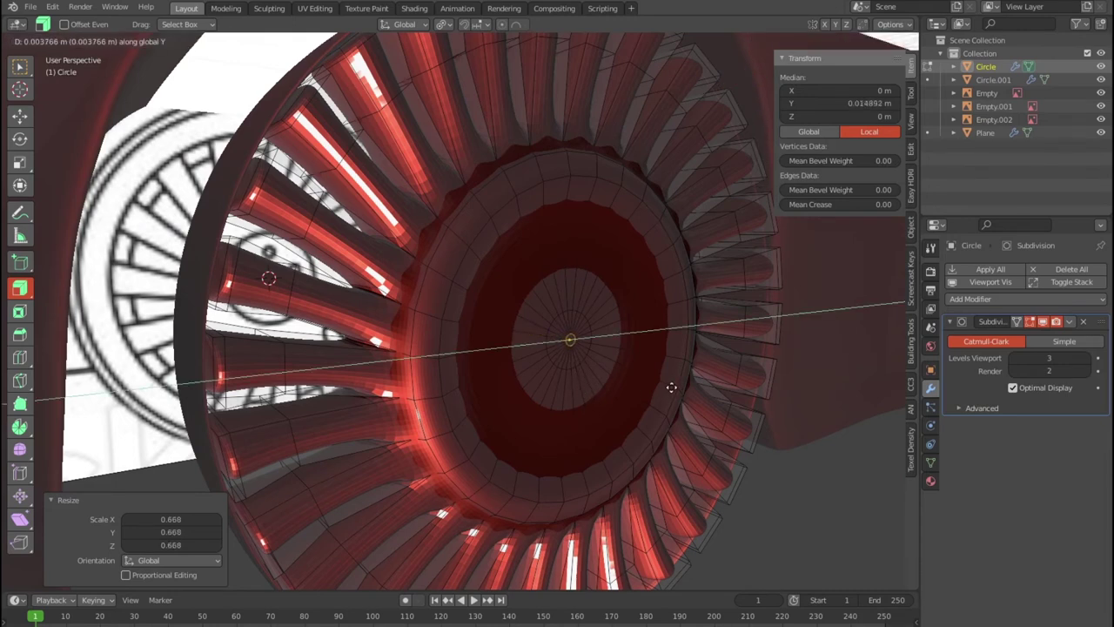
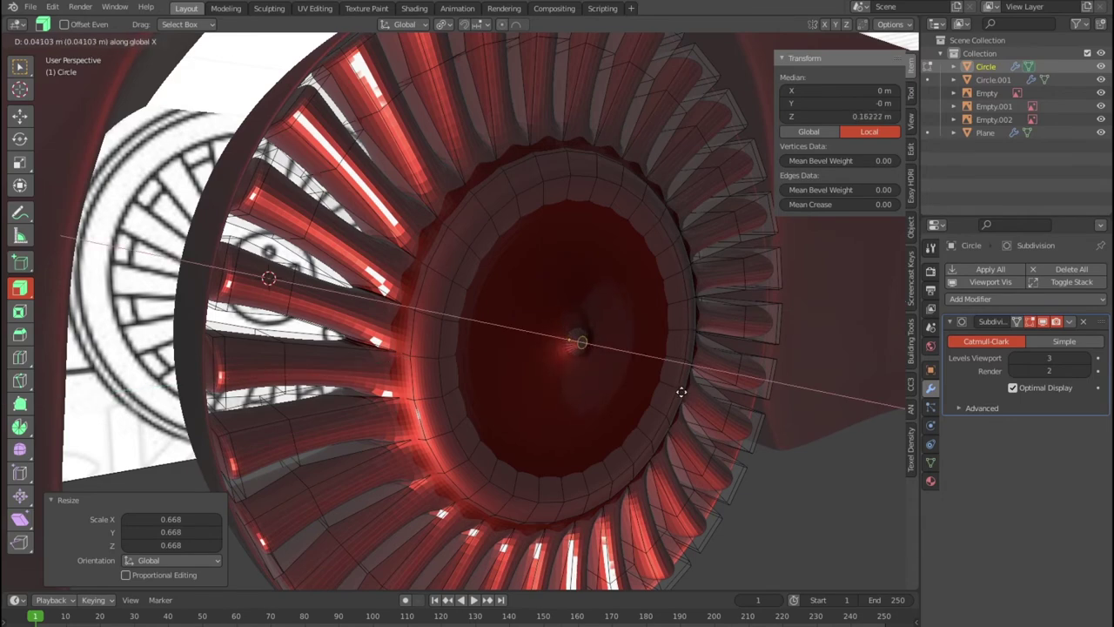
Shift the hub's centre vertex 0.041 m along X
{"action": "left_click", "coordinate": [682, 392]}
{"action": "scroll", "coordinate": [667, 386], "scroll_direction": "up", "scroll_amount": 3}
{"action": "scroll", "coordinate": [644, 385], "scroll_direction": "up", "scroll_amount": 2}
{"action": "scroll", "coordinate": [619, 386], "scroll_direction": "down", "scroll_amount": 5}
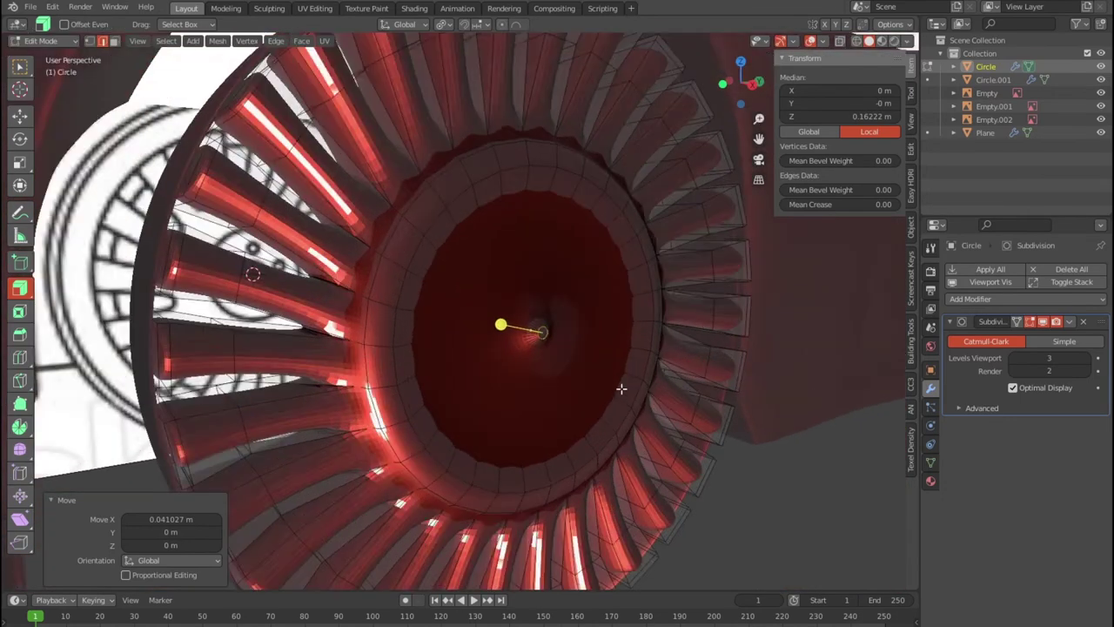
{"action": "scroll", "coordinate": [616, 390], "scroll_direction": "up", "scroll_amount": 2}
{"action": "scroll", "coordinate": [607, 391], "scroll_direction": "up", "scroll_amount": 2}
{"action": "scroll", "coordinate": [558, 399], "scroll_direction": "up", "scroll_amount": 2}
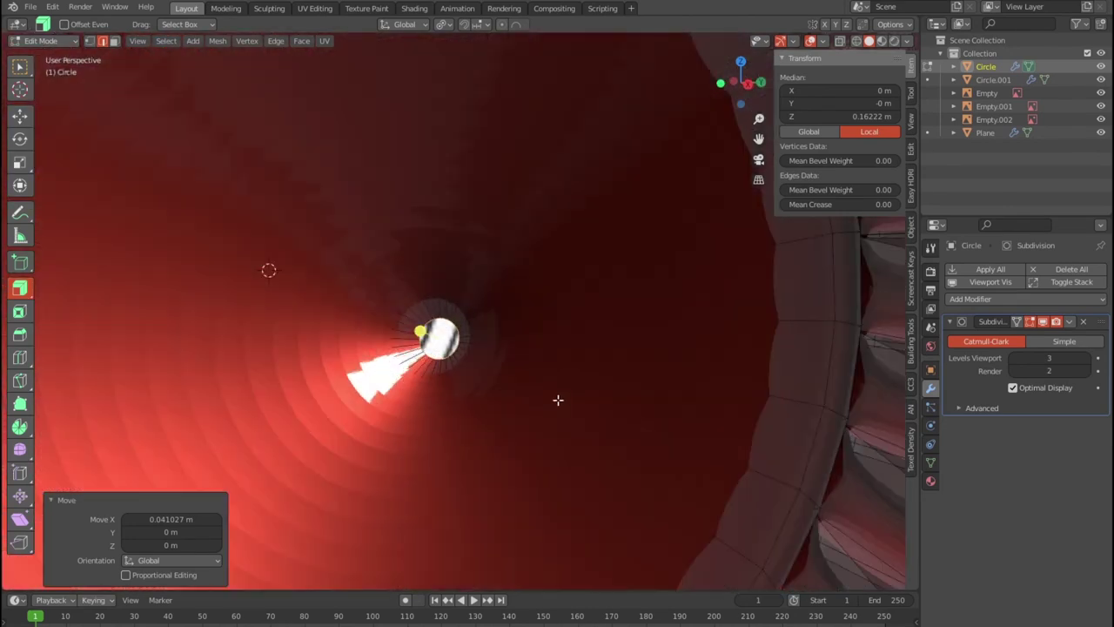
Re-enter Edit Mode and show the wheel as wireframe over the reference image
{"action": "key", "text": "Tab"}
{"action": "key", "text": "Tab"}
{"action": "scroll", "coordinate": [559, 401], "scroll_direction": "down", "scroll_amount": 3}
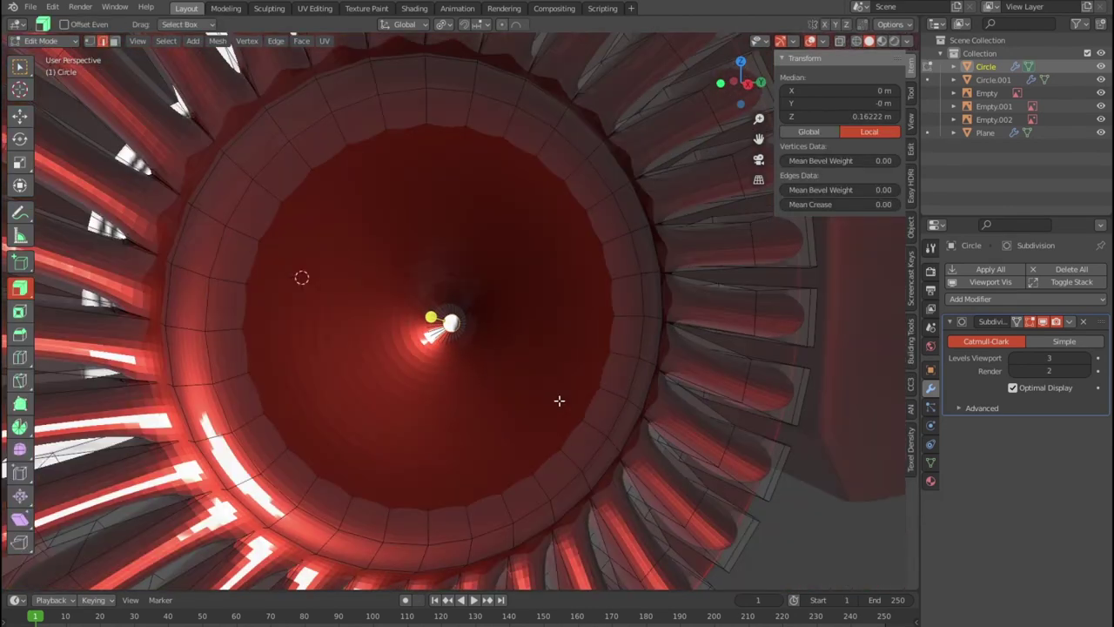
{"action": "key", "text": "shift+z"}
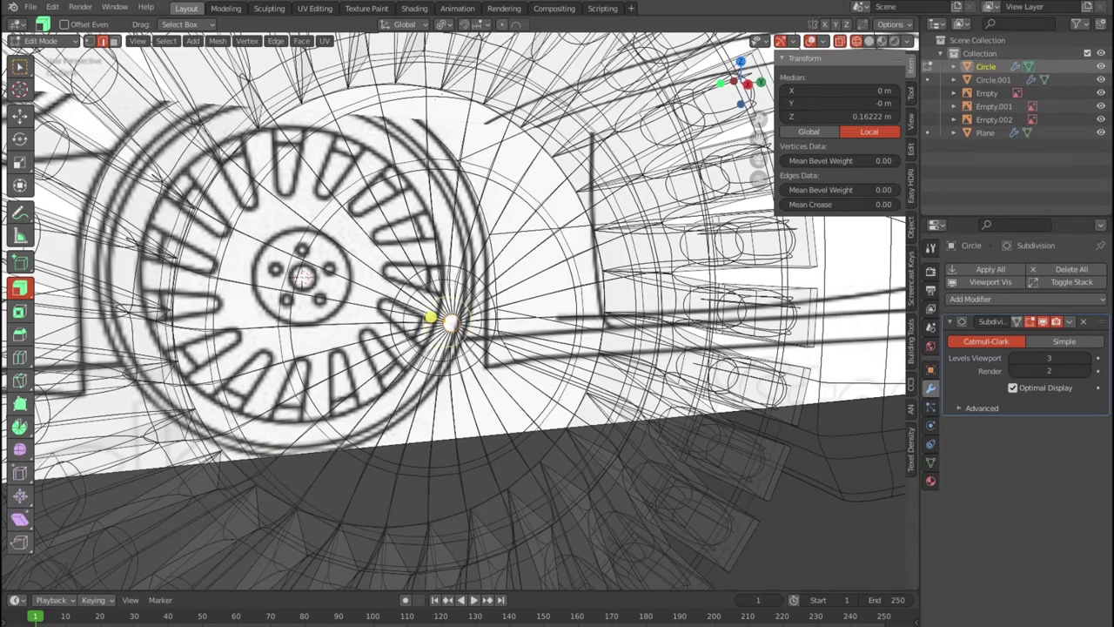
Add an edge loop to the rim and resize the small centre ring
{"action": "key", "text": "g"}
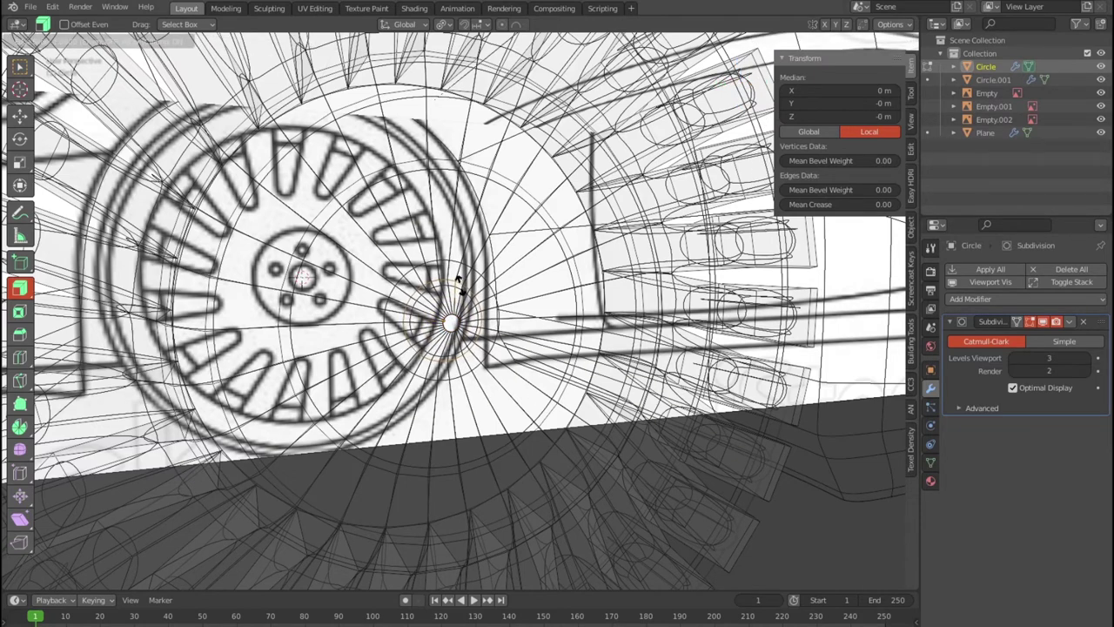
{"action": "left_click", "coordinate": [434, 301]}
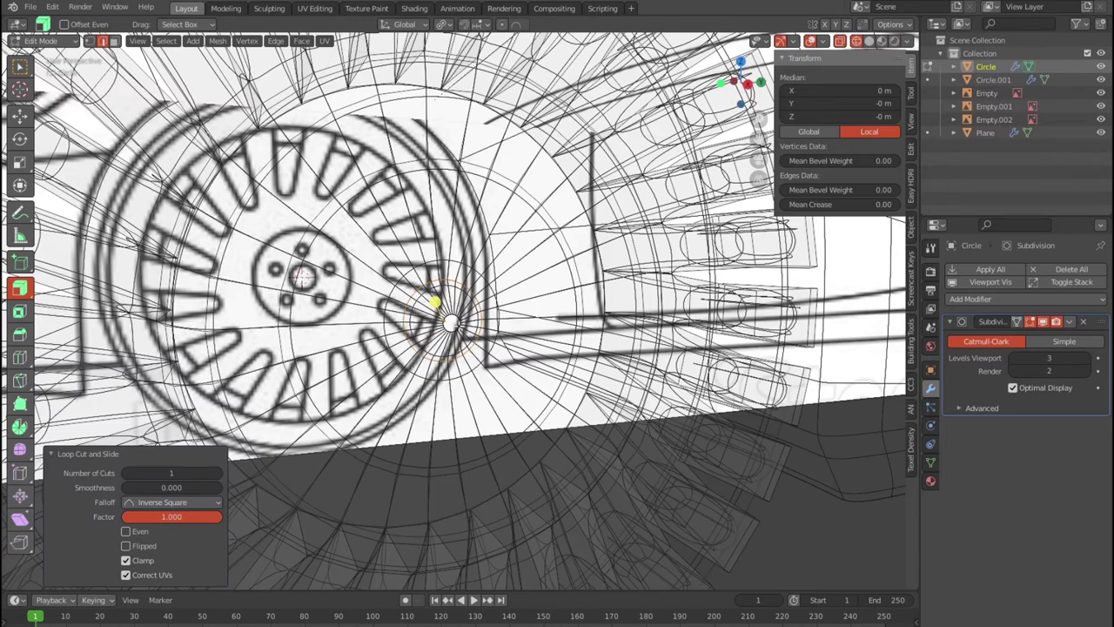
{"action": "left_click", "coordinate": [450, 323]}
{"action": "scroll", "coordinate": [450, 323], "scroll_direction": "up", "scroll_amount": 1}
{"action": "scroll", "coordinate": [446, 383], "scroll_direction": "up", "scroll_amount": 2}
{"action": "scroll", "coordinate": [445, 400], "scroll_direction": "down", "scroll_amount": 1}
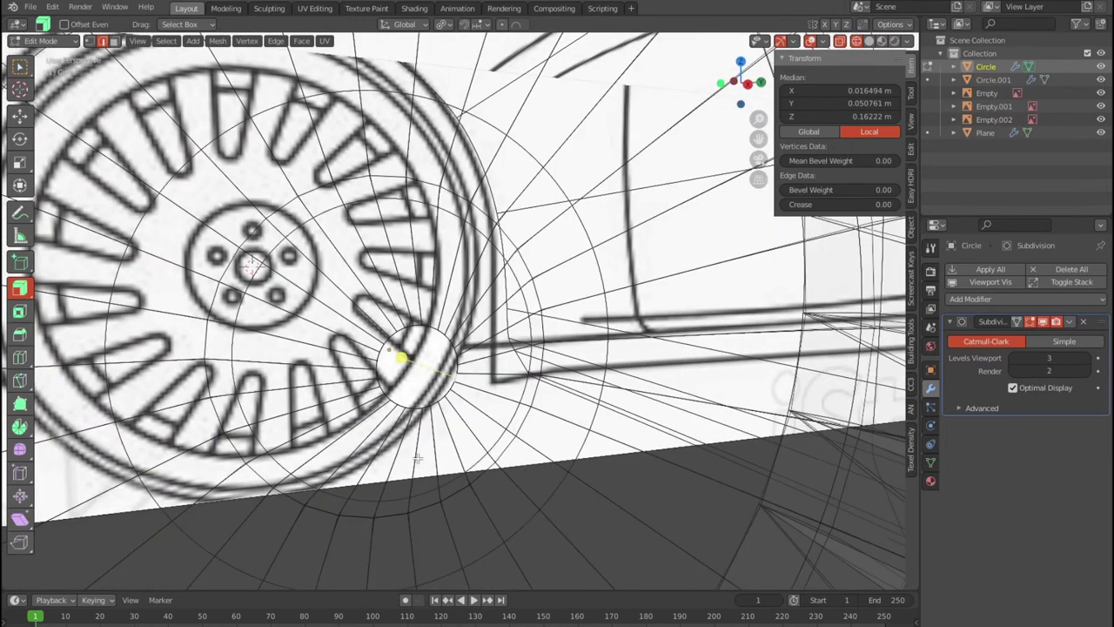
{"action": "left_click", "coordinate": [439, 399], "text": "alt"}
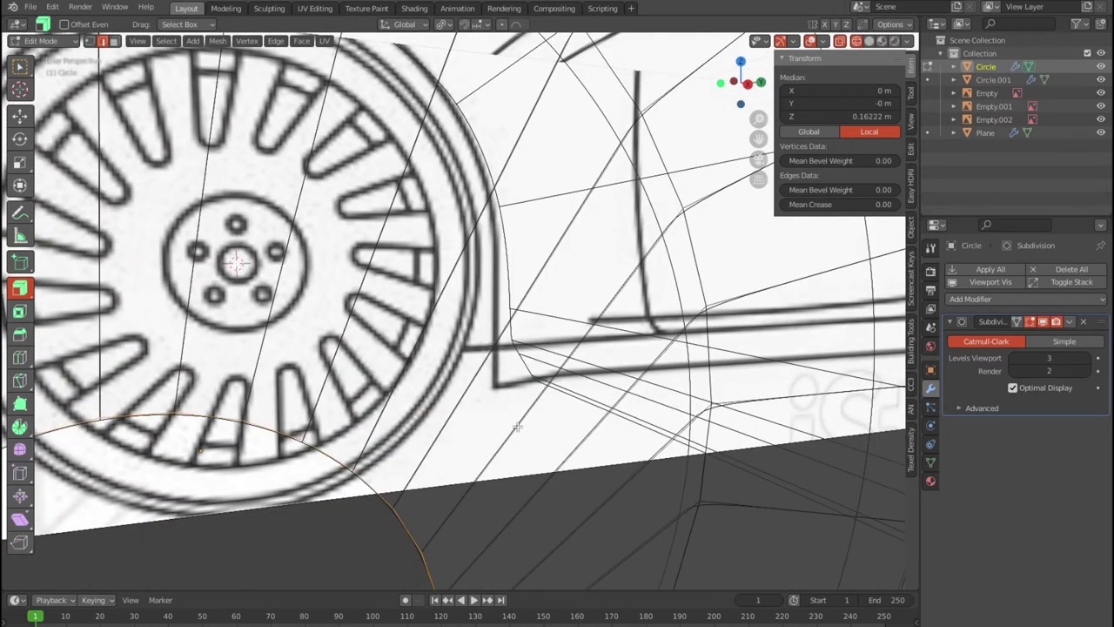
{"action": "key", "text": "s"}
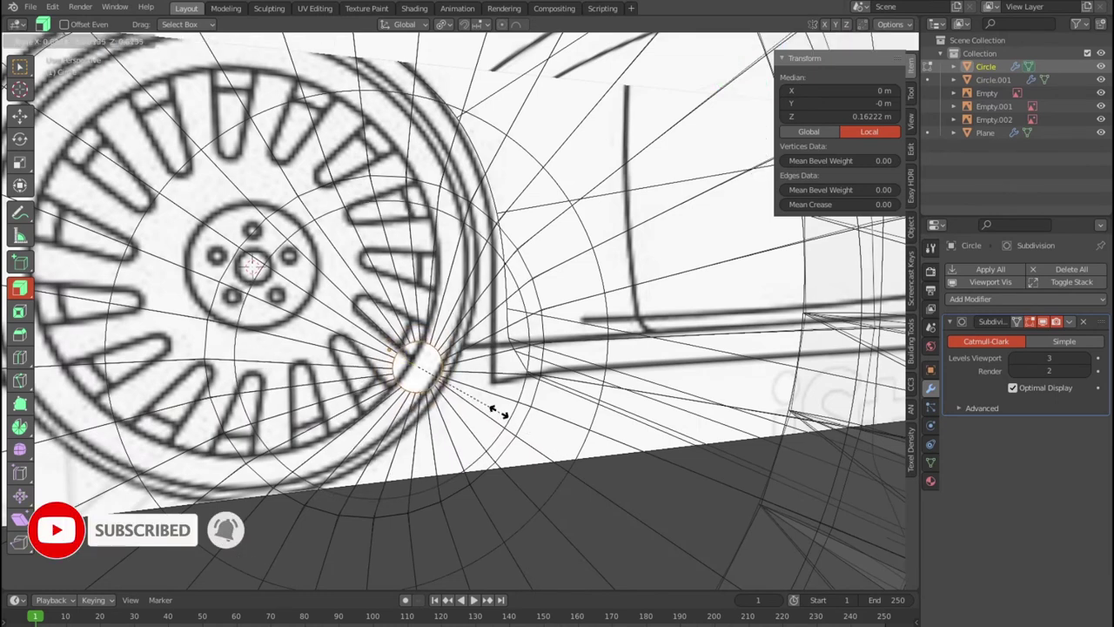
{"action": "left_click", "coordinate": [531, 422]}
Fill the centre ring, inset it 0.04012 m and push it -0.029651 m into the hub
{"action": "key", "text": "f"}
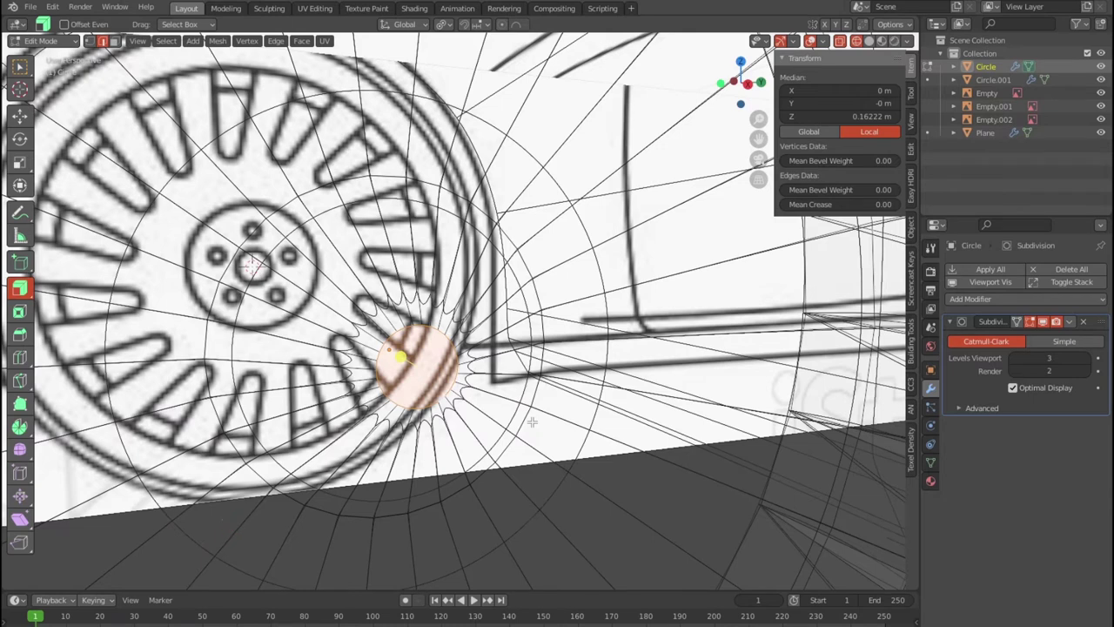
{"action": "key", "text": "i"}
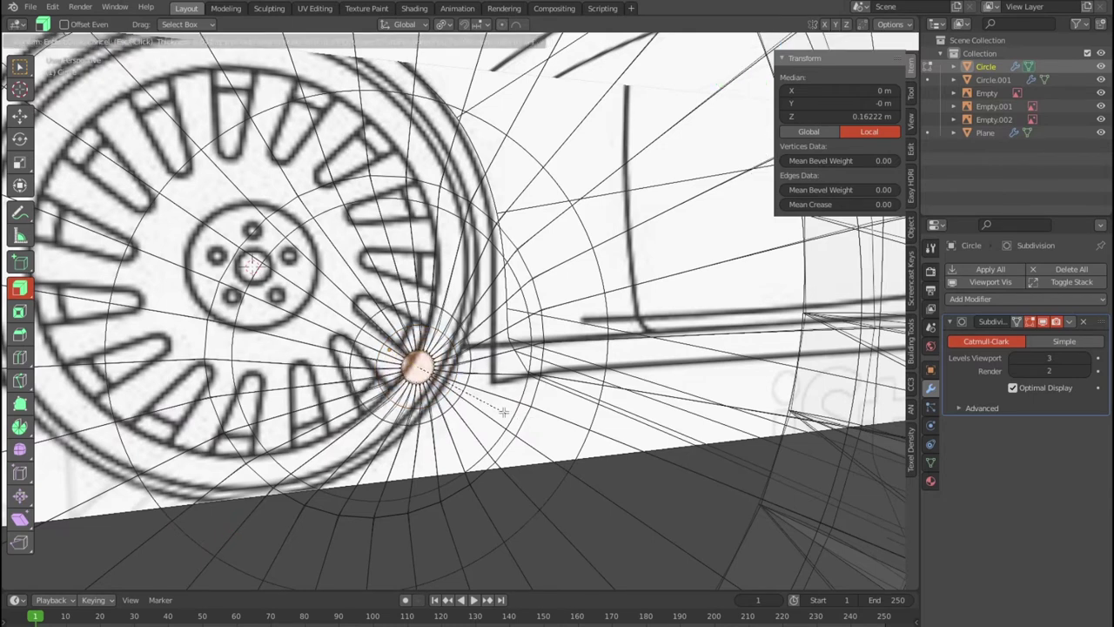
{"action": "left_click", "coordinate": [502, 410]}
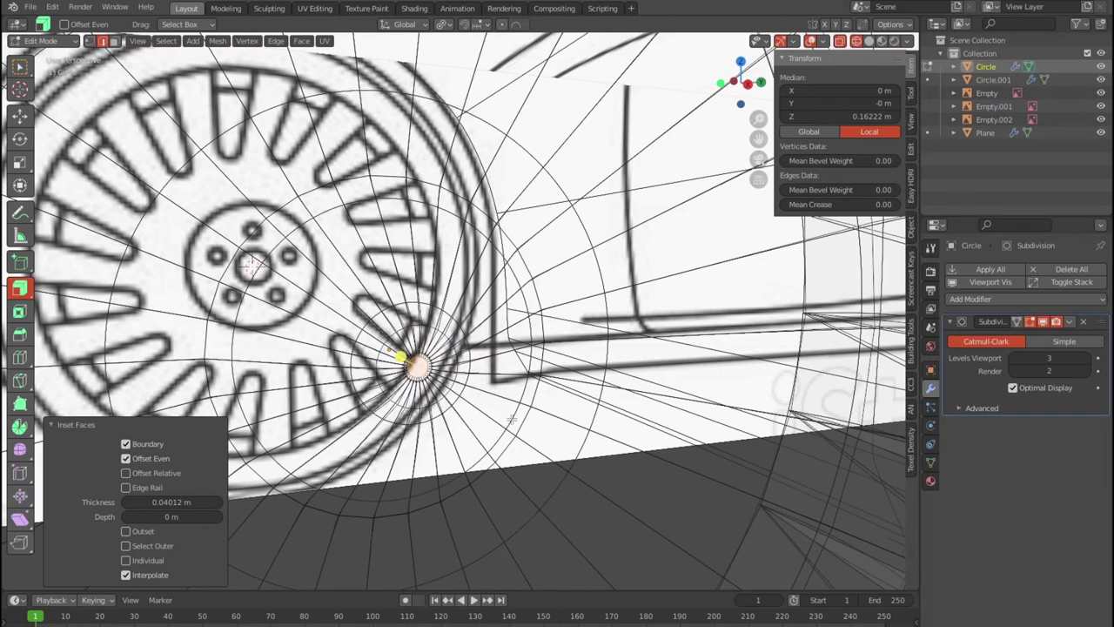
{"action": "key", "text": "g"}
{"action": "key", "text": "y"}
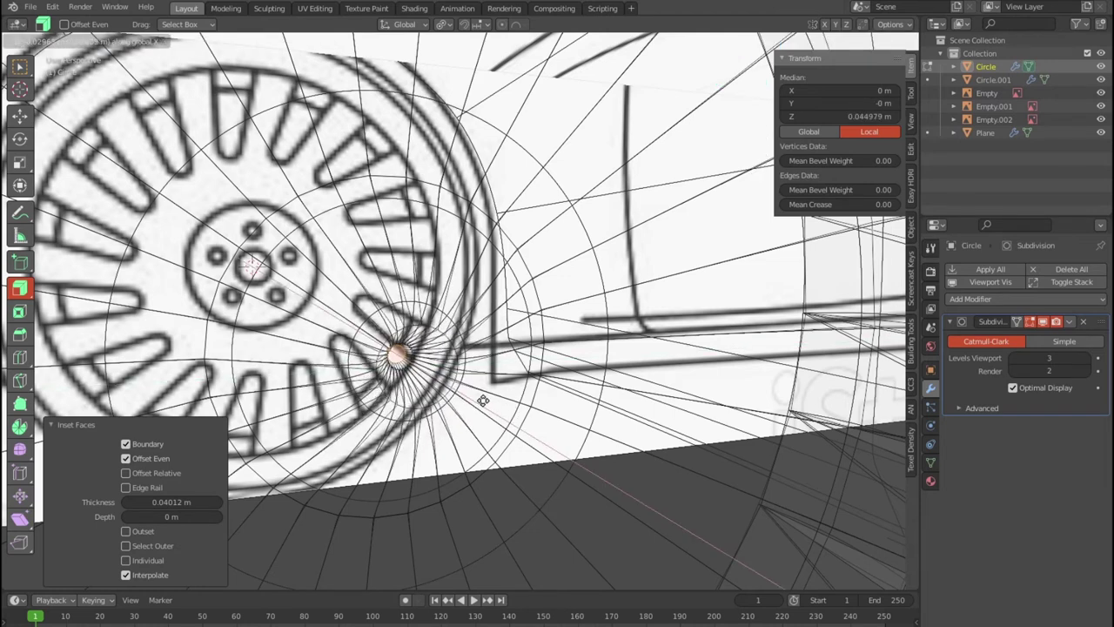
{"action": "left_click", "coordinate": [486, 402]}
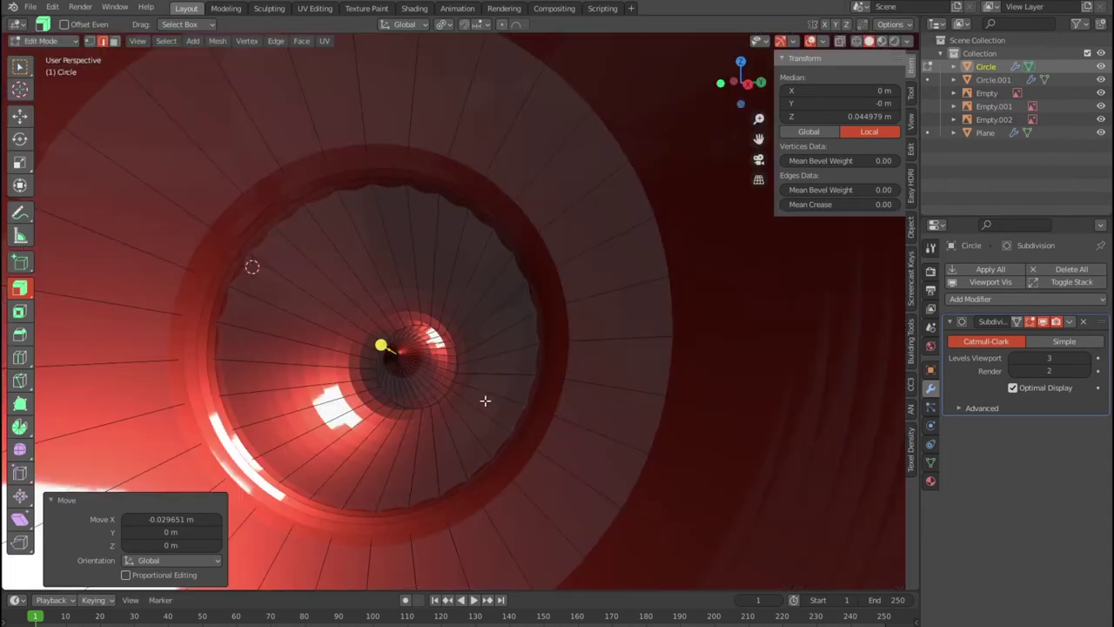
Check the hub from the side in wireframe, then return to Object Mode
{"action": "scroll", "coordinate": [486, 401], "scroll_direction": "down", "scroll_amount": 5}
{"action": "scroll", "coordinate": [486, 401], "scroll_direction": "down", "scroll_amount": 5}
{"action": "scroll", "coordinate": [485, 402], "scroll_direction": "down", "scroll_amount": 3}
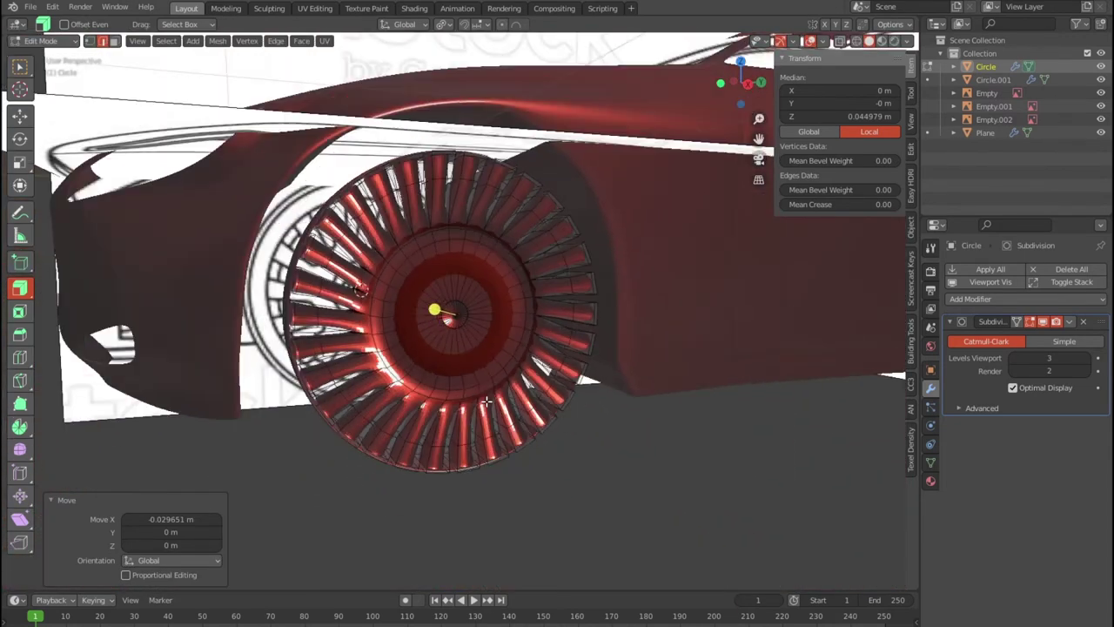
{"action": "key", "text": "KP_3"}
{"action": "scroll", "coordinate": [488, 402], "scroll_direction": "up", "scroll_amount": 5}
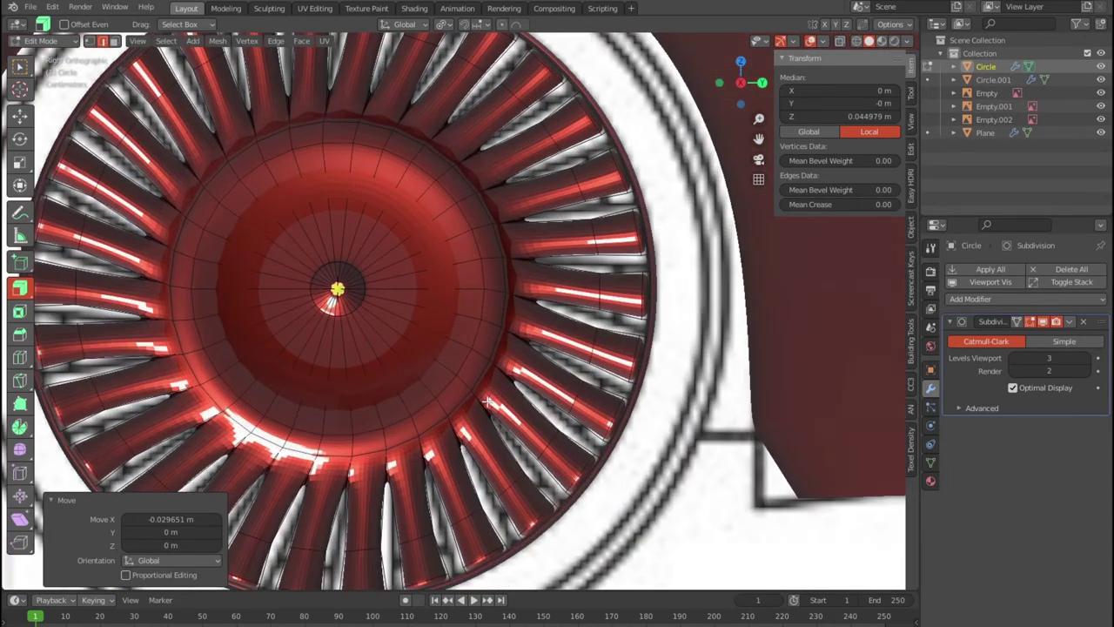
{"action": "key", "text": "shift+z"}
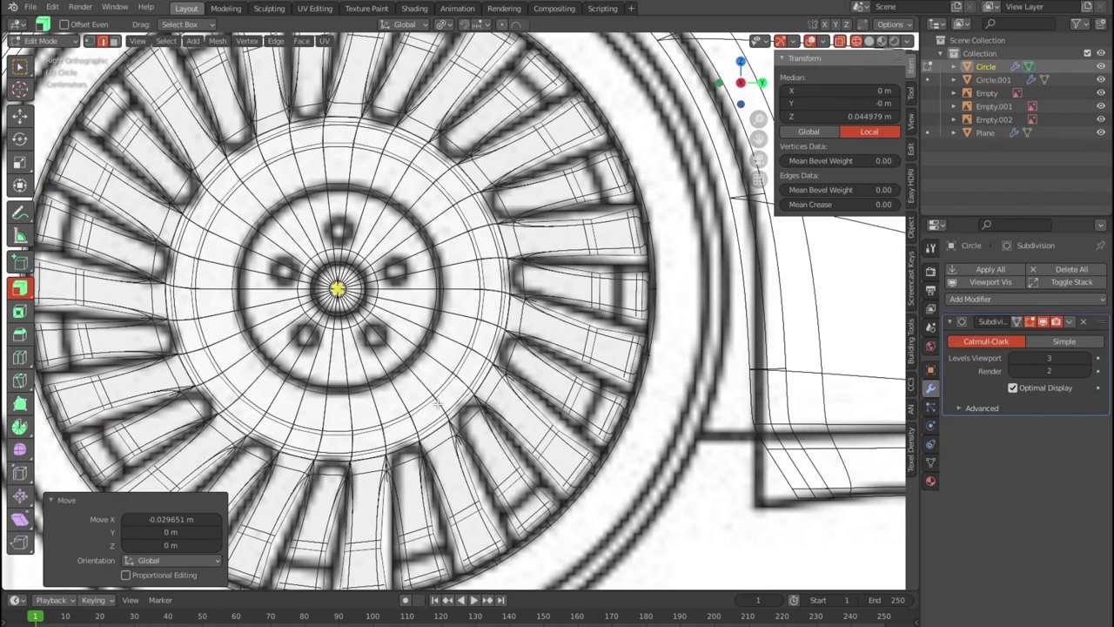
{"action": "scroll", "coordinate": [426, 404], "scroll_direction": "up", "scroll_amount": 1}
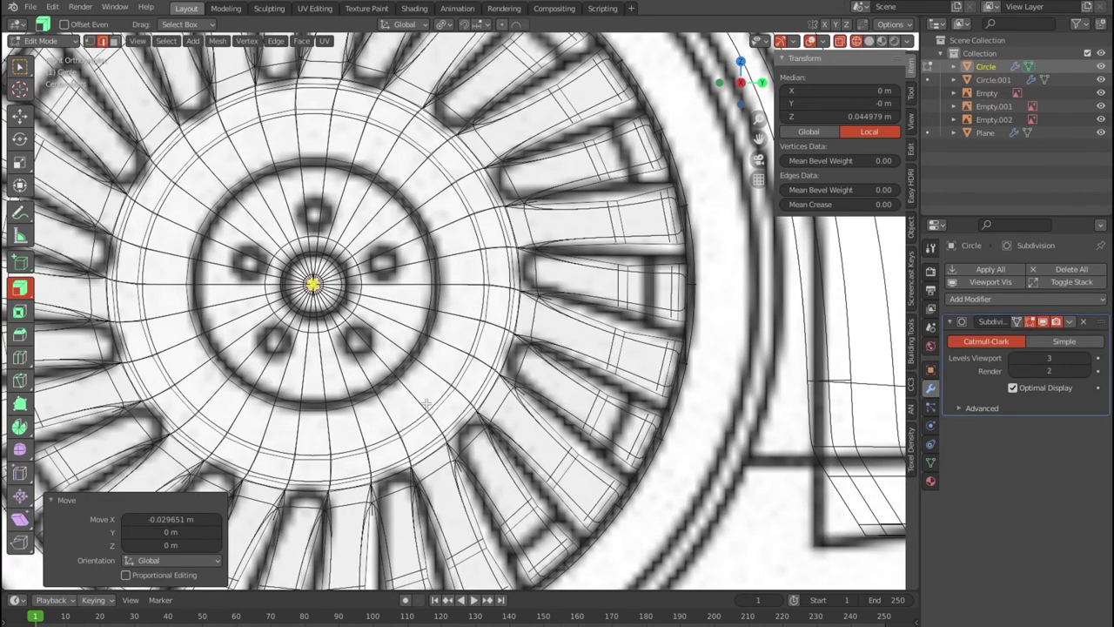
{"action": "middle_click_drag", "start_coordinate": [363, 383], "coordinate": [514, 353], "text": "shift"}
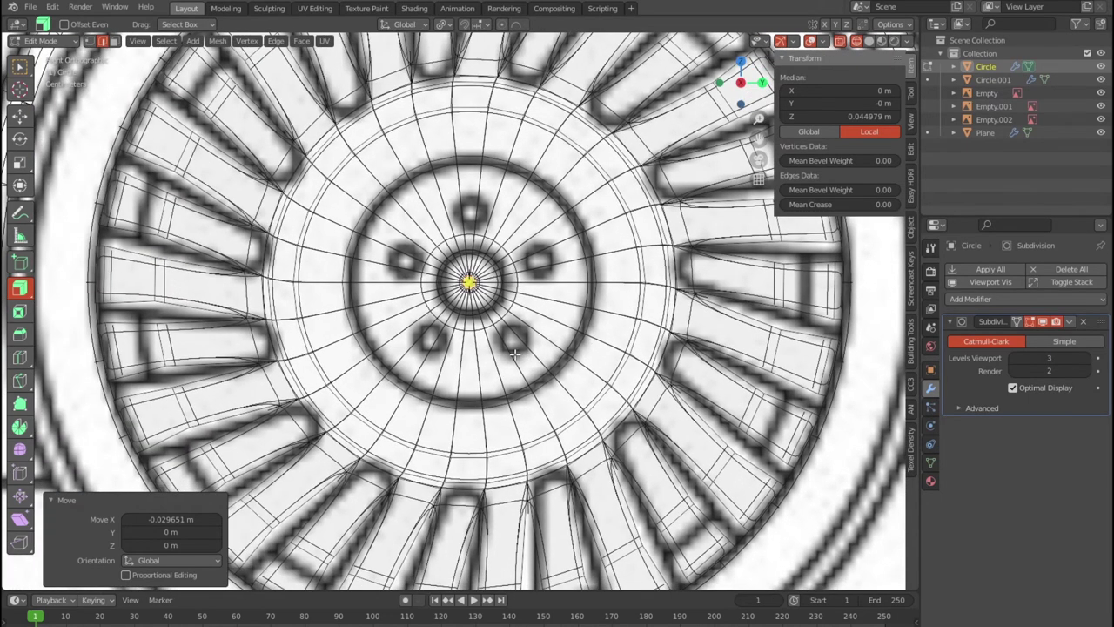
{"action": "key", "text": "Tab"}
{"action": "key", "text": "shift+a"}
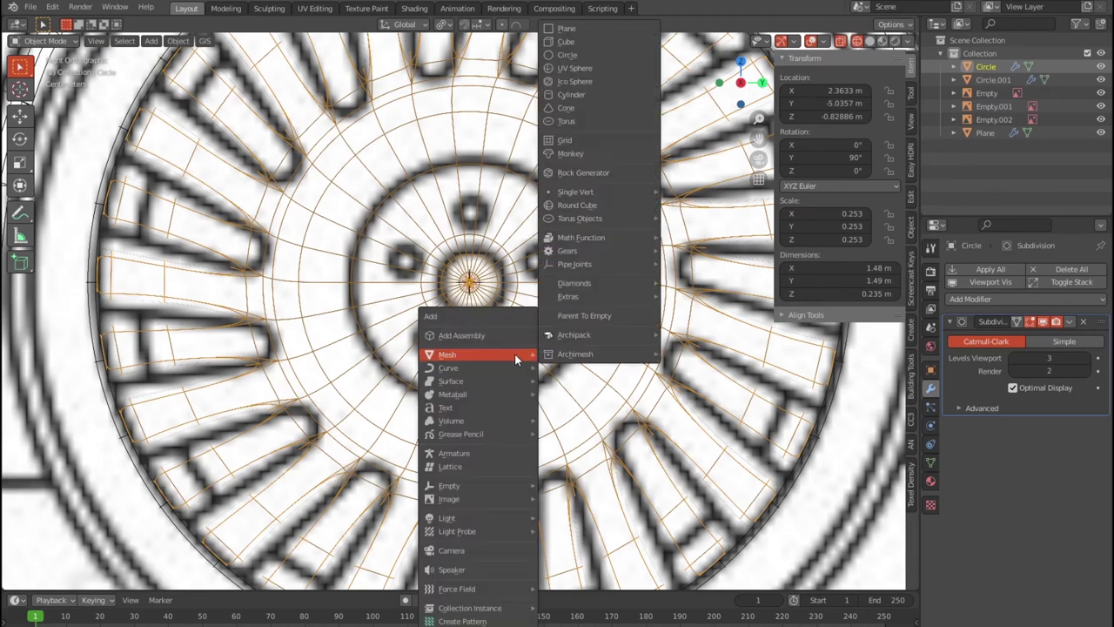
Add a small cube and place it in the left lug-nut hole
{"action": "left_click", "coordinate": [574, 43]}
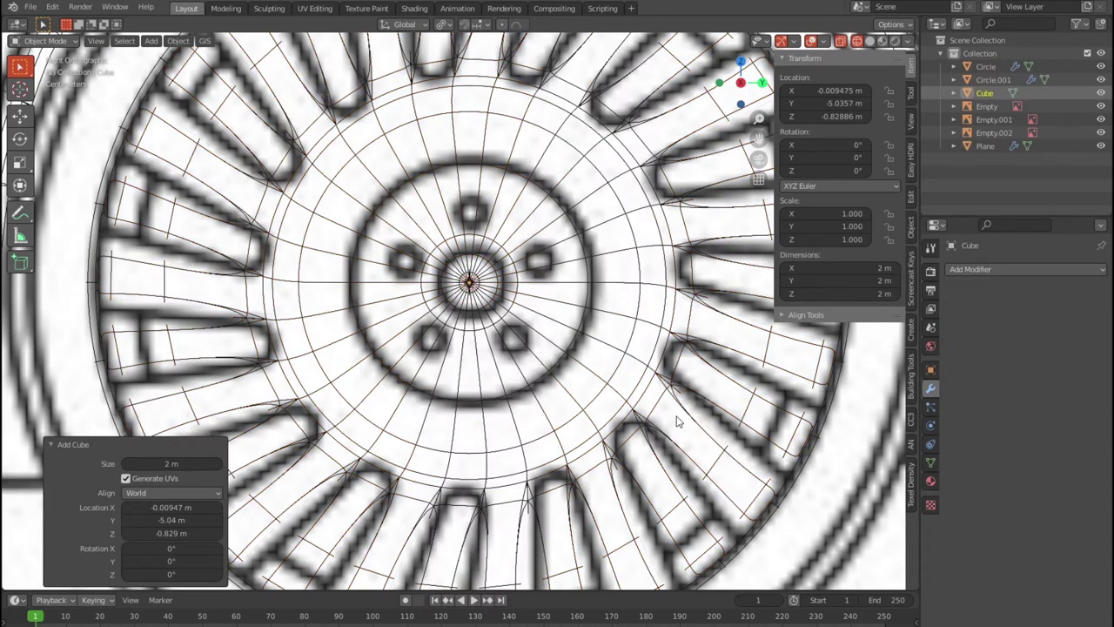
{"action": "key", "text": "s"}
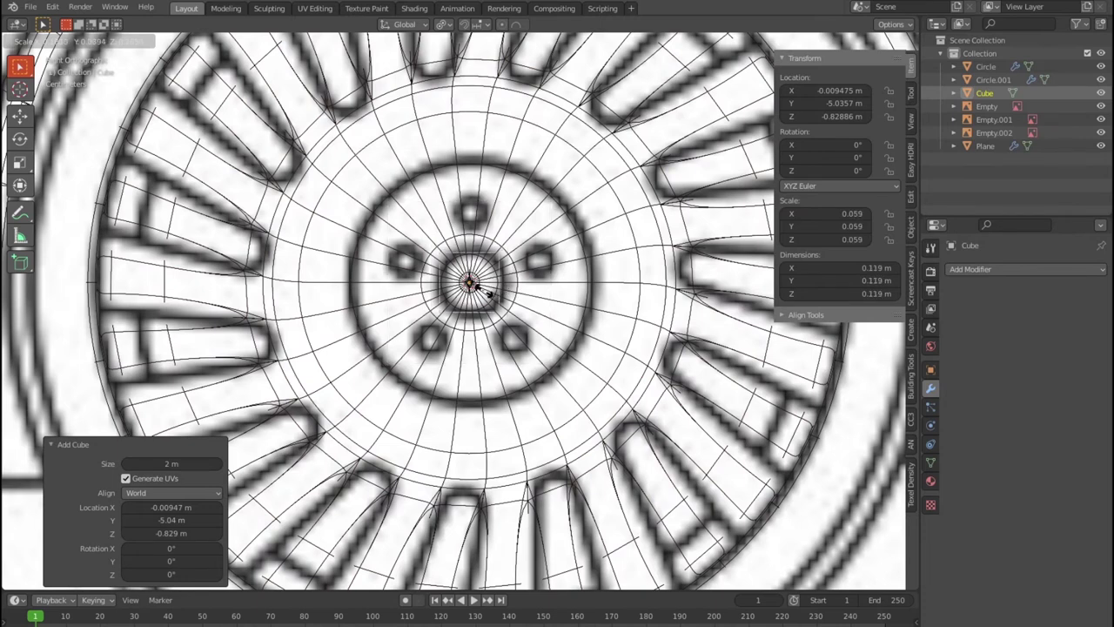
{"action": "left_click", "coordinate": [477, 296]}
{"action": "key", "text": "g"}
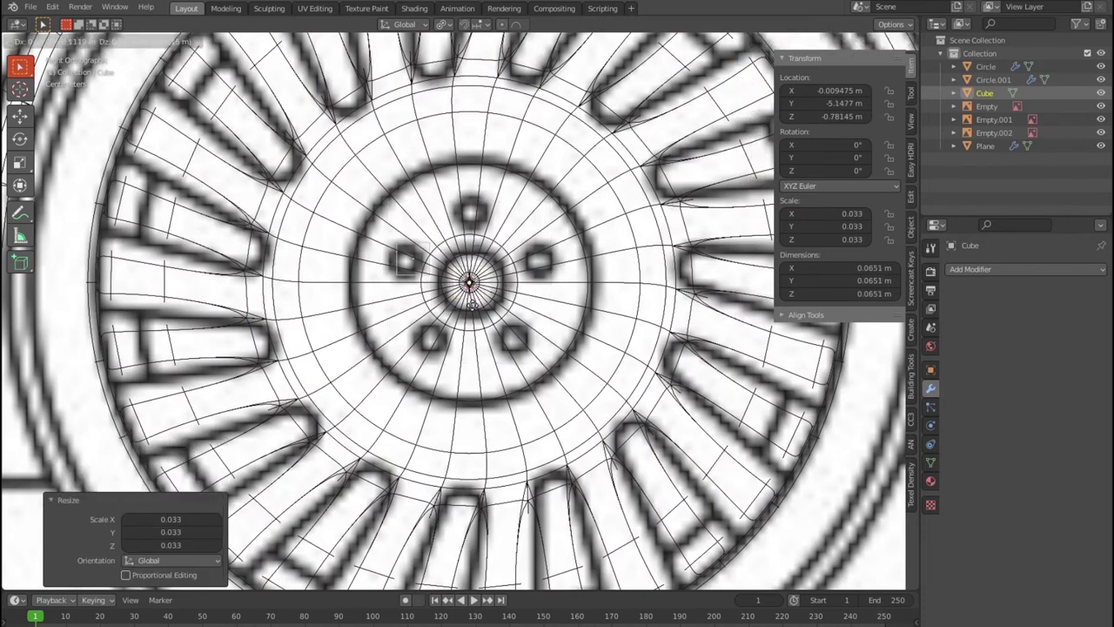
{"action": "left_click", "coordinate": [478, 312]}
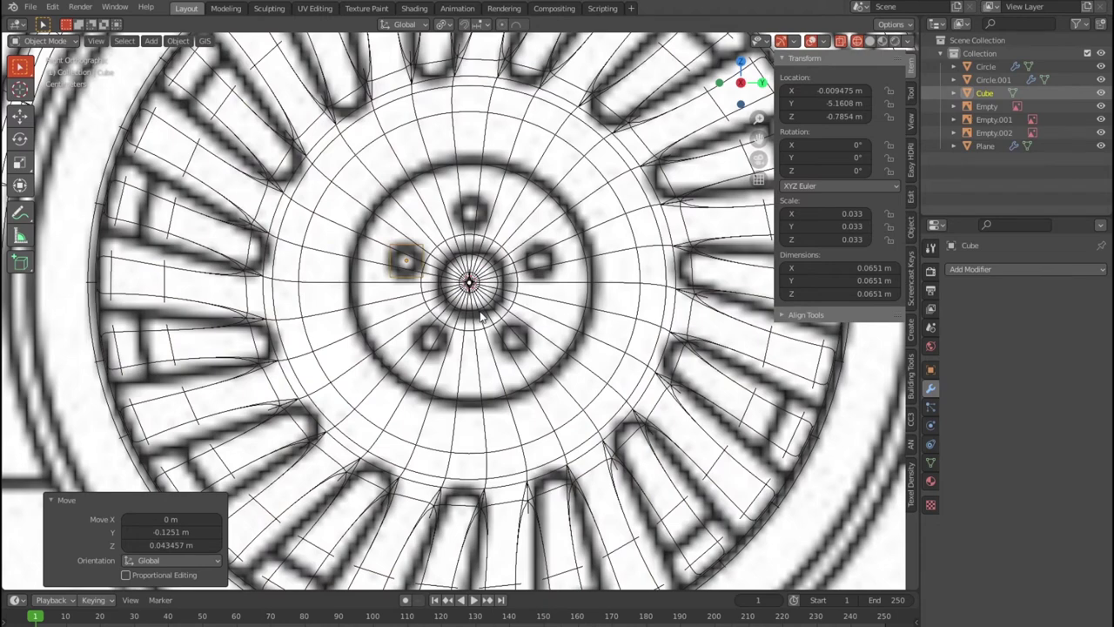
Give the lug-nut cube level-3 subdivision and enlarge it slightly to 0.046
{"action": "key", "text": "ctrl+3"}
{"action": "scroll", "coordinate": [464, 331], "scroll_direction": "up", "scroll_amount": 3}
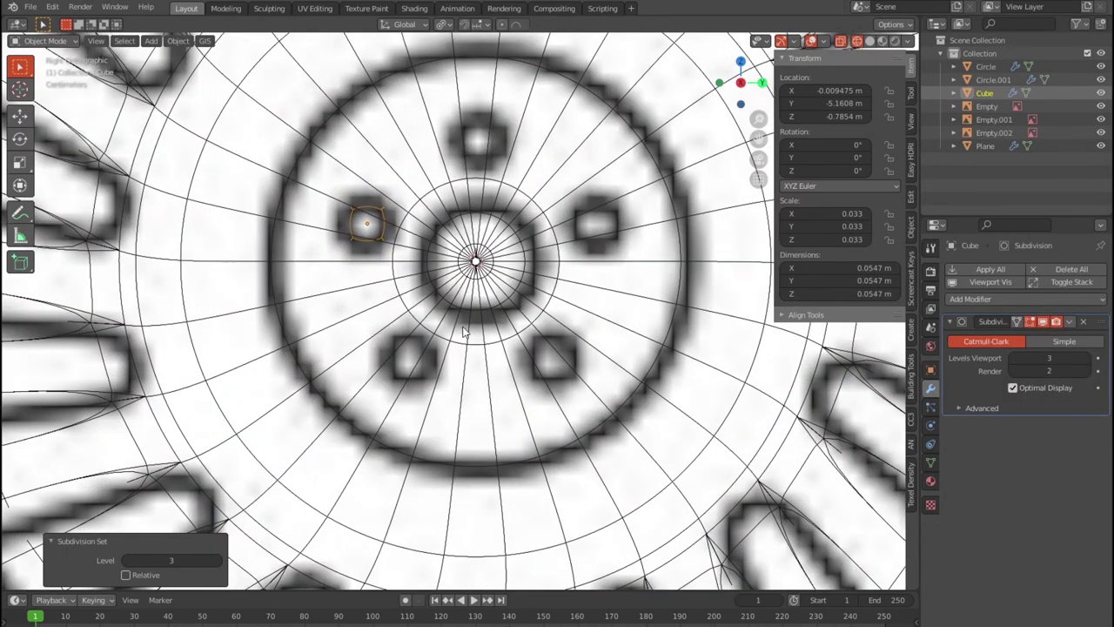
{"action": "key", "text": "s"}
{"action": "left_click", "coordinate": [531, 351]}
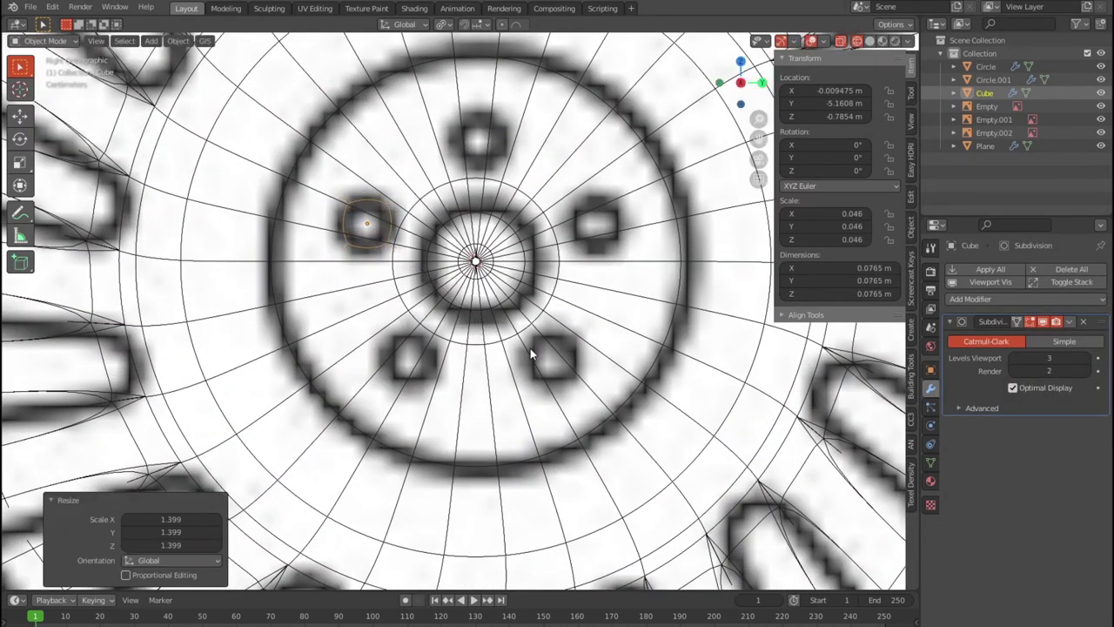
{"action": "key", "text": "KP_7"}
{"action": "scroll", "coordinate": [622, 312], "scroll_direction": "down", "scroll_amount": 5}
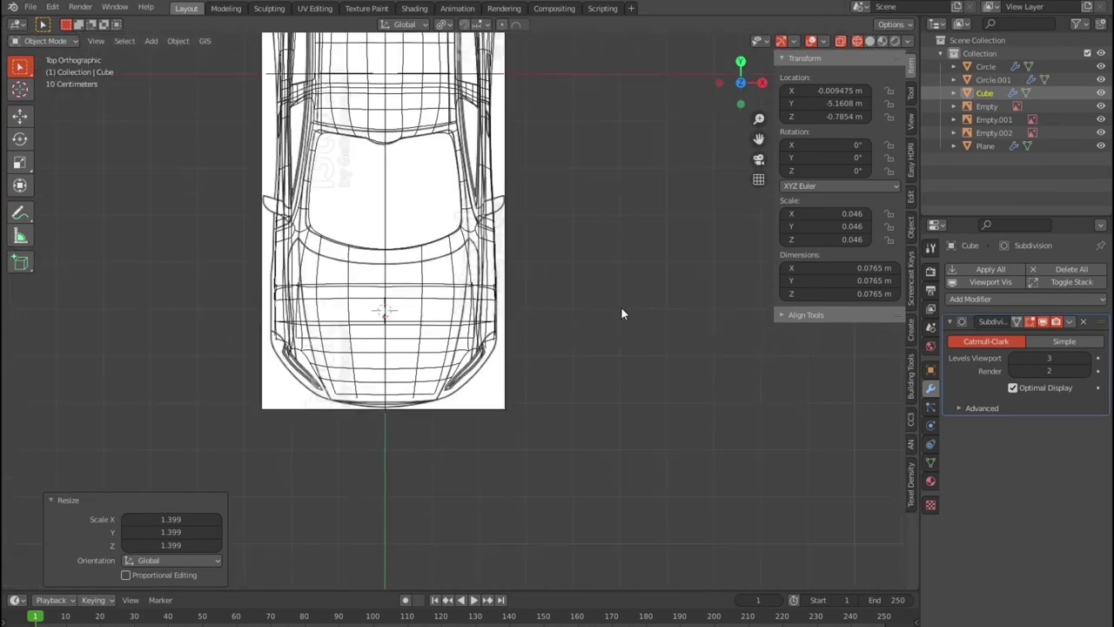
Move the lug nut along X toward the wheel and inspect it from the side
{"action": "key", "text": "g"}
{"action": "key", "text": "x"}
{"action": "left_click", "coordinate": [735, 299]}
{"action": "key", "text": "KP_3"}
{"action": "scroll", "coordinate": [411, 346], "scroll_direction": "up", "scroll_amount": 5}
{"action": "scroll", "coordinate": [487, 319], "scroll_direction": "up", "scroll_amount": 3}
{"action": "scroll", "coordinate": [487, 318], "scroll_direction": "up", "scroll_amount": 3}
{"action": "scroll", "coordinate": [487, 319], "scroll_direction": "down", "scroll_amount": 3}
{"action": "middle_click_drag", "start_coordinate": [488, 319], "coordinate": [541, 347]}
{"action": "scroll", "coordinate": [533, 338], "scroll_direction": "down", "scroll_amount": 3}
{"action": "scroll", "coordinate": [541, 346], "scroll_direction": "up", "scroll_amount": 2}
Set the lug nut into the hub face at X 2.3468 m, checked in side wireframe
{"action": "key", "text": "shift+z"}
{"action": "scroll", "coordinate": [541, 347], "scroll_direction": "up", "scroll_amount": 3}
{"action": "scroll", "coordinate": [557, 353], "scroll_direction": "up", "scroll_amount": 3}
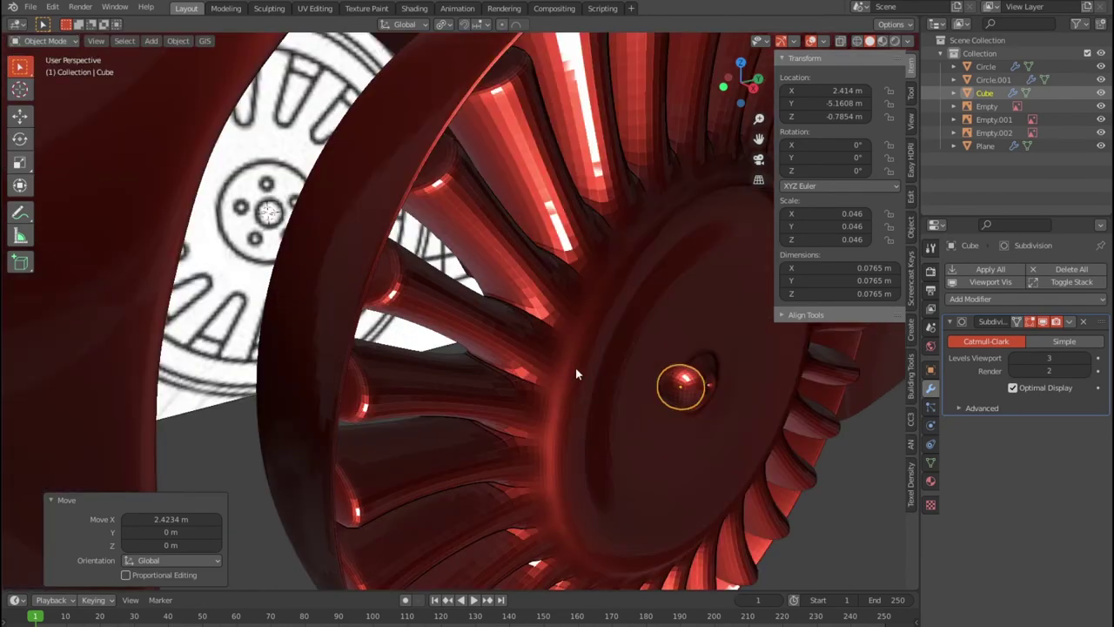
{"action": "mouse_move", "coordinate": [620, 389]}
{"action": "middle_mouse_down"}
{"action": "mouse_move", "coordinate": [631, 397]}
{"action": "mouse_move", "coordinate": [577, 363]}
{"action": "mouse_move", "coordinate": [465, 342]}
{"action": "middle_mouse_up"}
{"action": "scroll", "coordinate": [632, 397], "scroll_direction": "up", "scroll_amount": 2}
{"action": "scroll", "coordinate": [598, 370], "scroll_direction": "up", "scroll_amount": 3}
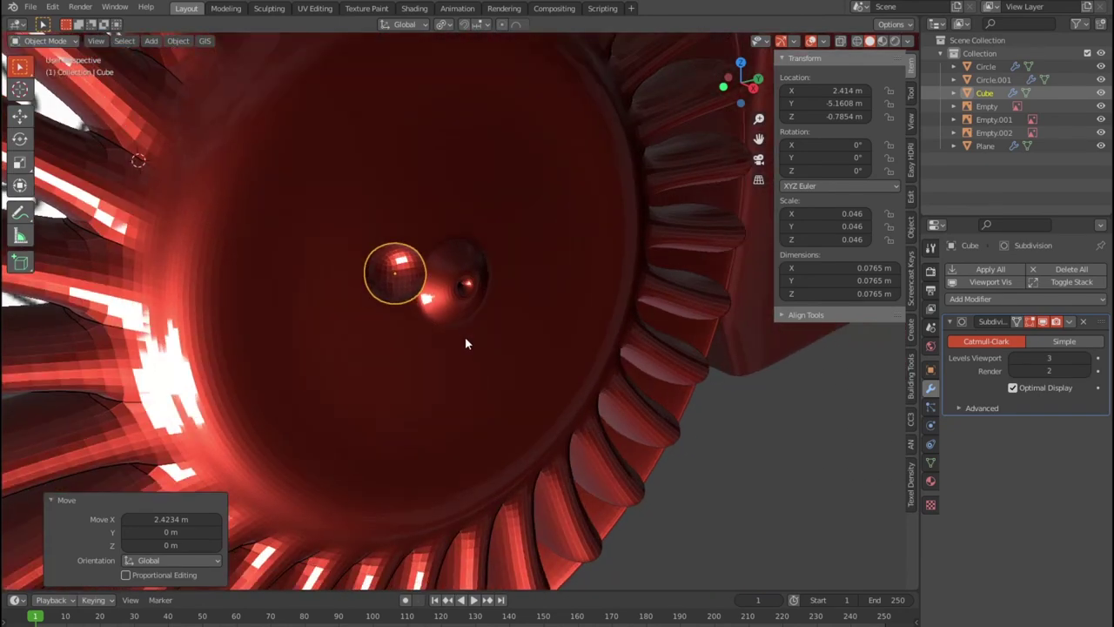
{"action": "key", "text": "g"}
{"action": "key", "text": "x"}
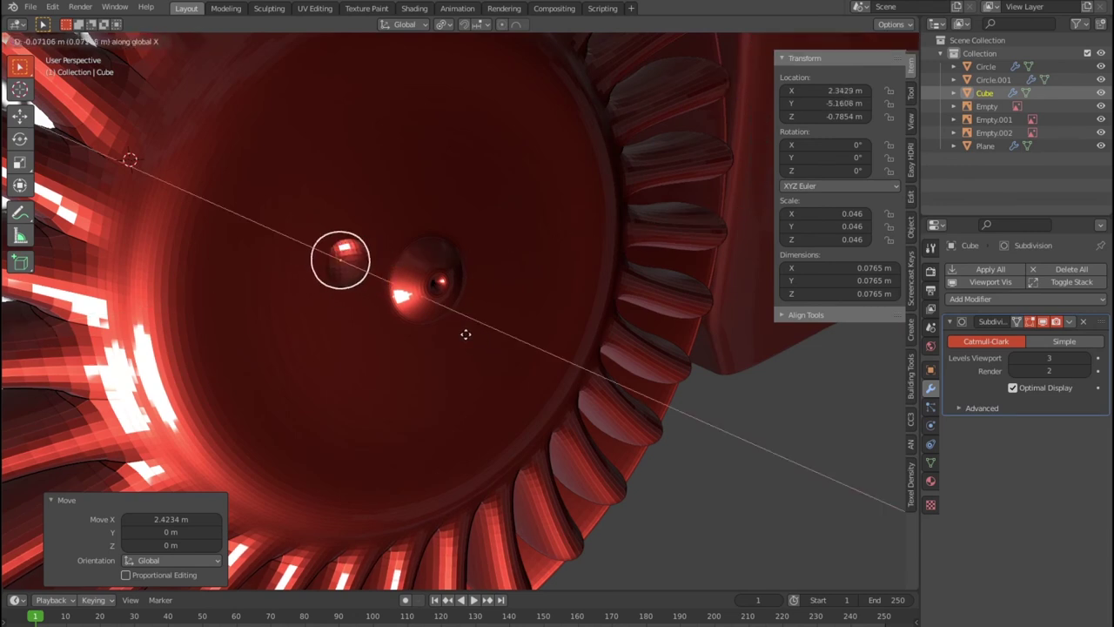
{"action": "left_click", "coordinate": [467, 334]}
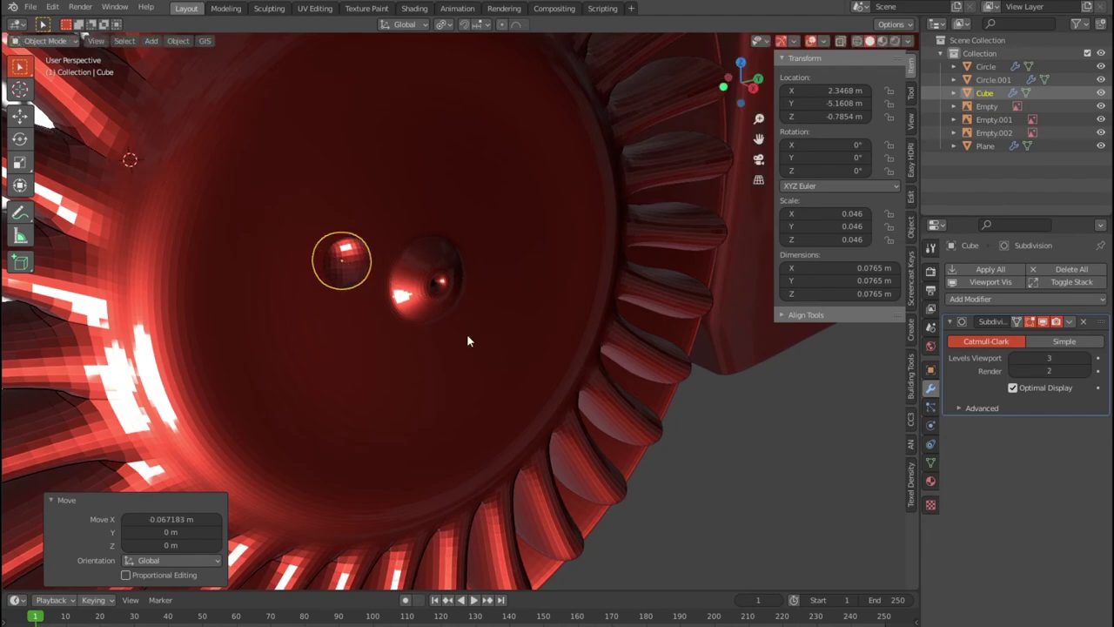
{"action": "key", "text": "KP_3"}
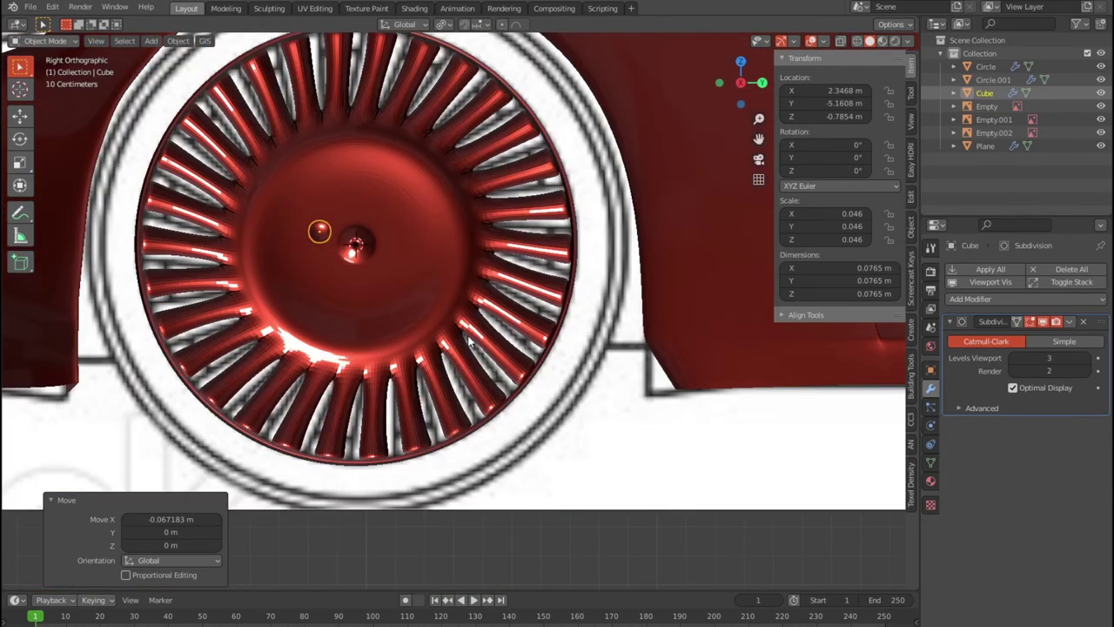
{"action": "key", "text": "shift+z"}
{"action": "scroll", "coordinate": [407, 324], "scroll_direction": "up", "scroll_amount": 5}
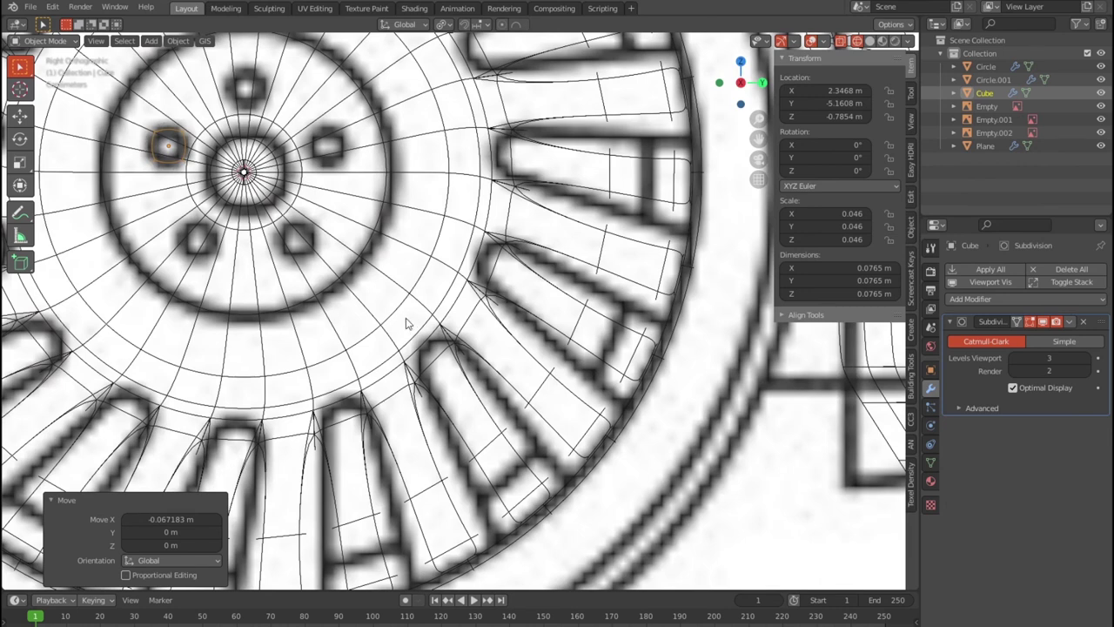
Duplicate the lug nut into the top bolt hole
{"action": "key", "text": "shift+d"}
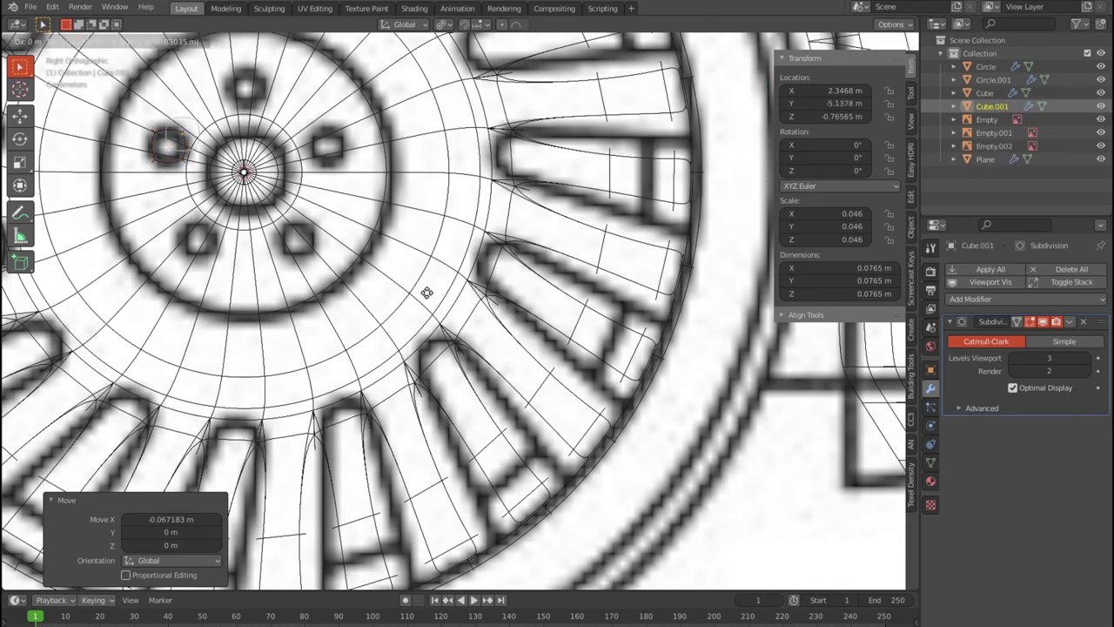
{"action": "key", "text": "r"}
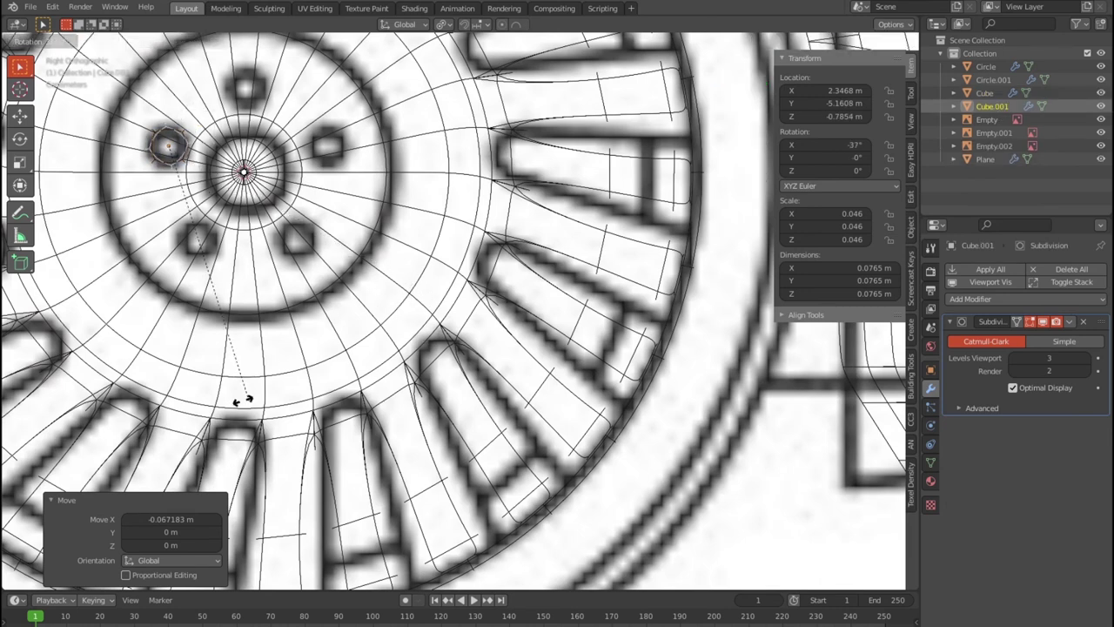
{"action": "right_click", "coordinate": [182, 370]}
{"action": "key", "text": "g"}
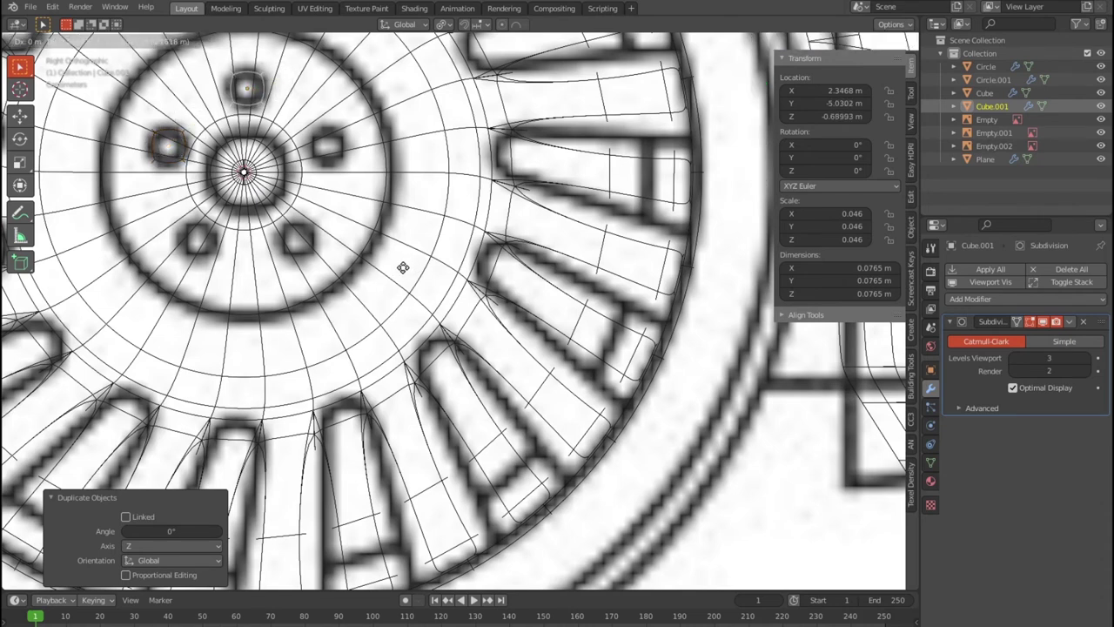
{"action": "left_click", "coordinate": [403, 270]}
{"action": "key", "text": "g"}
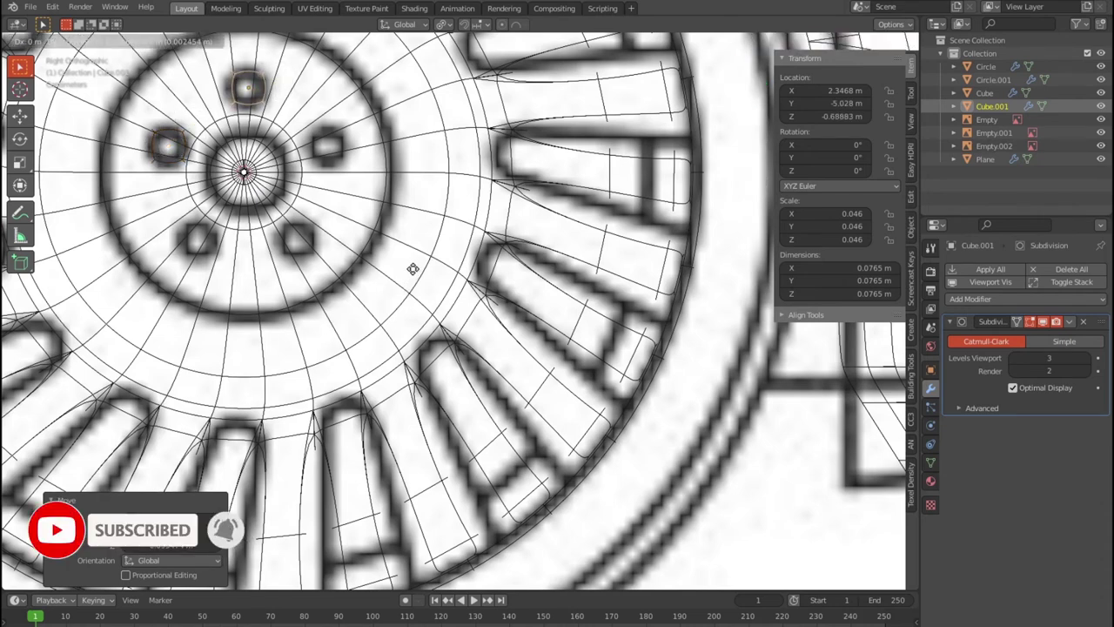
{"action": "left_click", "coordinate": [413, 269]}
Duplicate lug nuts into the right, lower and lower-left bolt holes
{"action": "key", "text": "shift+d"}
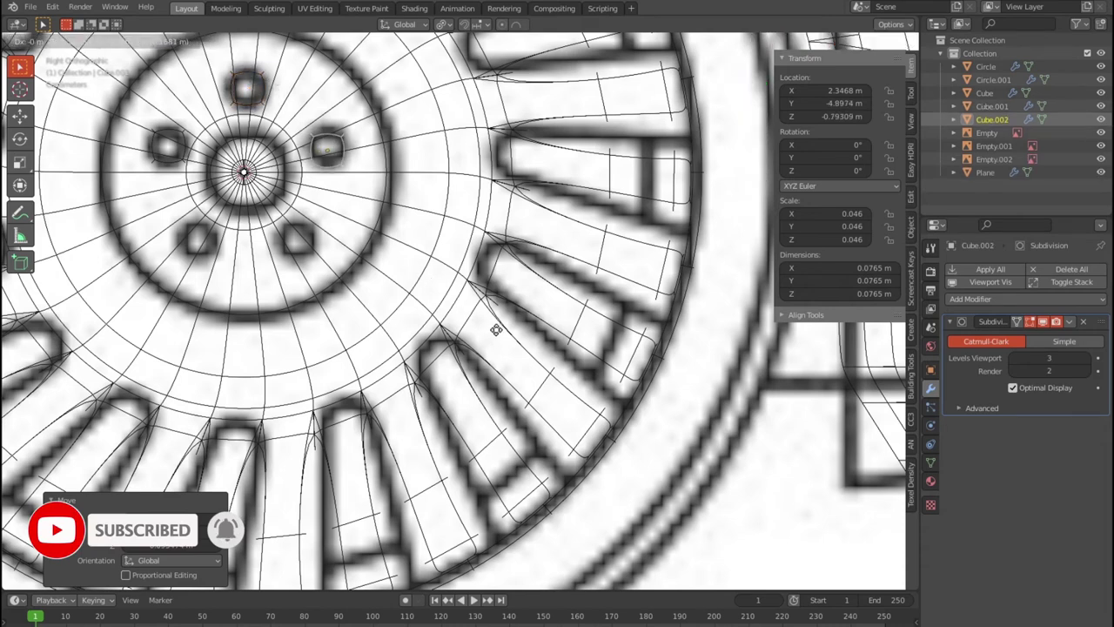
{"action": "left_click", "coordinate": [498, 331]}
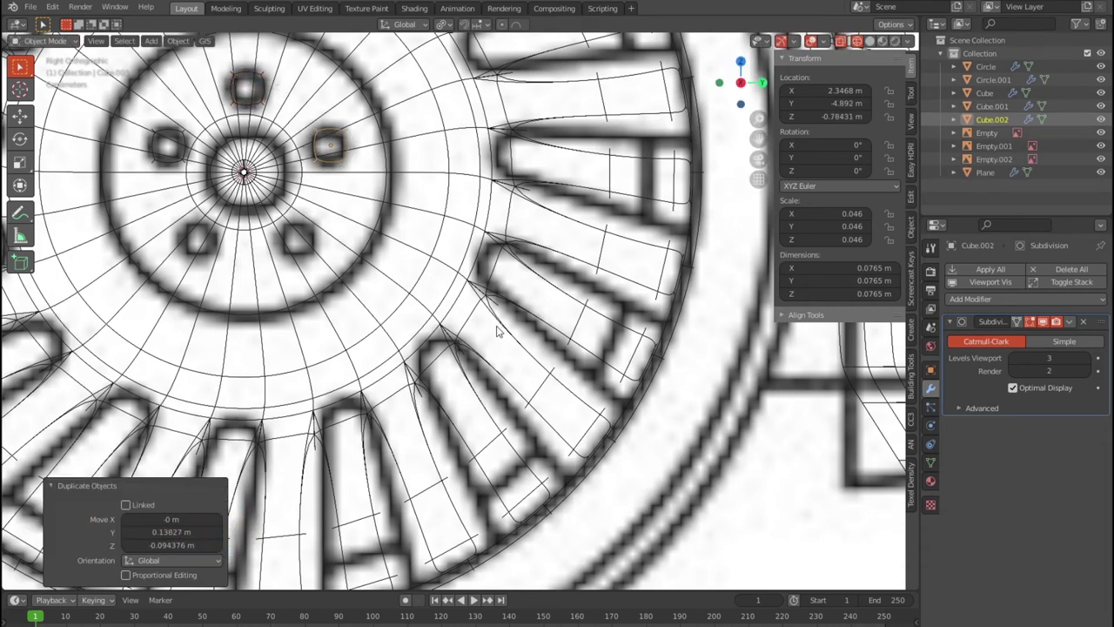
{"action": "key", "text": "shift+d"}
{"action": "left_click", "coordinate": [464, 422]}
{"action": "key", "text": "shift+d"}
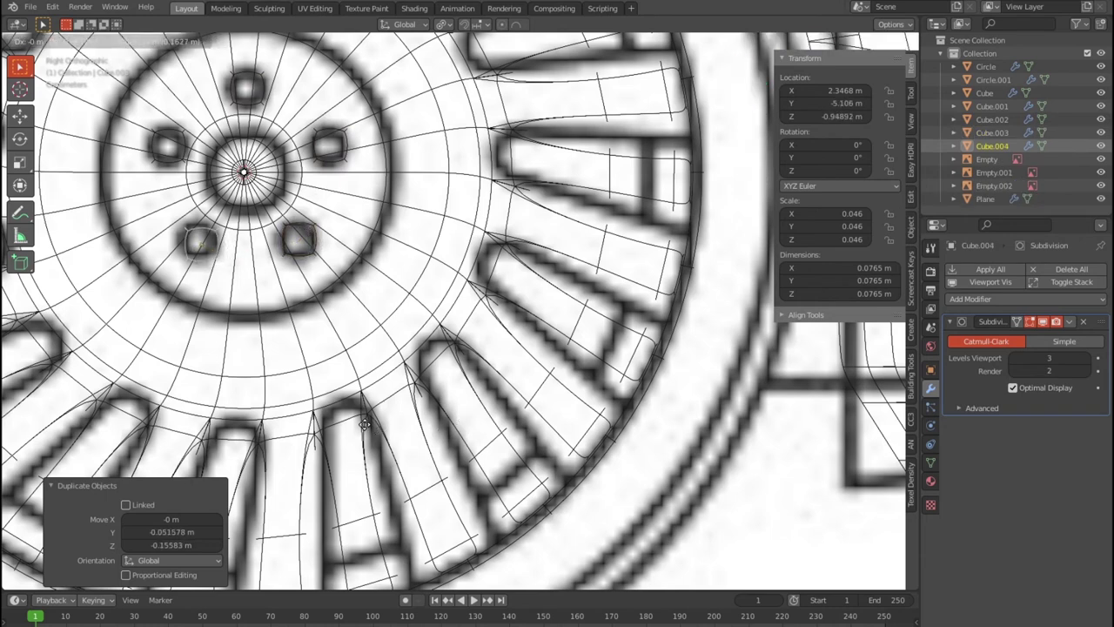
{"action": "left_click", "coordinate": [364, 424]}
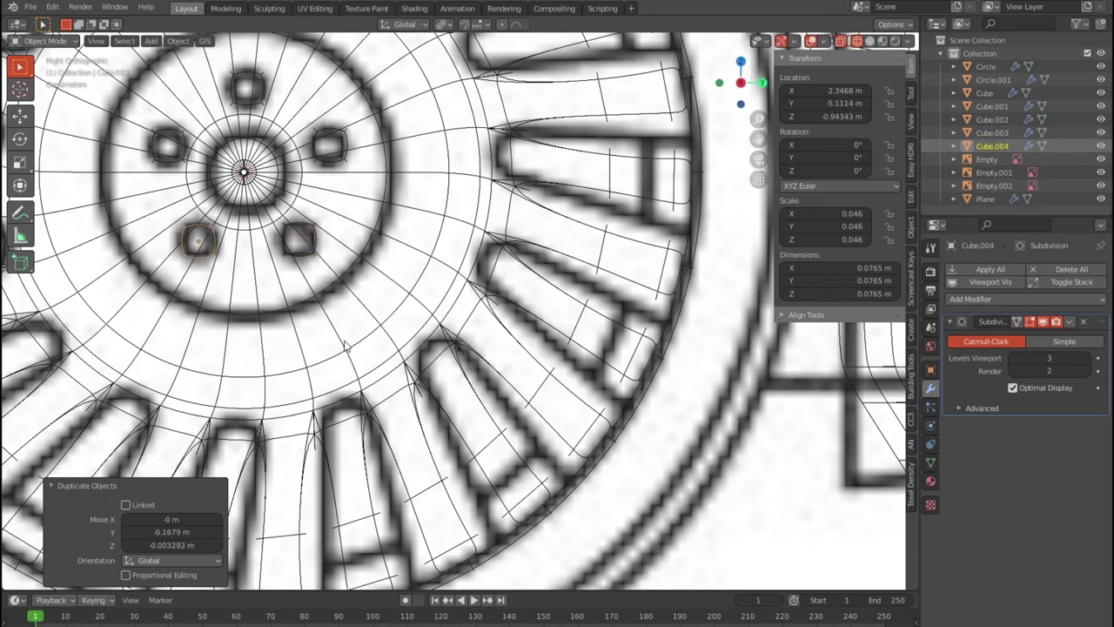
Enter Edit Mode on the wheel meshes and select vertices on the hub ring
{"action": "key", "text": "ctrl+alt+r"}
{"action": "key", "text": "Tab"}
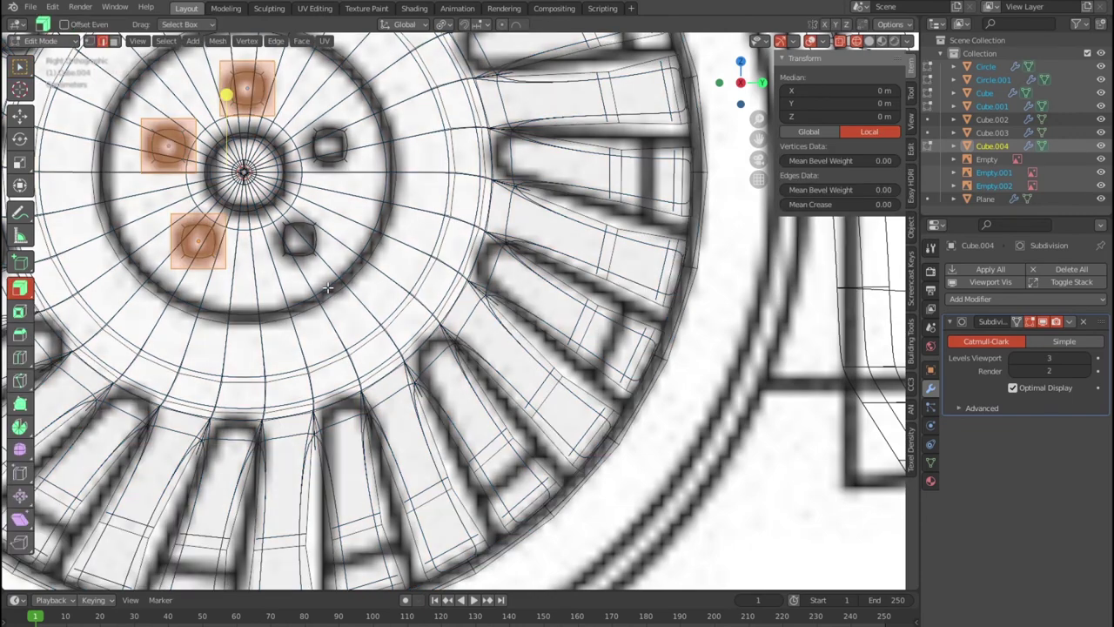
{"action": "key", "text": "a"}
{"action": "left_click", "coordinate": [327, 285]}
{"action": "left_click", "coordinate": [344, 273]}
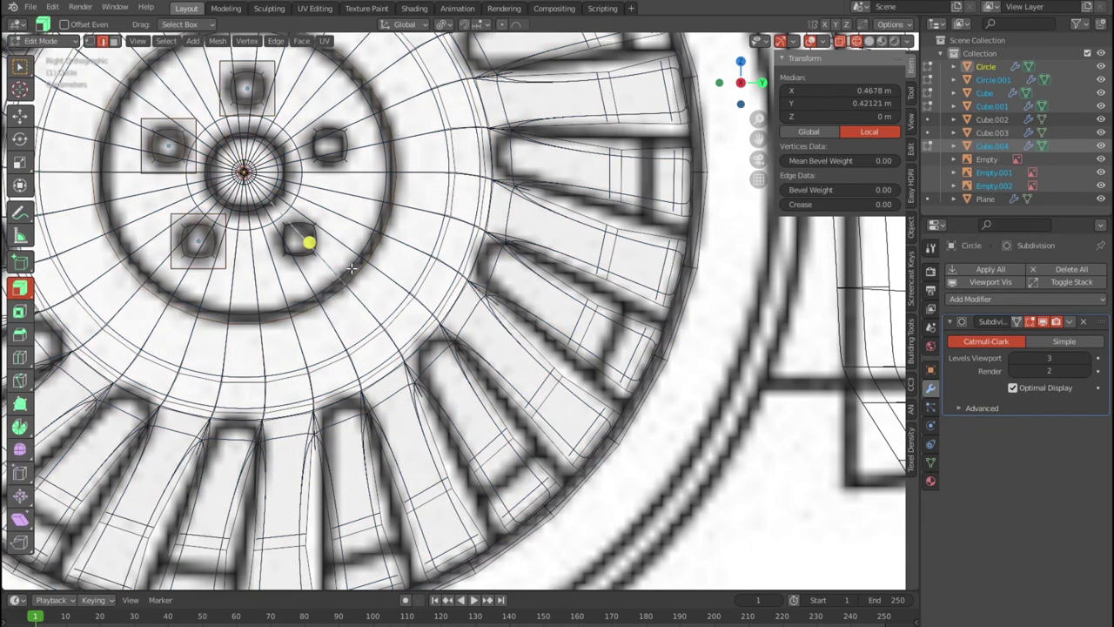
{"action": "left_click", "coordinate": [367, 225]}
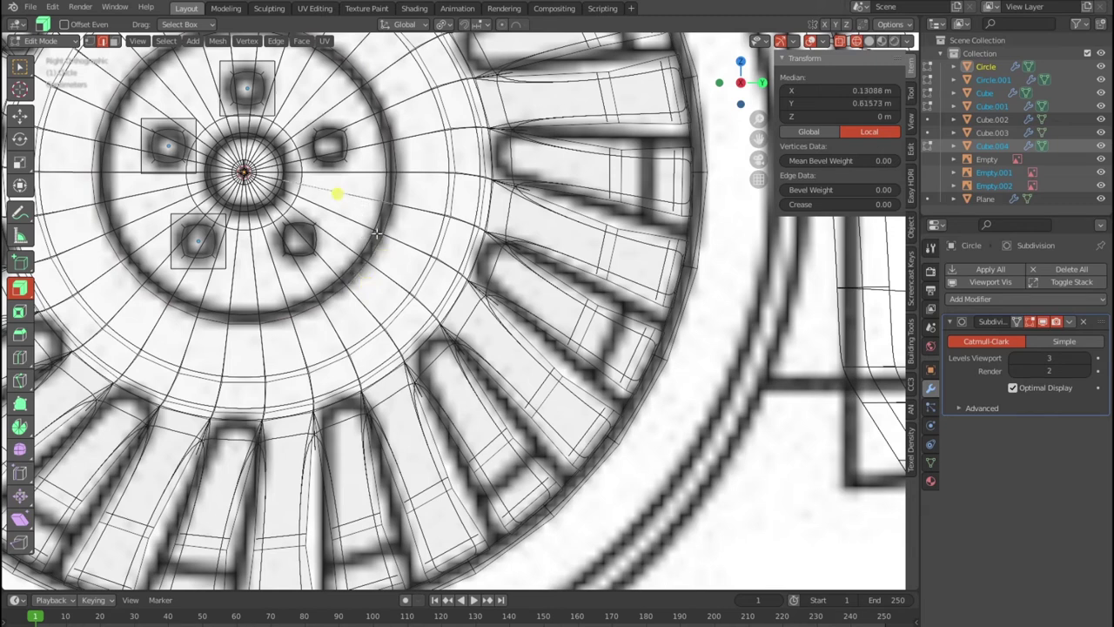
{"action": "left_click", "coordinate": [396, 225]}
Bevel the hub edge loop 0.0217 m wide with 2 segments
{"action": "left_click", "coordinate": [377, 248], "text": "alt"}
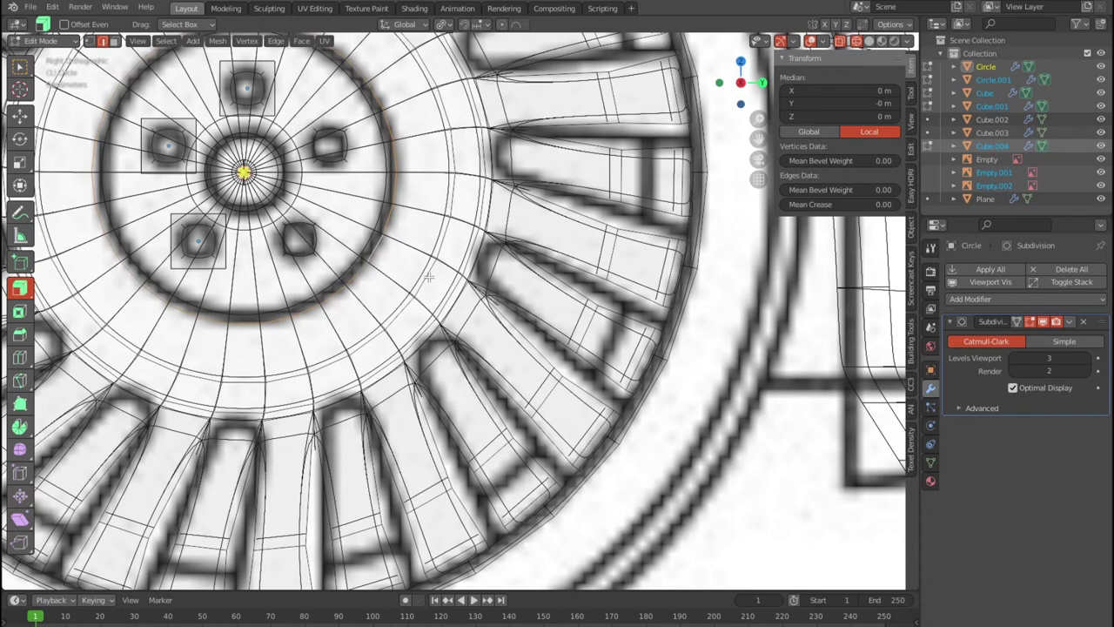
{"action": "key", "text": "s"}
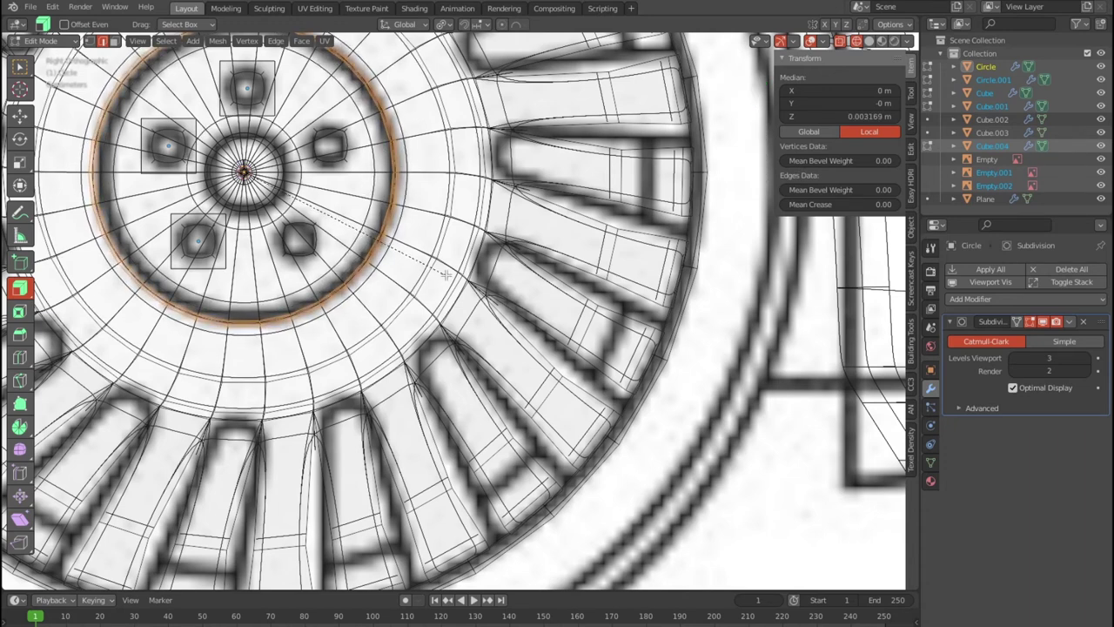
{"action": "left_click", "coordinate": [445, 275]}
{"action": "scroll", "coordinate": [370, 284], "scroll_direction": "up", "scroll_amount": 1}
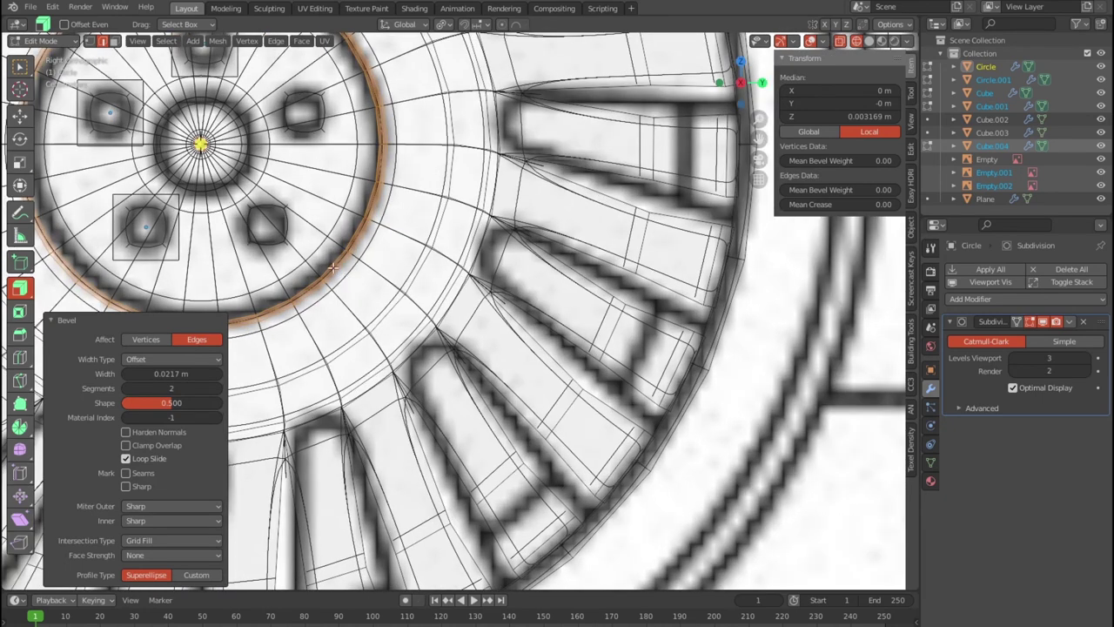
Select the wheel disc's outer edge loop and view it at an angle
{"action": "left_click", "coordinate": [332, 267]}
{"action": "scroll", "coordinate": [332, 268], "scroll_direction": "up", "scroll_amount": 2}
{"action": "left_click", "coordinate": [304, 219], "text": "alt"}
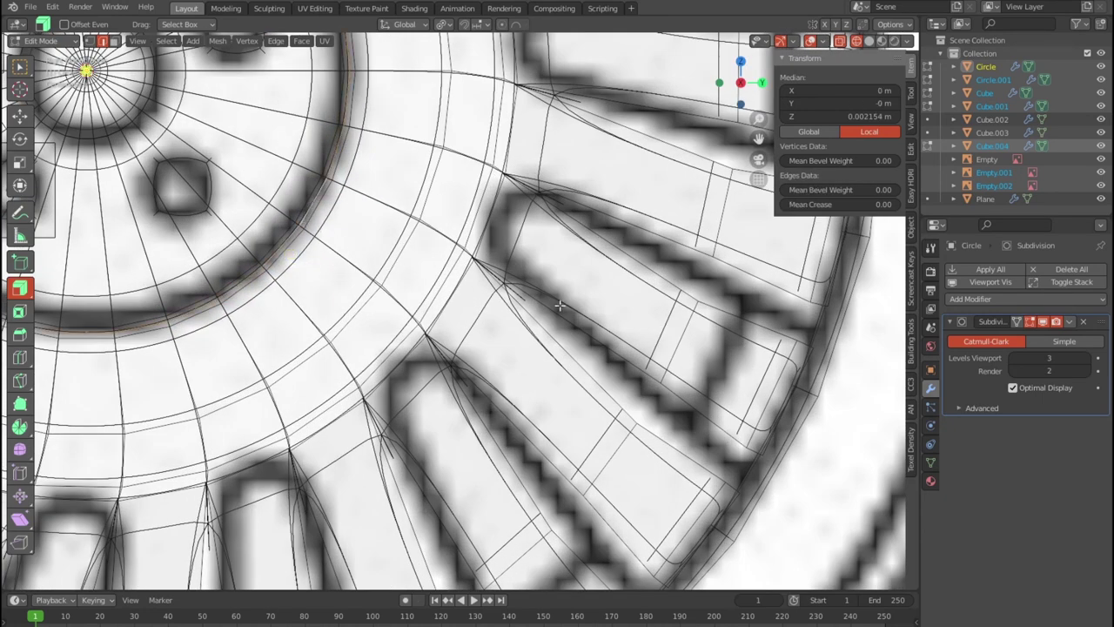
{"action": "scroll", "coordinate": [393, 271], "scroll_direction": "down", "scroll_amount": 4}
{"action": "middle_click_drag", "start_coordinate": [394, 271], "coordinate": [581, 339]}
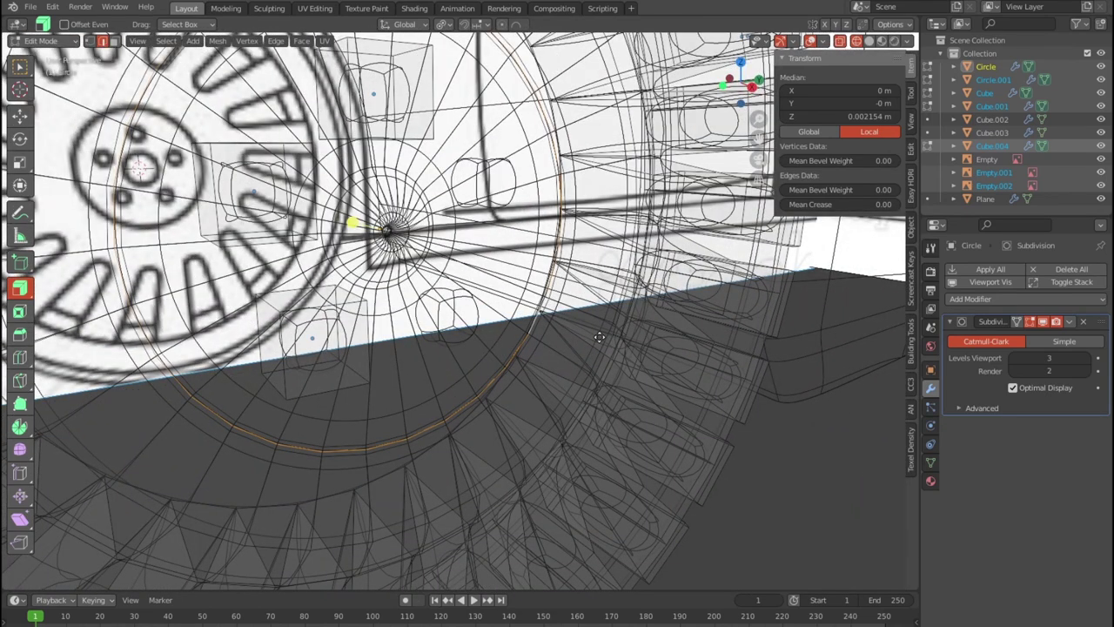
Push the wheel-disc edge loop -0.021768 m along X
{"action": "key", "text": "g"}
{"action": "key", "text": "x"}
{"action": "left_click", "coordinate": [590, 335]}
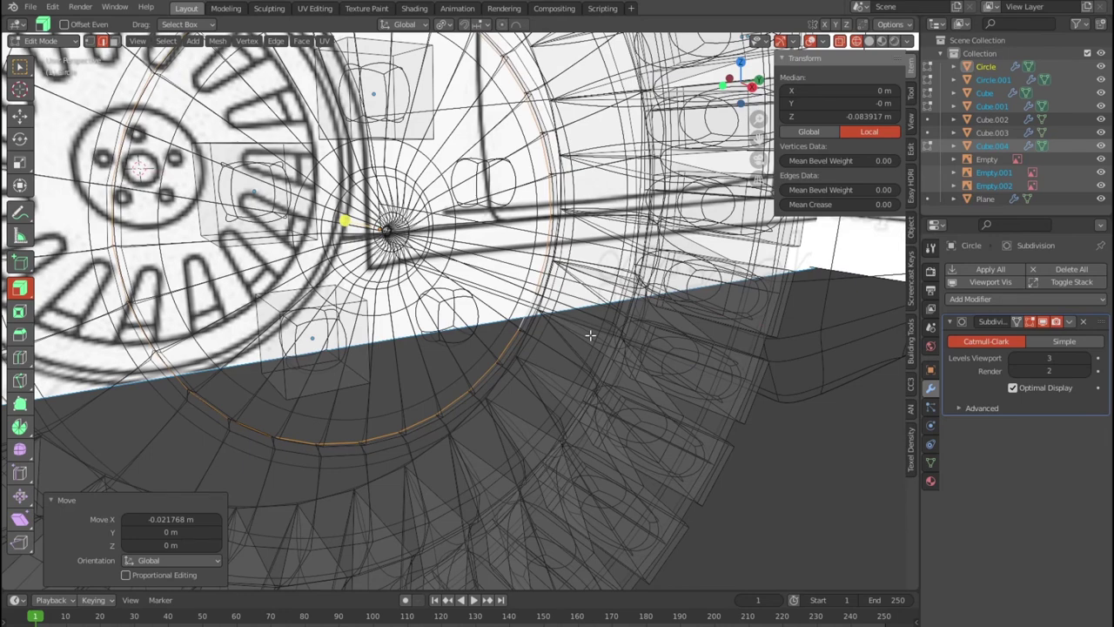
{"action": "key", "text": "alt+z"}
{"action": "scroll", "coordinate": [590, 335], "scroll_direction": "down", "scroll_amount": 3}
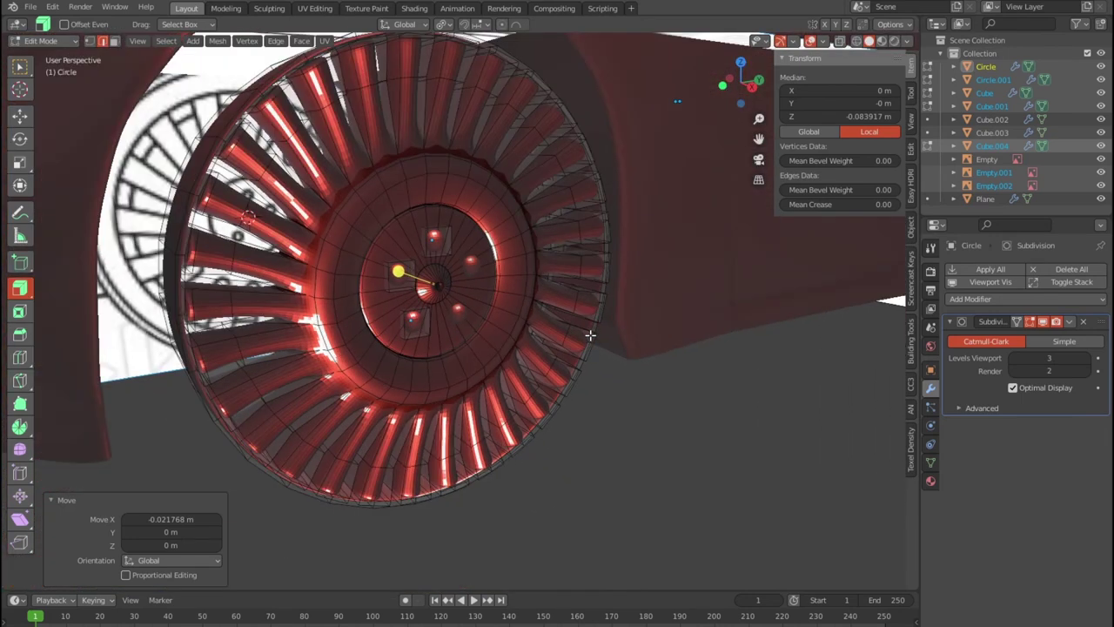
Check the result from the side in wireframe and solid views, then leave Edit Mode
{"action": "key", "text": "KP_3"}
{"action": "key", "text": "shift+z"}
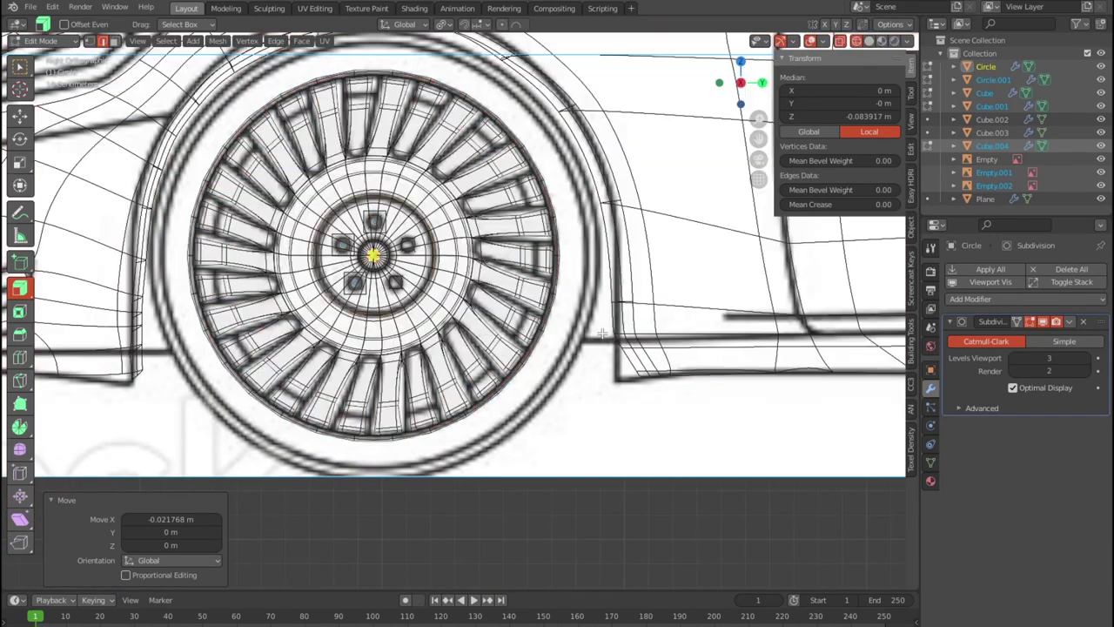
{"action": "scroll", "coordinate": [466, 326], "scroll_direction": "up", "scroll_amount": 1}
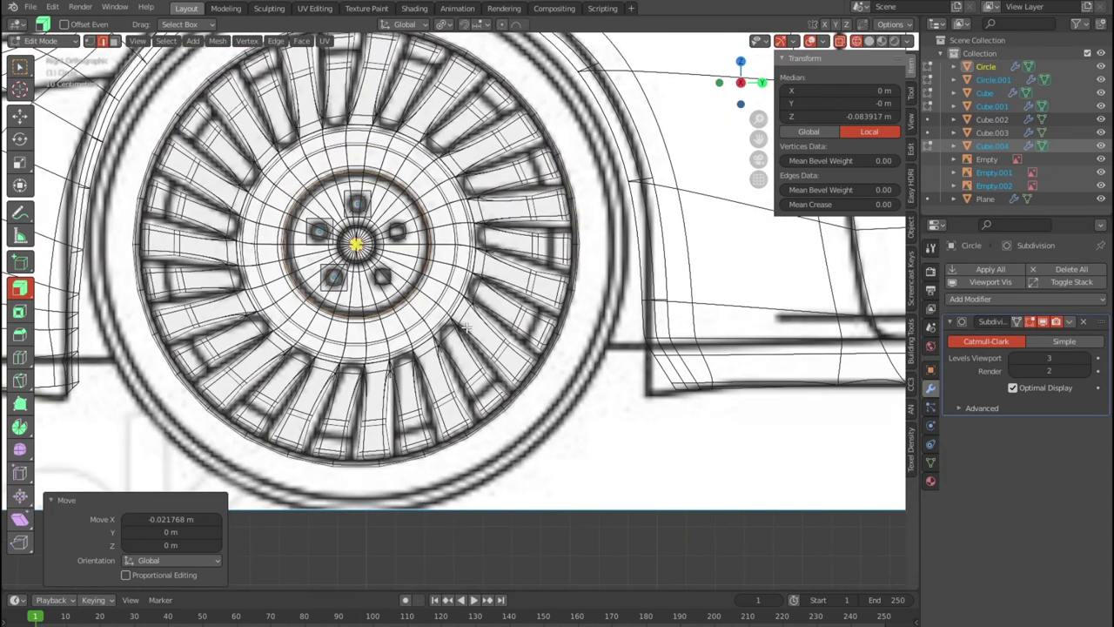
{"action": "scroll", "coordinate": [466, 326], "scroll_direction": "down", "scroll_amount": 1}
{"action": "scroll", "coordinate": [466, 326], "scroll_direction": "up", "scroll_amount": 1}
{"action": "scroll", "coordinate": [465, 326], "scroll_direction": "up", "scroll_amount": 2}
{"action": "scroll", "coordinate": [465, 327], "scroll_direction": "down", "scroll_amount": 2}
{"action": "key", "text": "shift+z"}
{"action": "scroll", "coordinate": [466, 326], "scroll_direction": "down", "scroll_amount": 1}
{"action": "middle_click_drag", "start_coordinate": [502, 337], "coordinate": [557, 380]}
{"action": "key", "text": "shift+z"}
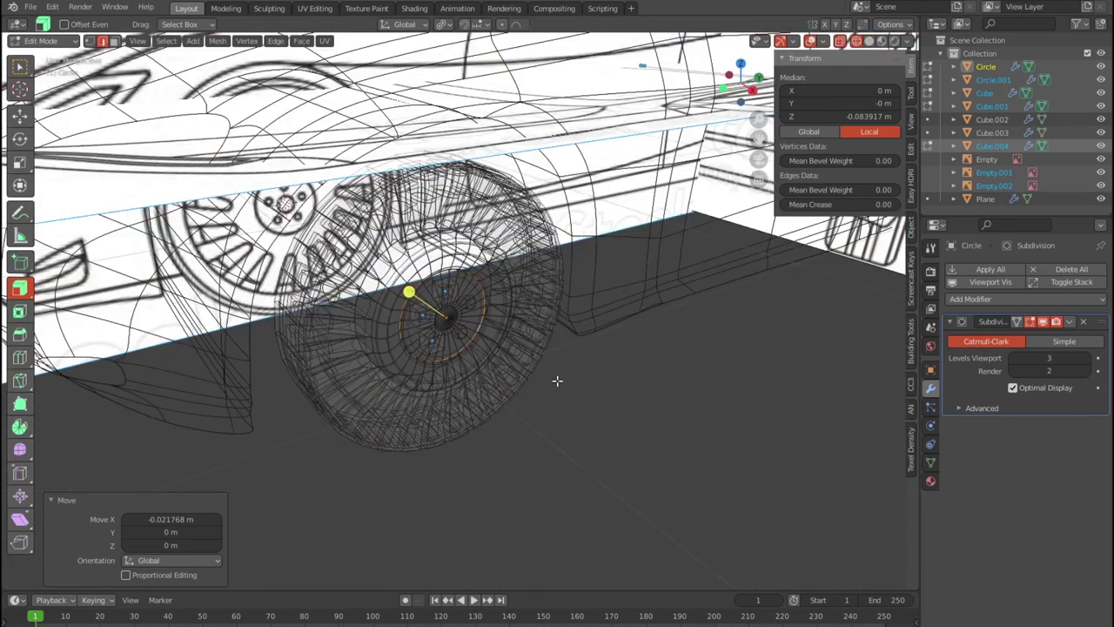
{"action": "key", "text": "shift+z"}
{"action": "key", "text": "Tab"}
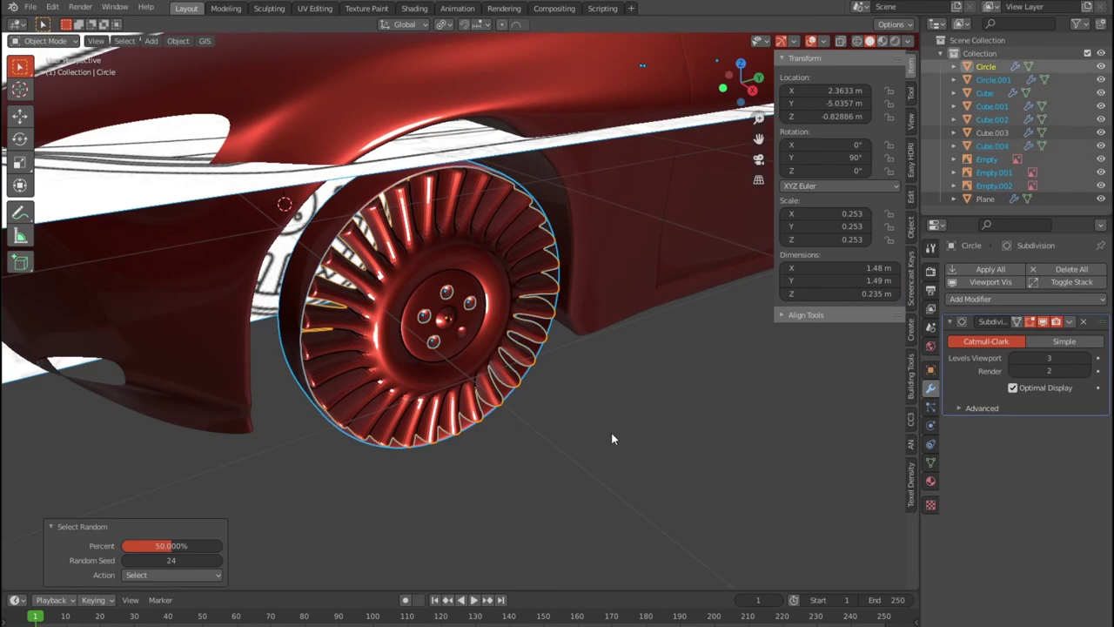
Deselect all, orbit to the back of the outer rim and edit the Circle mesh
{"action": "key", "text": "Tab"}
{"action": "key", "text": "Tab"}
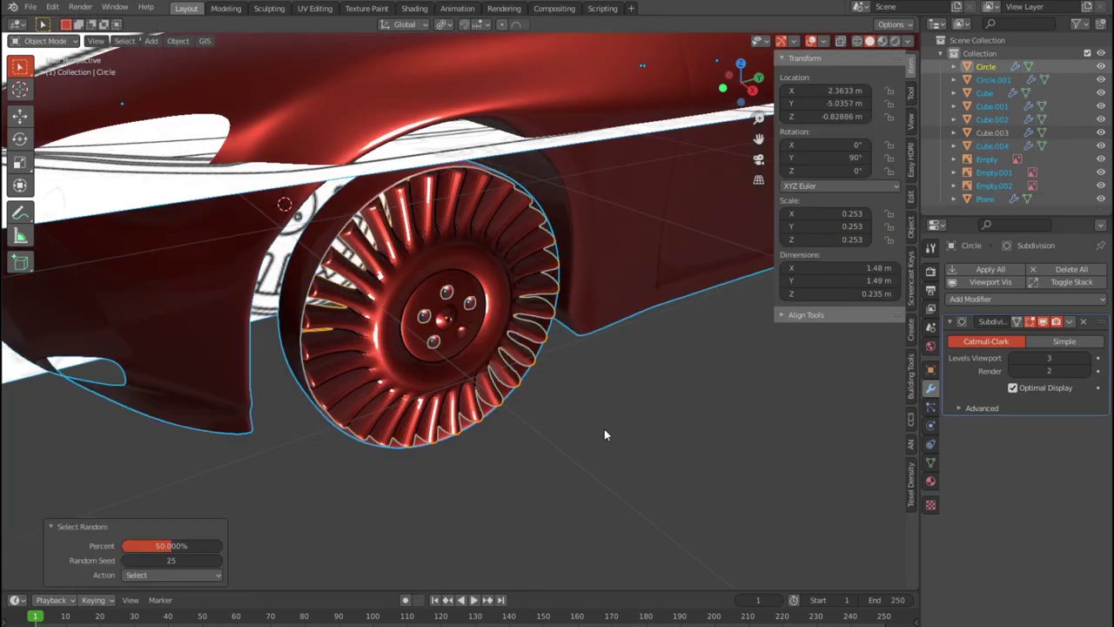
{"action": "left_click", "coordinate": [665, 451]}
{"action": "mouse_move", "coordinate": [599, 434]}
{"action": "middle_mouse_down"}
{"action": "mouse_move", "coordinate": [517, 396]}
{"action": "mouse_move", "coordinate": [689, 416]}
{"action": "mouse_move", "coordinate": [698, 403]}
{"action": "mouse_move", "coordinate": [668, 342]}
{"action": "mouse_move", "coordinate": [612, 318]}
{"action": "mouse_move", "coordinate": [645, 284]}
{"action": "mouse_move", "coordinate": [536, 309]}
{"action": "middle_mouse_up"}
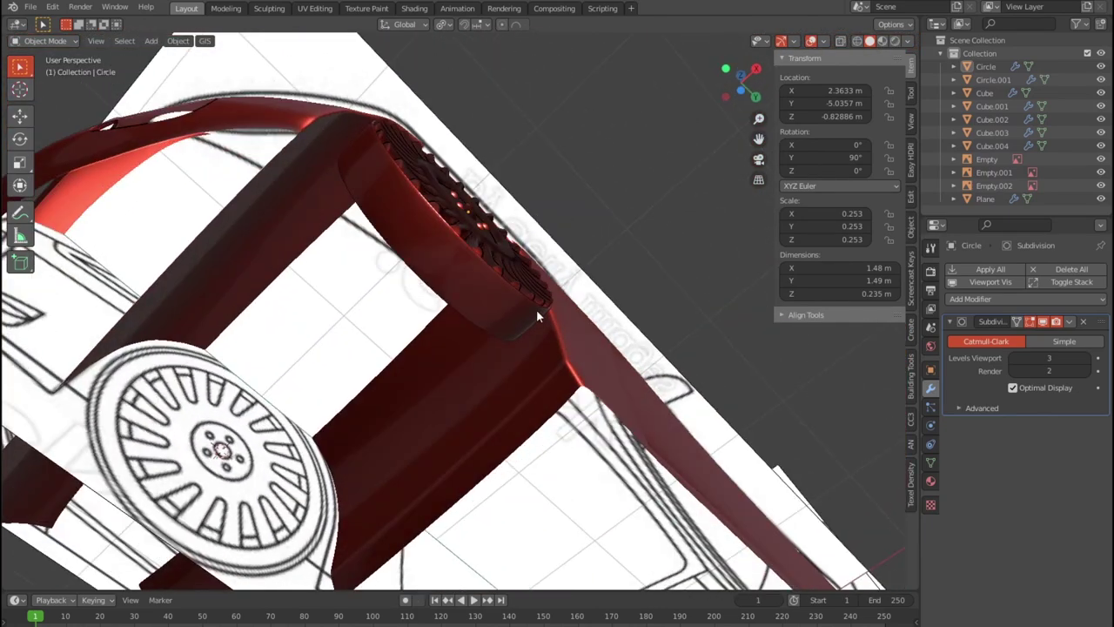
{"action": "scroll", "coordinate": [531, 300], "scroll_direction": "up", "scroll_amount": 4}
{"action": "scroll", "coordinate": [522, 300], "scroll_direction": "up", "scroll_amount": 1}
{"action": "scroll", "coordinate": [513, 314], "scroll_direction": "up", "scroll_amount": 1}
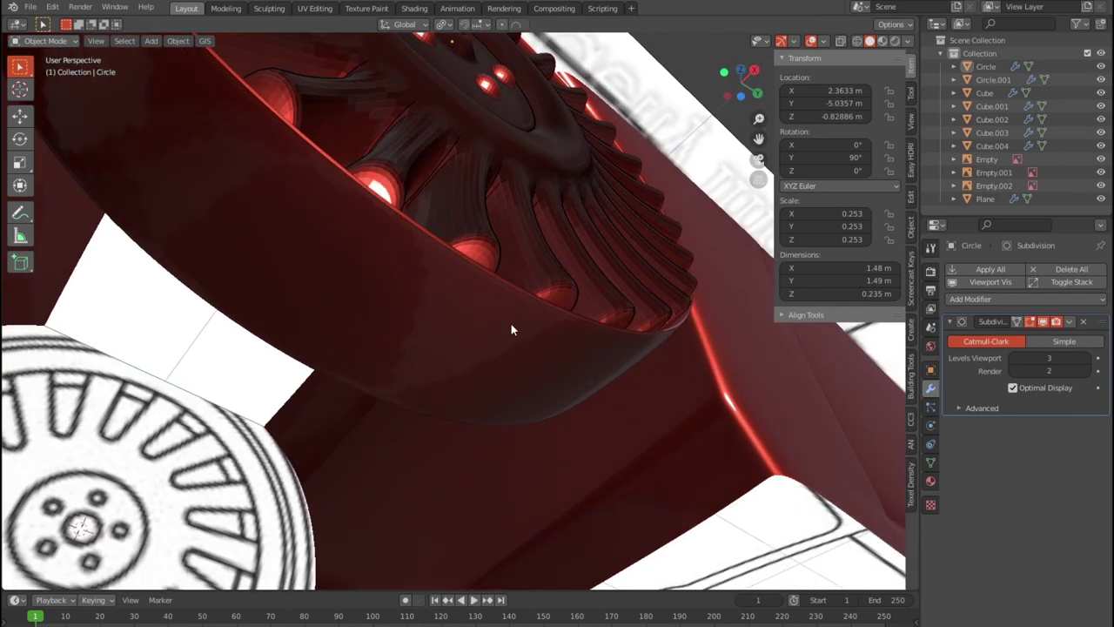
{"action": "key", "text": "Tab"}
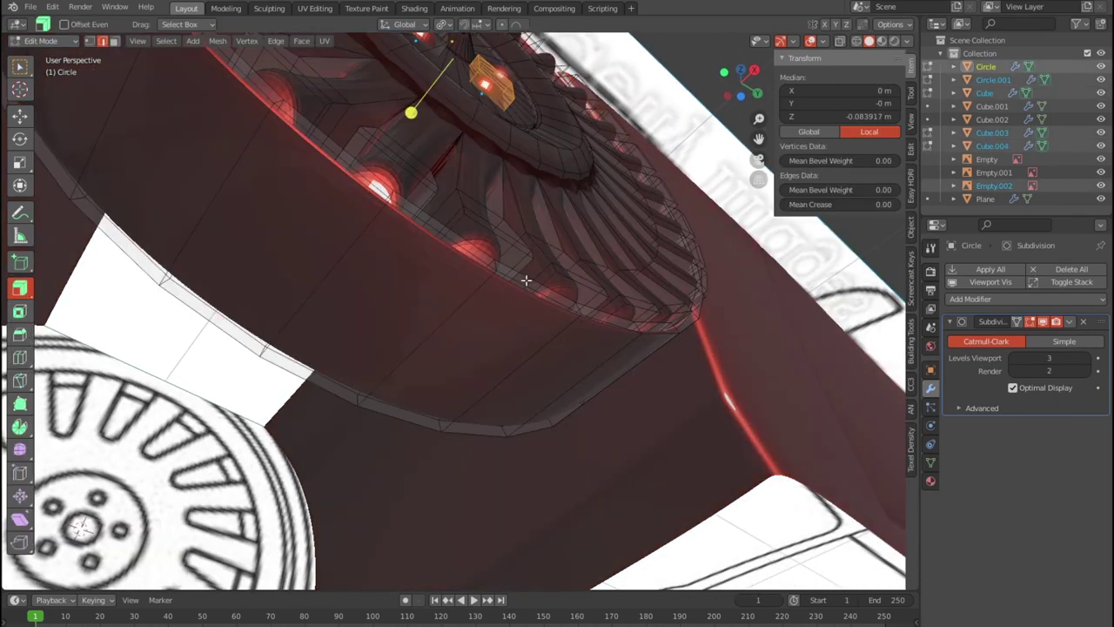
Select a strip of faces along the outer rim of Circle.001, undoing stray picks
{"action": "left_click", "coordinate": [526, 279]}
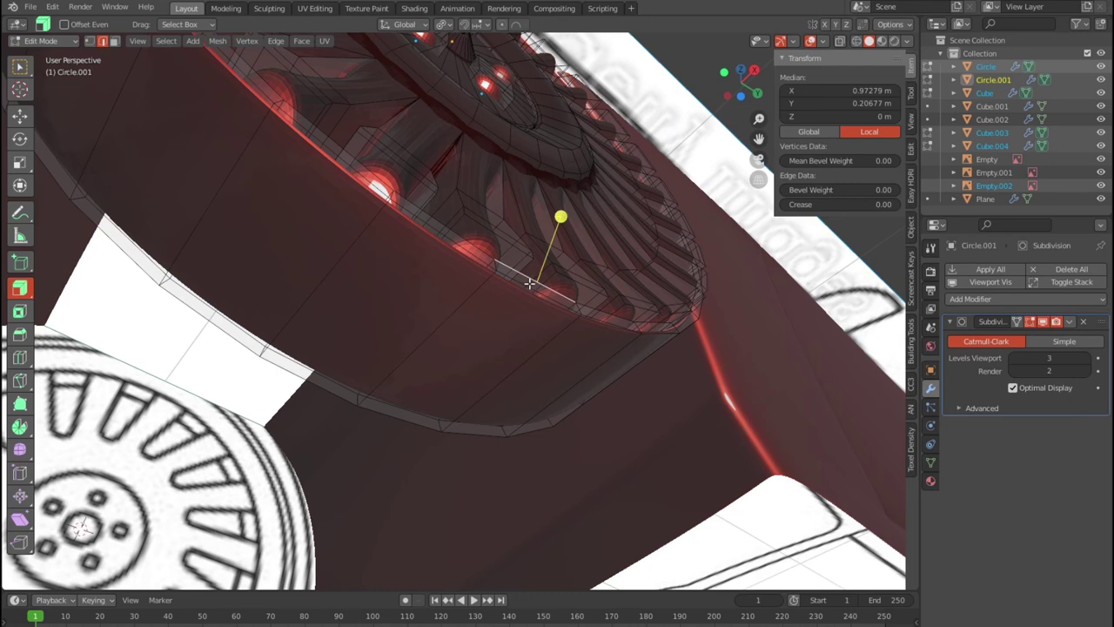
{"action": "left_click", "coordinate": [486, 259]}
{"action": "key", "text": "3"}
{"action": "left_click", "coordinate": [519, 279]}
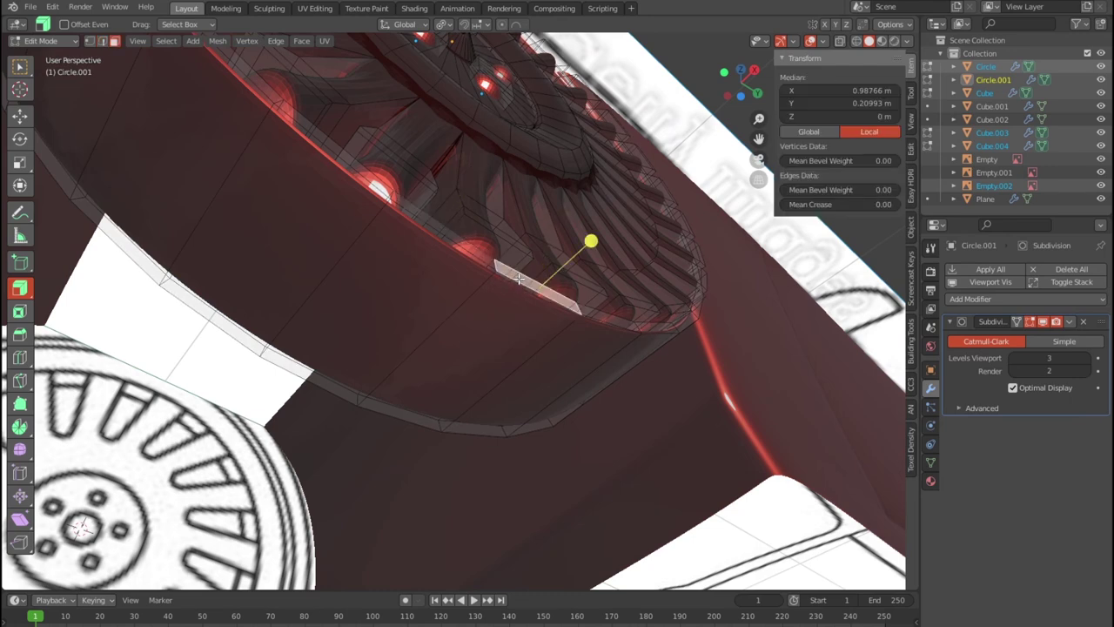
{"action": "left_click", "coordinate": [481, 253]}
{"action": "left_click", "coordinate": [521, 277]}
{"action": "left_click", "coordinate": [608, 317], "text": "ctrl"}
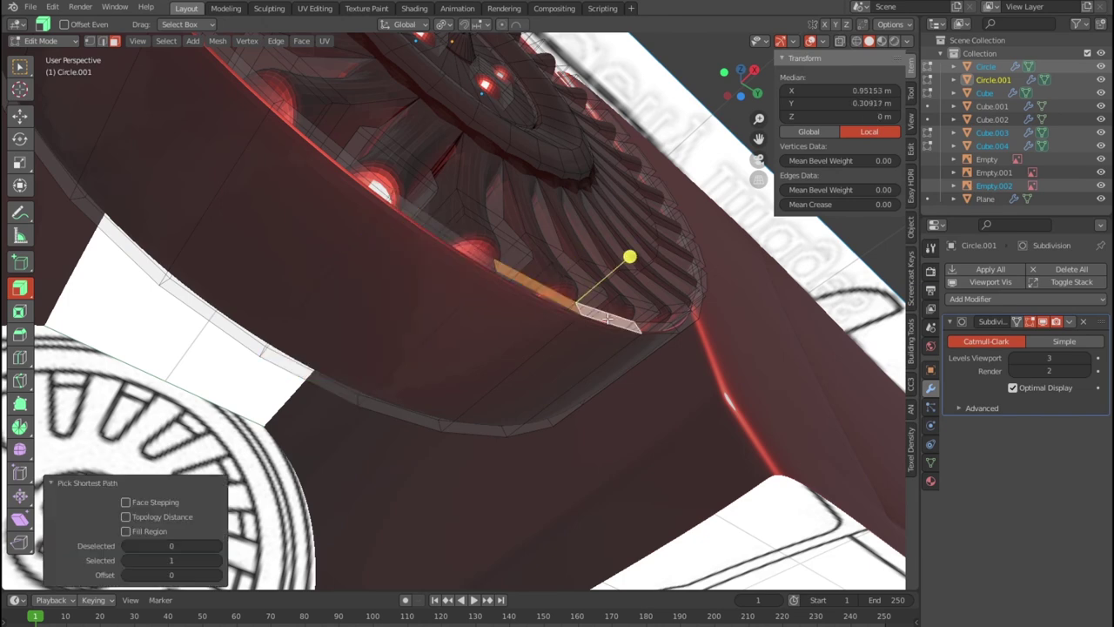
{"action": "left_click", "coordinate": [482, 258]}
{"action": "key", "text": "ctrl+z"}
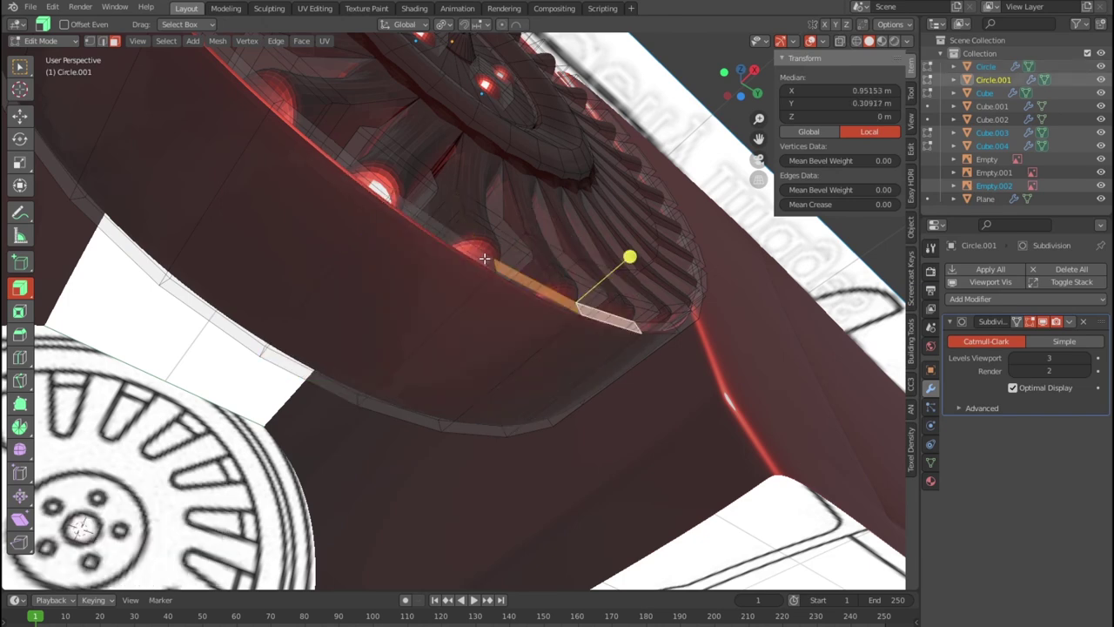
{"action": "left_click", "coordinate": [484, 258], "text": "ctrl"}
{"action": "right_click", "coordinate": [484, 258], "text": "shift"}
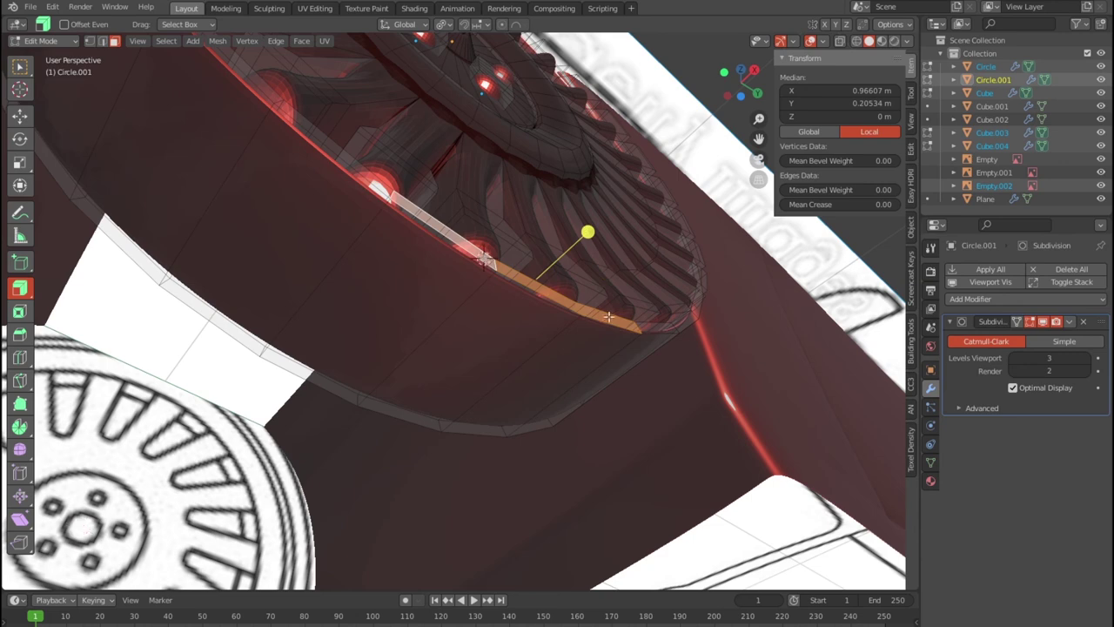
{"action": "key", "text": "ctrl+z"}
{"action": "left_click", "coordinate": [662, 328], "text": "ctrl"}
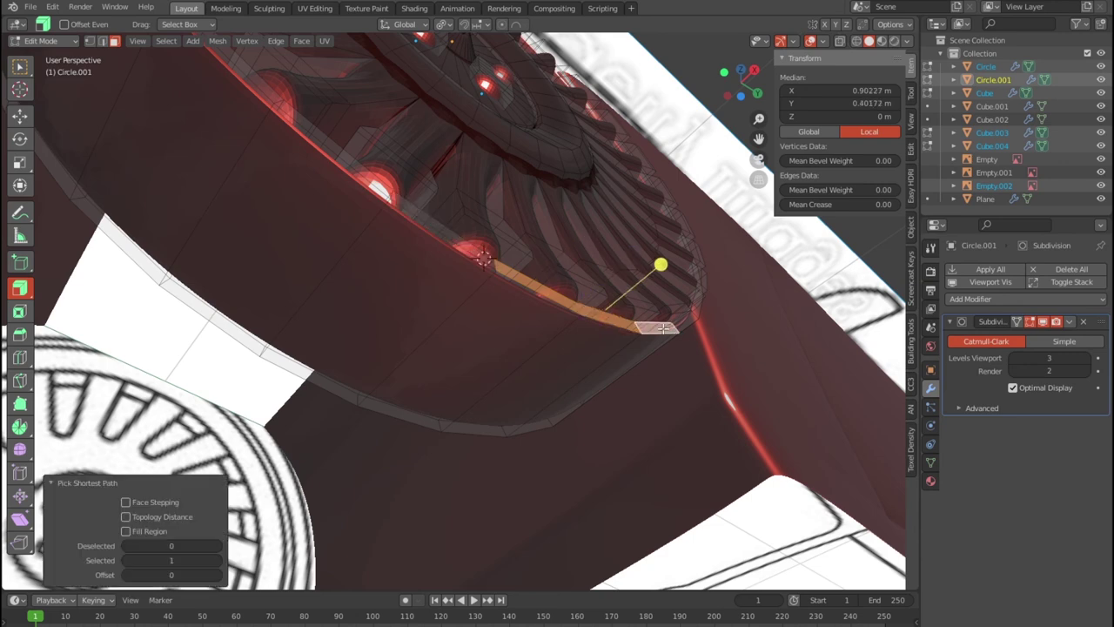
{"action": "left_click", "coordinate": [688, 322], "text": "ctrl"}
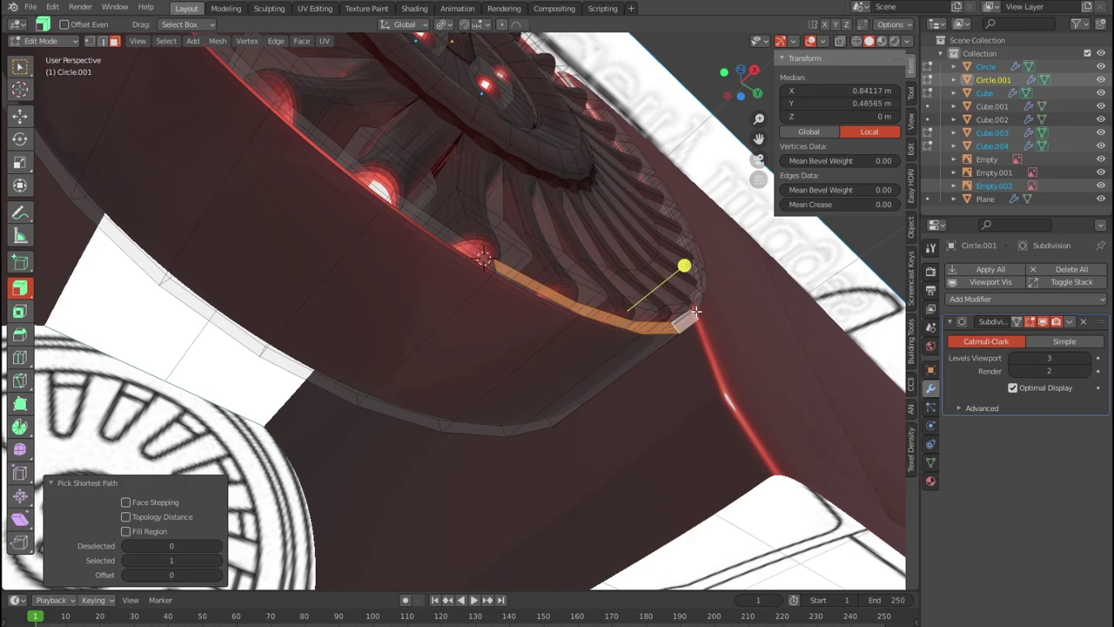
{"action": "left_click", "coordinate": [484, 259], "text": "ctrl"}
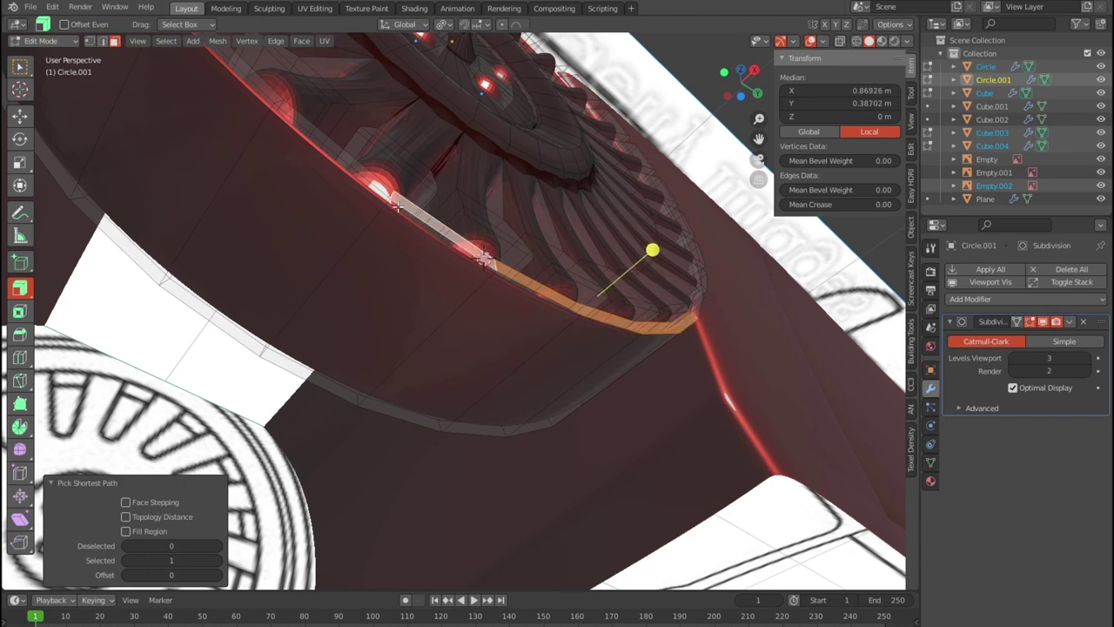
{"action": "left_click", "coordinate": [381, 188]}
{"action": "key", "text": "ctrl+z"}
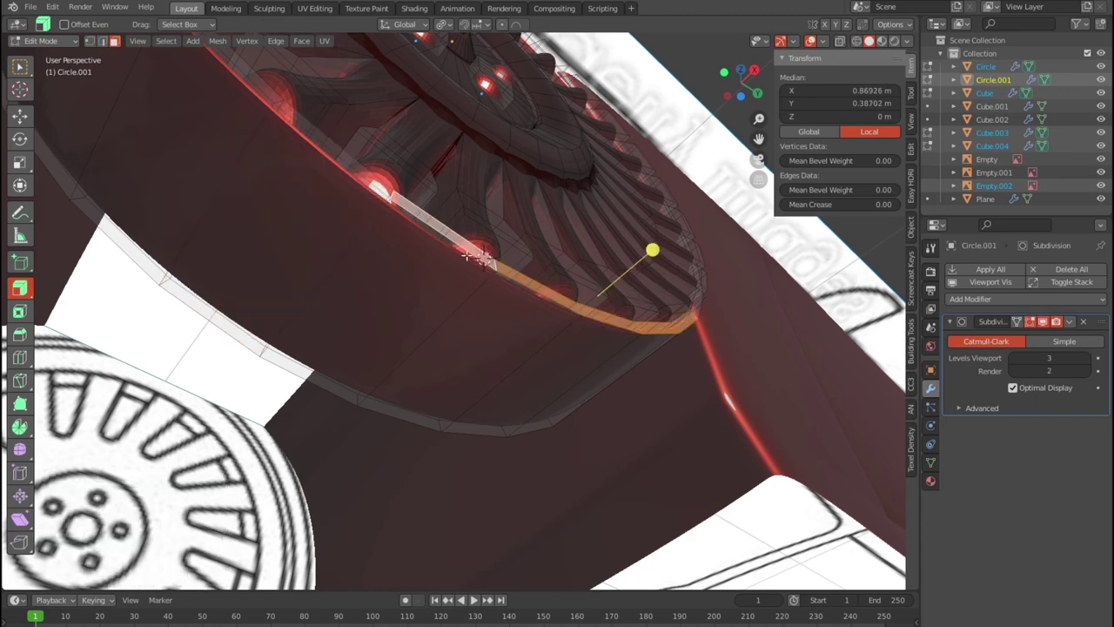
Extend the rim selection from bottom to top, discarding accidental selections across the spokes
{"action": "scroll", "coordinate": [481, 258], "scroll_direction": "down", "scroll_amount": 5}
{"action": "middle_click_drag", "start_coordinate": [488, 293], "coordinate": [473, 255]}
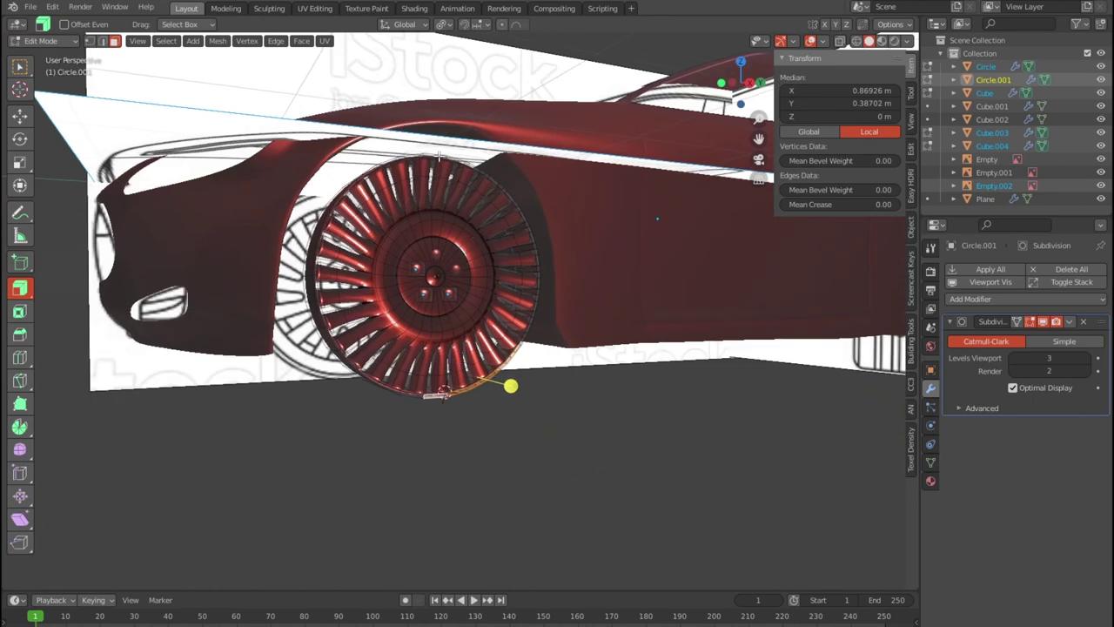
{"action": "left_click", "coordinate": [445, 162], "text": "ctrl"}
{"action": "scroll", "coordinate": [559, 267], "scroll_direction": "up", "scroll_amount": 3}
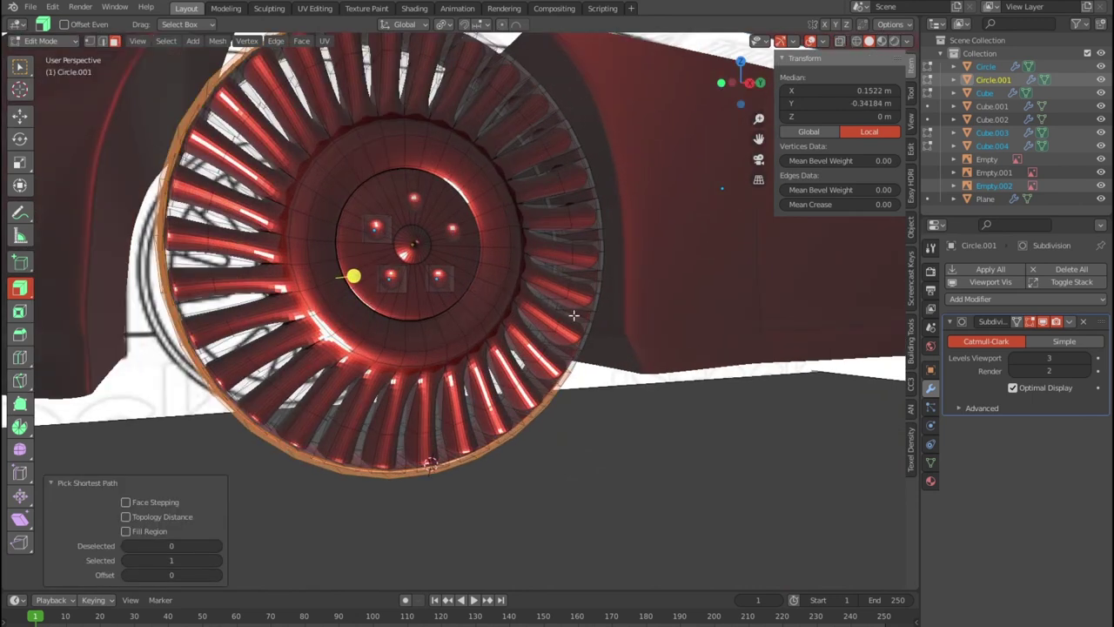
{"action": "left_click", "coordinate": [572, 364], "text": "ctrl"}
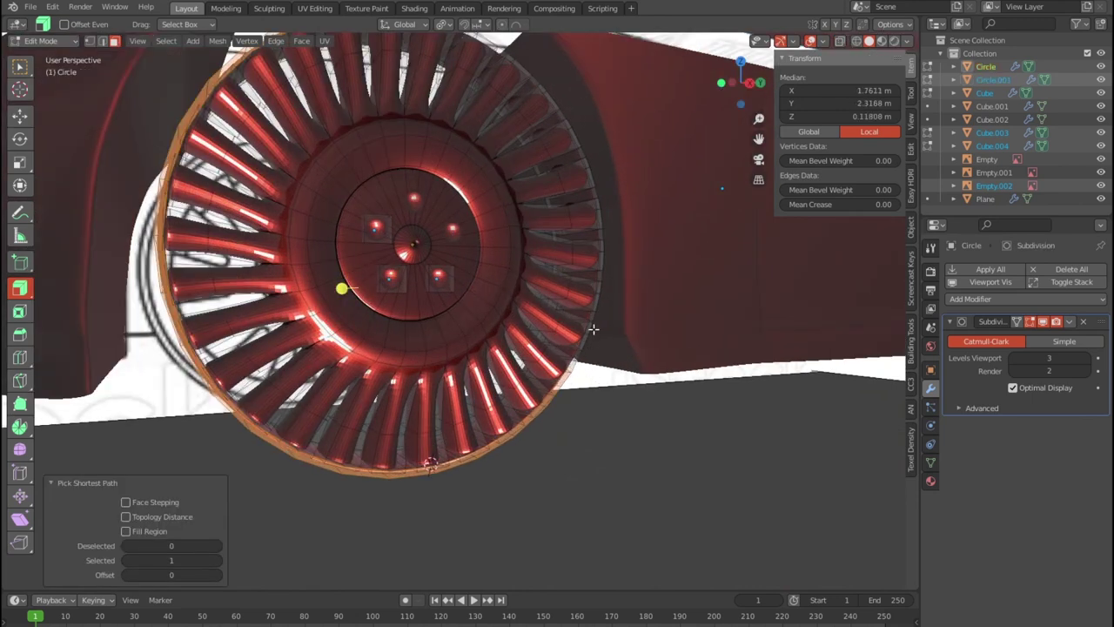
{"action": "left_click", "coordinate": [600, 258], "text": "ctrl"}
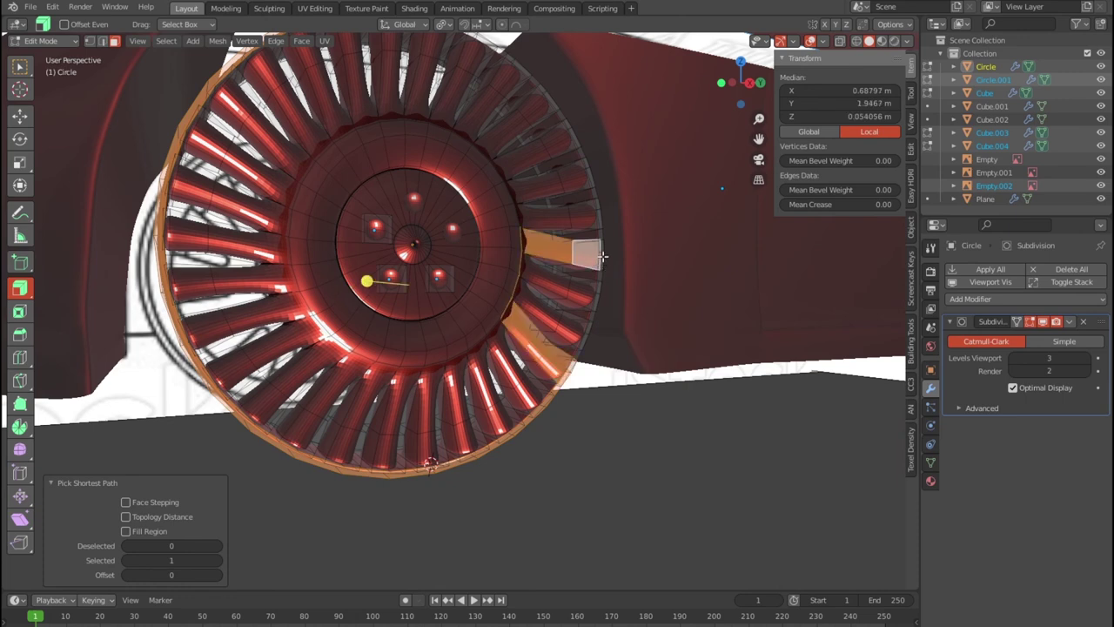
{"action": "key", "text": "ctrl+z"}
{"action": "left_click", "coordinate": [601, 219], "text": "ctrl"}
{"action": "key", "text": "ctrl+z"}
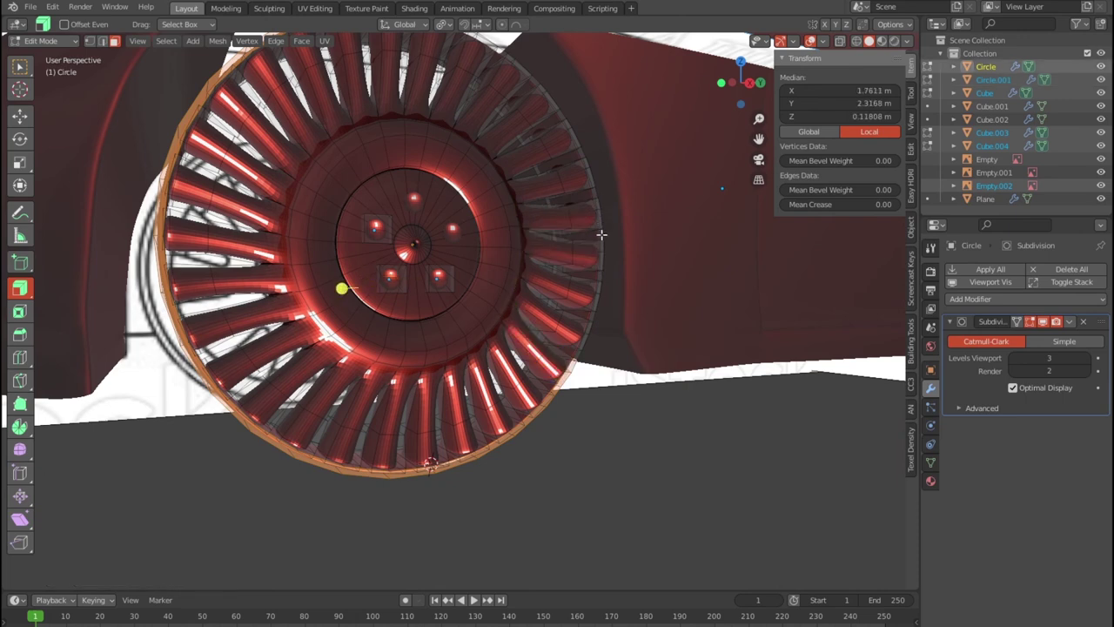
{"action": "left_click", "coordinate": [556, 106], "text": "ctrl"}
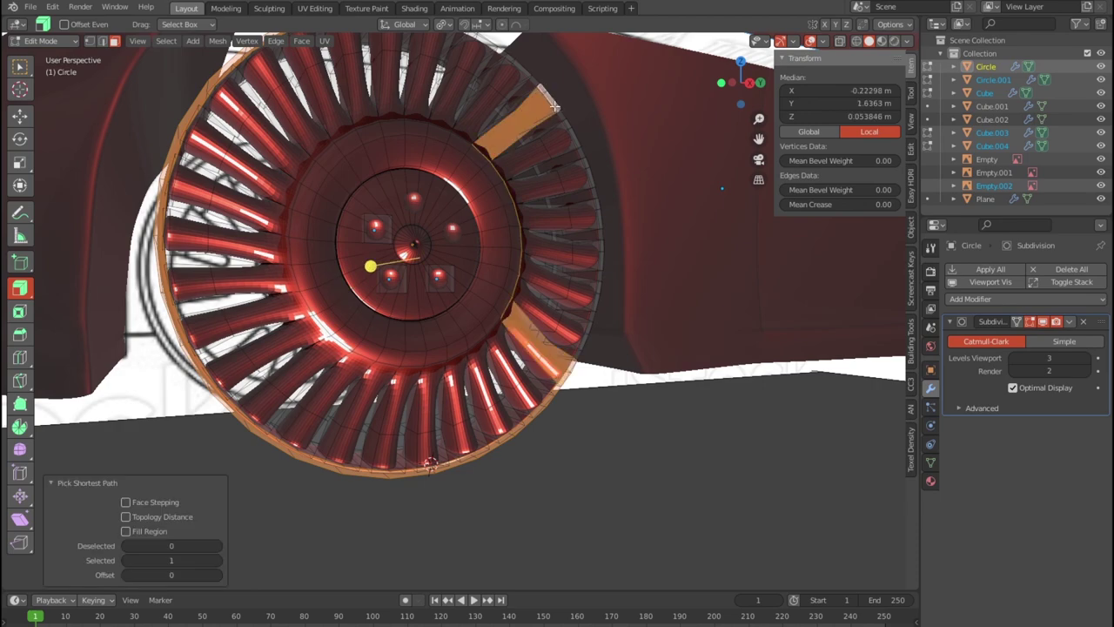
{"action": "key", "text": "ctrl+z"}
Select neighbouring edges on the outer rim, undoing stray face and edge selections
{"action": "mouse_move", "coordinate": [574, 268]}
{"action": "middle_mouse_down"}
{"action": "mouse_move", "coordinate": [558, 300]}
{"action": "mouse_move", "coordinate": [558, 278]}
{"action": "middle_mouse_up"}
{"action": "scroll", "coordinate": [474, 156], "scroll_direction": "up", "scroll_amount": 2}
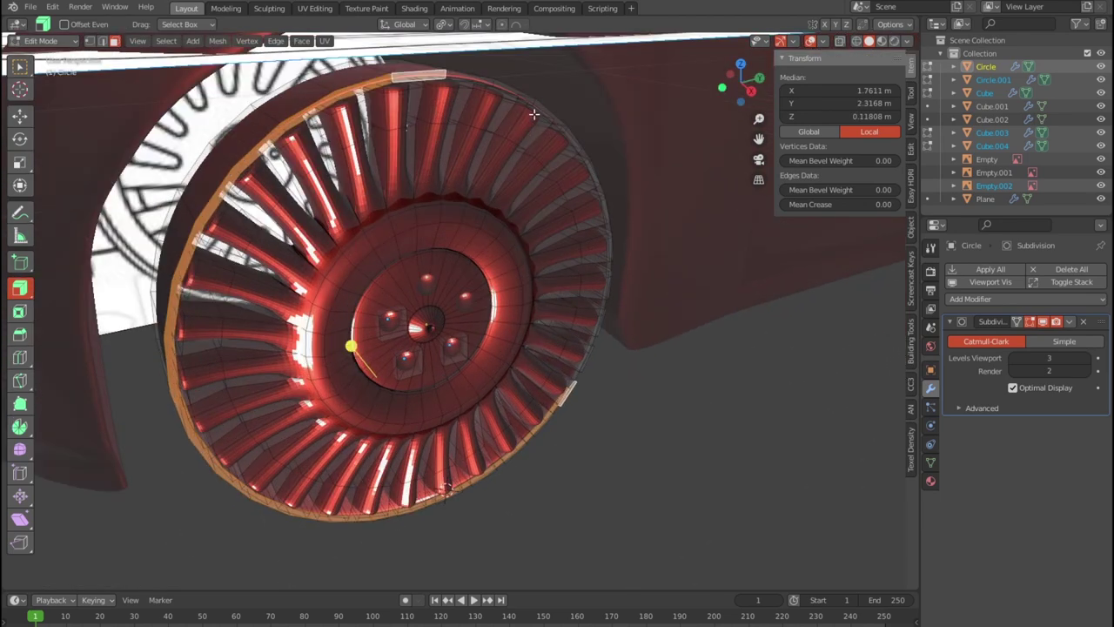
{"action": "left_click", "coordinate": [525, 98], "text": "ctrl"}
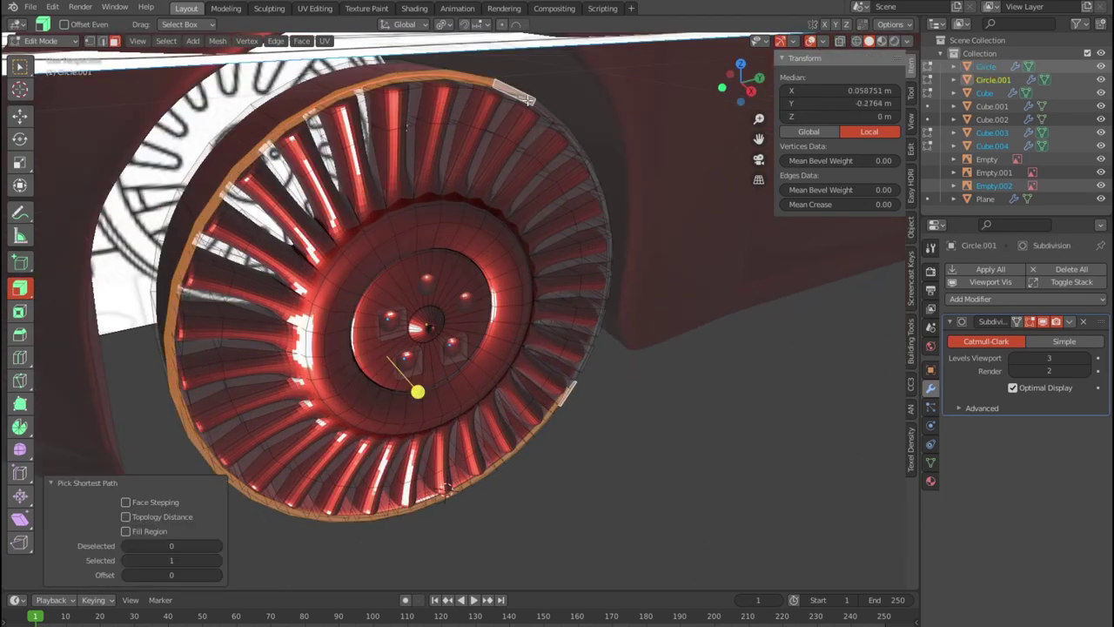
{"action": "left_click", "coordinate": [581, 153]}
{"action": "key", "text": "Tab"}
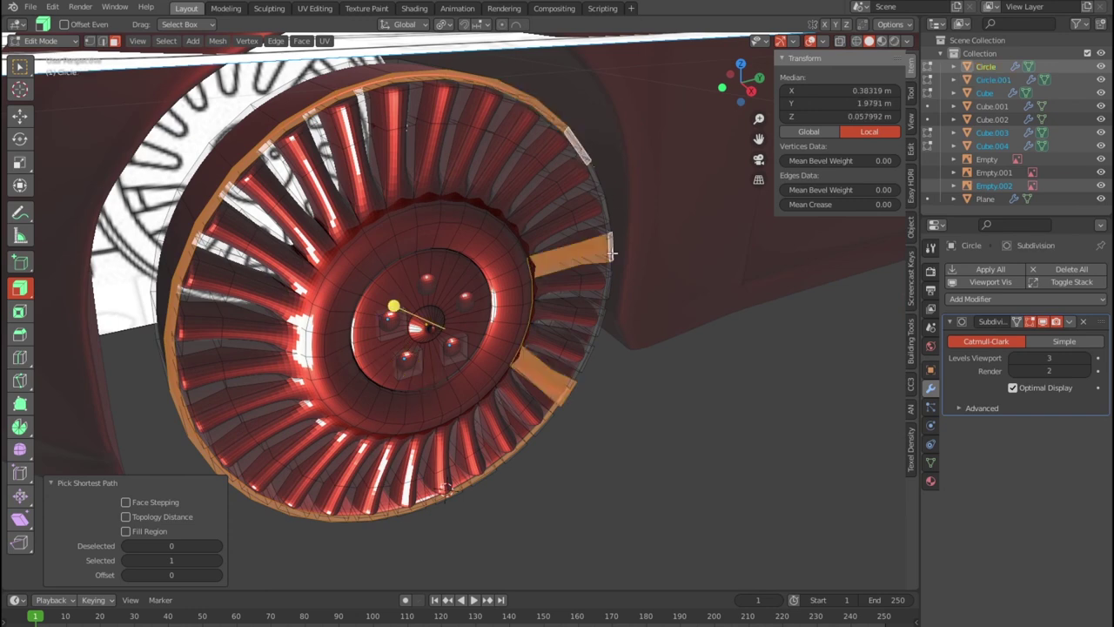
{"action": "key", "text": "Tab"}
{"action": "left_click", "coordinate": [606, 212], "text": "ctrl"}
{"action": "key", "text": "ctrl+z"}
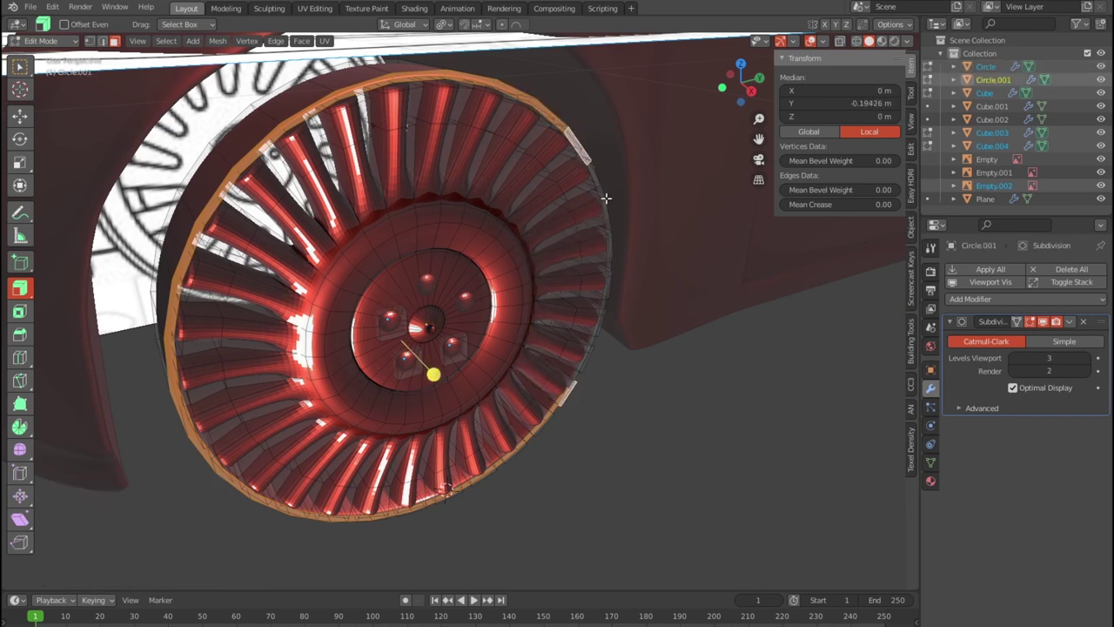
{"action": "left_click", "coordinate": [600, 191], "text": "ctrl"}
{"action": "left_click", "coordinate": [607, 215], "text": "ctrl"}
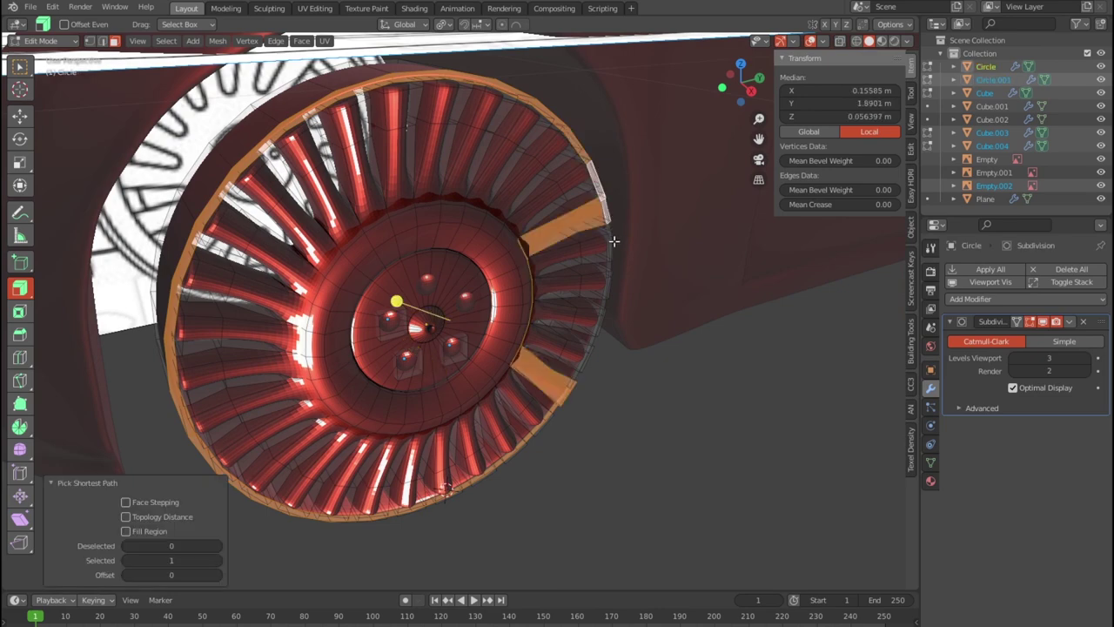
{"action": "key", "text": "ctrl+z"}
Add the remaining rim edges down the side to close the outer loop, then view top-down
{"action": "mouse_move", "coordinate": [607, 215]}
{"action": "middle_mouse_down"}
{"action": "mouse_move", "coordinate": [597, 251]}
{"action": "mouse_move", "coordinate": [541, 235]}
{"action": "mouse_move", "coordinate": [652, 158]}
{"action": "middle_mouse_up"}
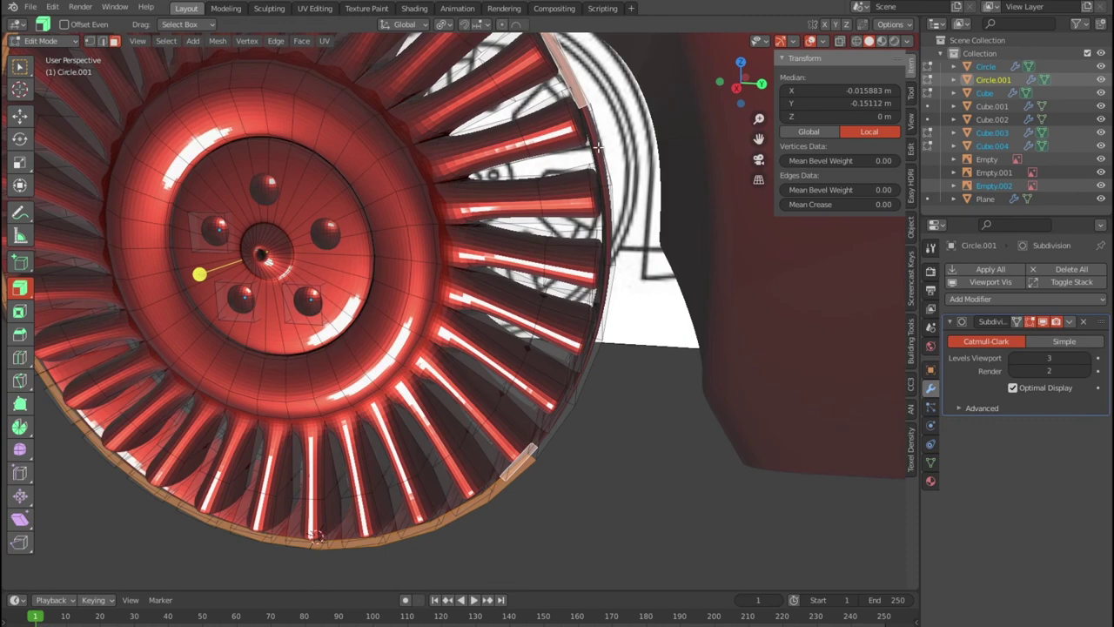
{"action": "left_click", "coordinate": [598, 148], "text": "ctrl"}
{"action": "left_click", "coordinate": [608, 211], "text": "ctrl"}
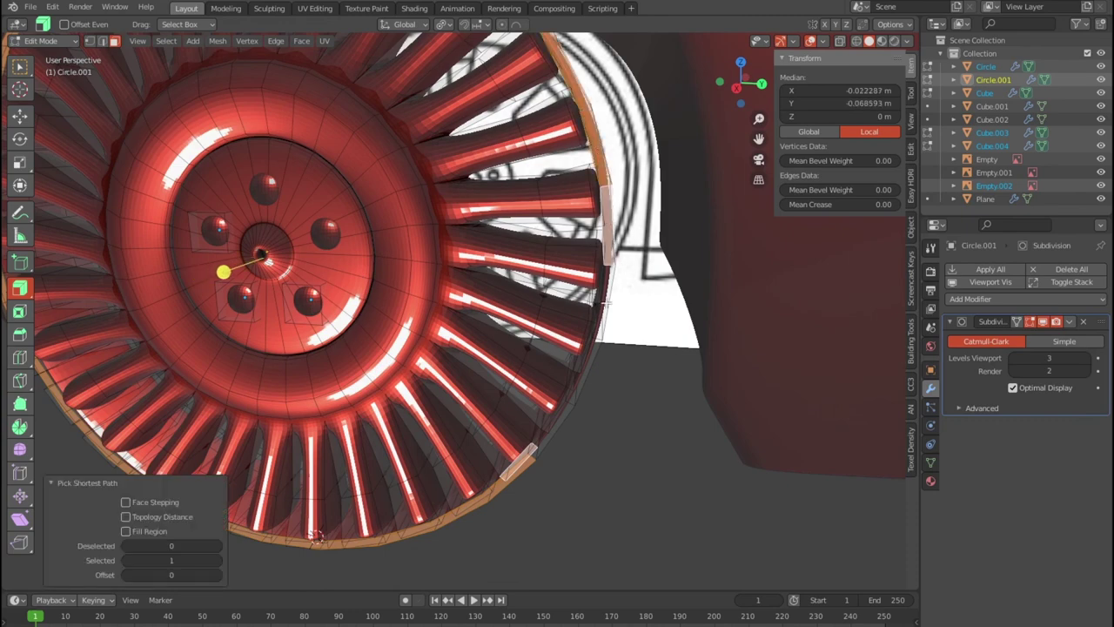
{"action": "left_click", "coordinate": [601, 332], "text": "ctrl"}
{"action": "left_click", "coordinate": [555, 425], "text": "ctrl"}
{"action": "scroll", "coordinate": [621, 430], "scroll_direction": "down", "scroll_amount": 3}
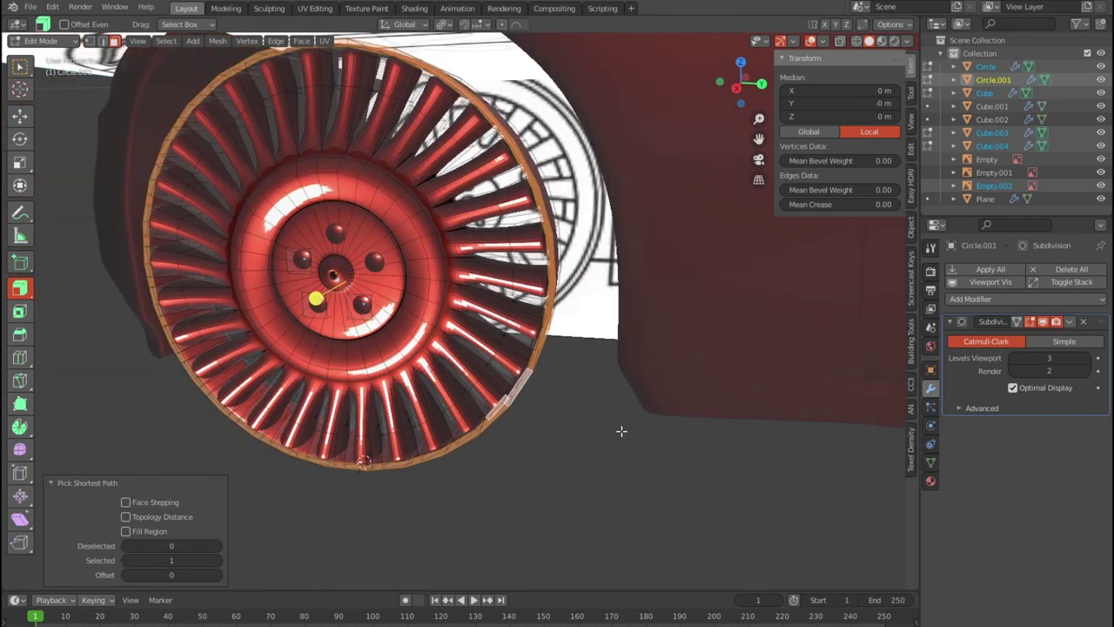
{"action": "key", "text": "KP_7"}
Shrink/fatten the rim loop by about 0.0345 m, return to Object Mode and deselect
{"action": "mouse_move", "coordinate": [585, 422]}
{"action": "middle_mouse_down"}
{"action": "mouse_move", "coordinate": [532, 349]}
{"action": "mouse_move", "coordinate": [561, 361]}
{"action": "middle_mouse_up"}
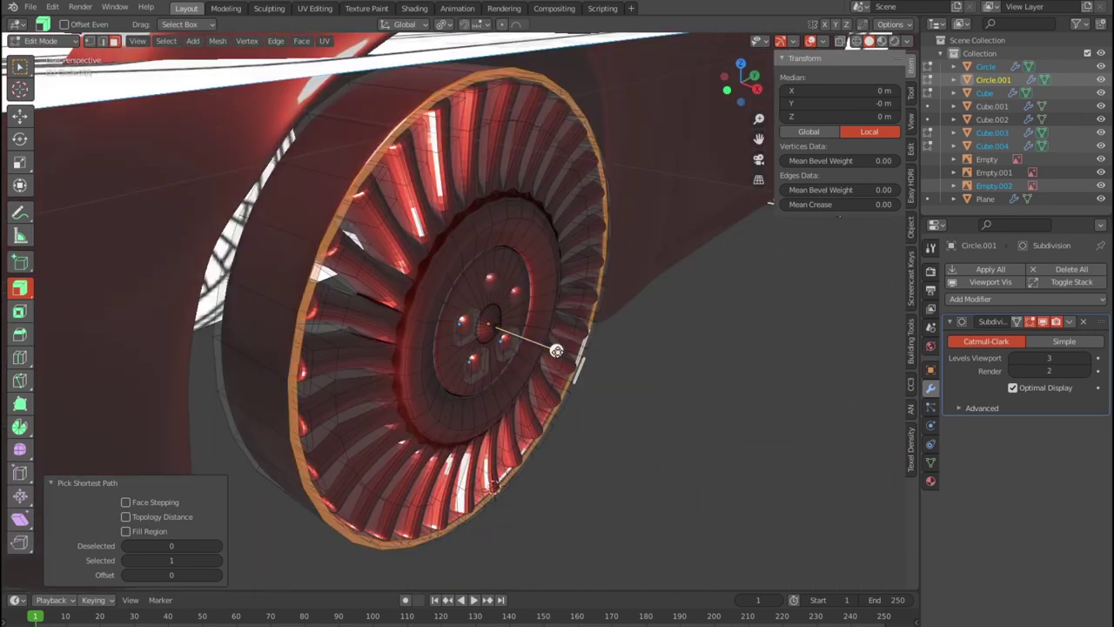
{"action": "left_click_drag", "start_coordinate": [557, 350], "coordinate": [538, 341]}
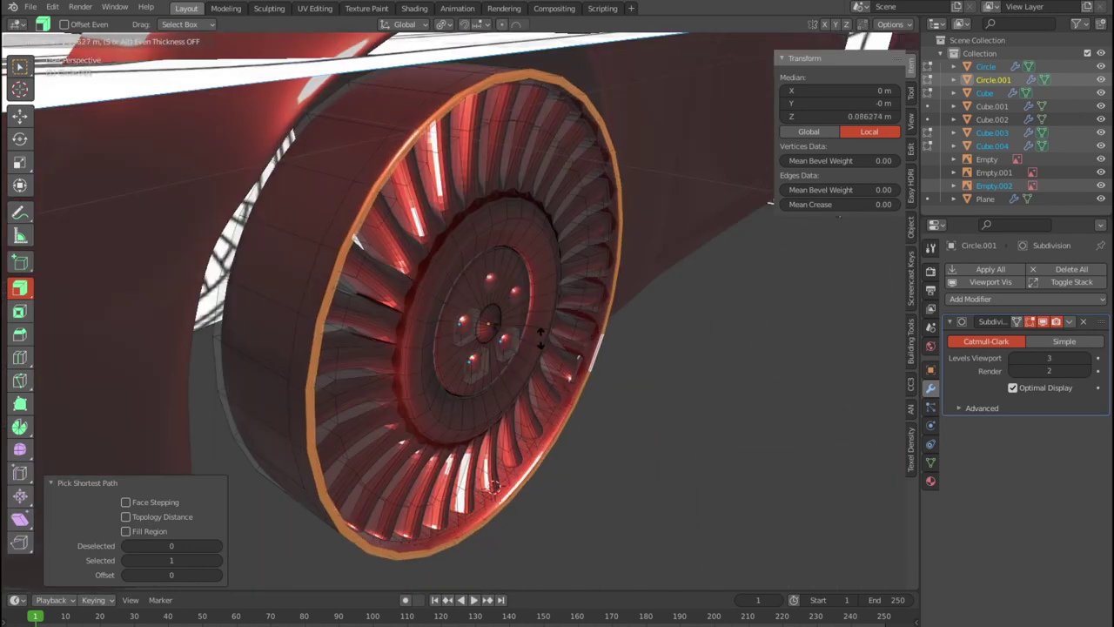
{"action": "left_click_drag", "start_coordinate": [545, 338], "coordinate": [575, 346]}
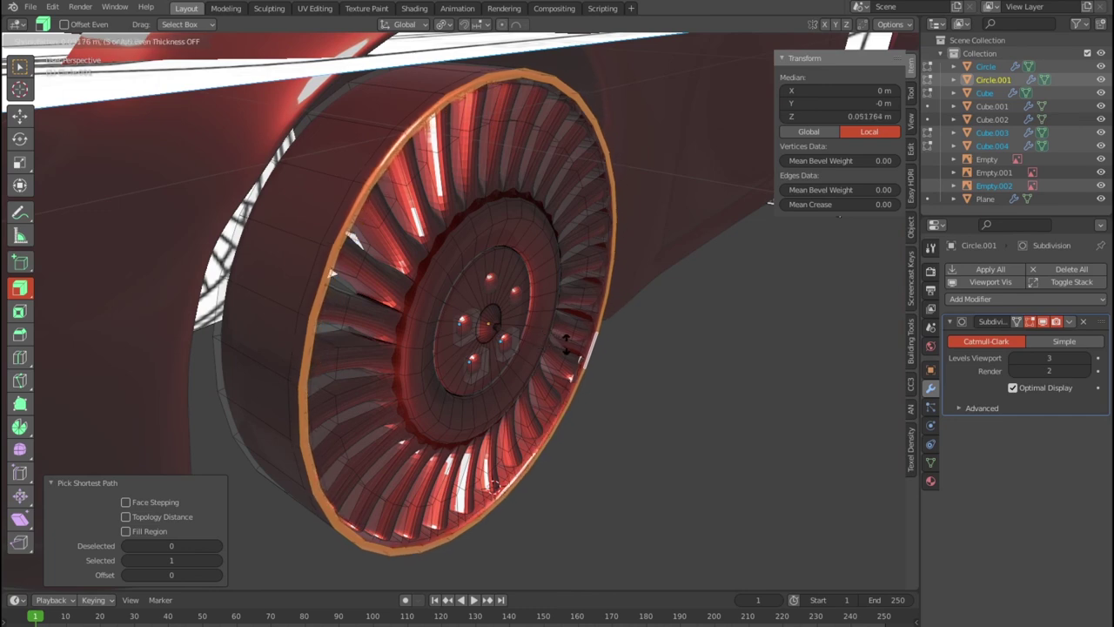
{"action": "left_click_drag", "start_coordinate": [575, 341], "coordinate": [575, 343]}
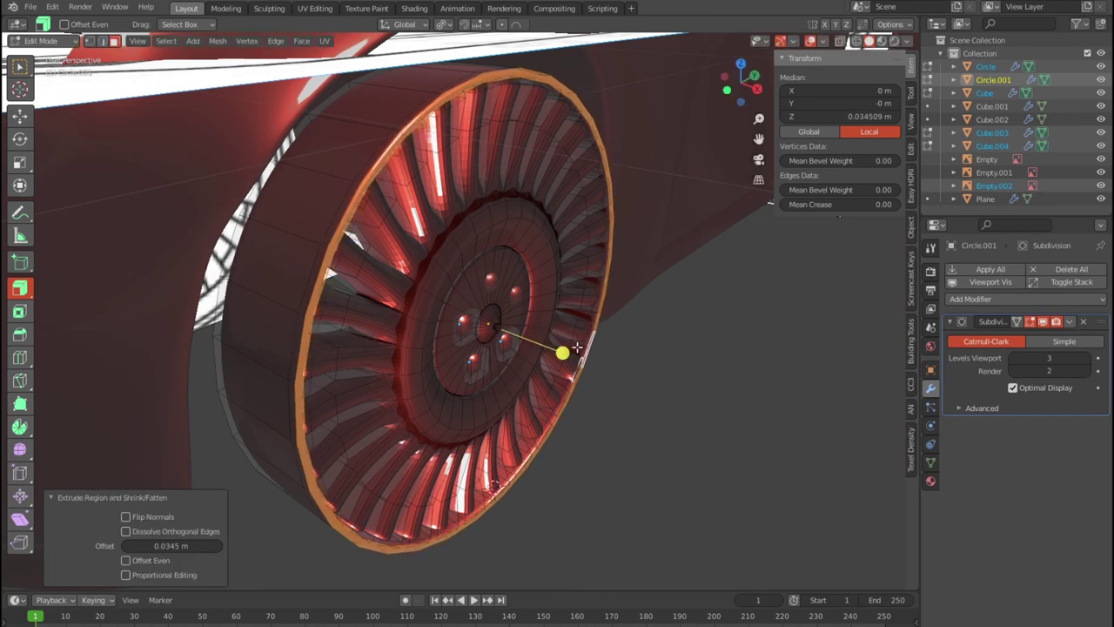
{"action": "key", "text": "Tab"}
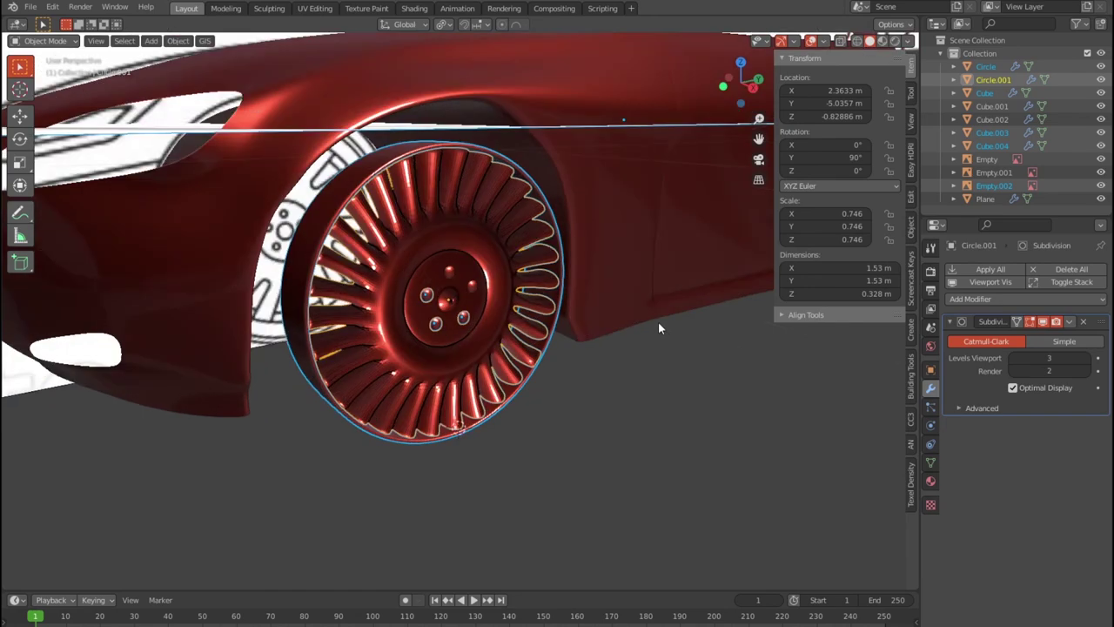
{"action": "left_click", "coordinate": [646, 462]}
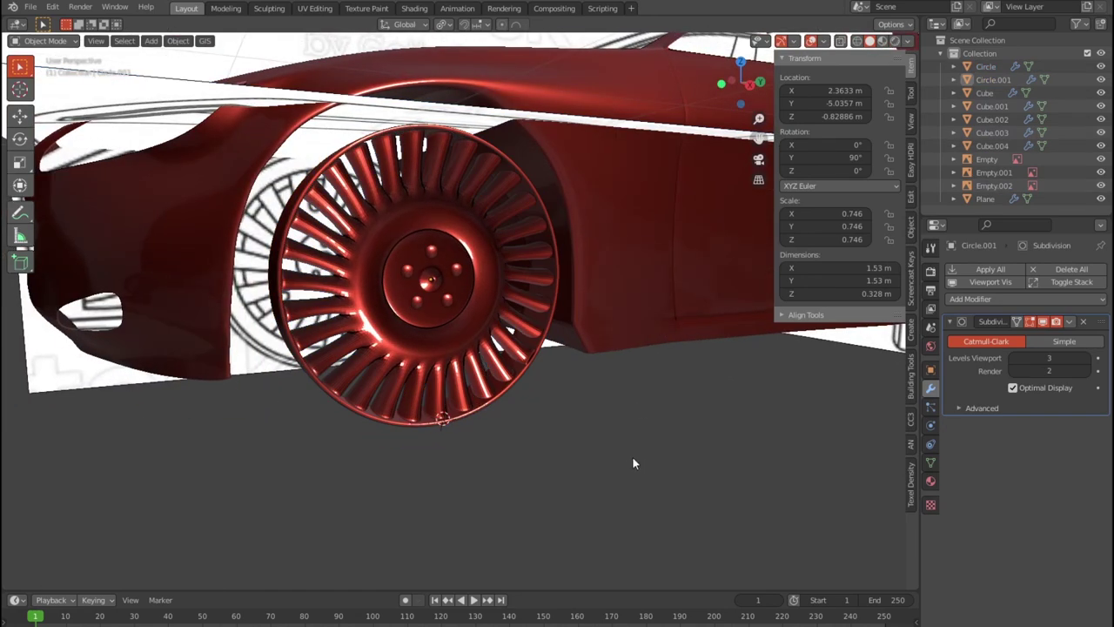